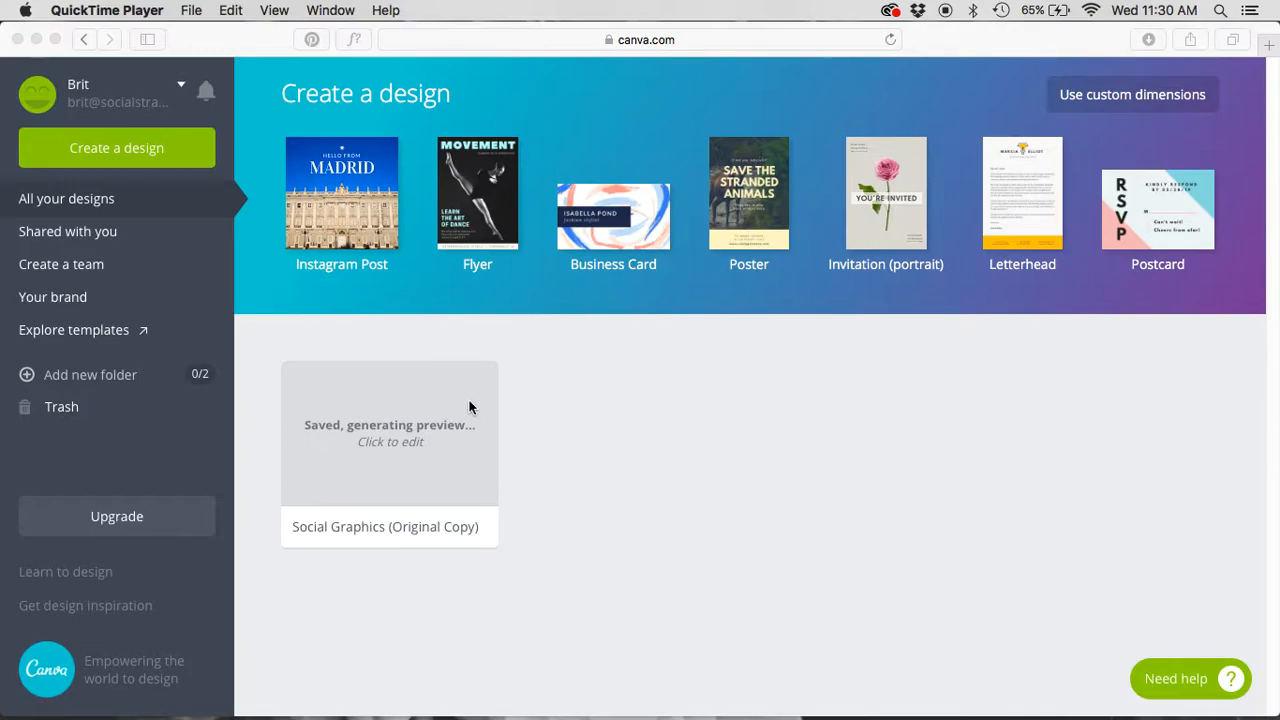
View the designs that have been shared with this account
left_click(584, 654)
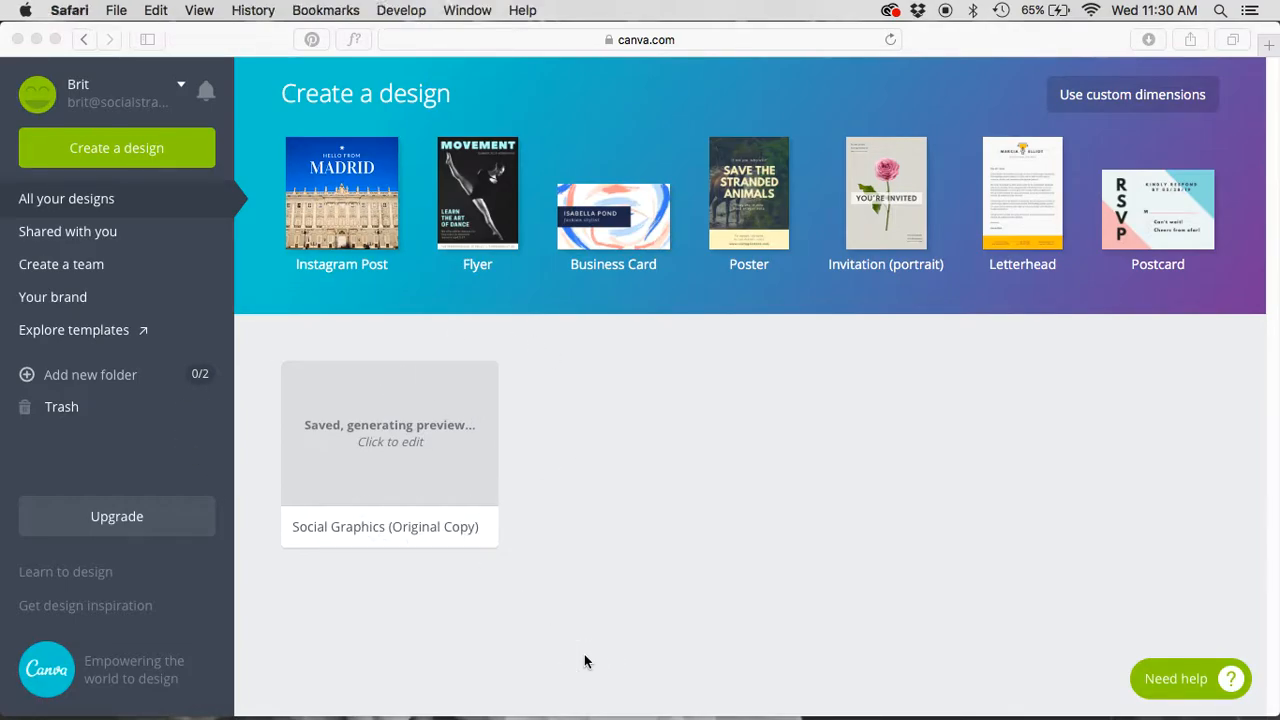
mouse_move(470, 410)
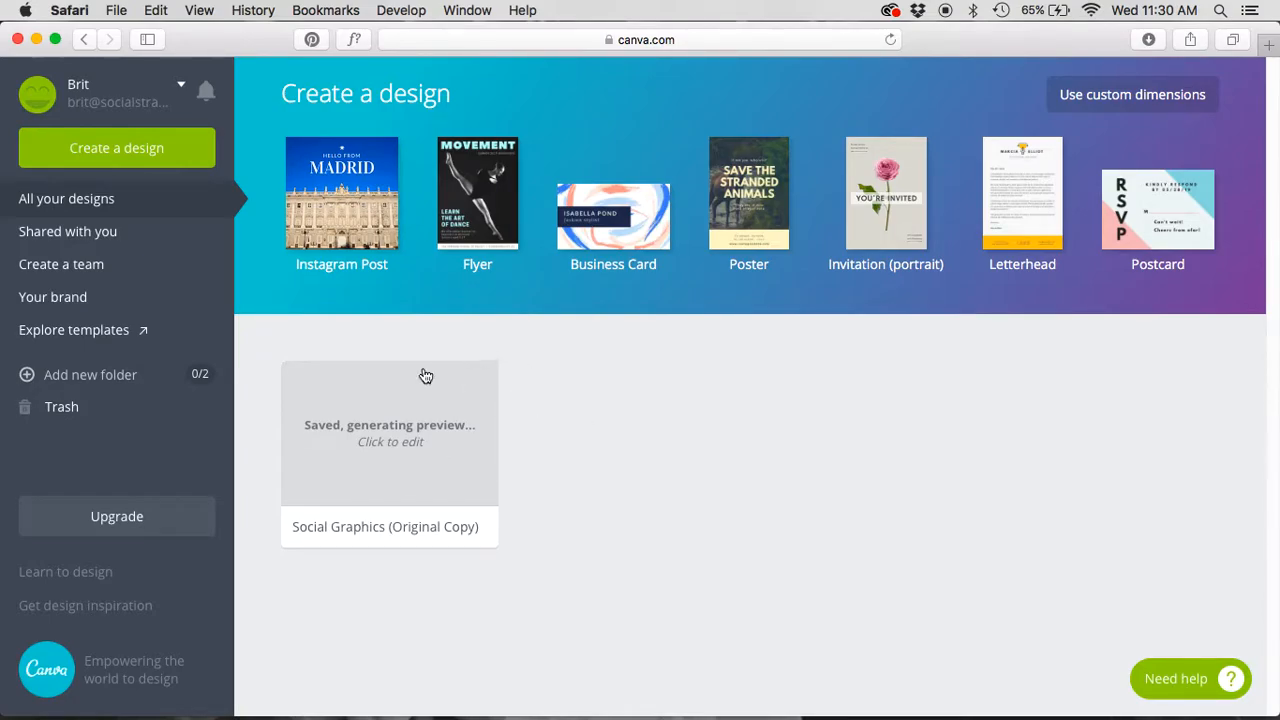
left_click(111, 232)
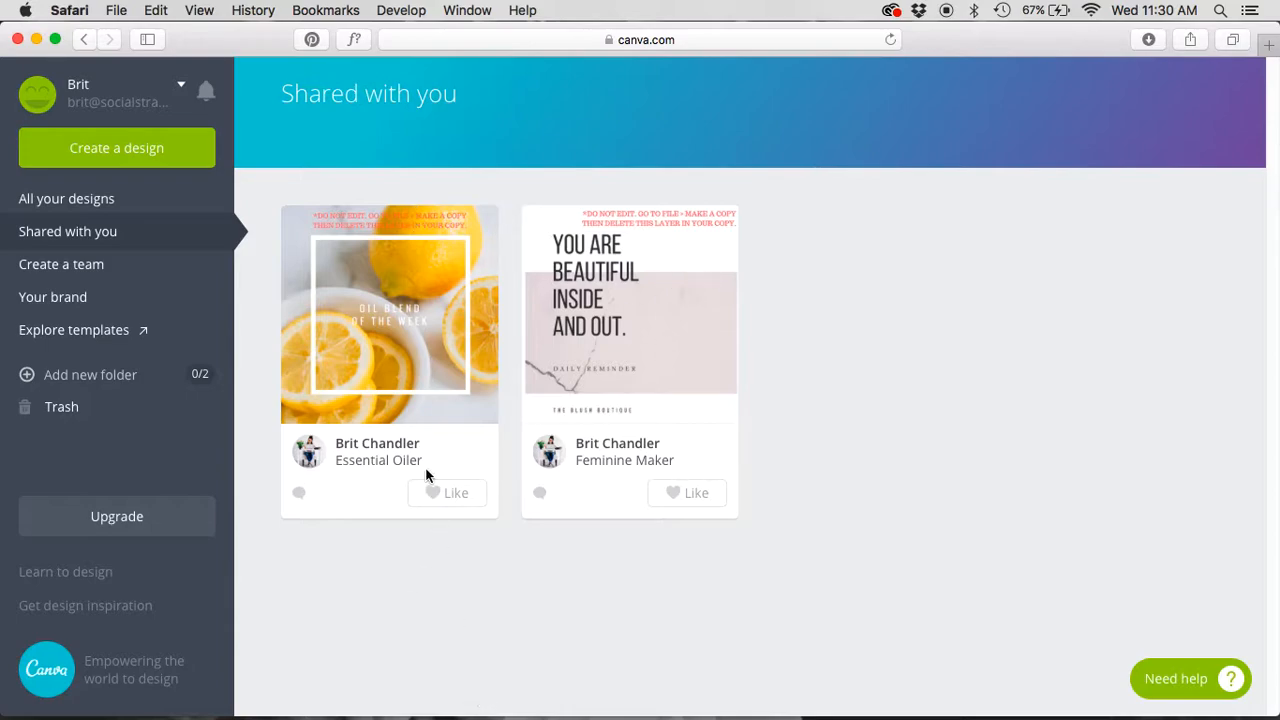
Return to all designs and make a copy of "Social Graphics (Original Copy)"
left_click(86, 200)
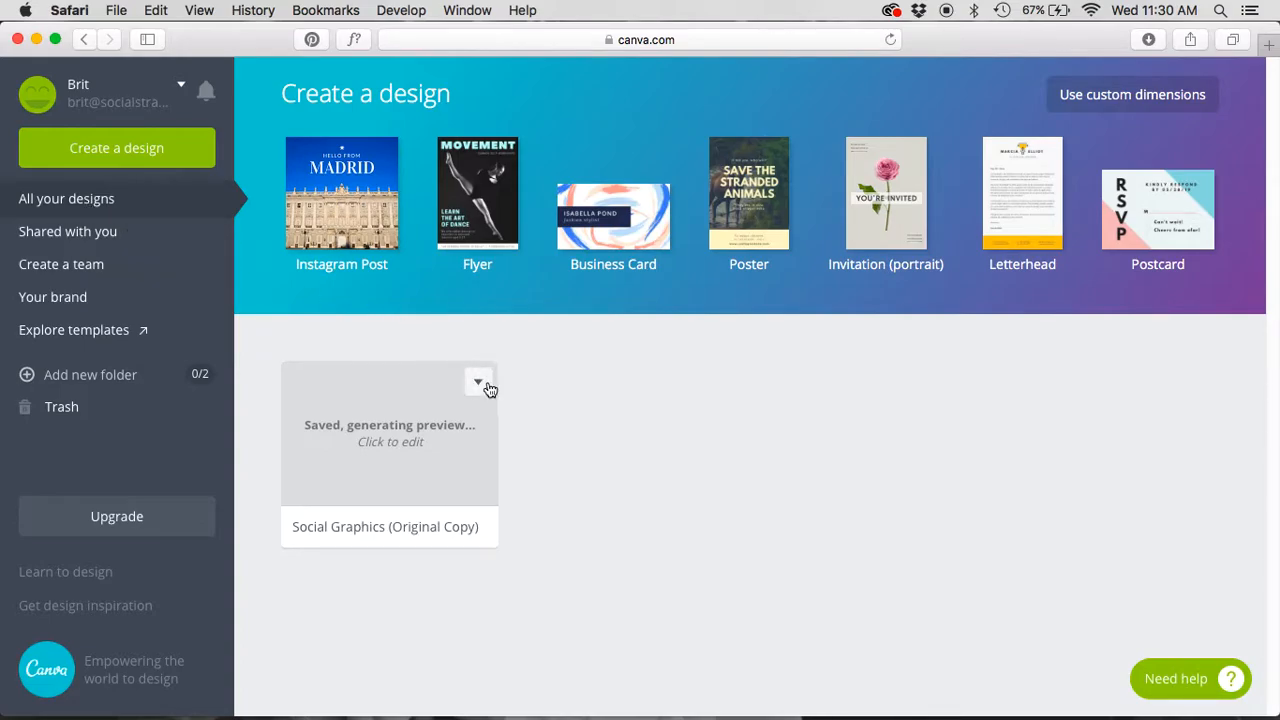
left_click(479, 386)
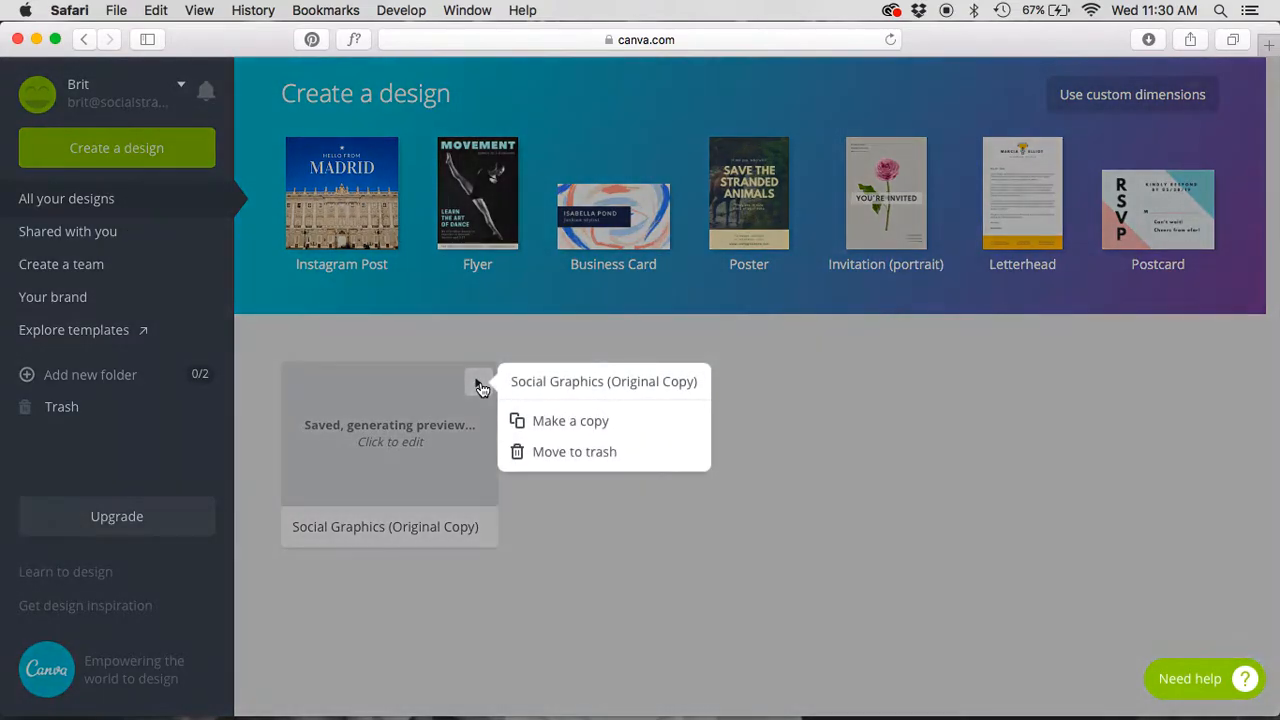
left_click(568, 427)
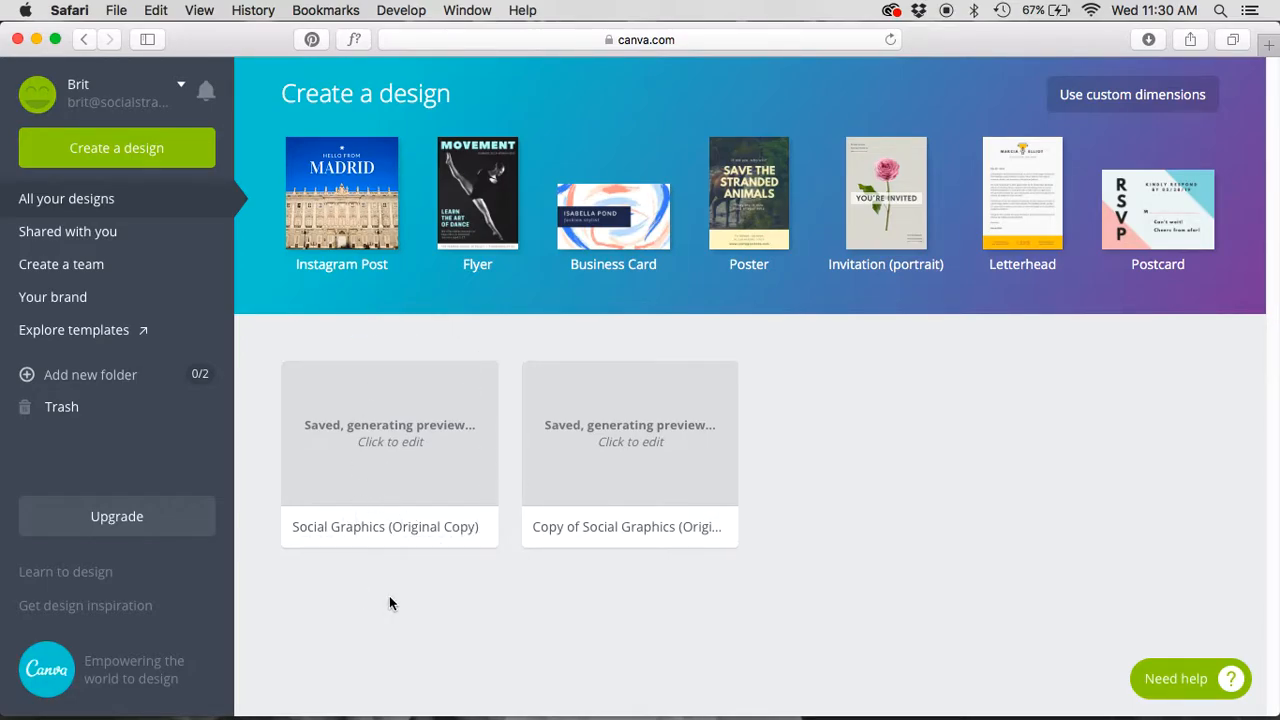
Rename the copied design as "Sept. 1-15"
left_click(606, 528)
left_click(608, 528)
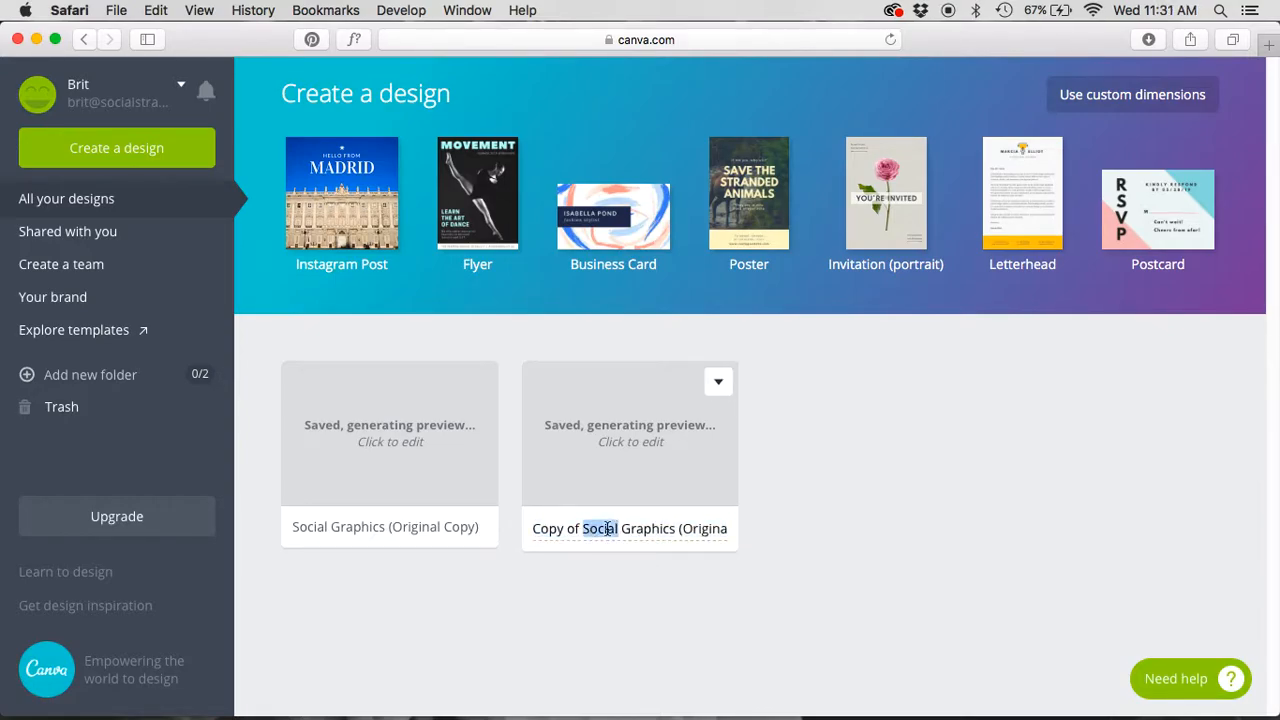
triple_click(608, 528)
type("Sept. 1-15")
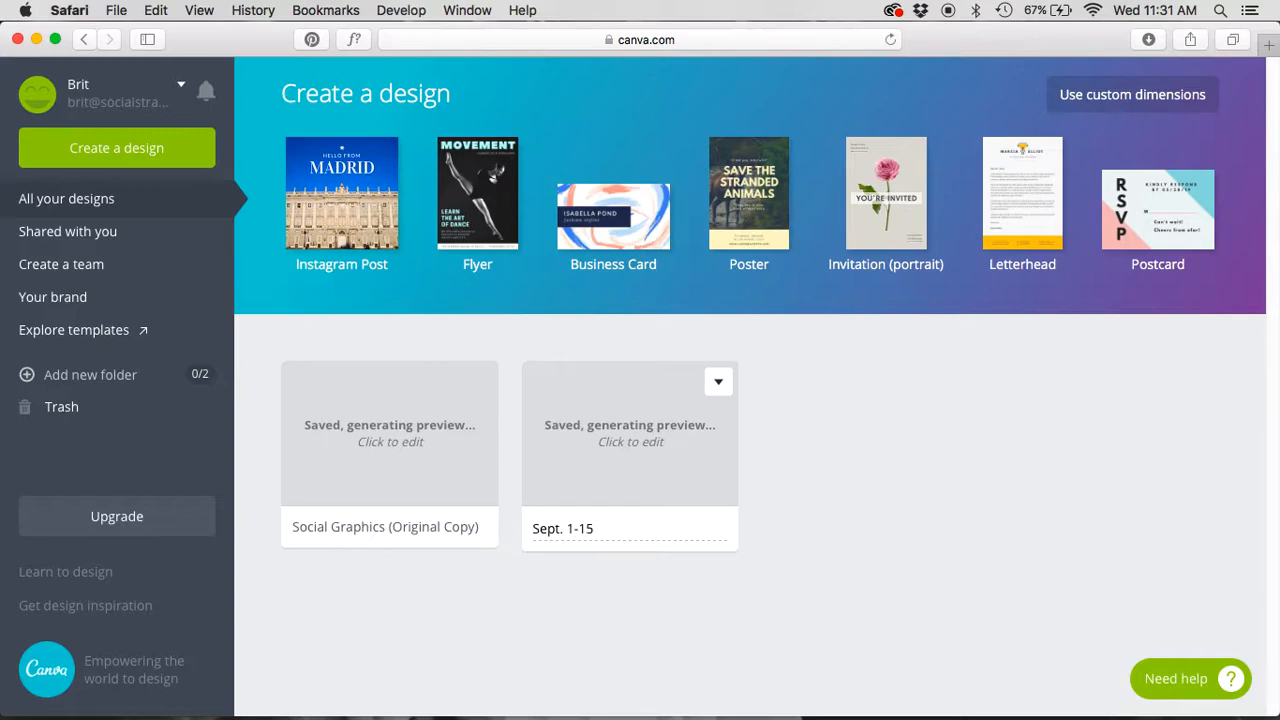
left_click(616, 574)
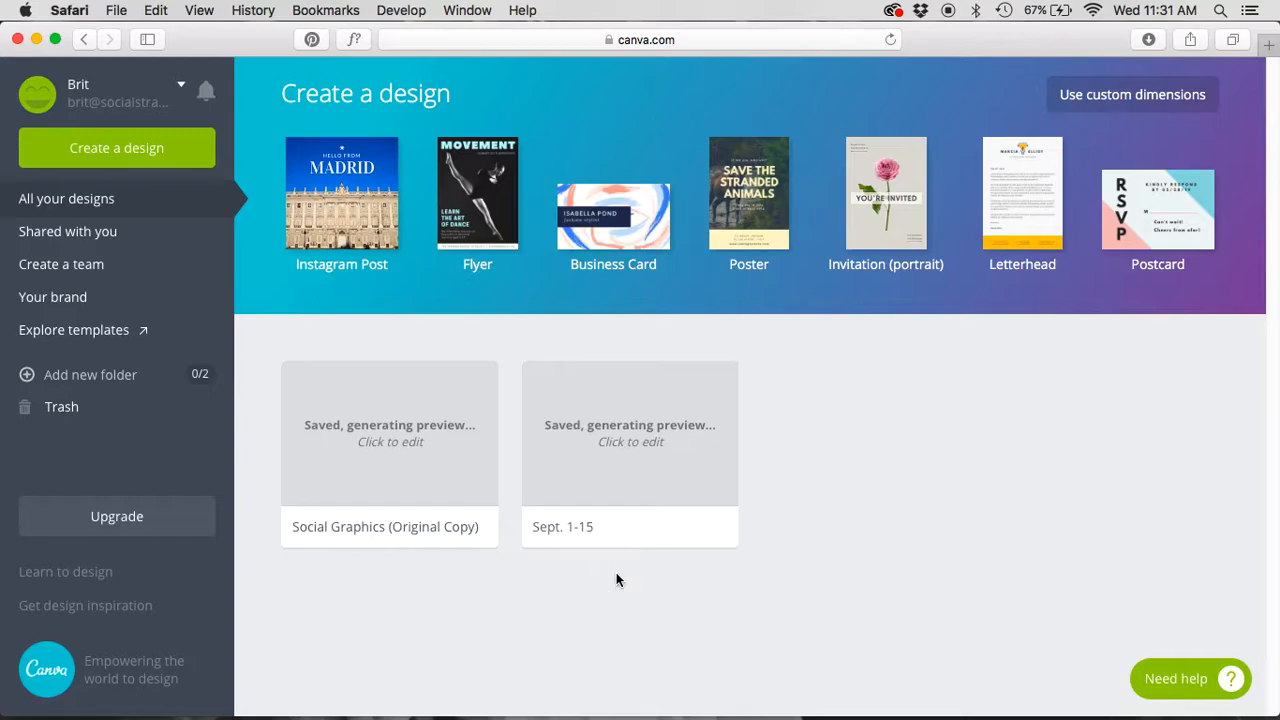
Open the "Sept. 1-15" design for editing and look through its pages
left_click(612, 456)
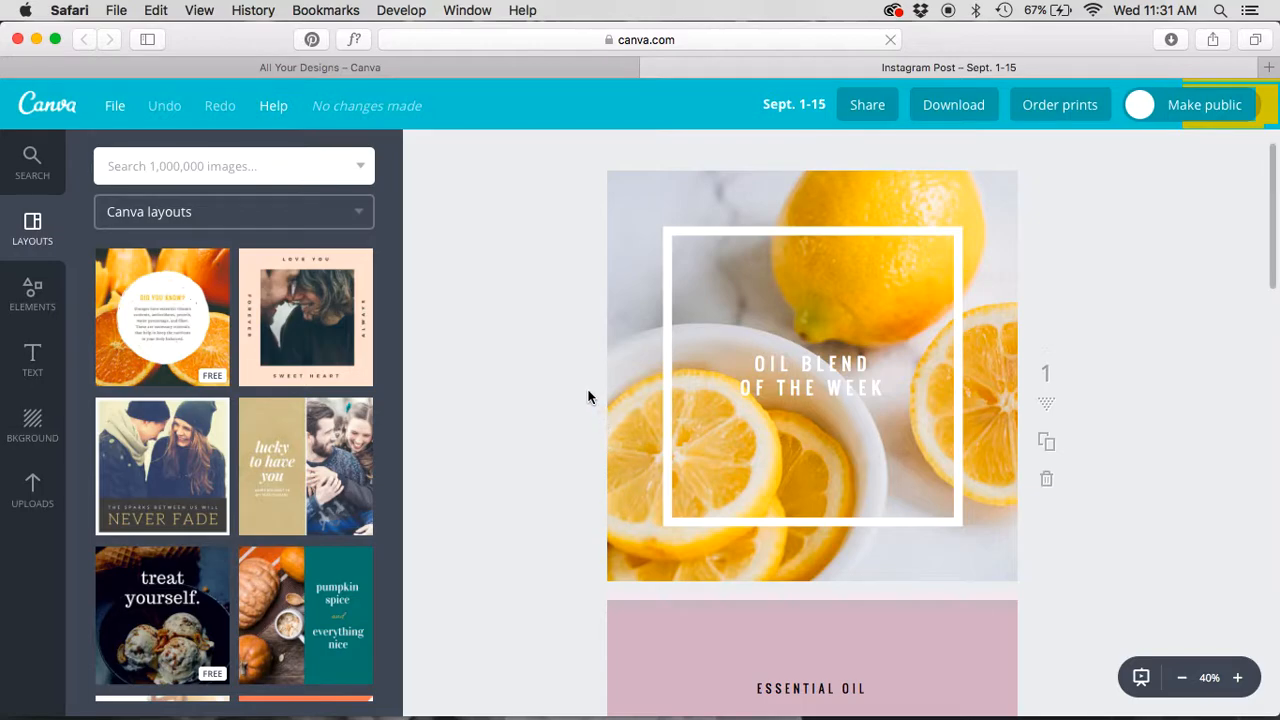
scroll(583, 385, "down", 3)
scroll(582, 383, "down", 15)
scroll(575, 372, "up", 20)
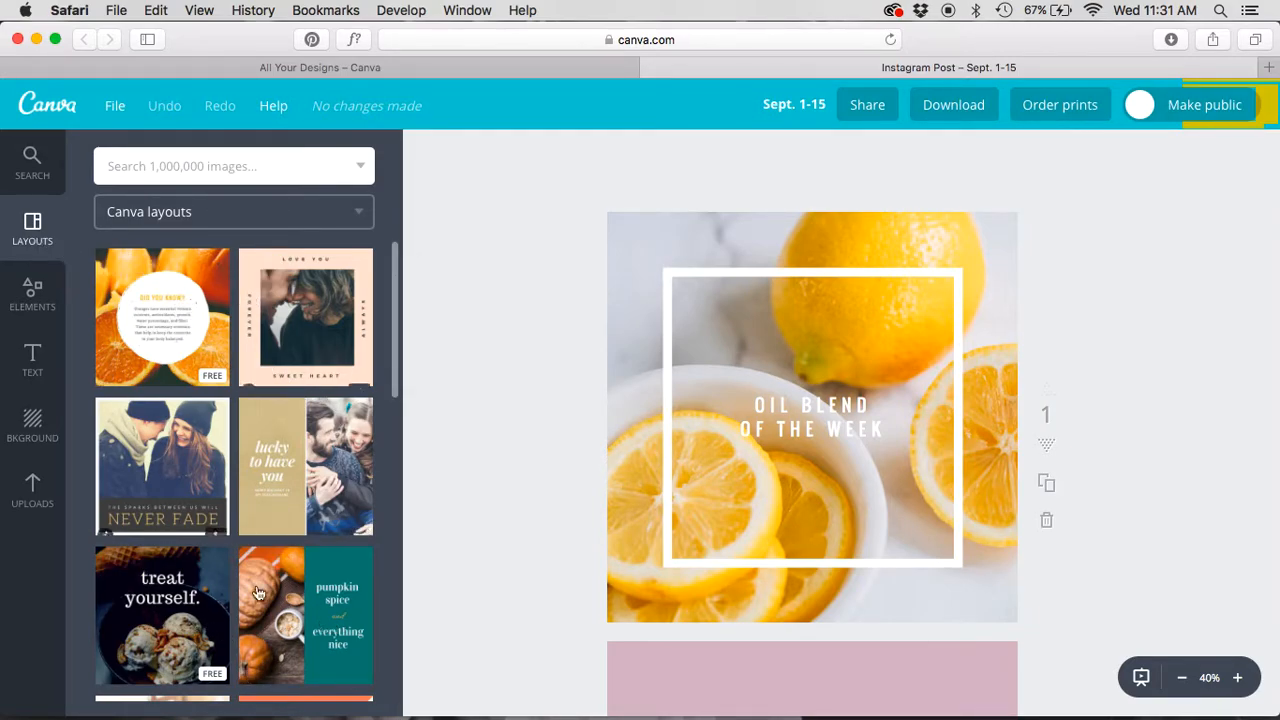
Look through the available elements, text styles and backgrounds, and glance at the second page of the design
left_click(38, 294)
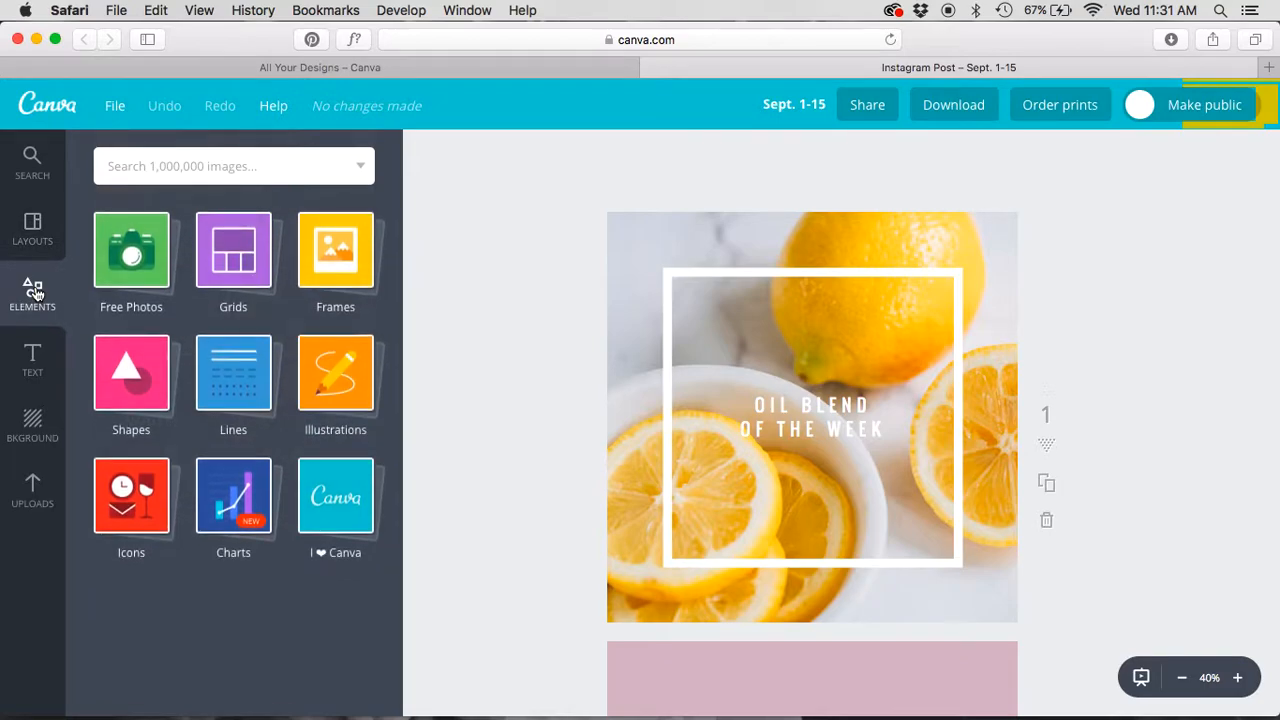
left_click(44, 367)
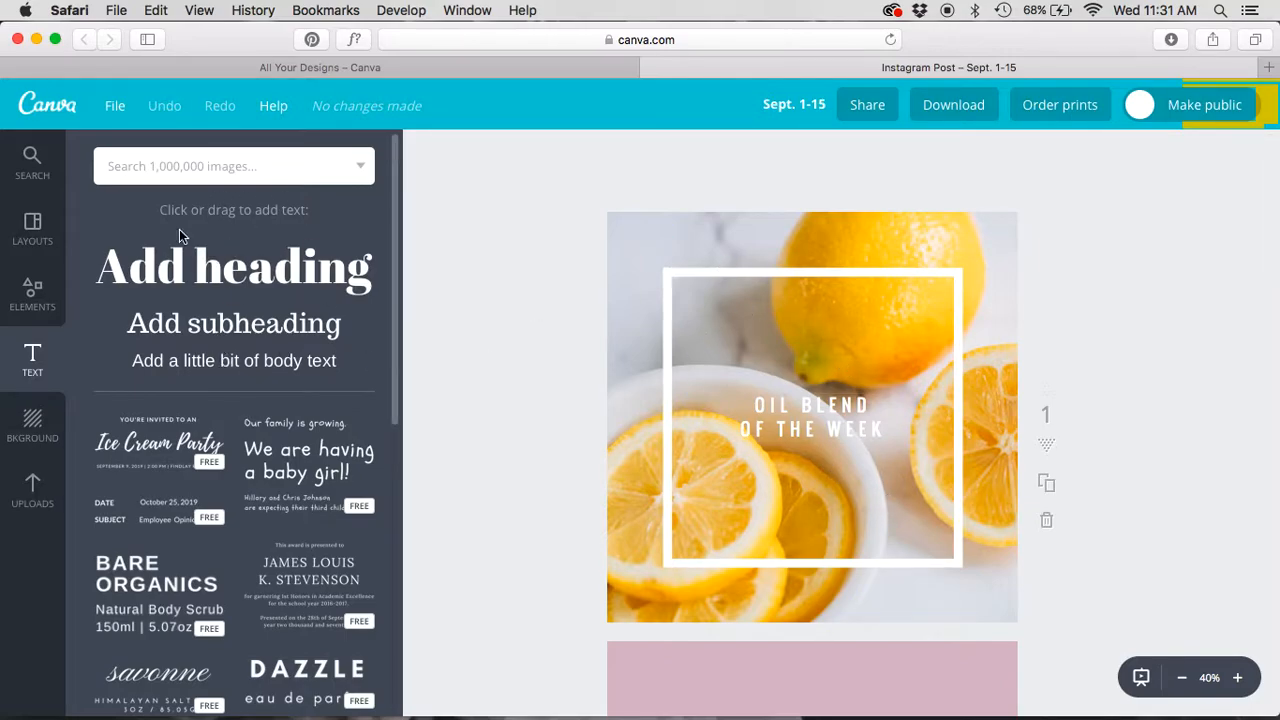
scroll(650, 490, "down", 5)
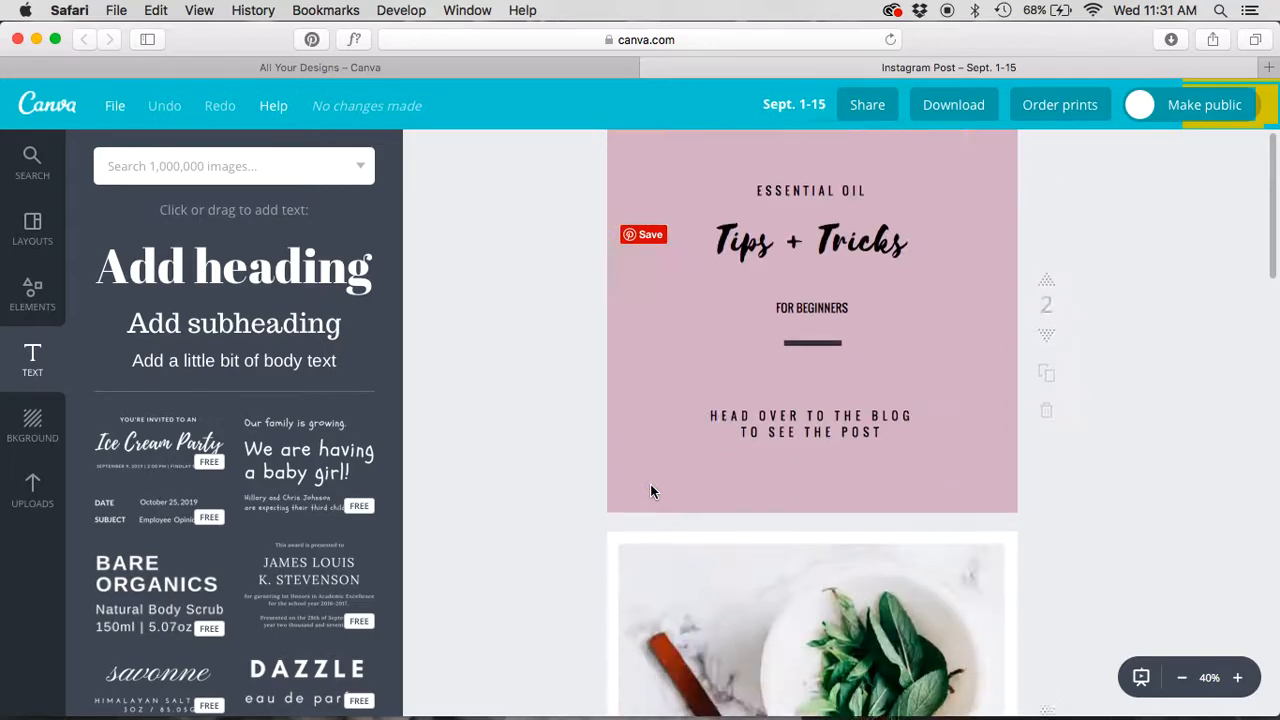
scroll(600, 240, "up", 6)
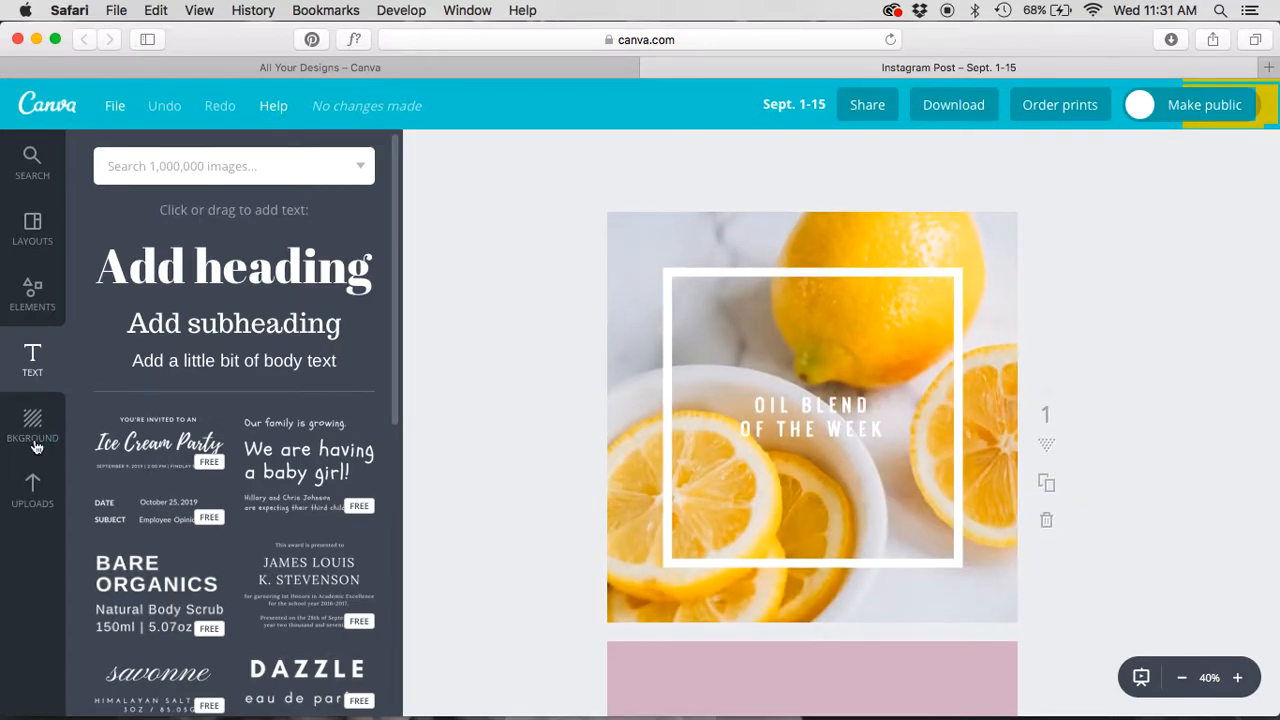
left_click(40, 447)
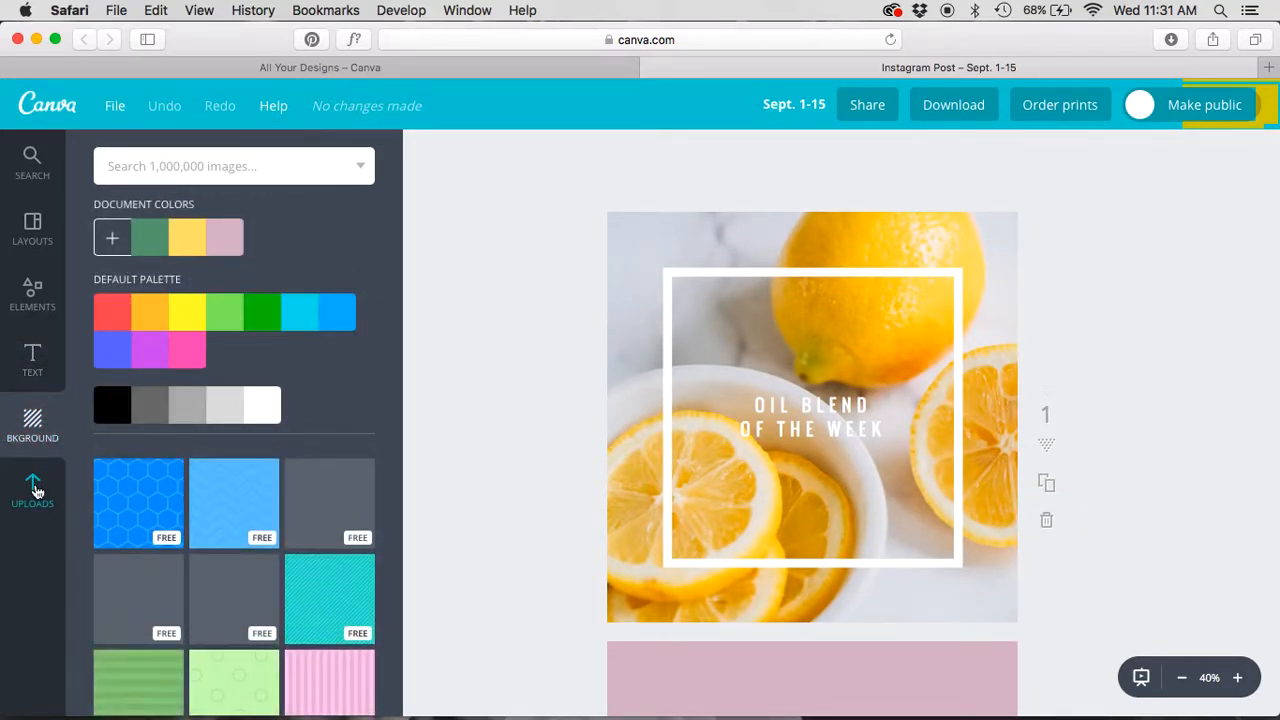
Upload essential-oiler_0004.jpg from the Photos folder inside the Essential Oiler folder in Downloads
left_click(33, 490)
scroll(157, 371, "down", 3)
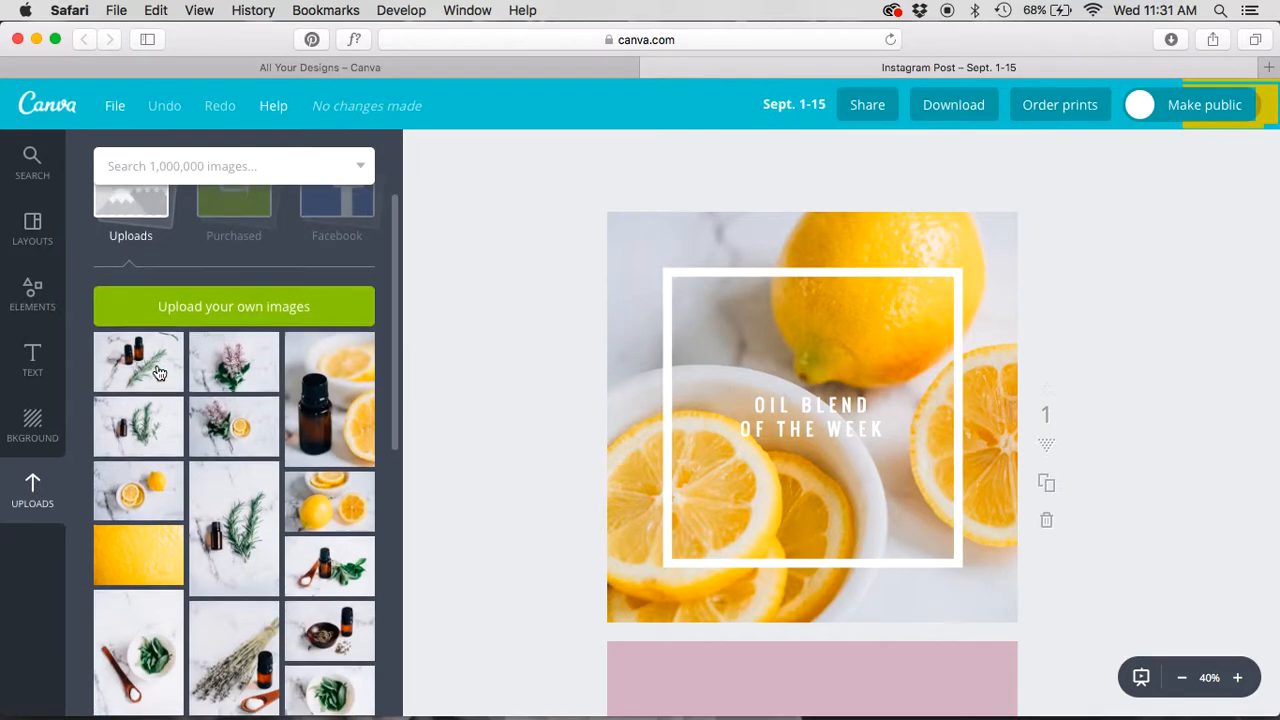
left_click(193, 305)
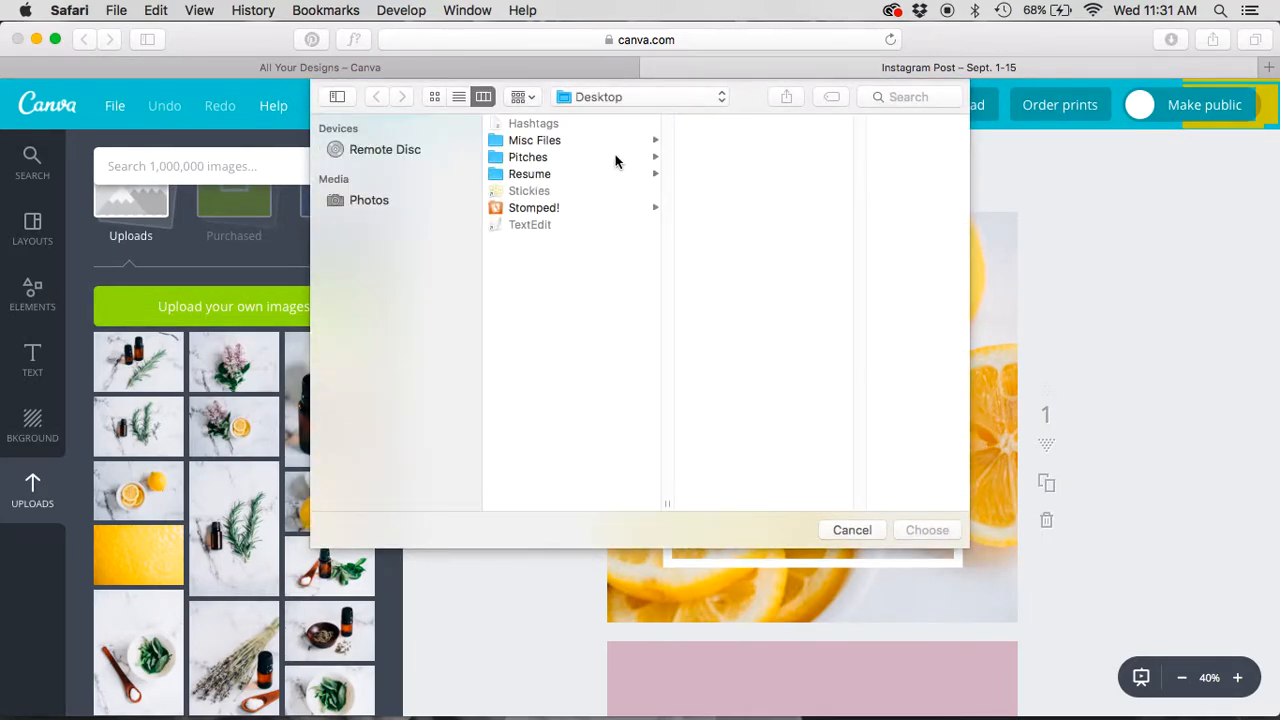
left_click(601, 97)
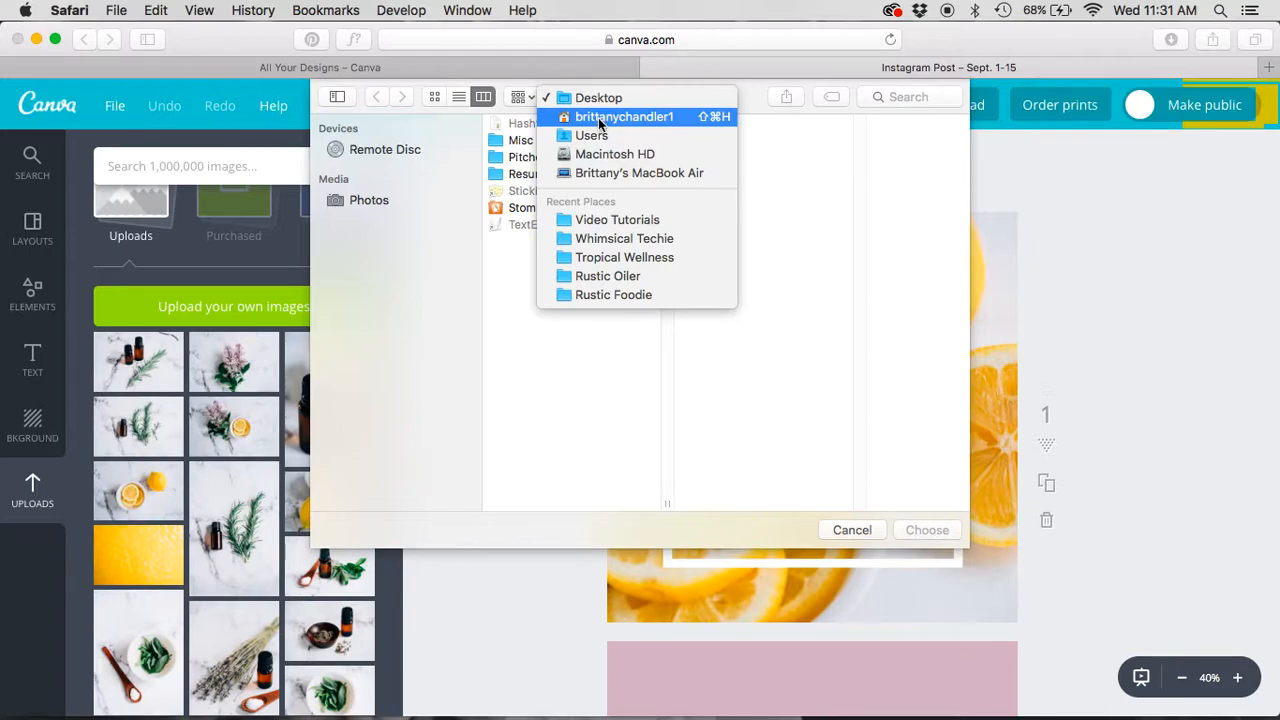
left_click(600, 118)
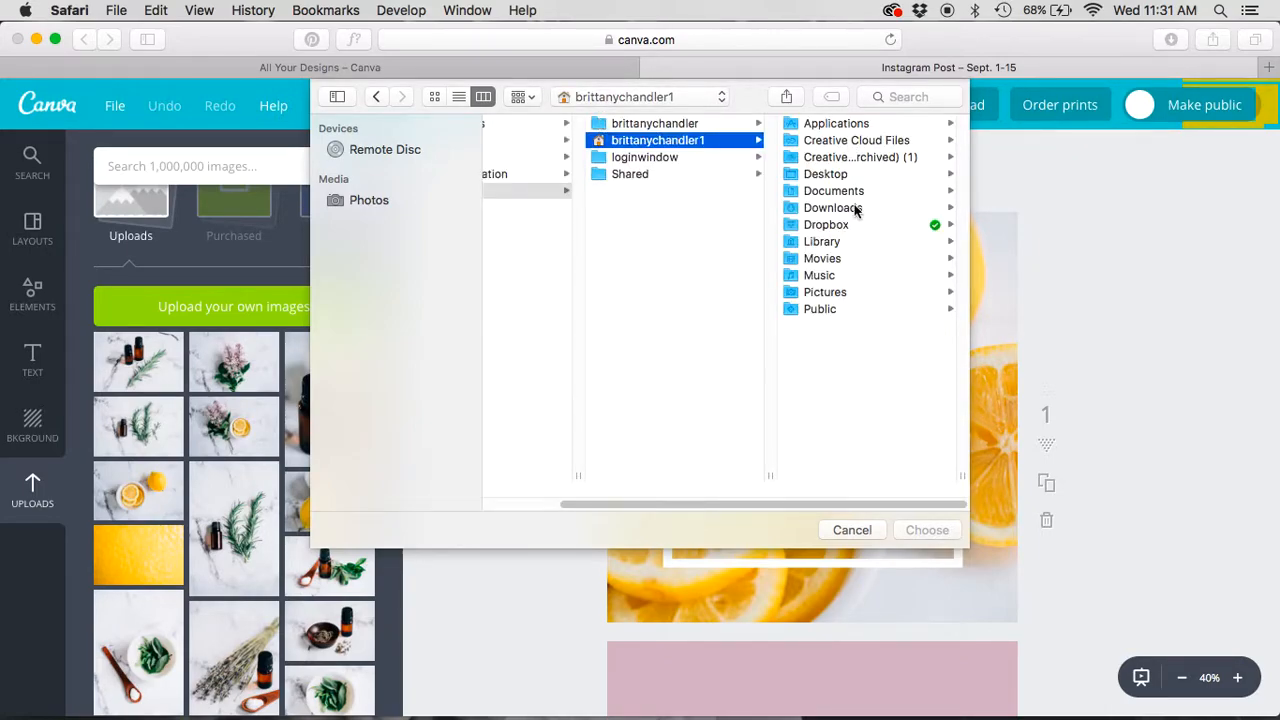
left_click(853, 208)
left_click(853, 158)
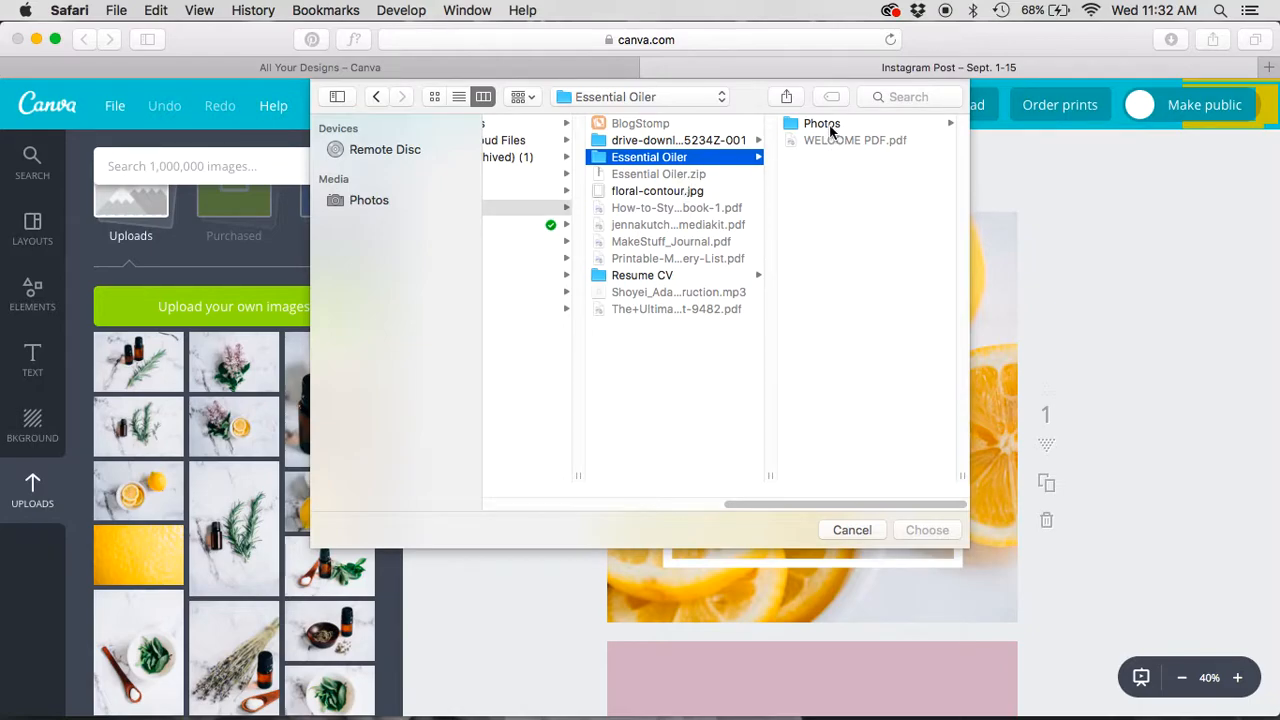
left_click(829, 124)
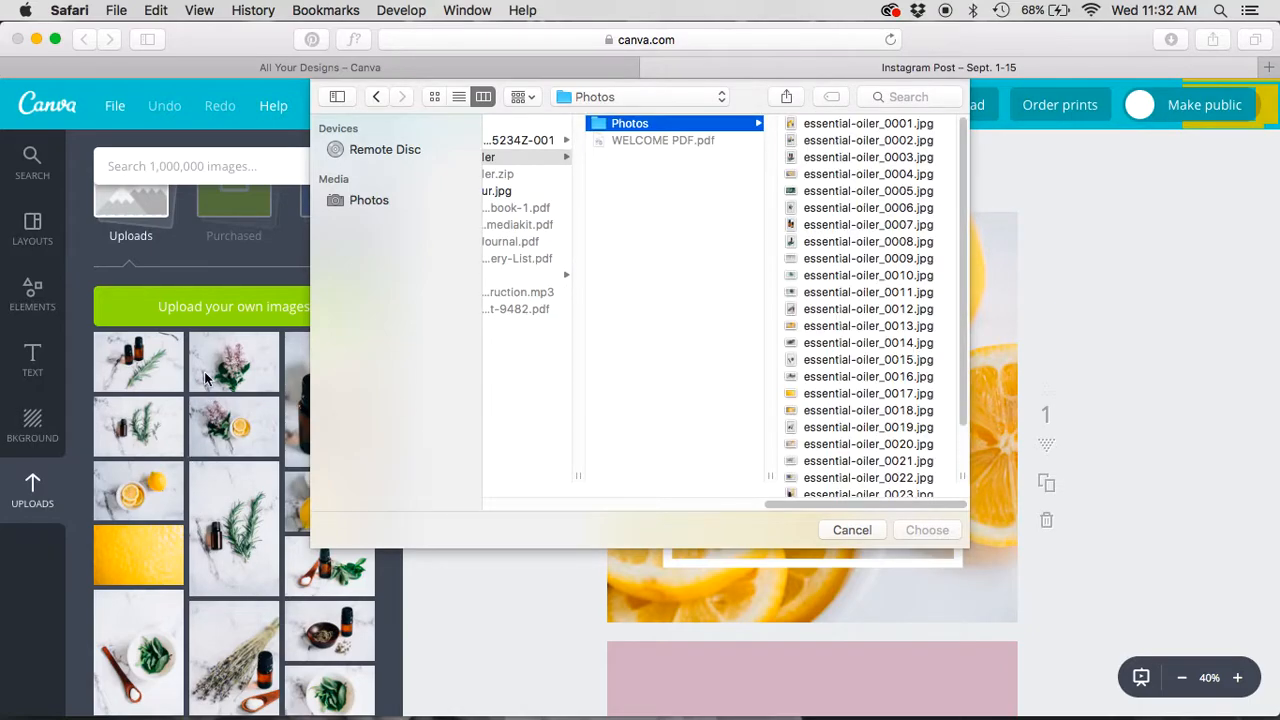
left_click(863, 174)
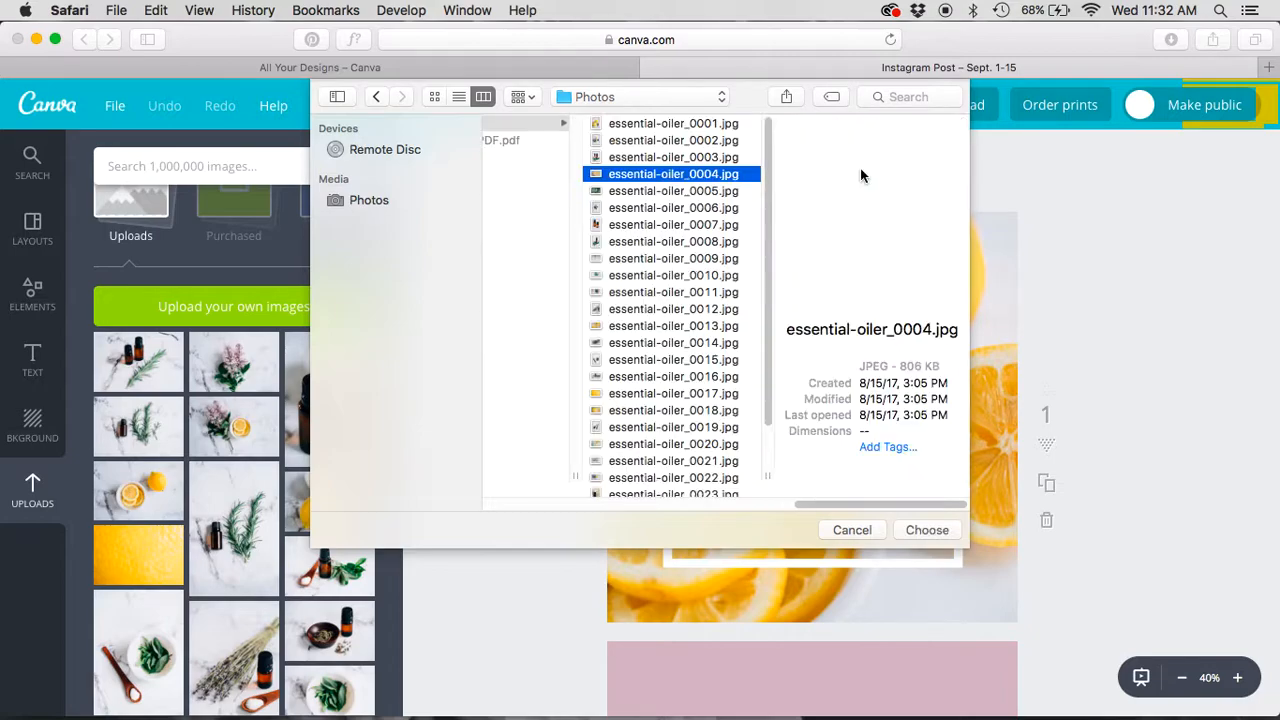
left_click(918, 533)
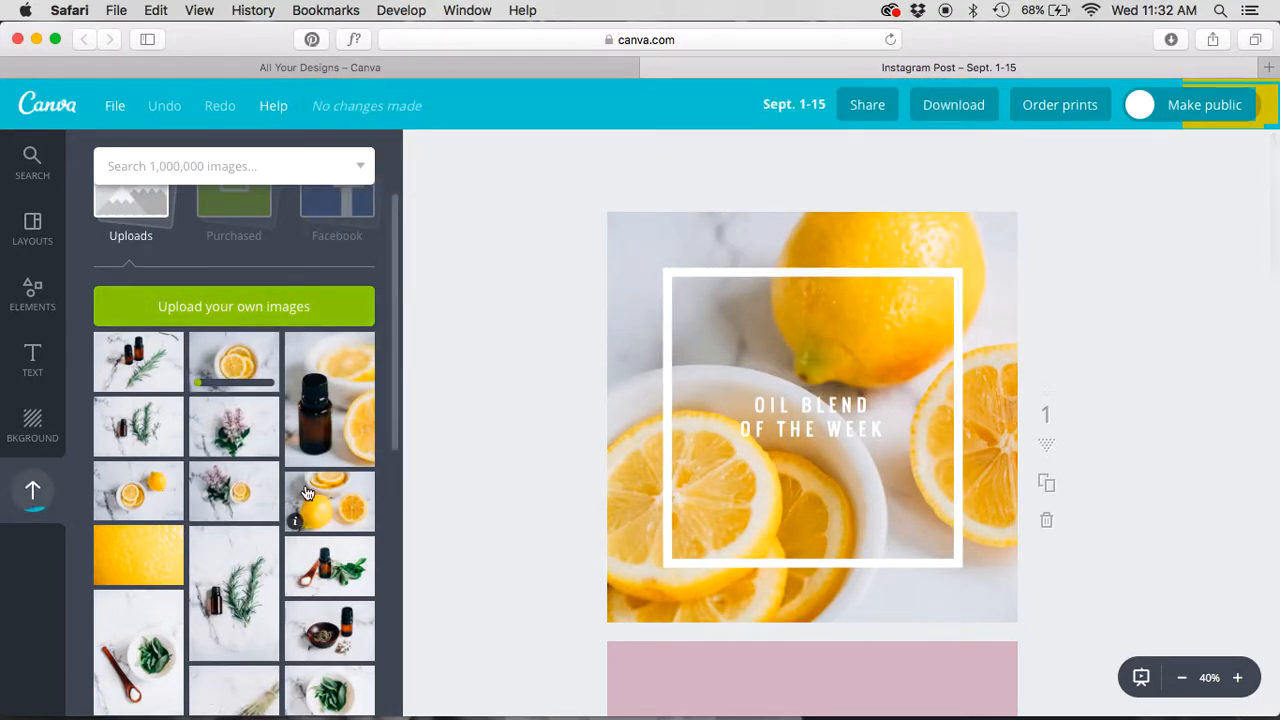
Look over the uploaded images and the pages of the design
scroll(160, 440, "down", 10)
scroll(158, 437, "up", 10)
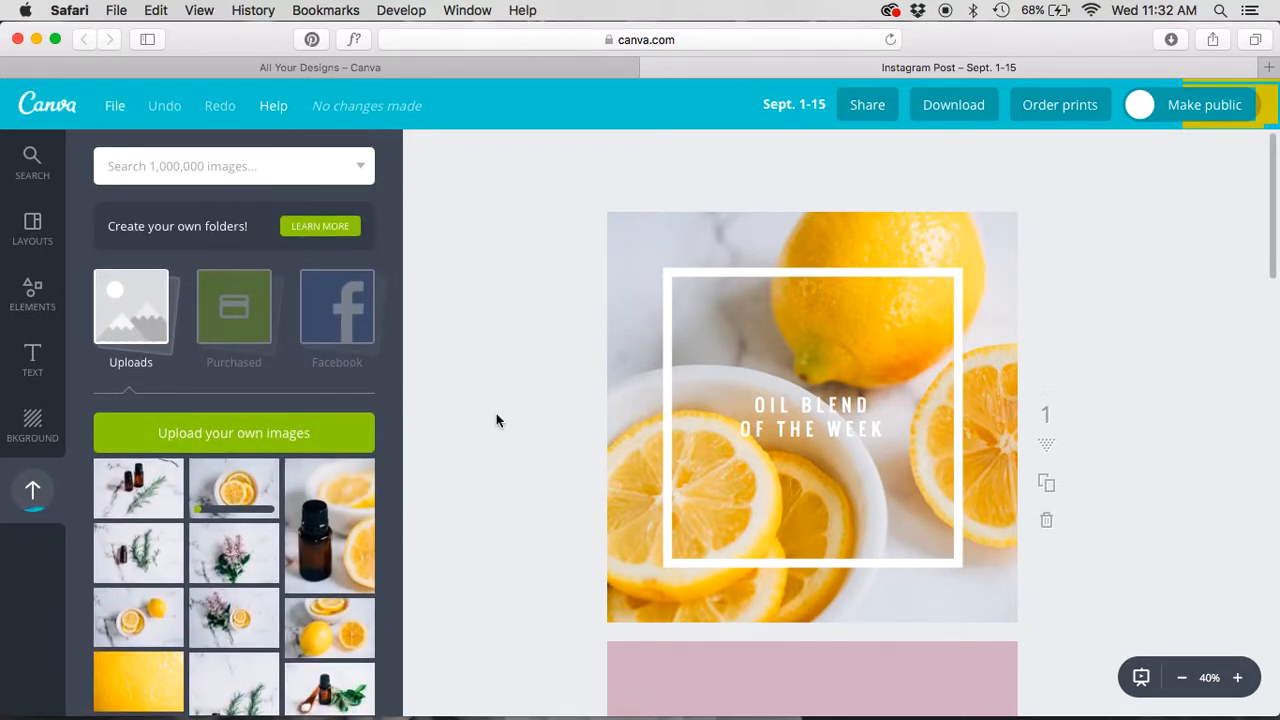
scroll(496, 414, "down", 20)
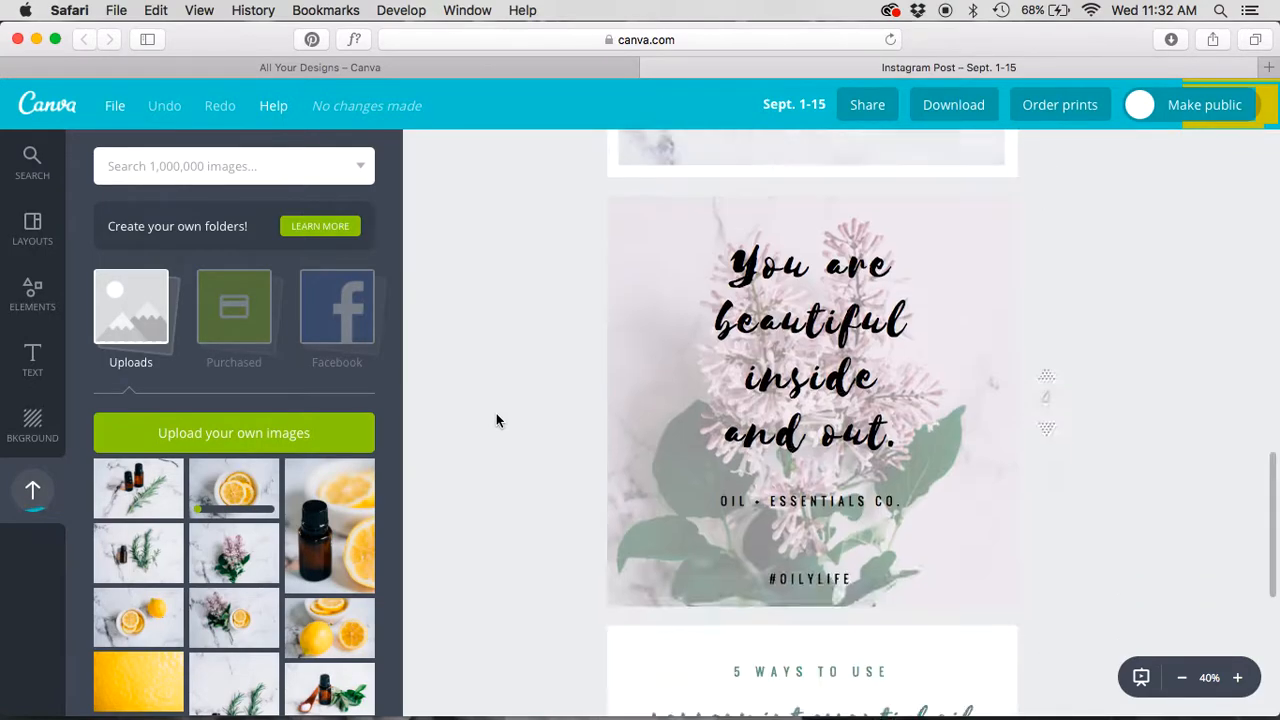
scroll(496, 416, "up", 20)
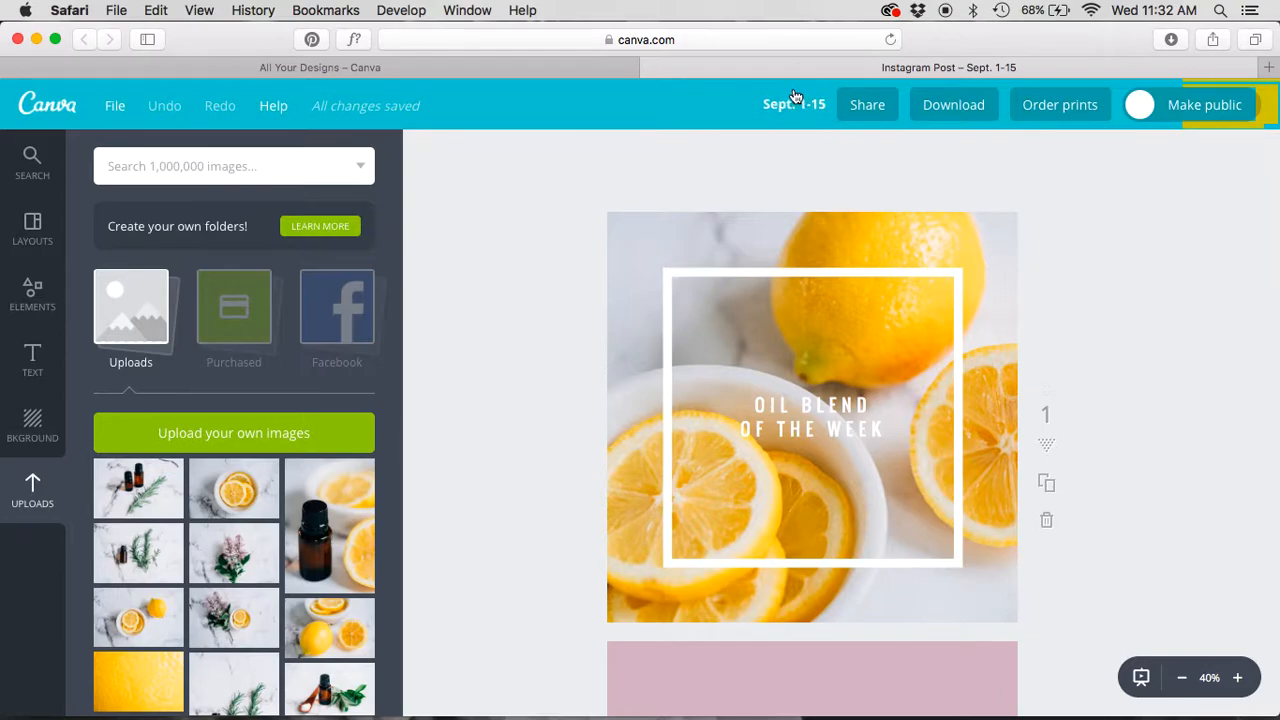
scroll(541, 230, "down", 3)
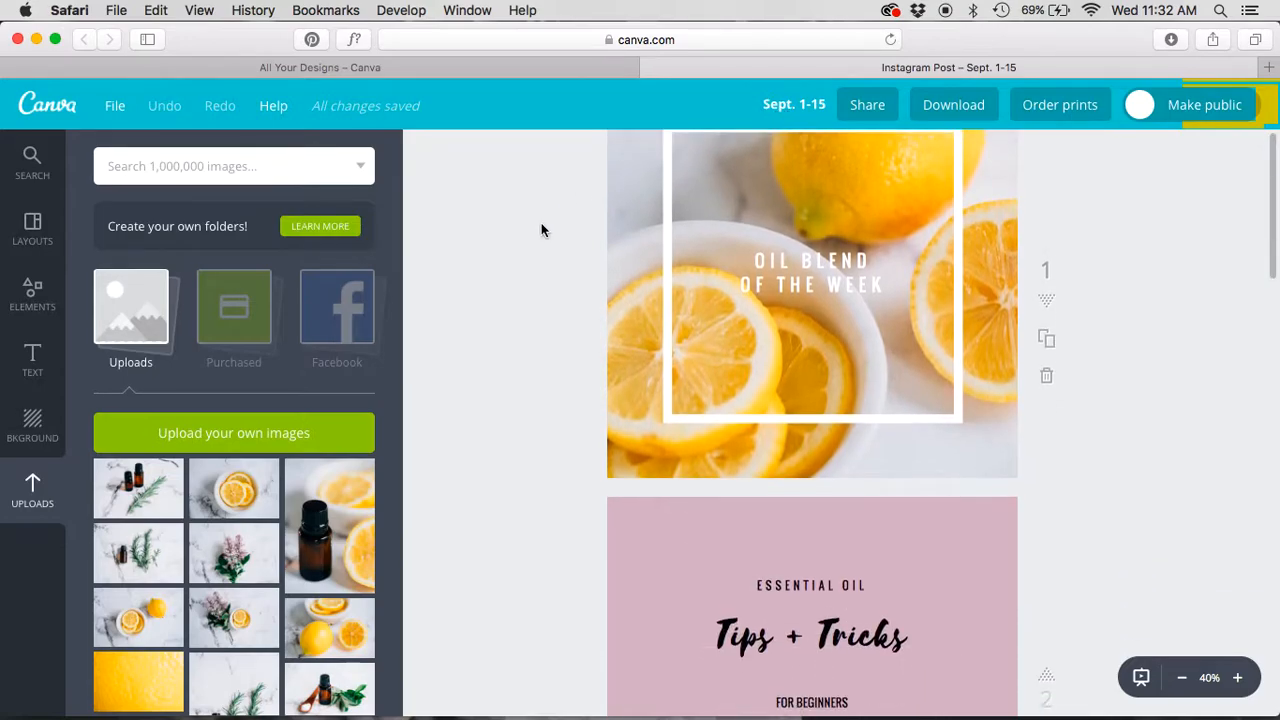
scroll(603, 300, "up", 2)
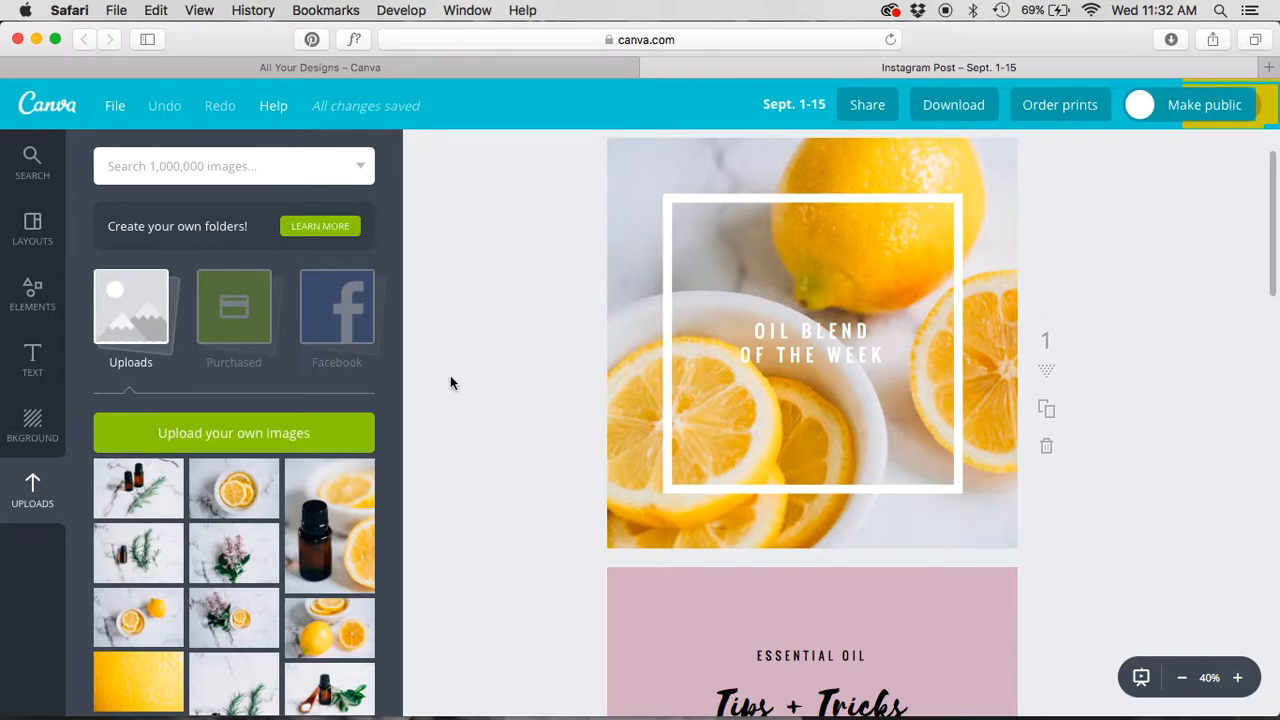
scroll(457, 409, "up", 2)
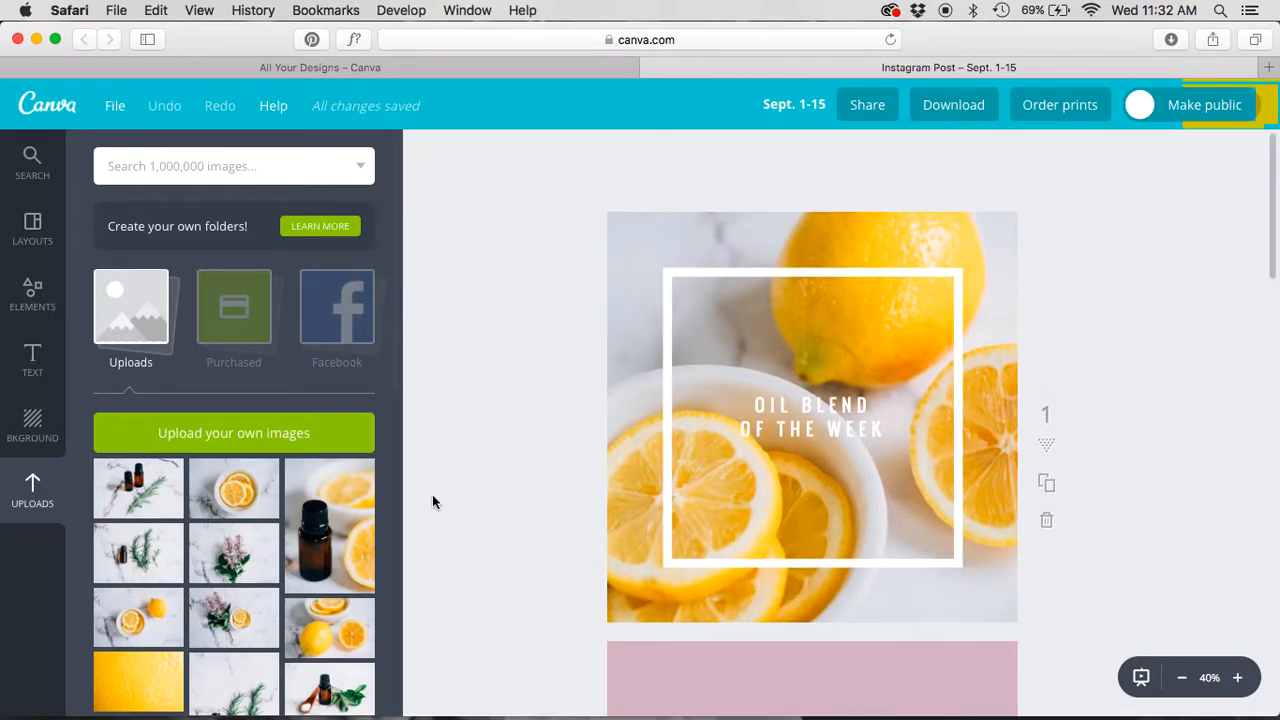
Try the uploaded vertical photo of rosemary and an oil bottle as the first page's background image
scroll(432, 501, "down", 3)
scroll(400, 470, "up", 3)
scroll(320, 380, "down", 5)
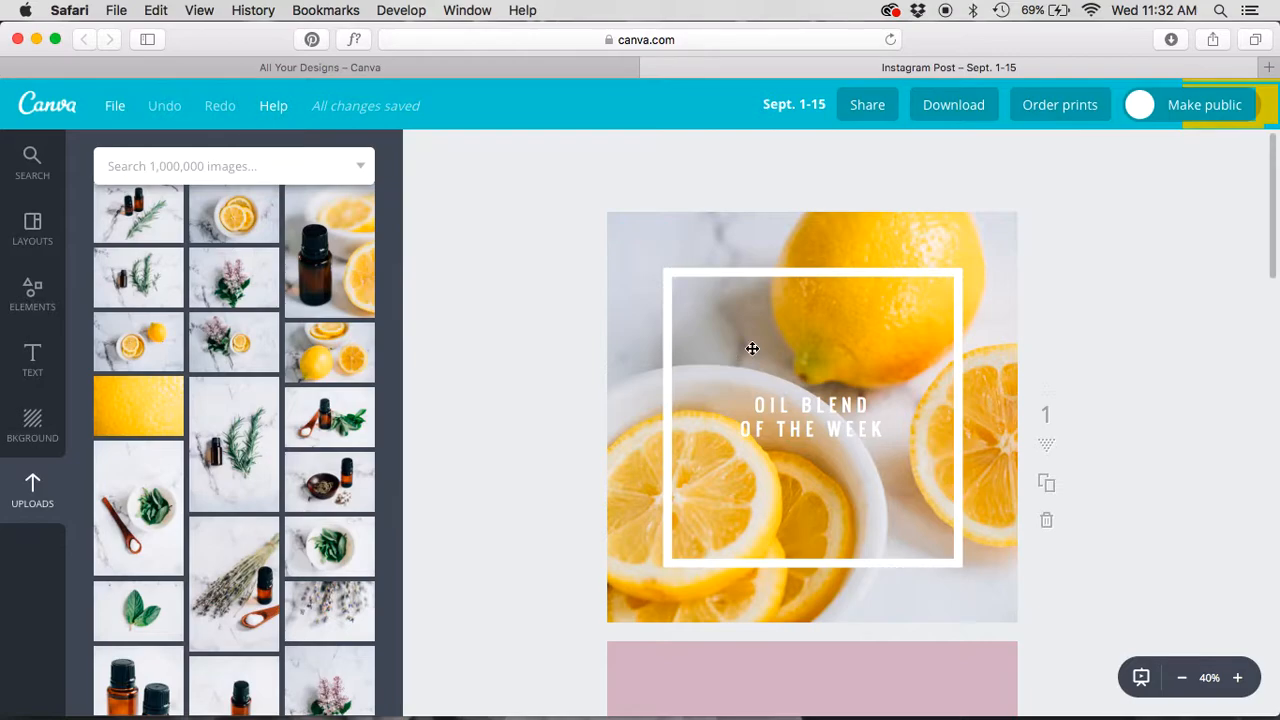
left_click_drag(237, 431, 608, 408)
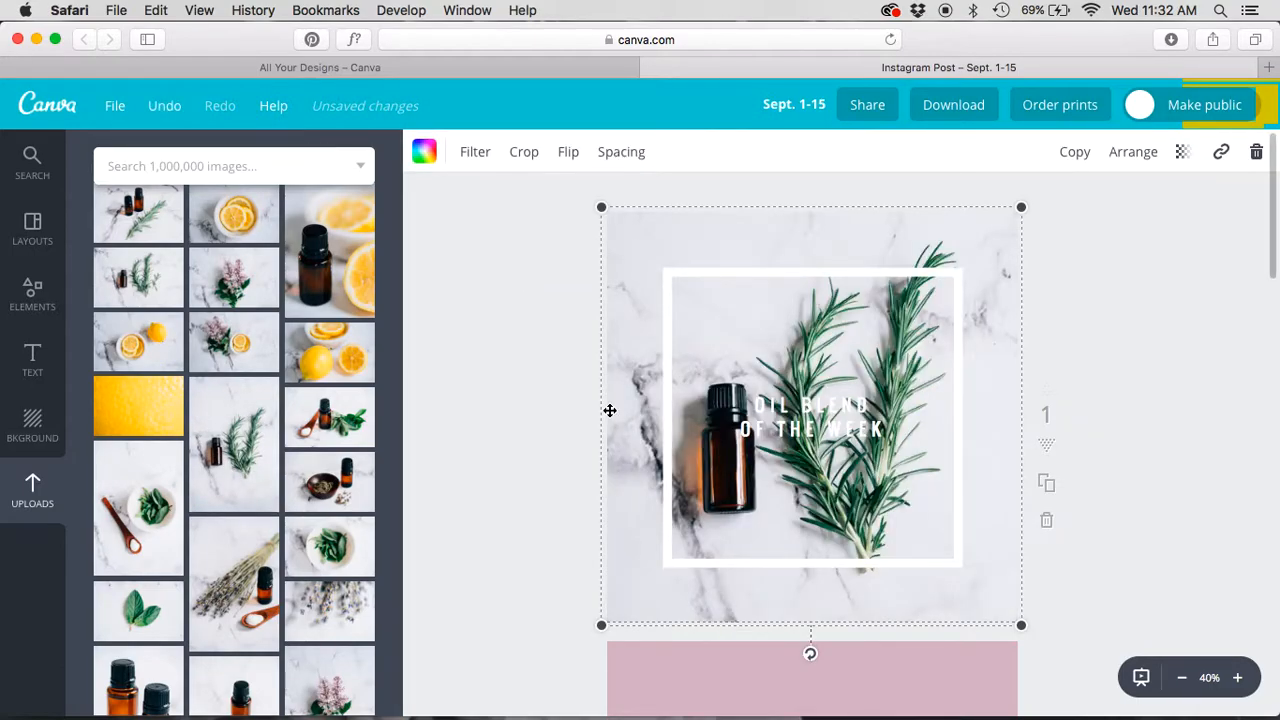
Replace the first page's background image with the uploaded yellow lemon-peel texture photo and deselect it
mouse_move(229, 348)
left_mouse_down()
mouse_move(620, 395)
mouse_move(235, 350)
left_mouse_up()
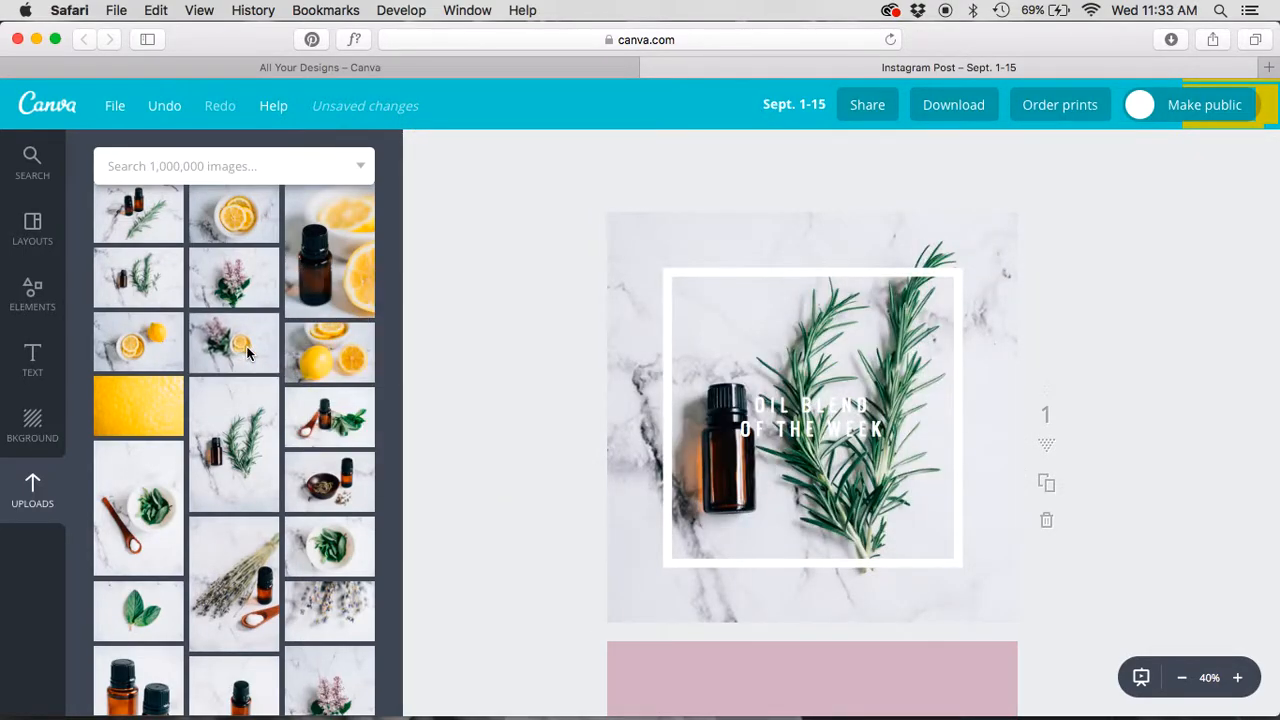
left_click_drag(168, 416, 640, 426)
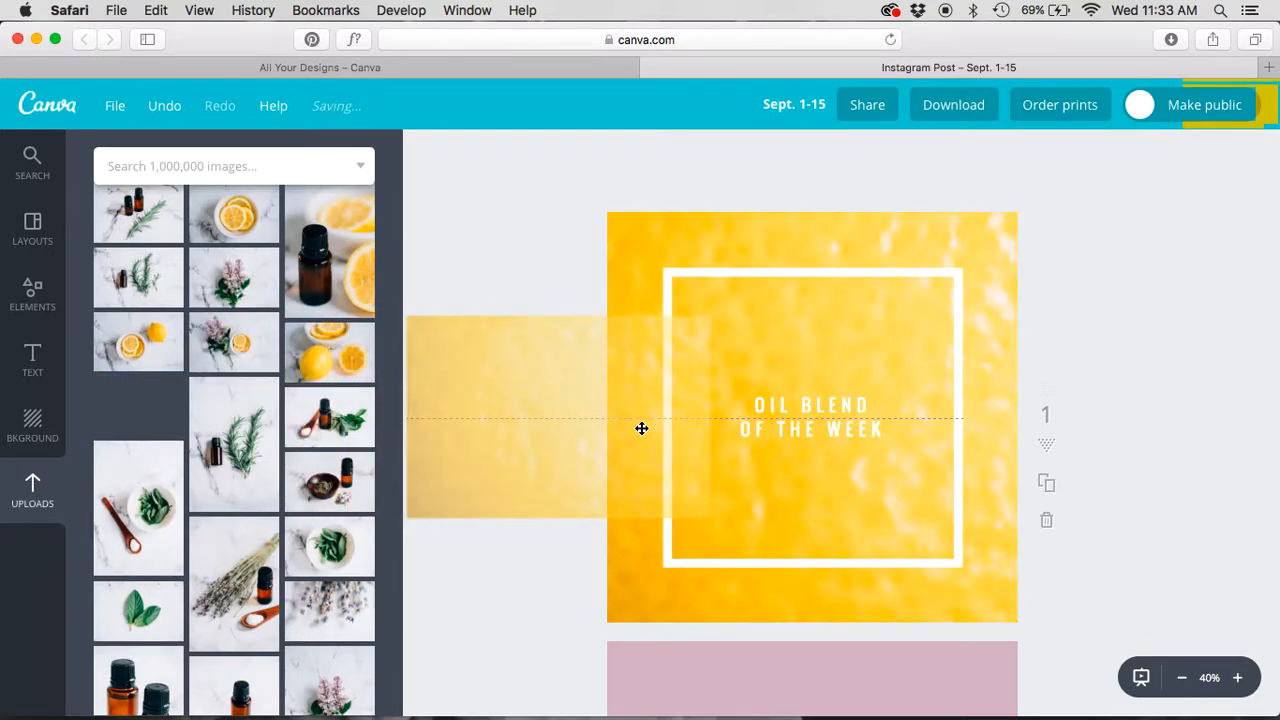
left_click(527, 419)
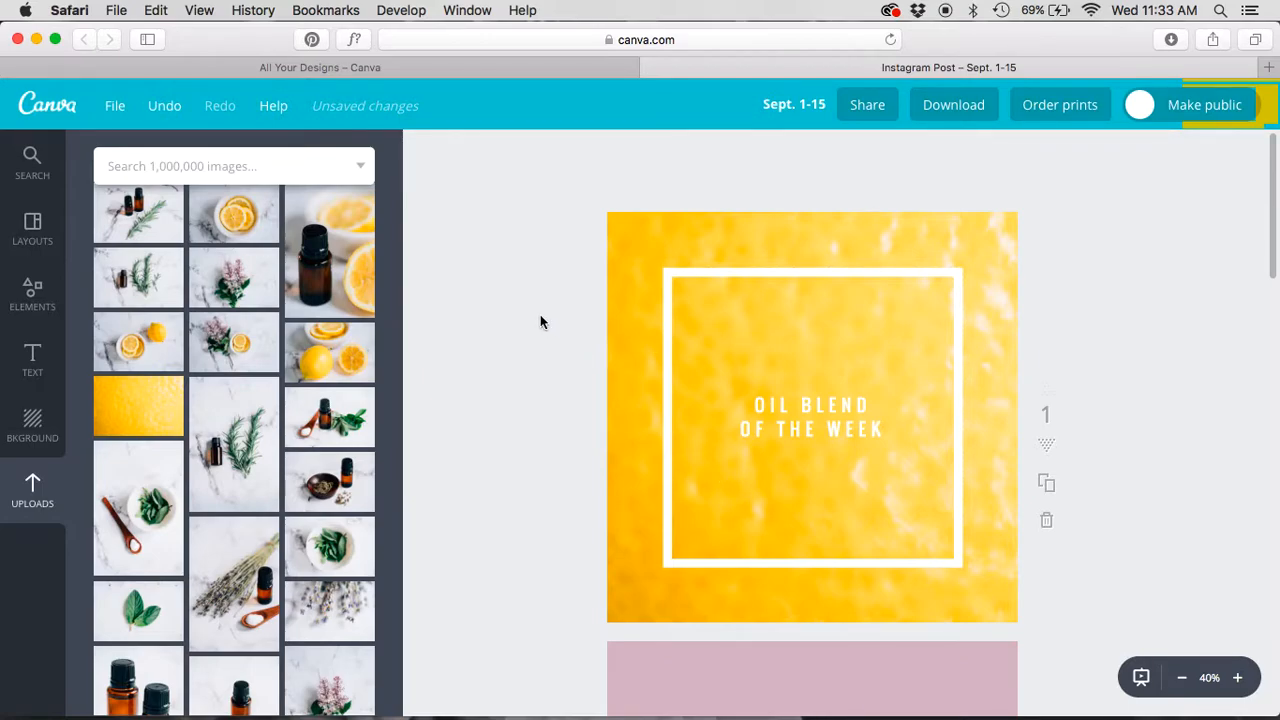
Try adding the uploaded close-up photo of an oil bottle with lemon slices to the first page
scroll(195, 276, "up", 3)
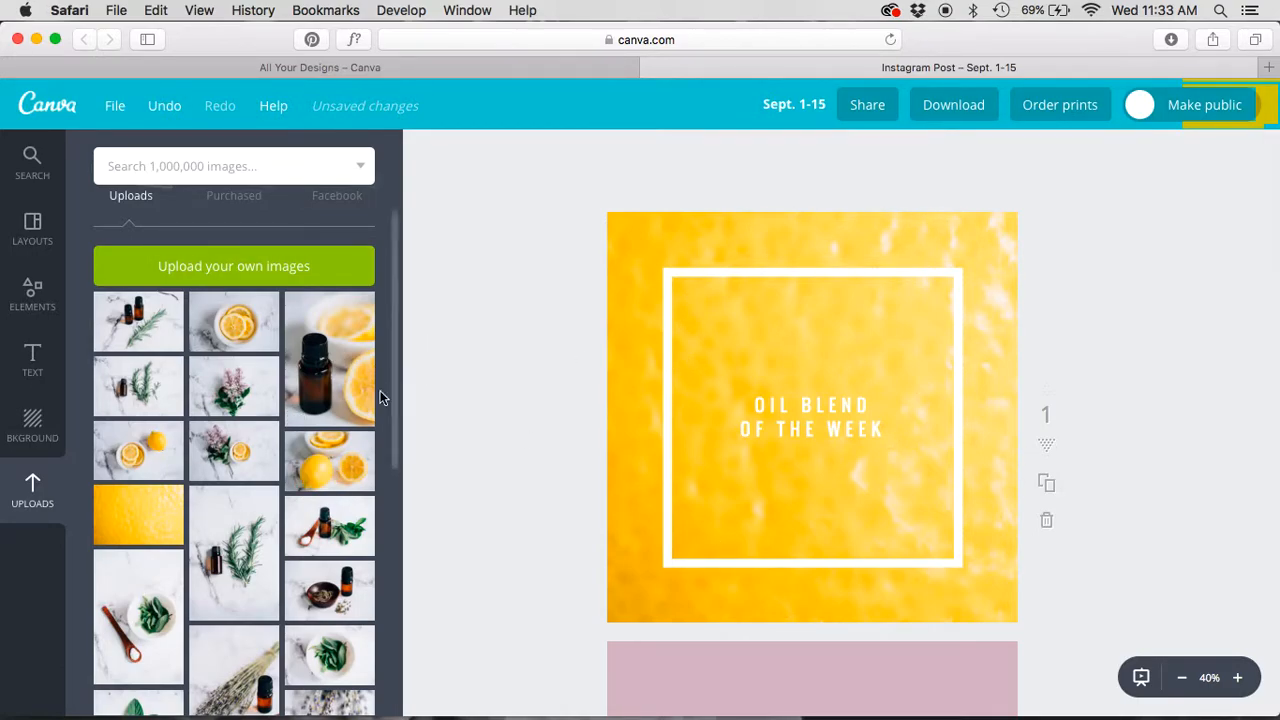
left_click(355, 394)
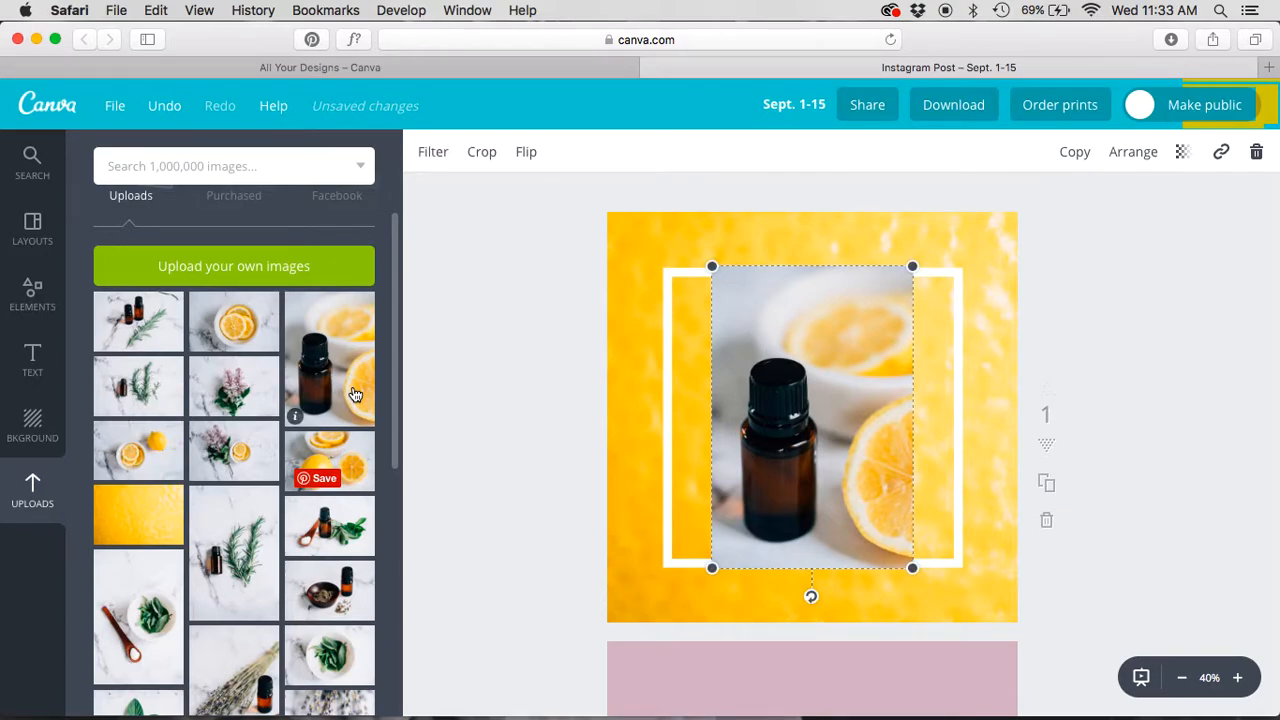
left_click(164, 105)
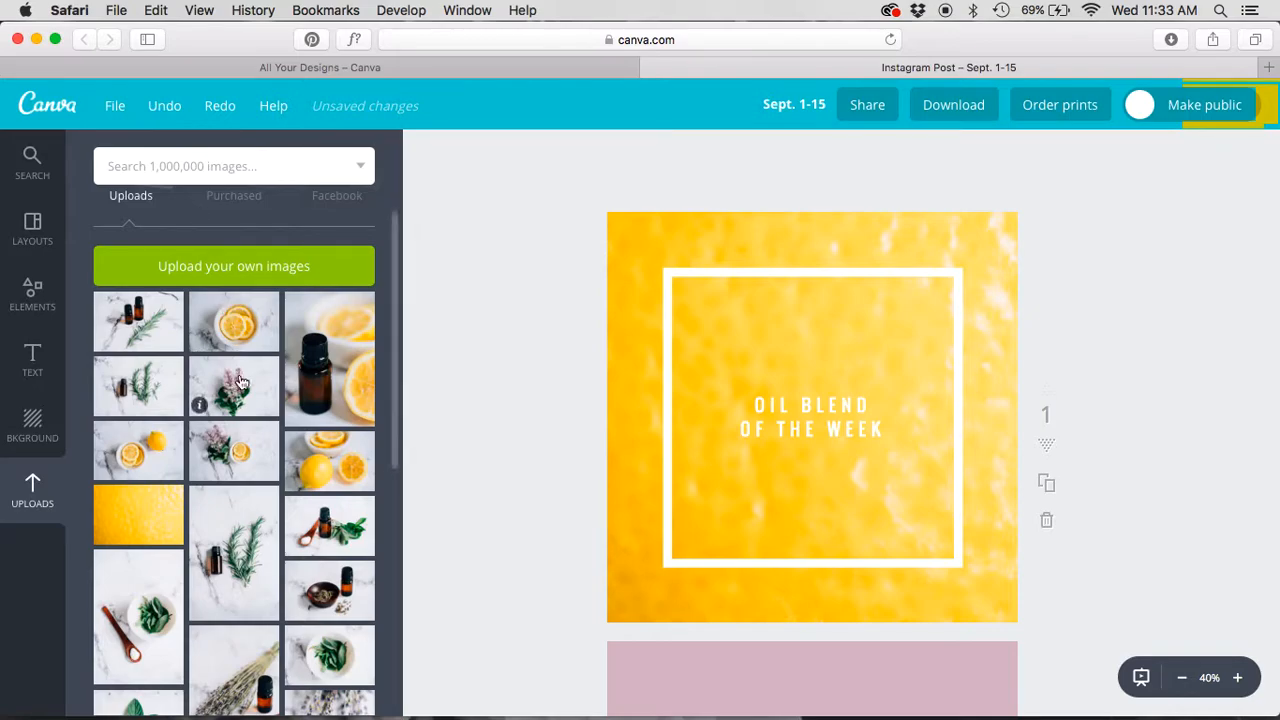
left_click(328, 377)
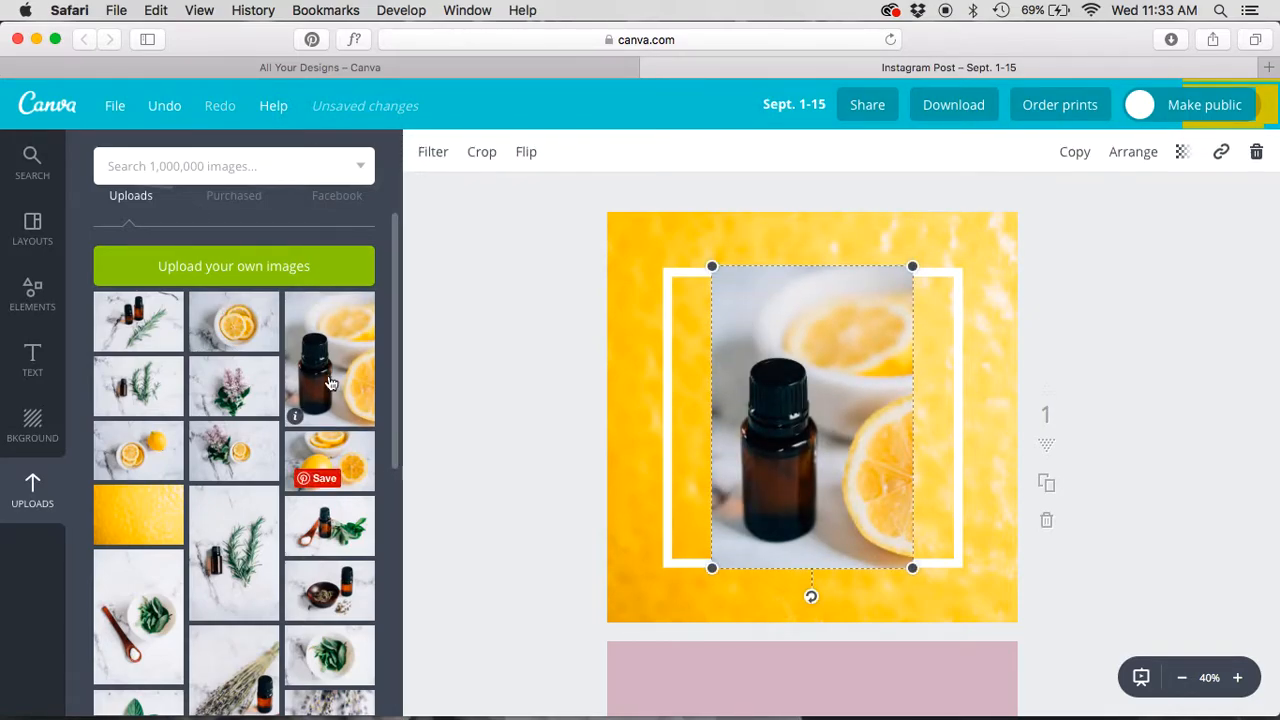
key("super+z")
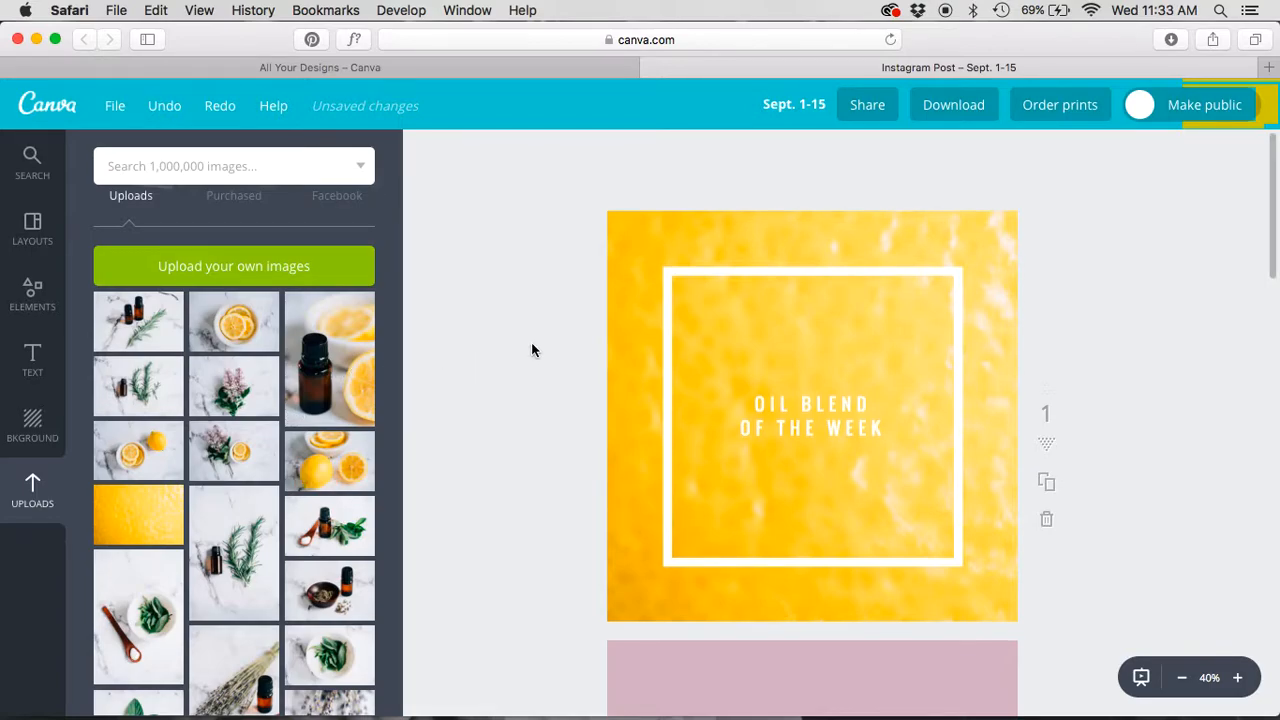
Change the font of the "Oil blend of the week" text on the first page to Selima
scroll(531, 345, "down", 1)
left_click(818, 384)
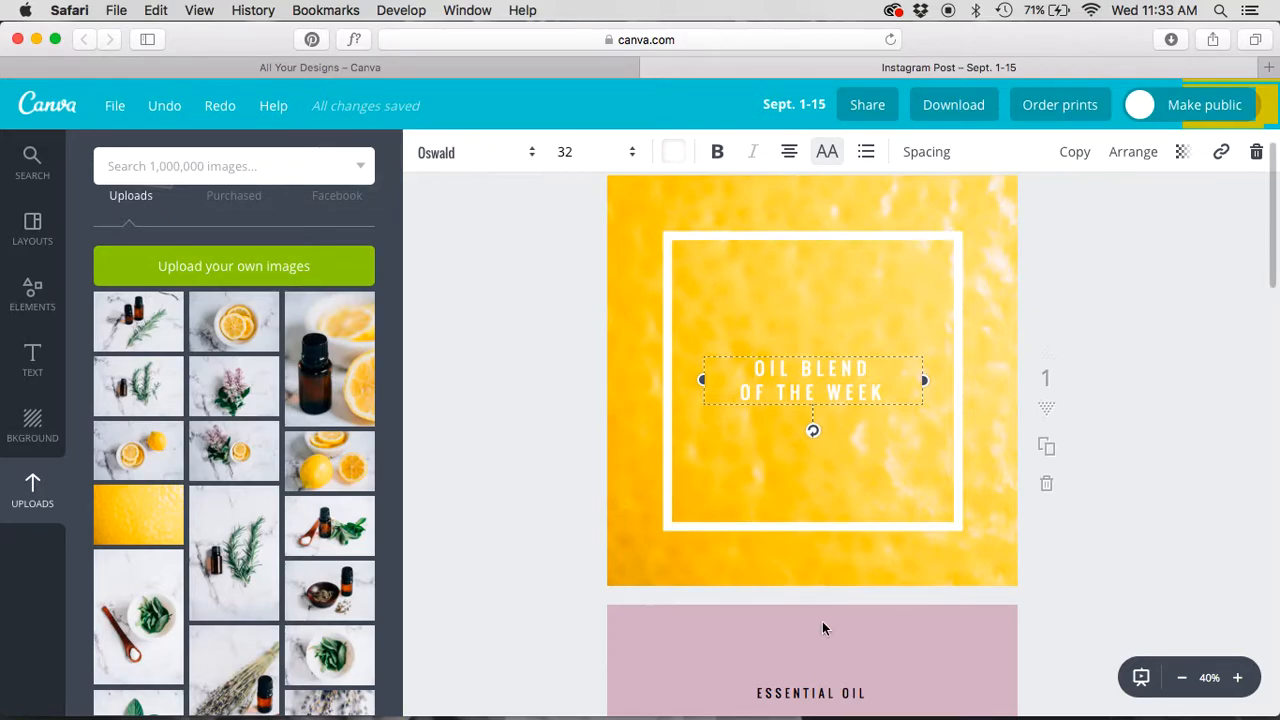
left_click(462, 158)
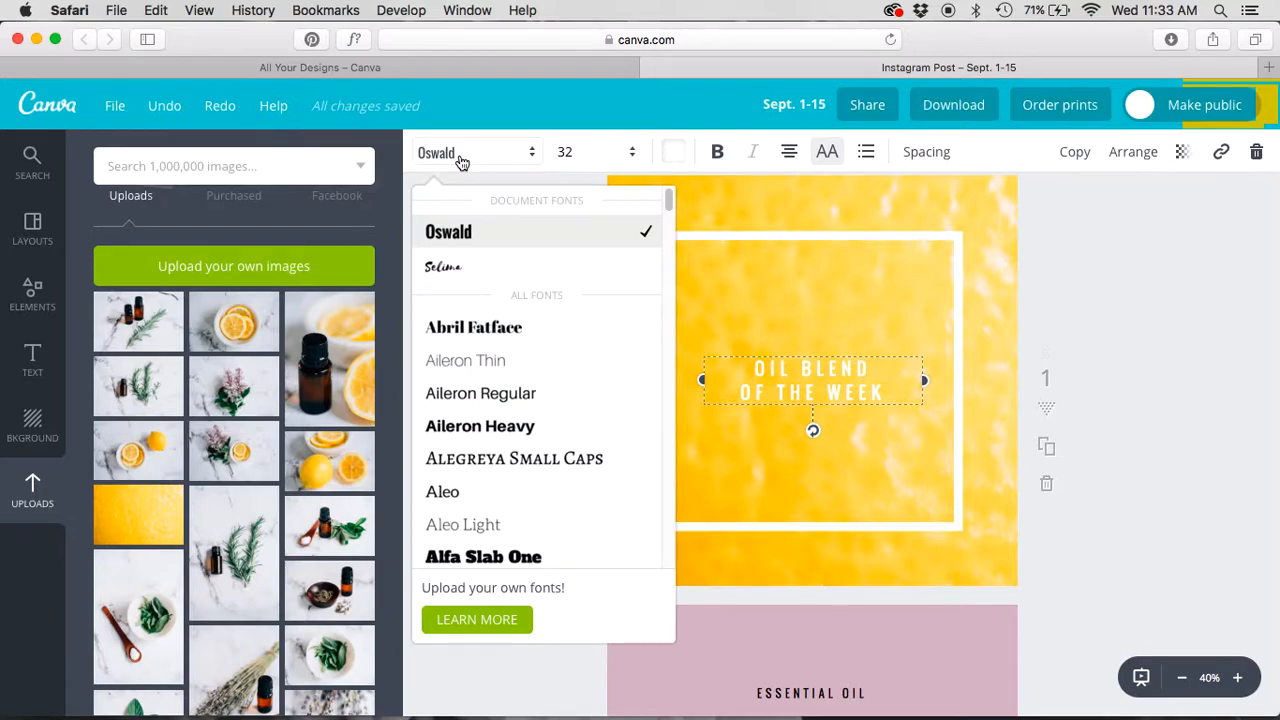
left_click(432, 266)
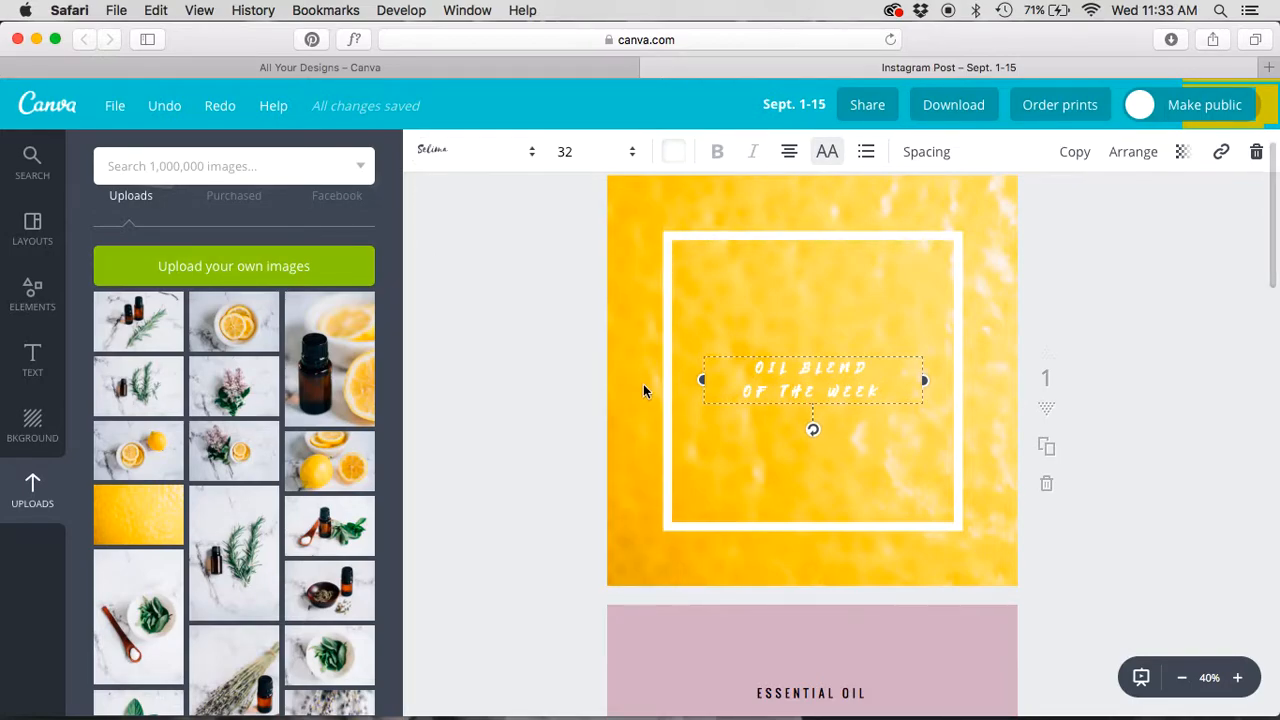
Turn off all caps for the first page's text and retype it in lowercase as "oil blend of the week"
left_click_drag(896, 397, 716, 358)
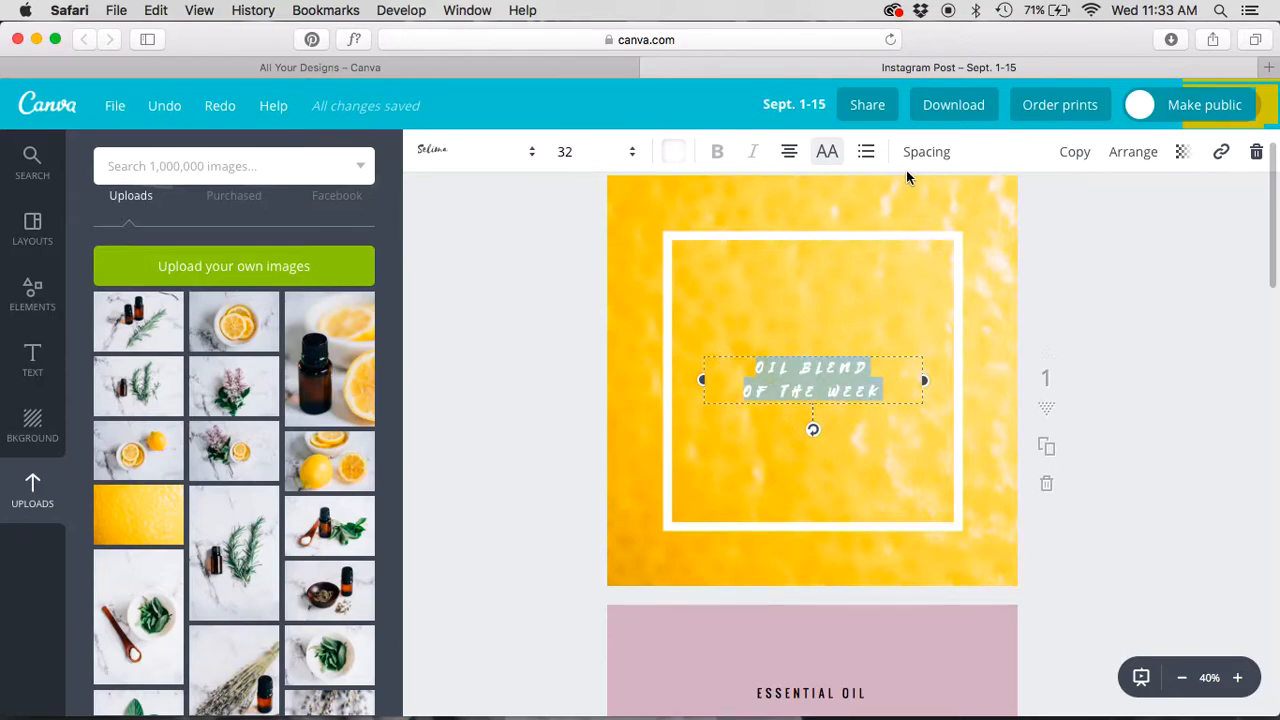
left_click(828, 152)
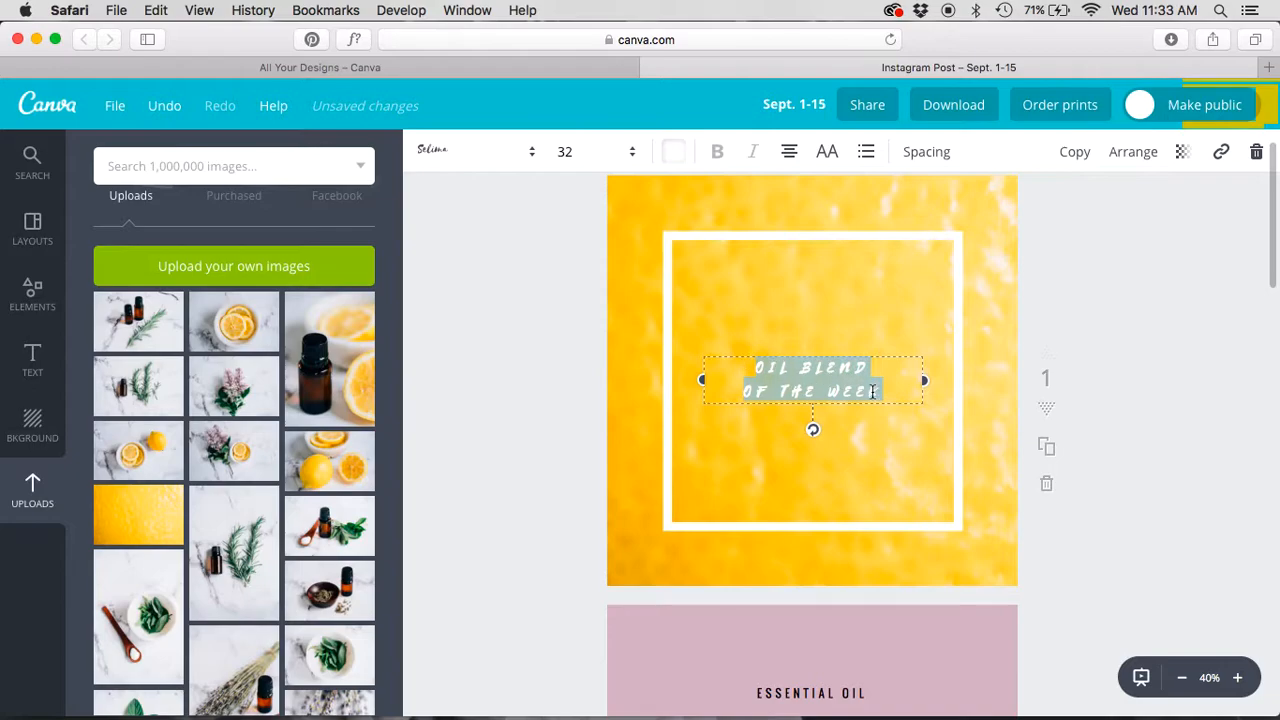
key("BackSpace")
type("oil bl")
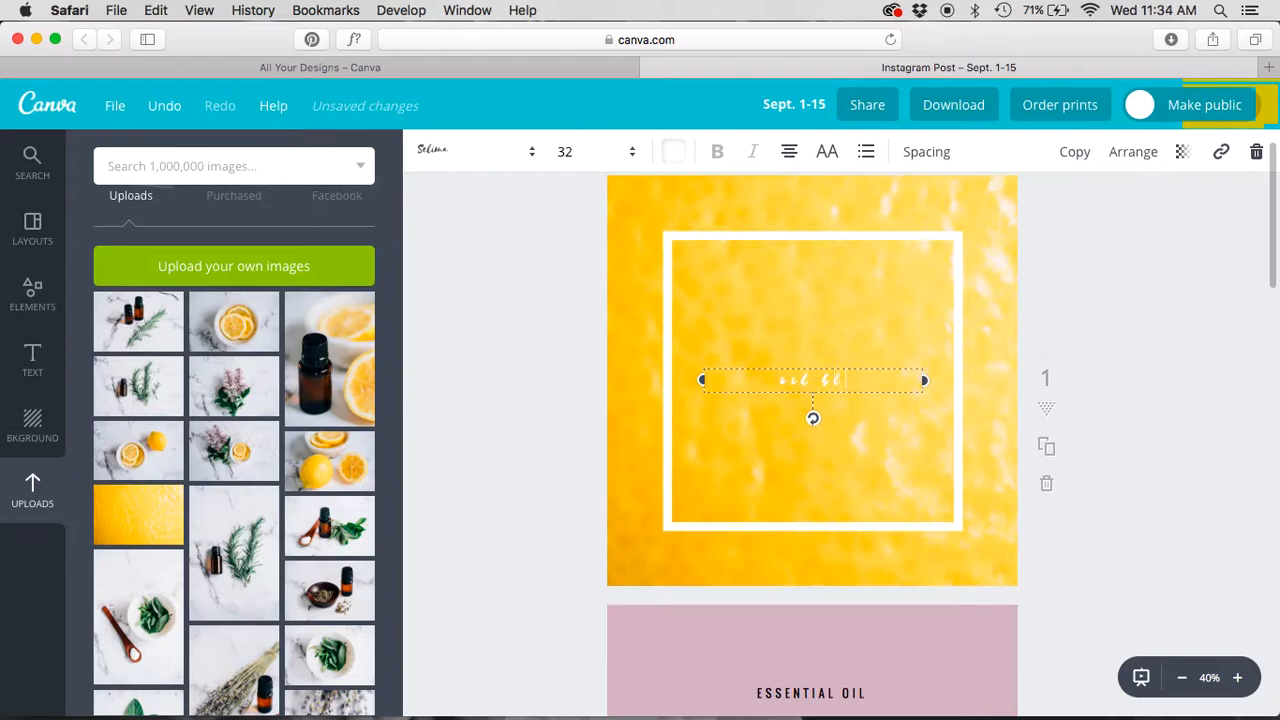
type("end of the week")
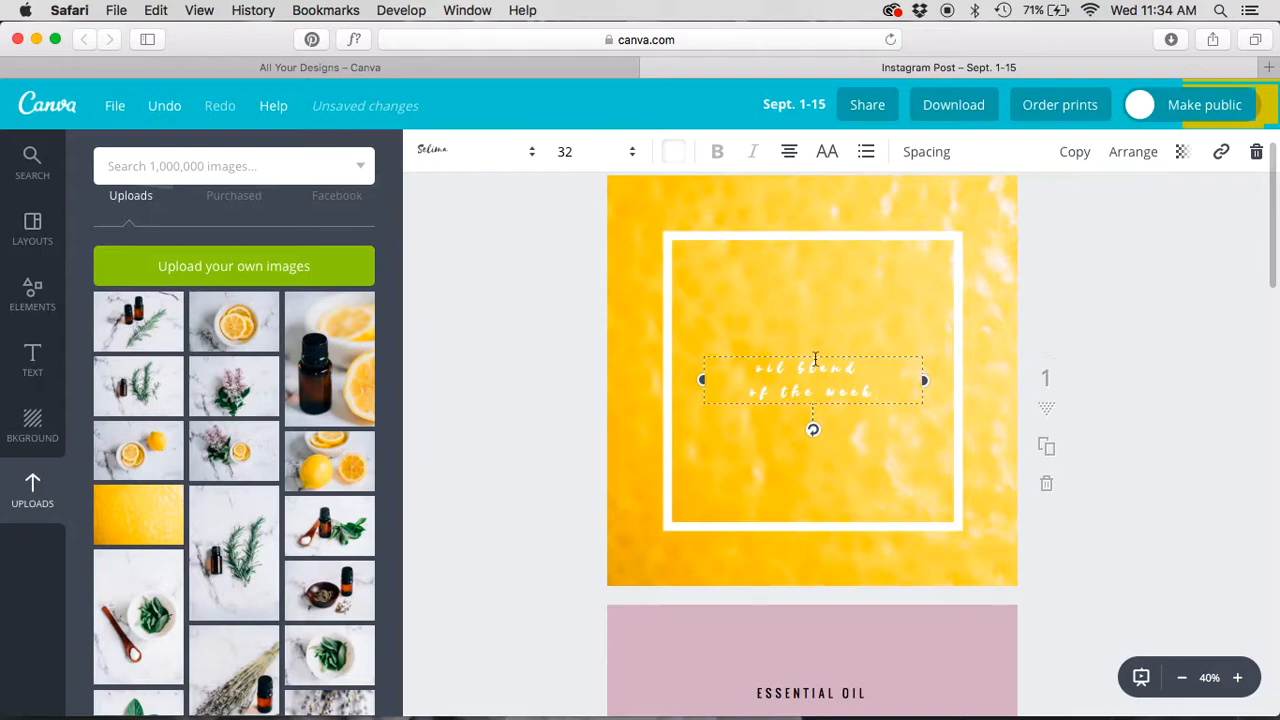
Set the "oil blend of the week" text to size 48 with a letter spacing of 40
left_click_drag(881, 389, 734, 360)
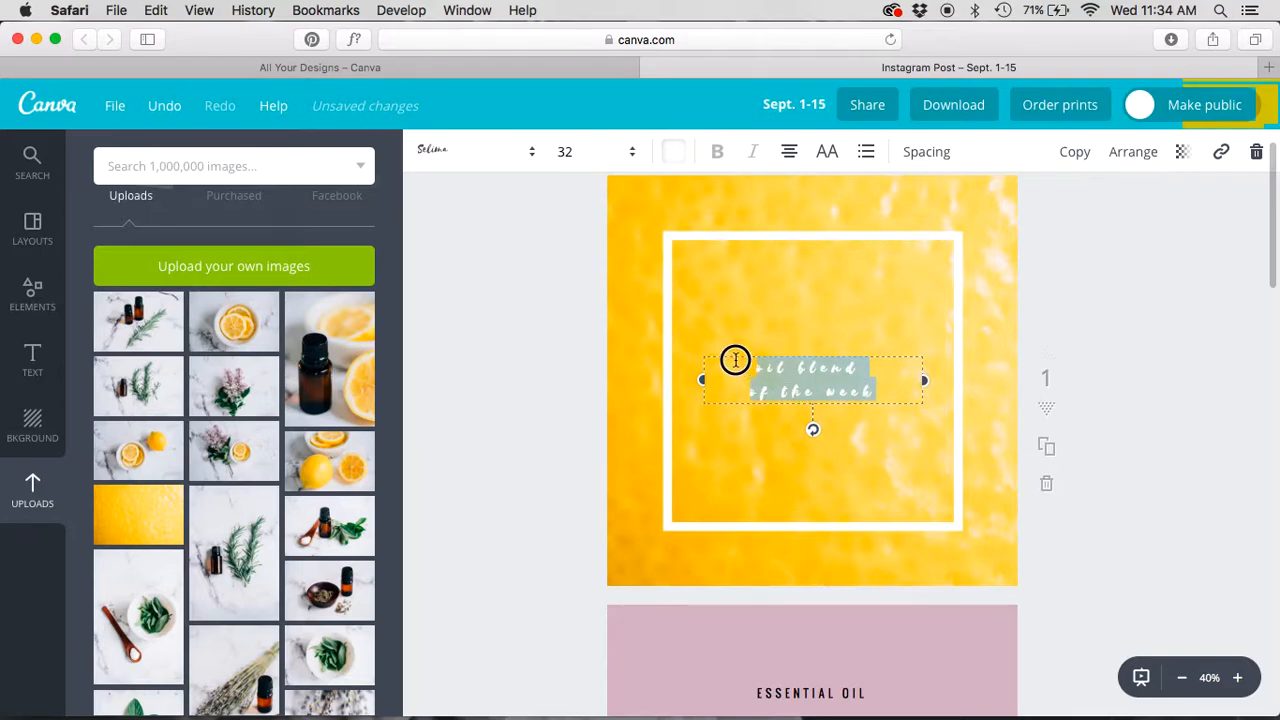
left_click(566, 152)
left_click(570, 504)
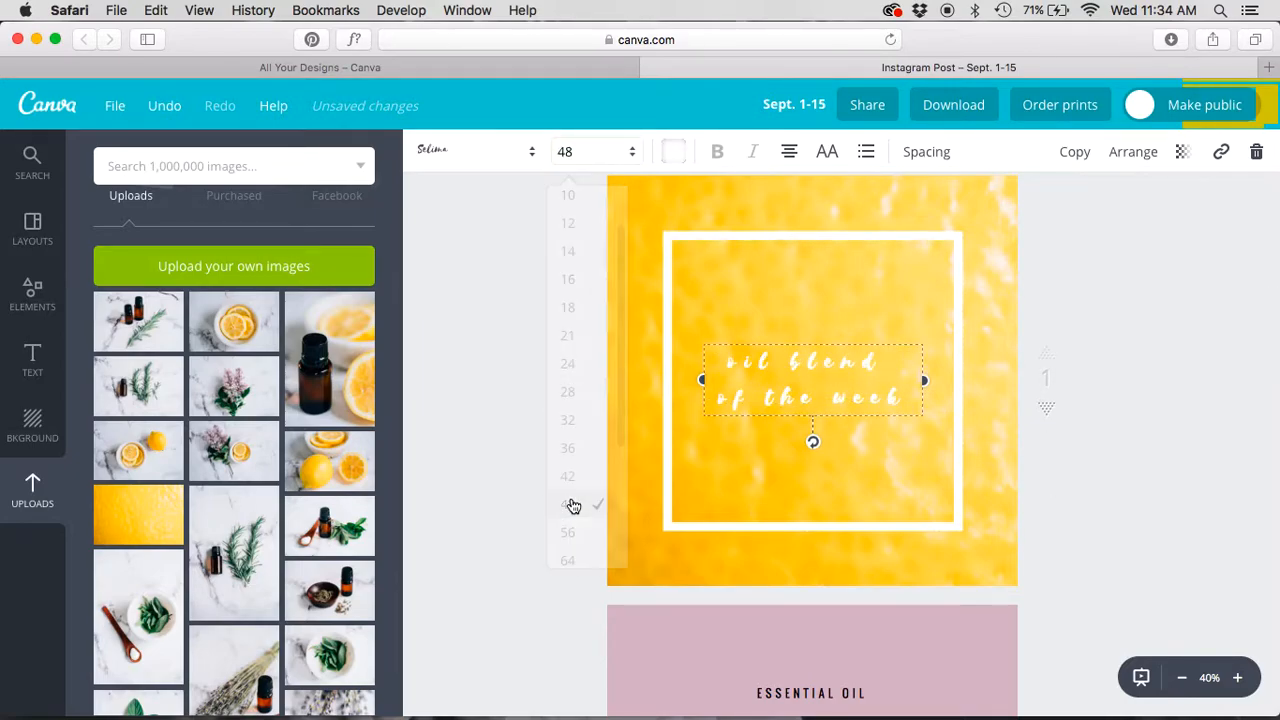
left_click(927, 153)
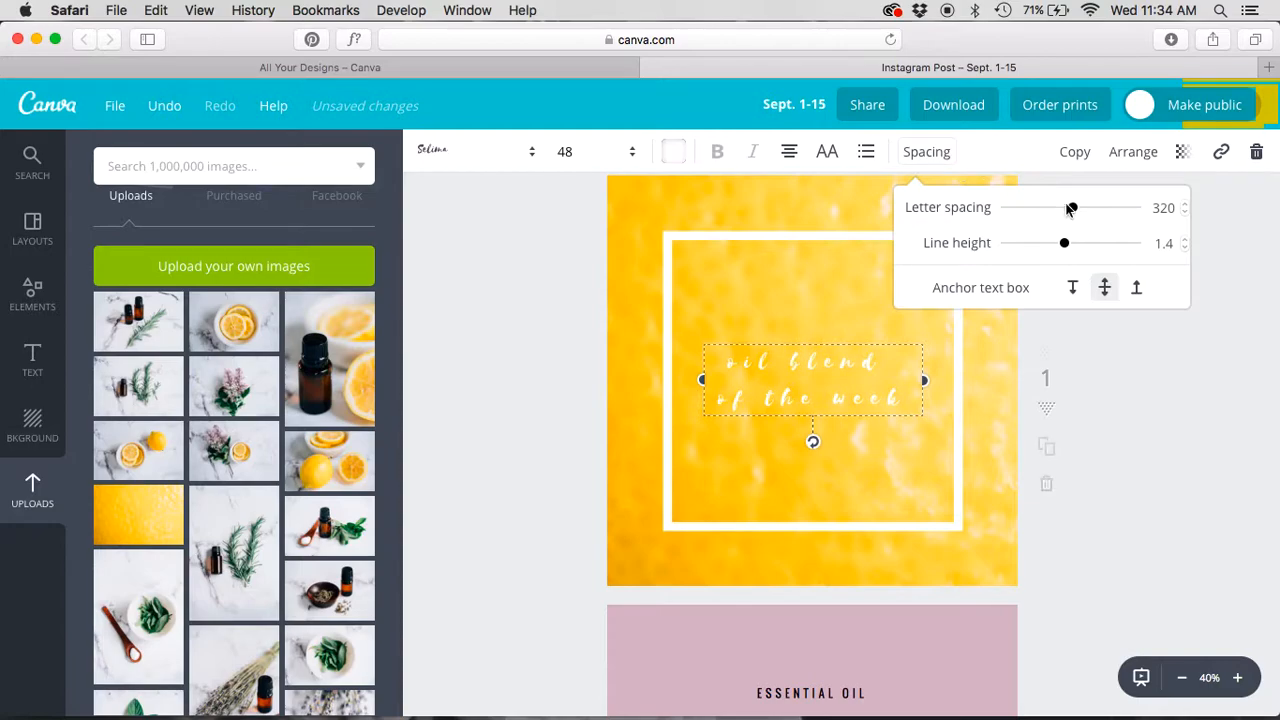
left_click_drag(1072, 207, 1039, 208)
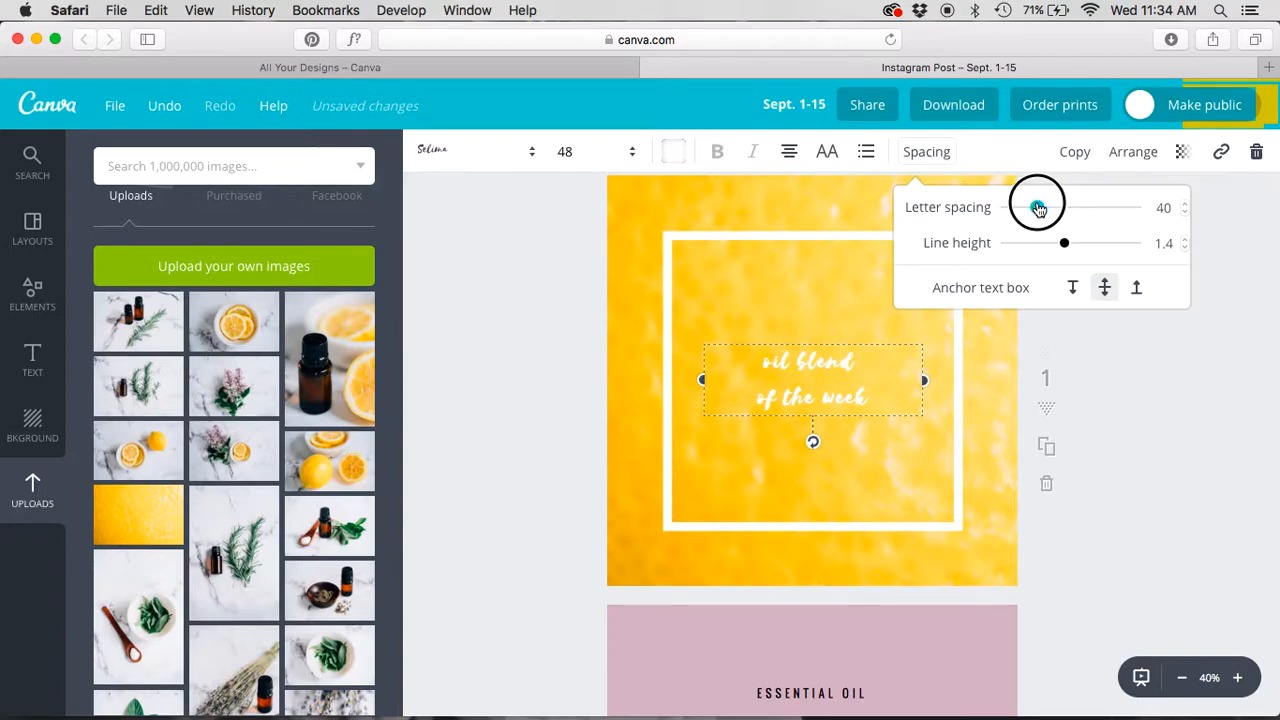
Enlarge the "oil blend of the week" text to size 80 and deselect it
left_click(565, 151)
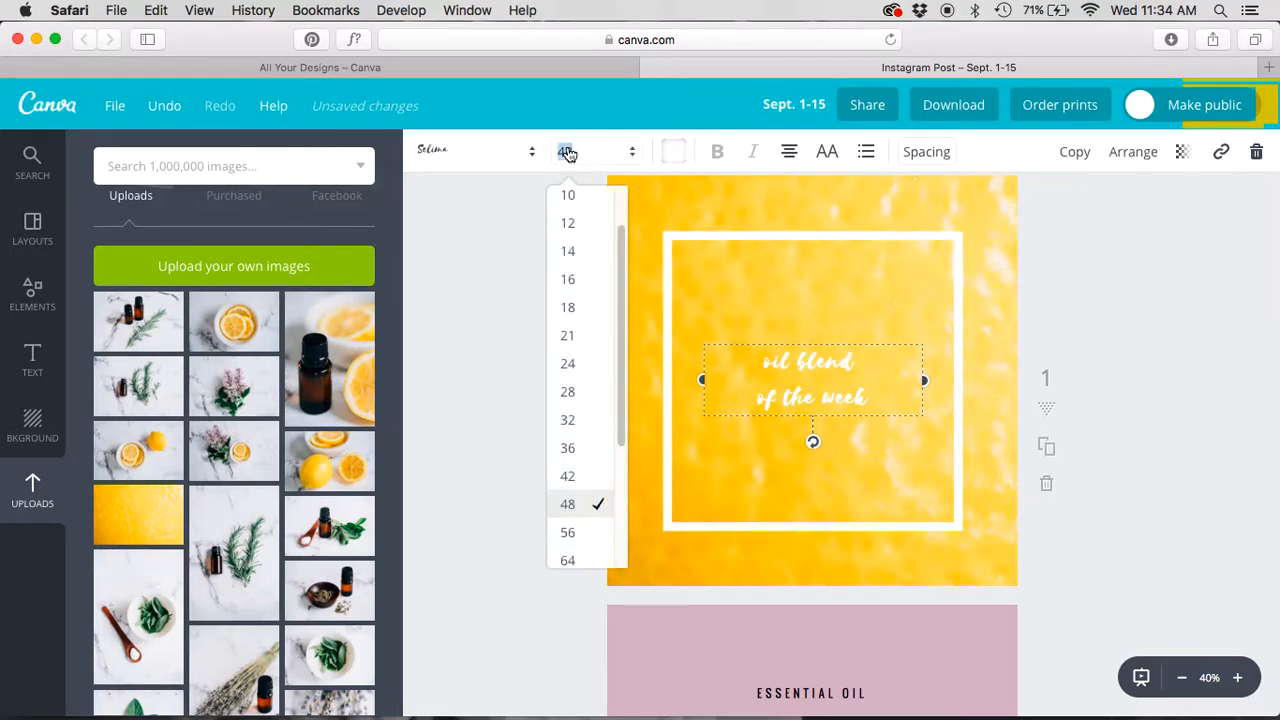
scroll(612, 494, "down", 4)
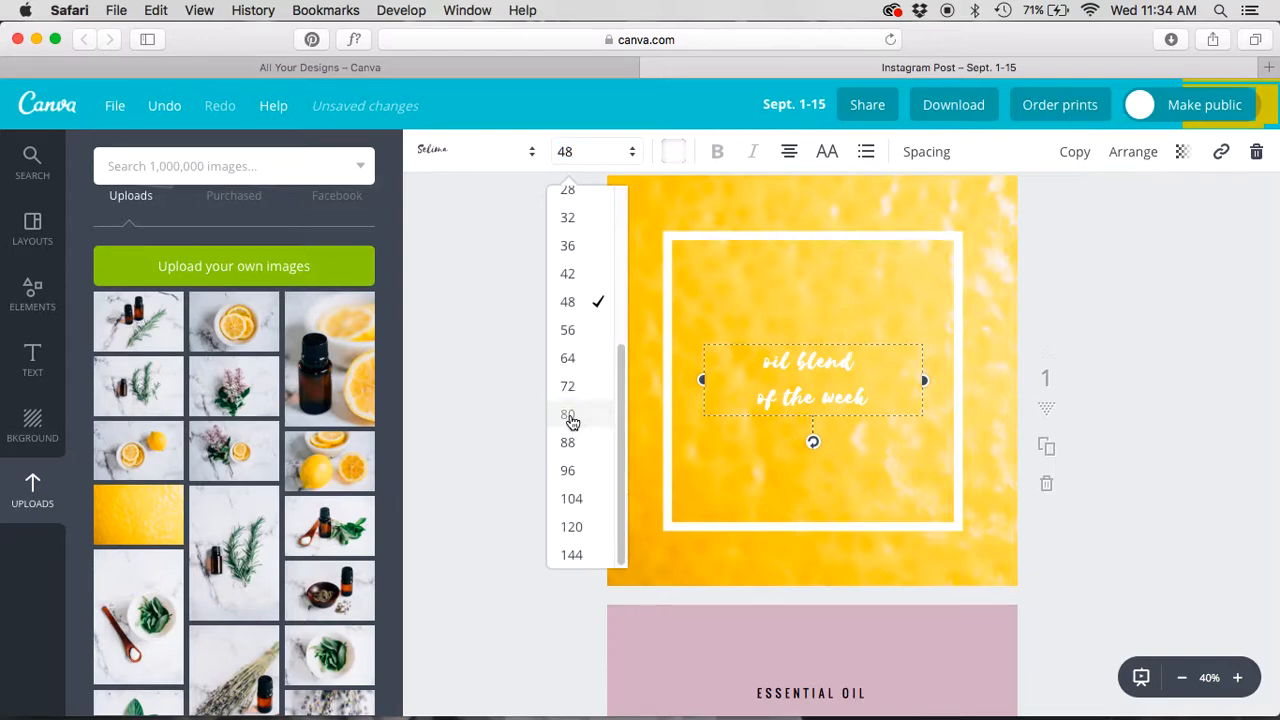
left_click(571, 421)
left_click(490, 423)
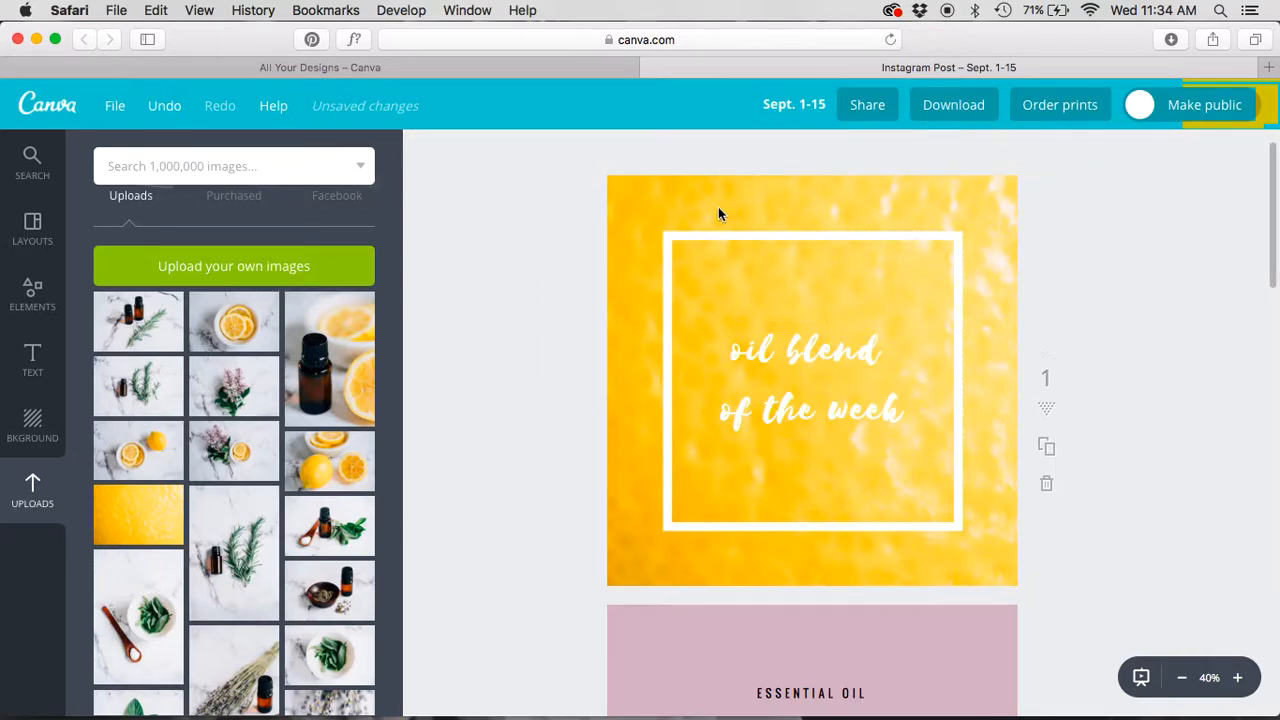
Try black as the colour of the whole "oil blend of the week" text and deselect it
left_click(760, 351)
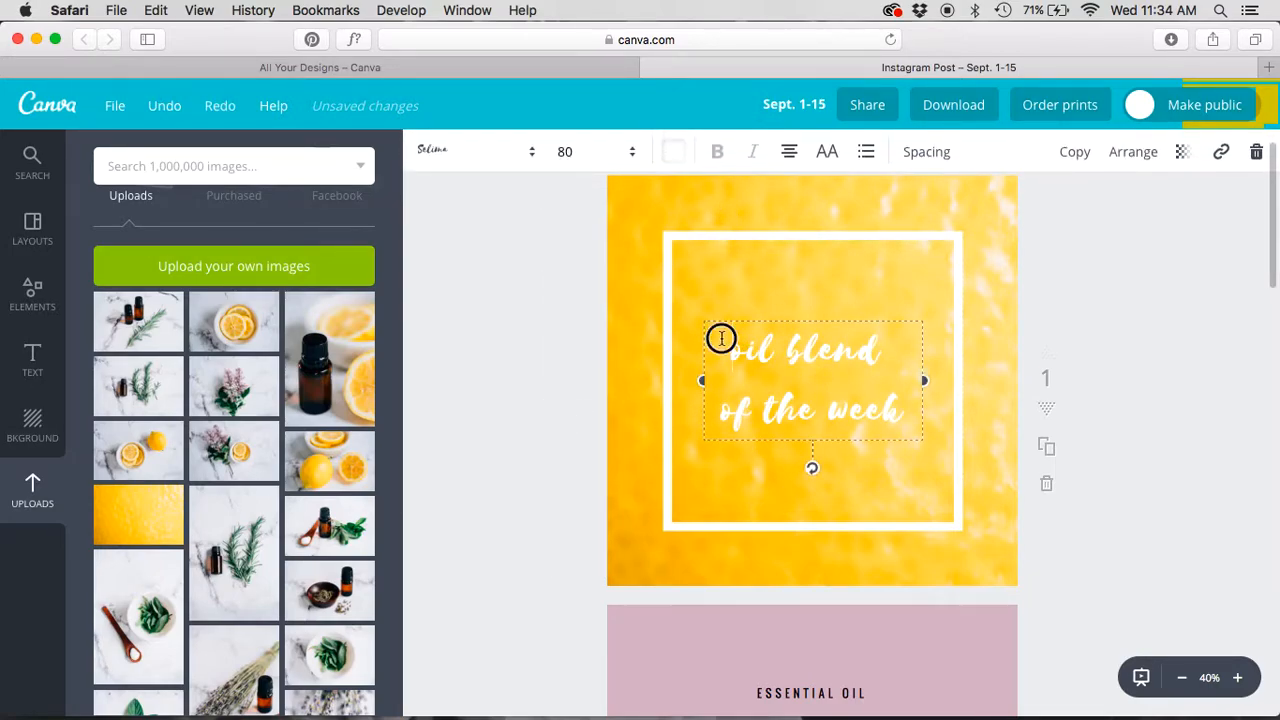
left_click_drag(720, 337, 920, 409)
left_click(674, 152)
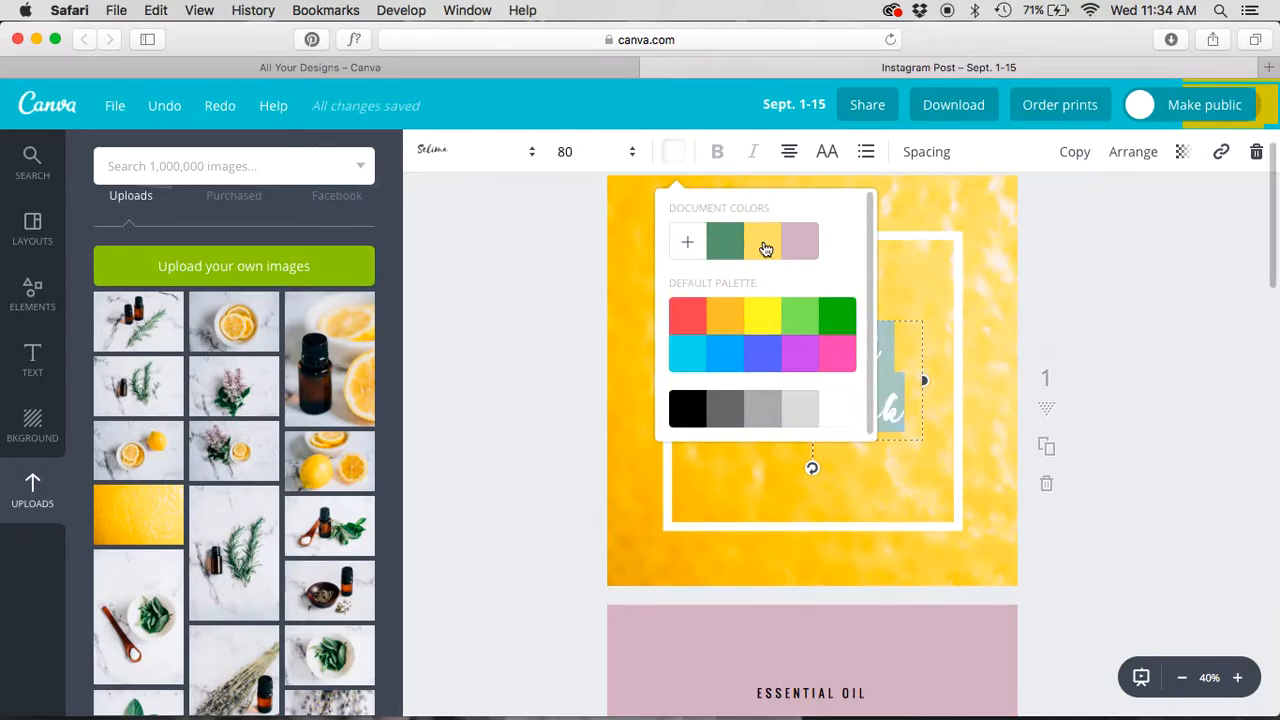
scroll(800, 248, "down", 1)
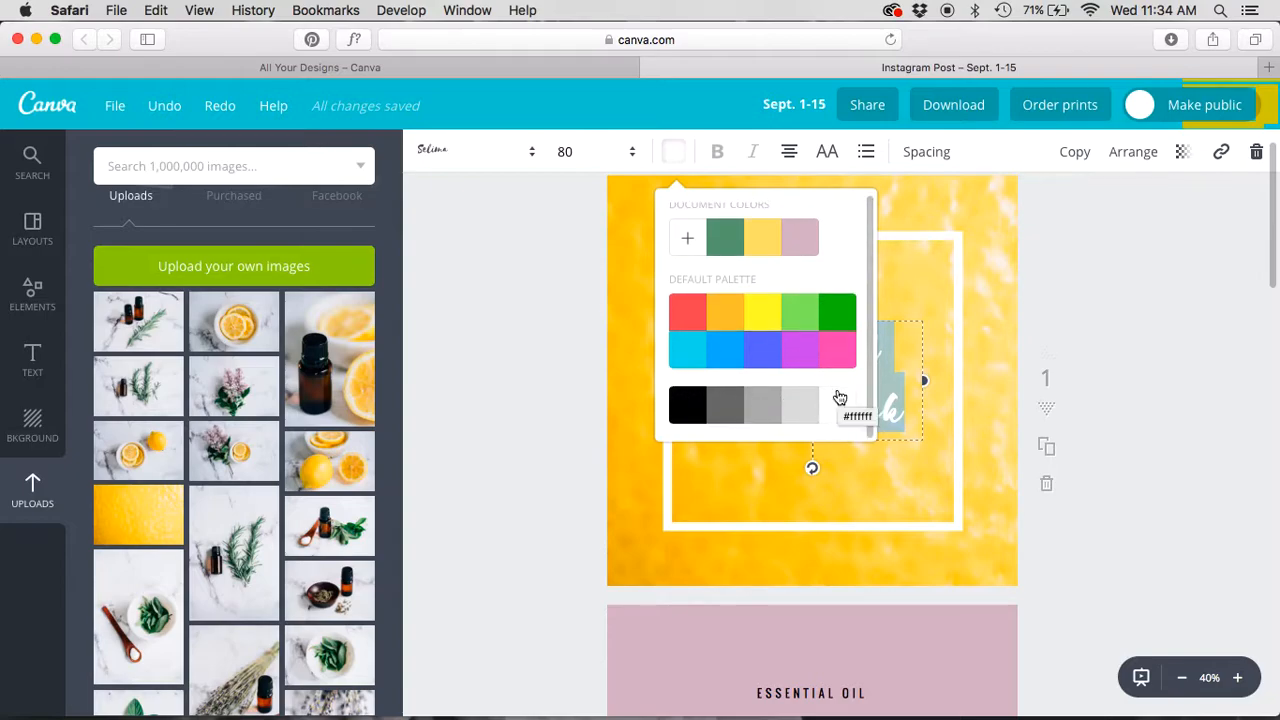
left_click(688, 403)
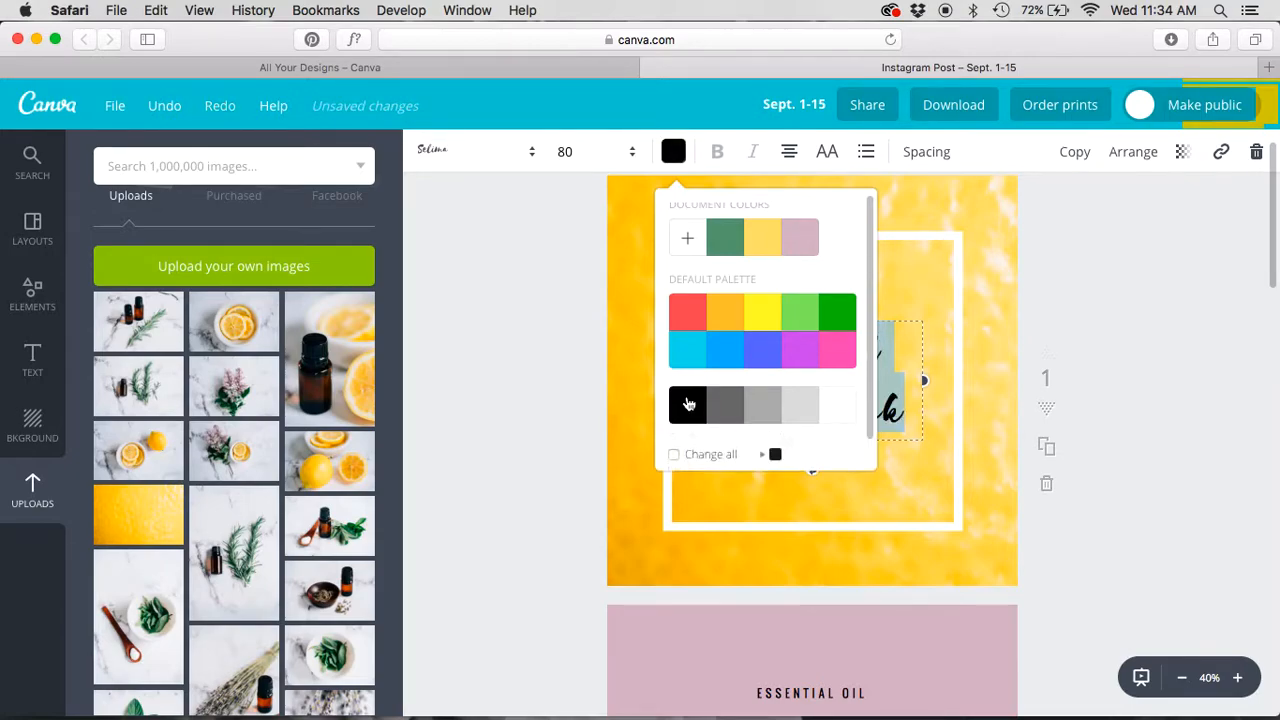
left_click(532, 372)
left_click(552, 368)
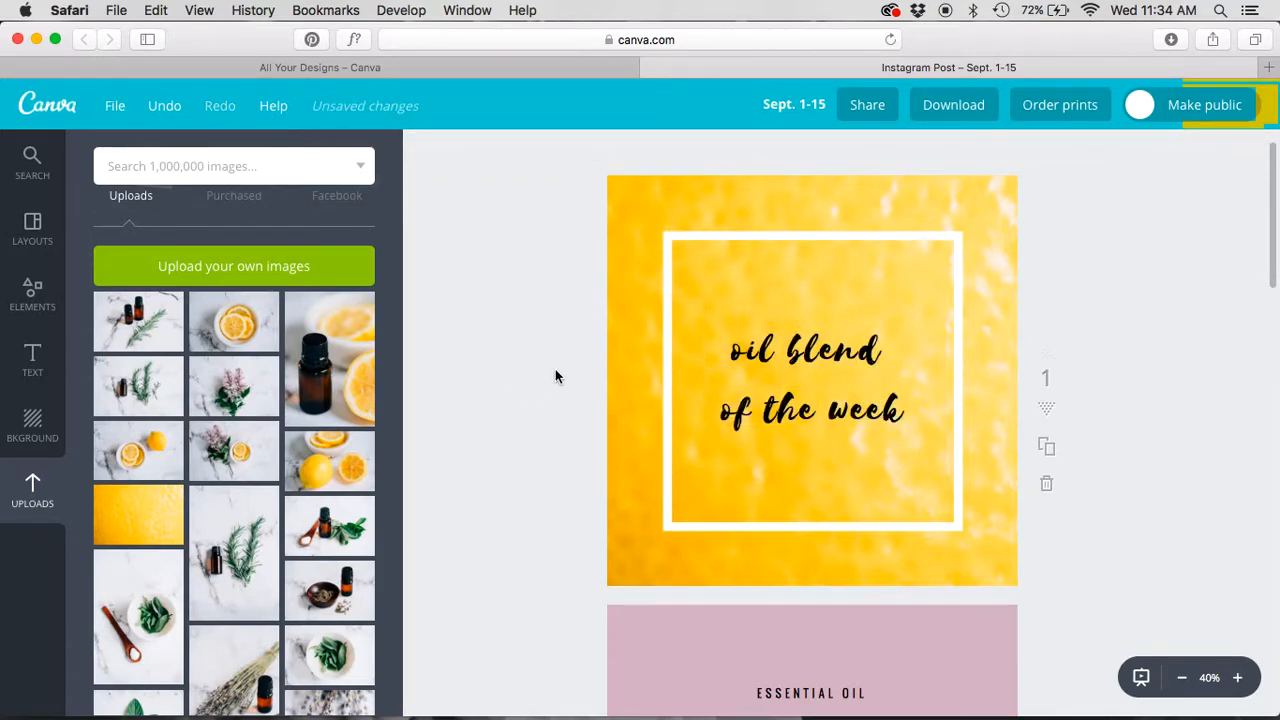
Recolour the square frame on the first page, trying black before choosing the green document colour
left_click(667, 331)
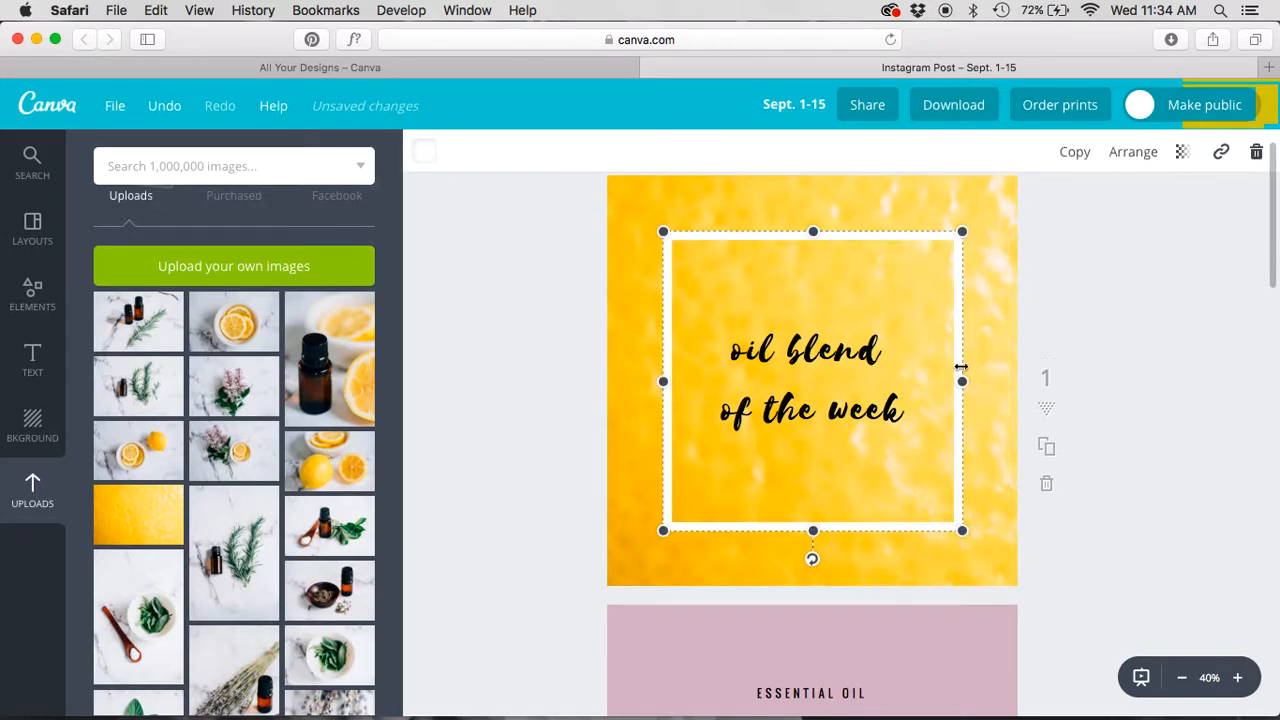
left_click(426, 152)
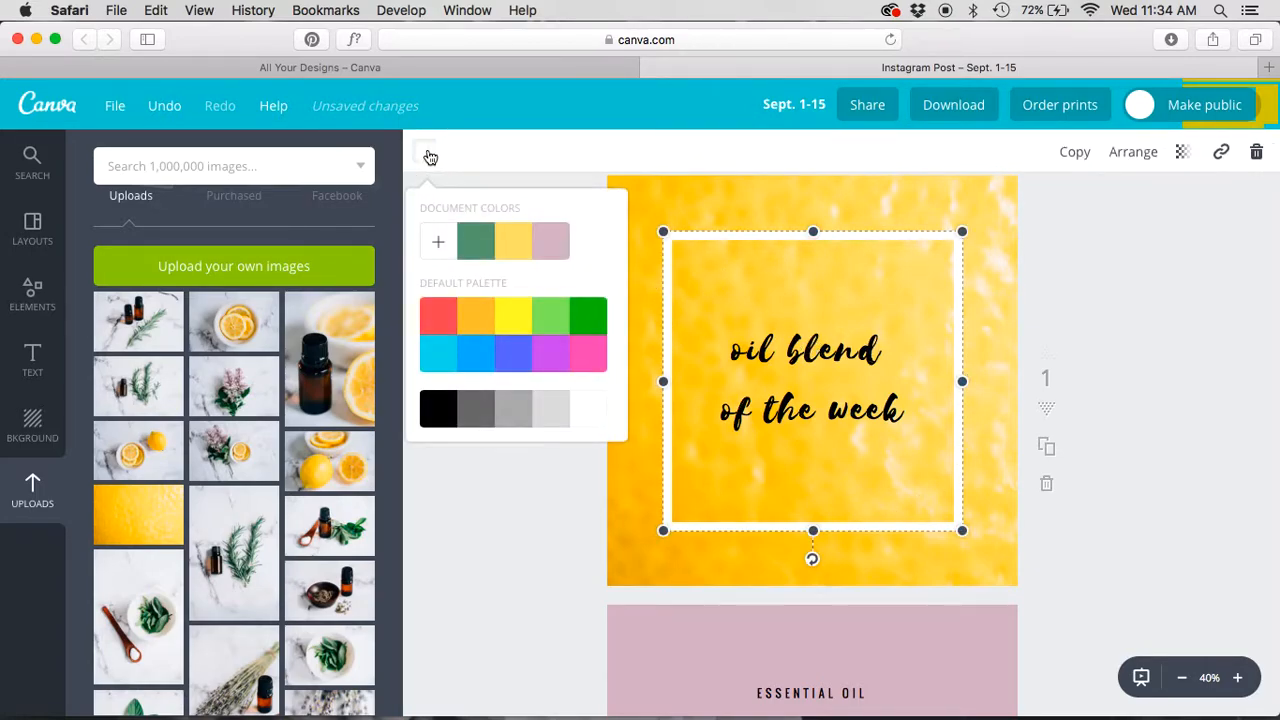
left_click(436, 416)
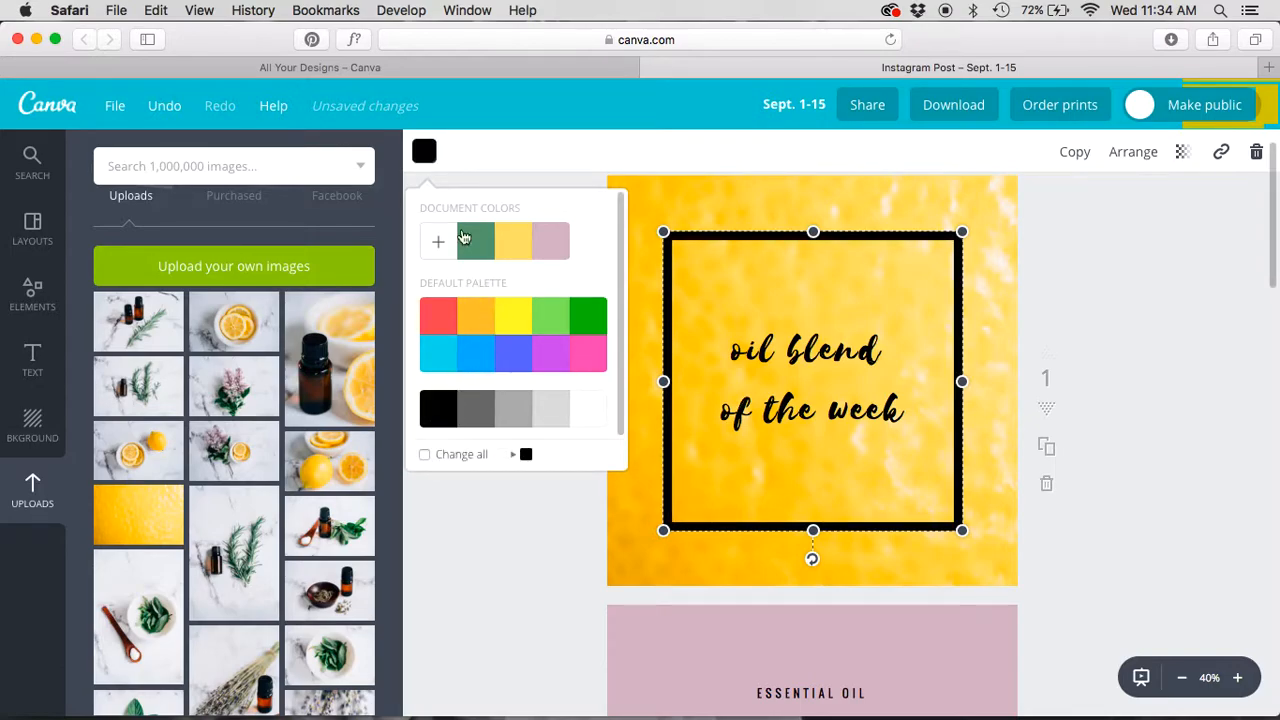
left_click(479, 245)
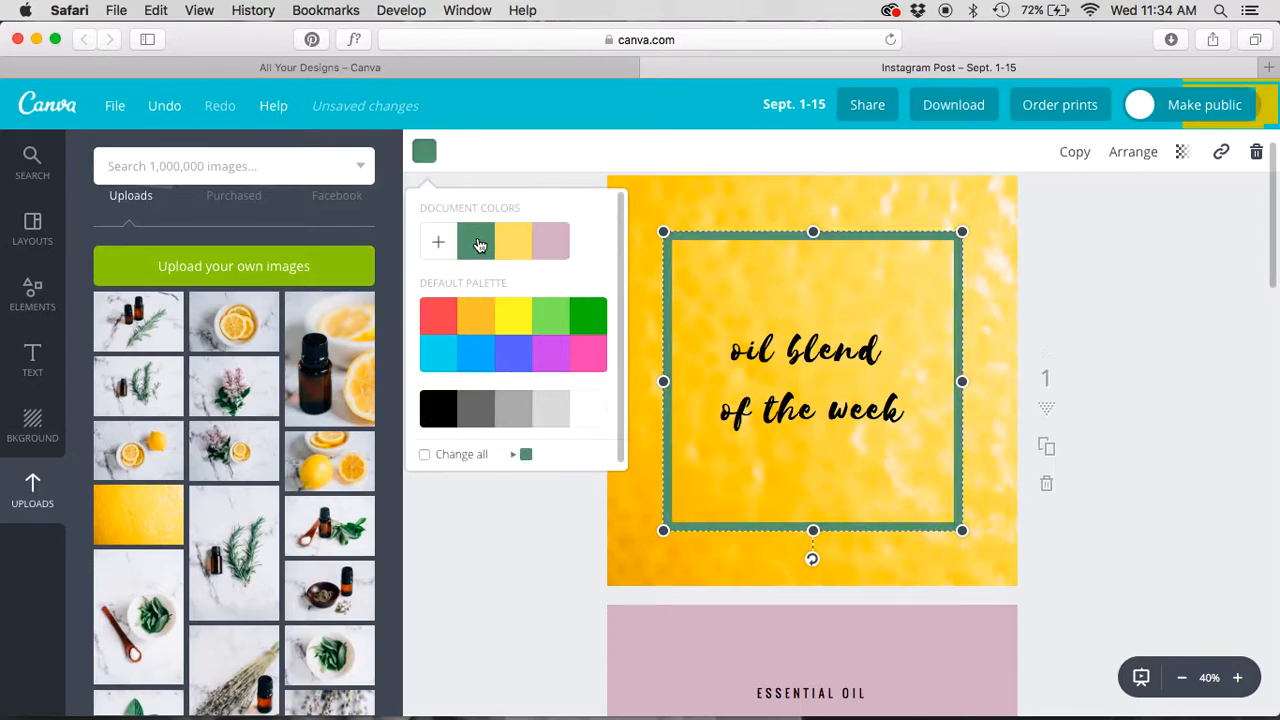
Change the "oil blend of the week" text colour to the green document colour and deselect it
left_click(778, 345)
left_click(673, 151)
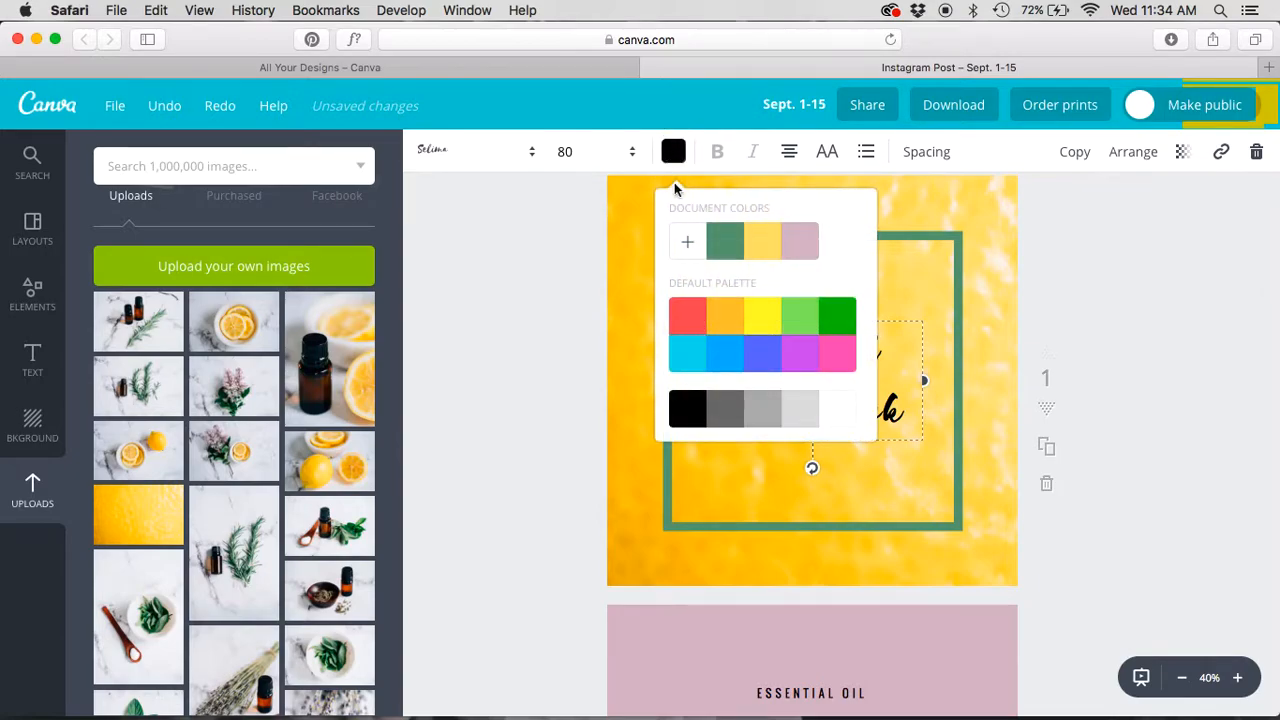
left_click(721, 245)
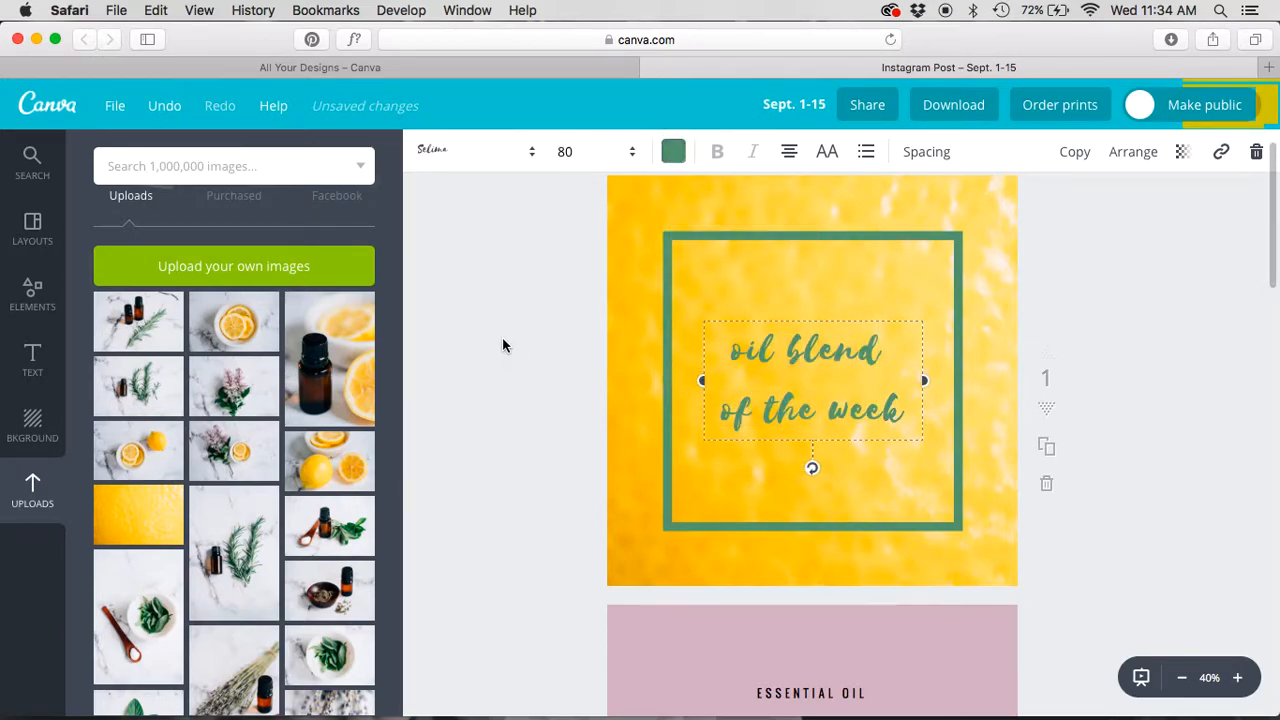
left_click(503, 340)
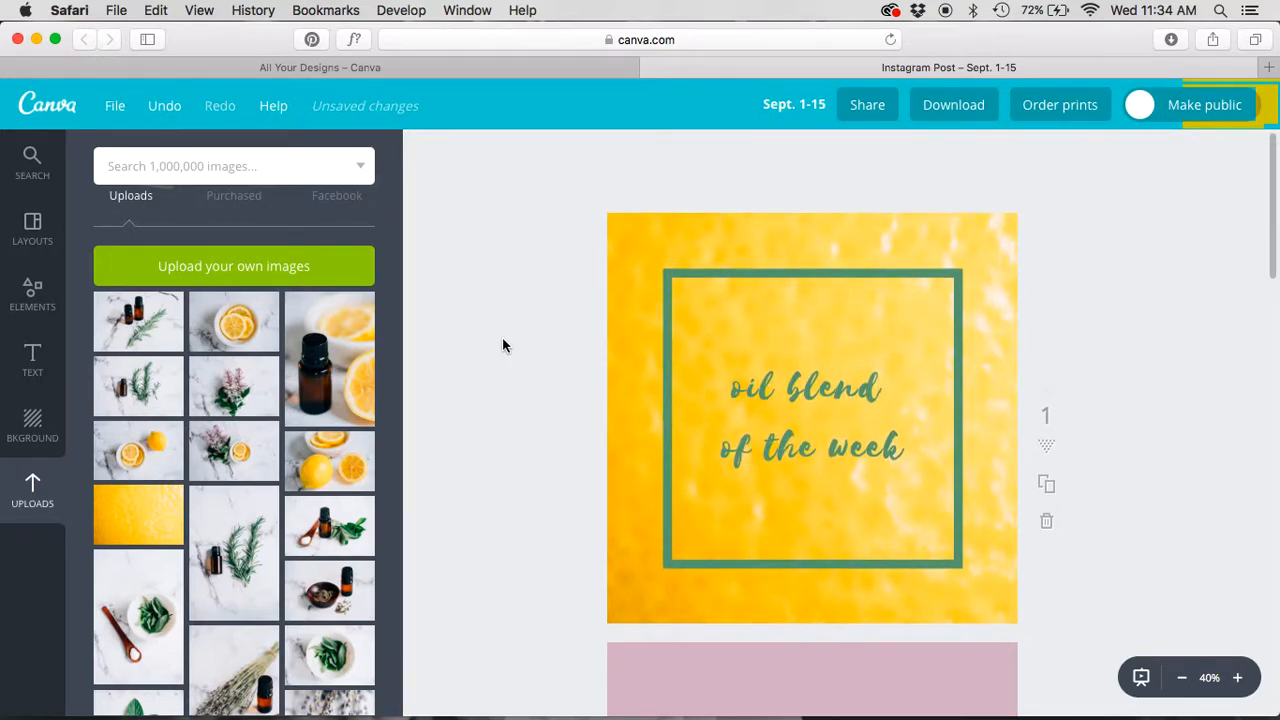
scroll(1013, 328, "up", 2)
left_click(991, 320)
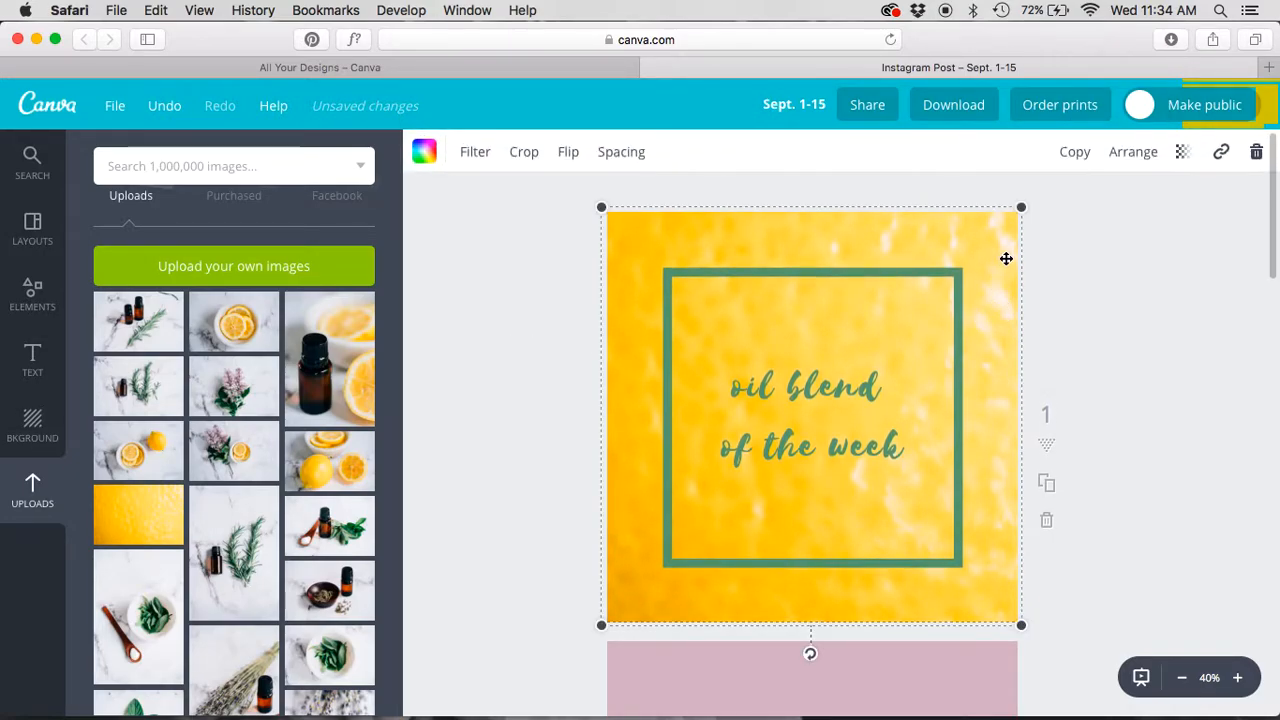
left_click(1132, 154)
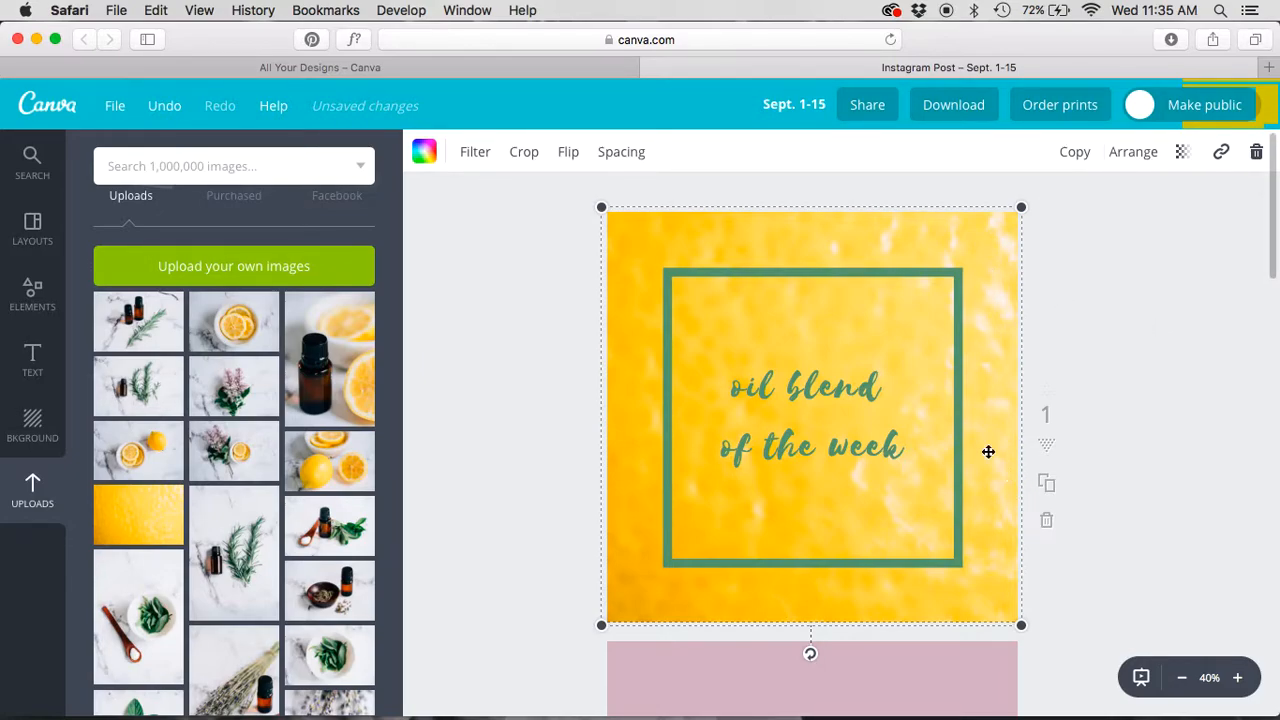
left_click(957, 335)
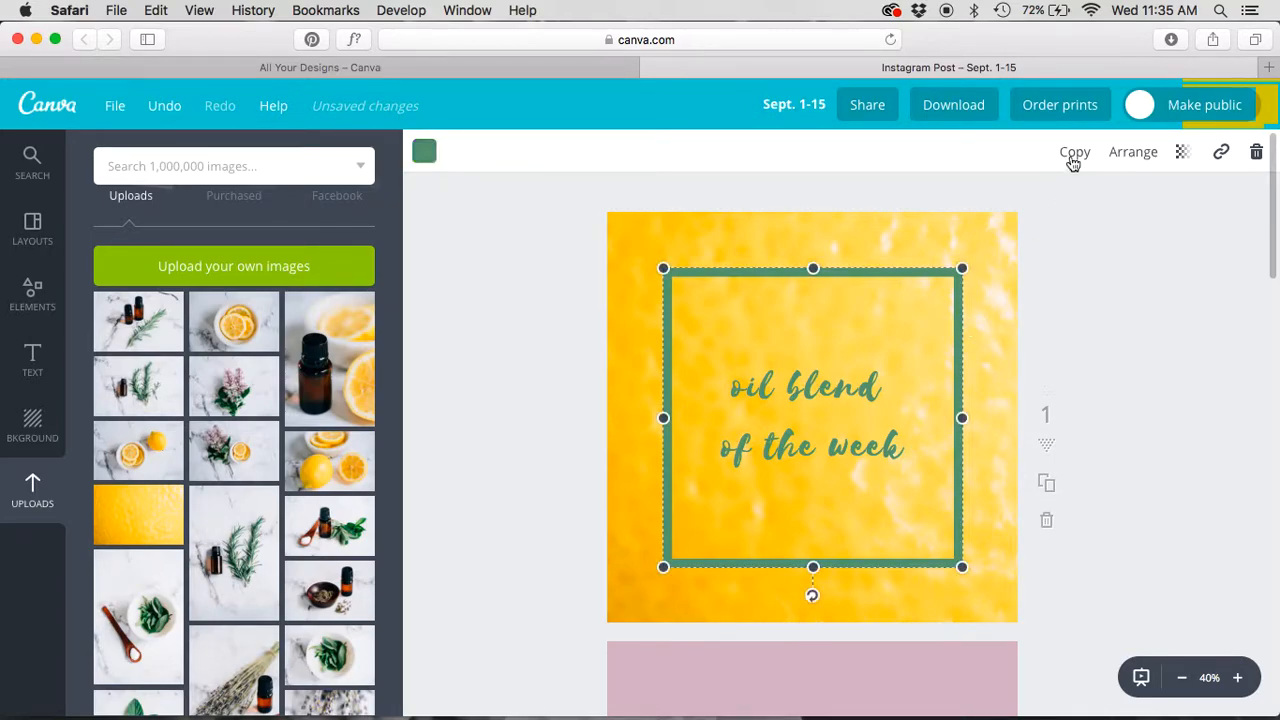
left_click(997, 326)
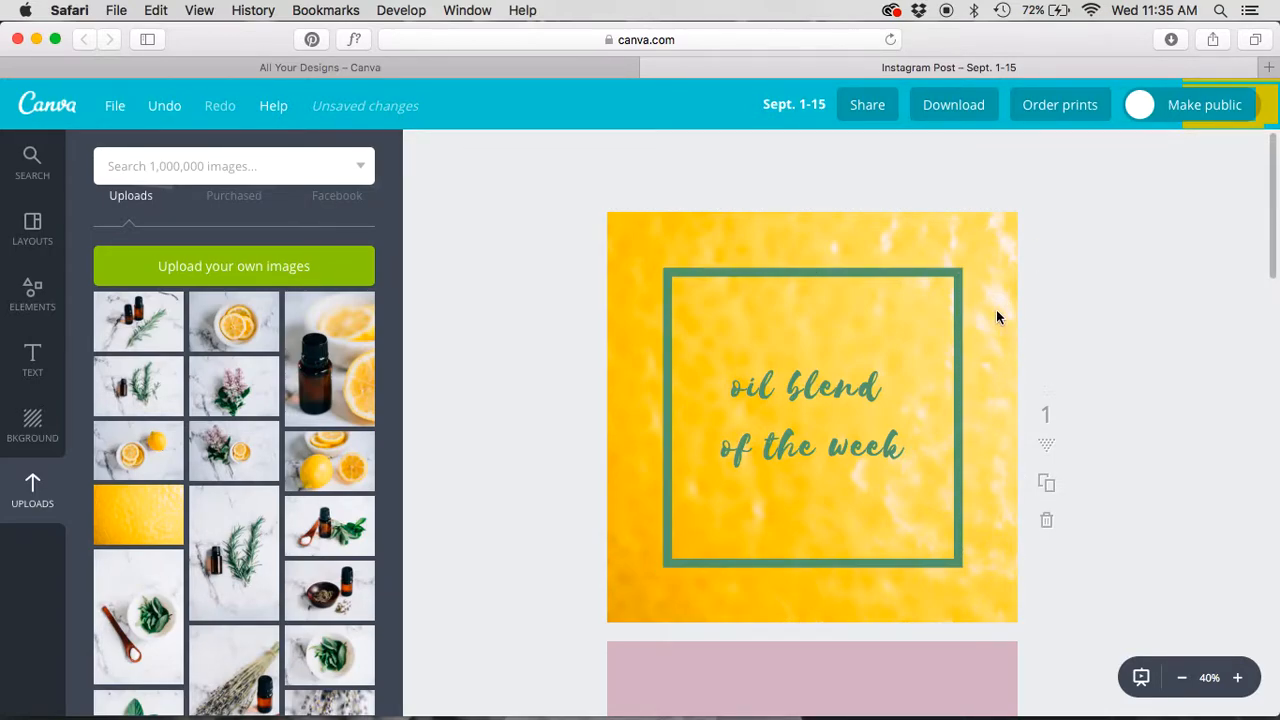
Shift the lemon-peel photo on the first page aside to expose the page background, and move it back over the page
left_click(621, 228)
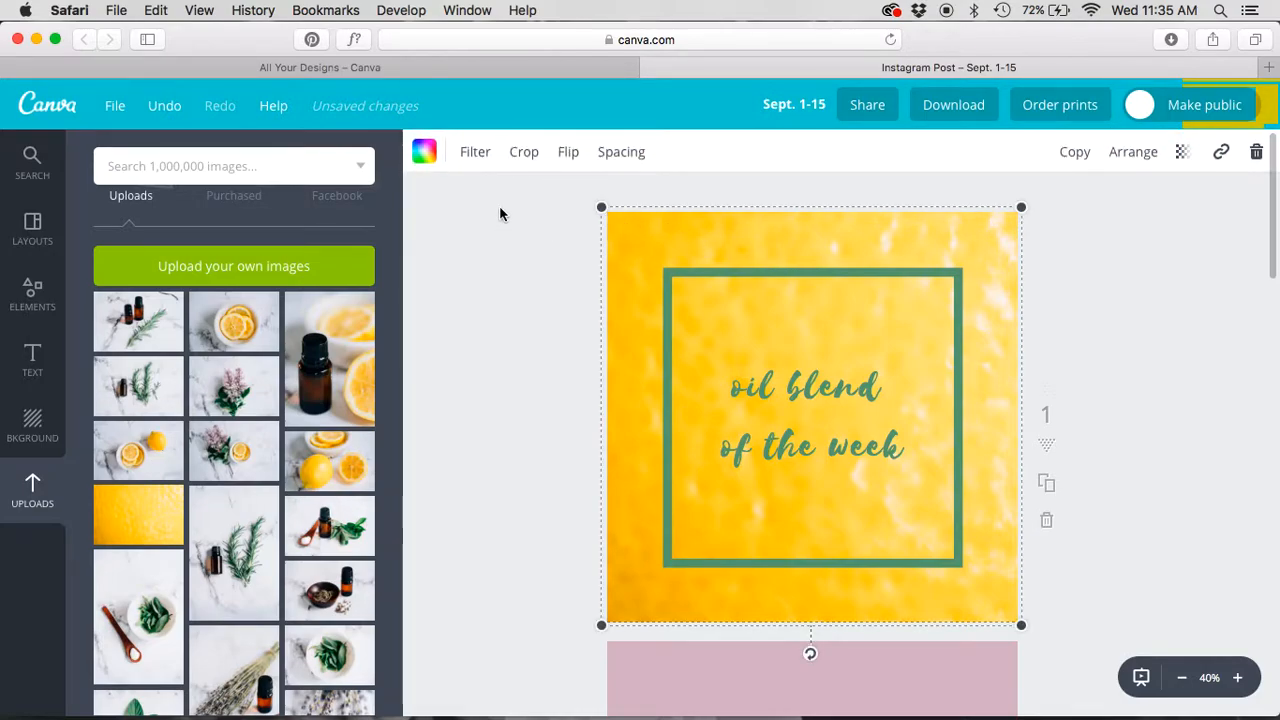
left_click_drag(627, 243, 688, 251)
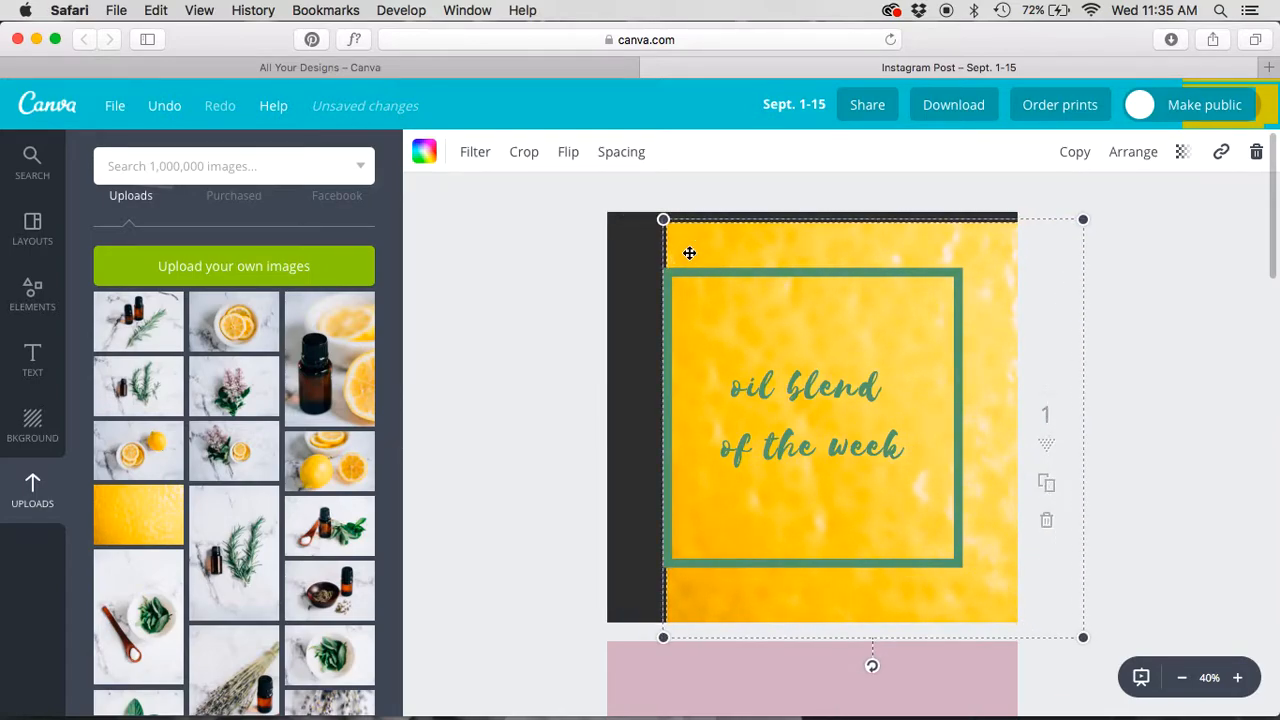
left_click(625, 237)
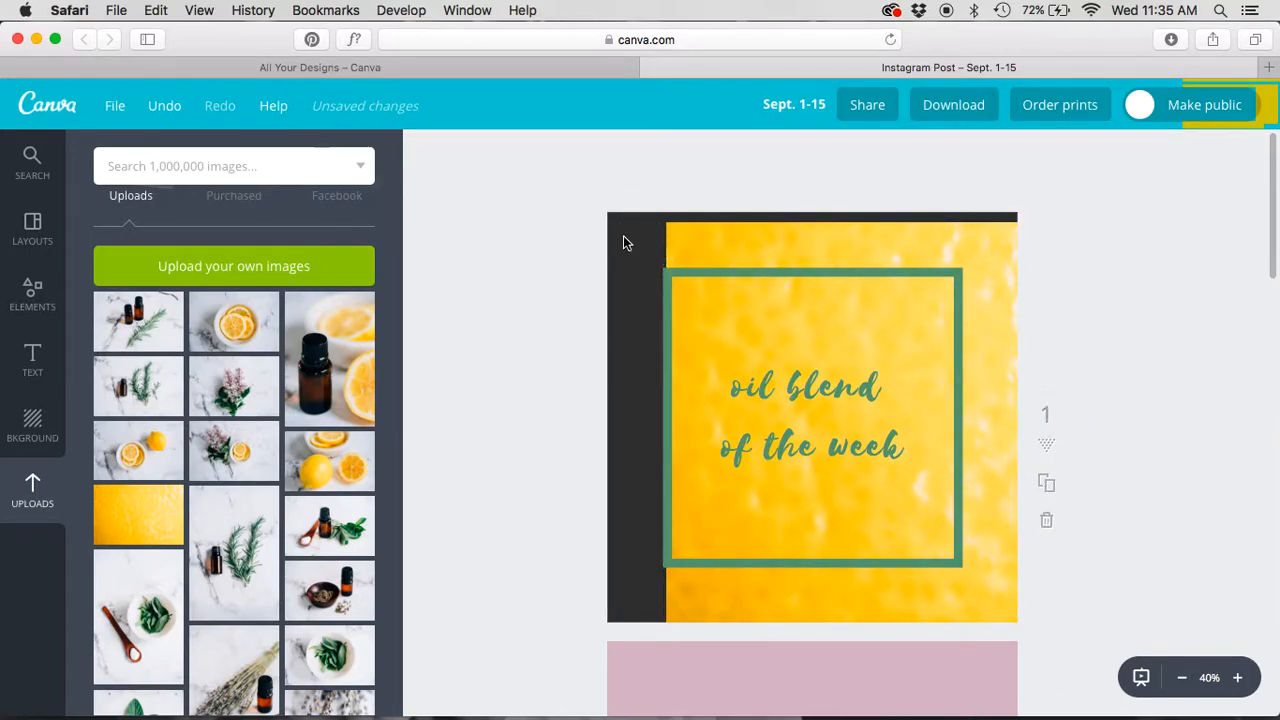
left_click_drag(725, 249, 667, 243)
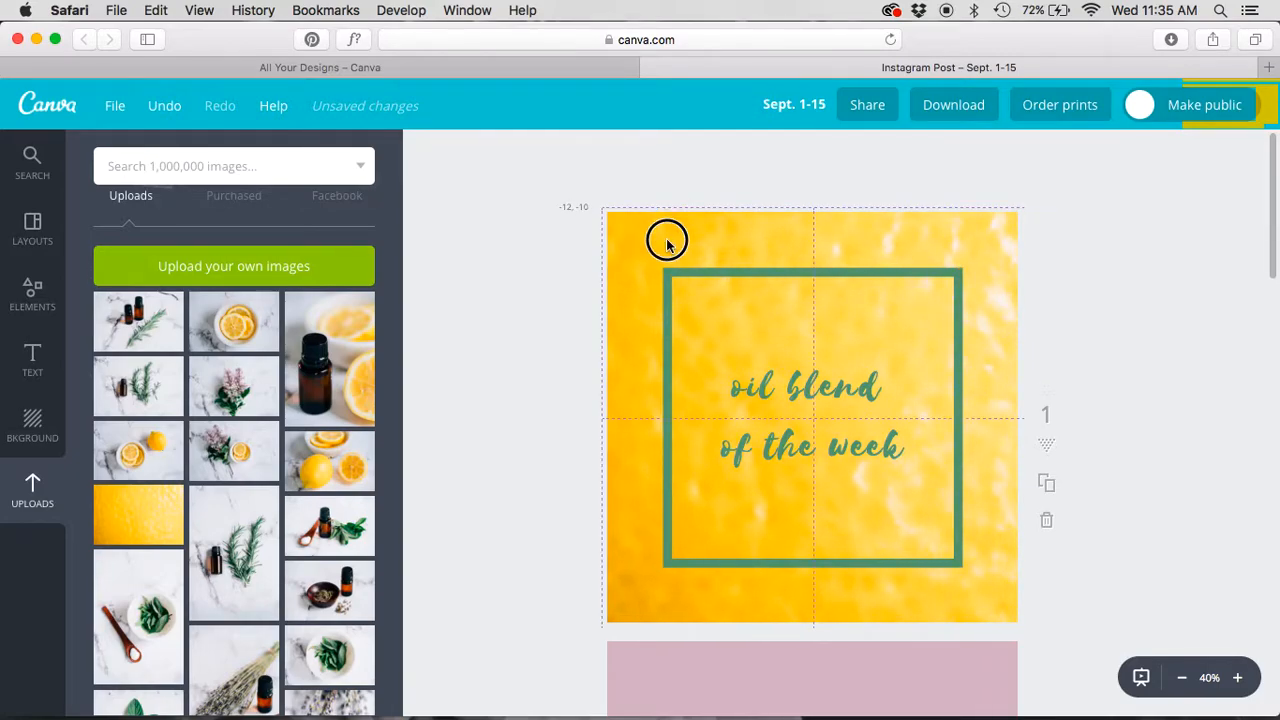
Try out the transparency of the first page's lemon-peel photo, leaving it at 100
left_click(991, 268)
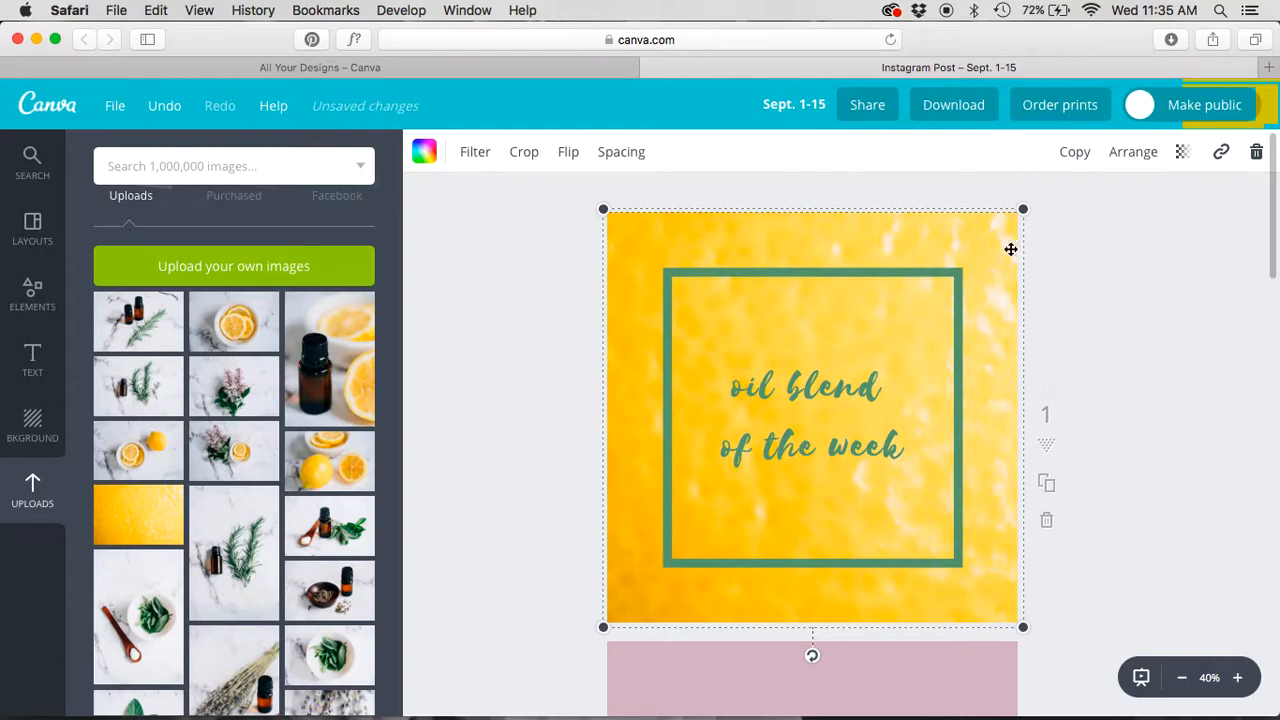
left_click(1182, 152)
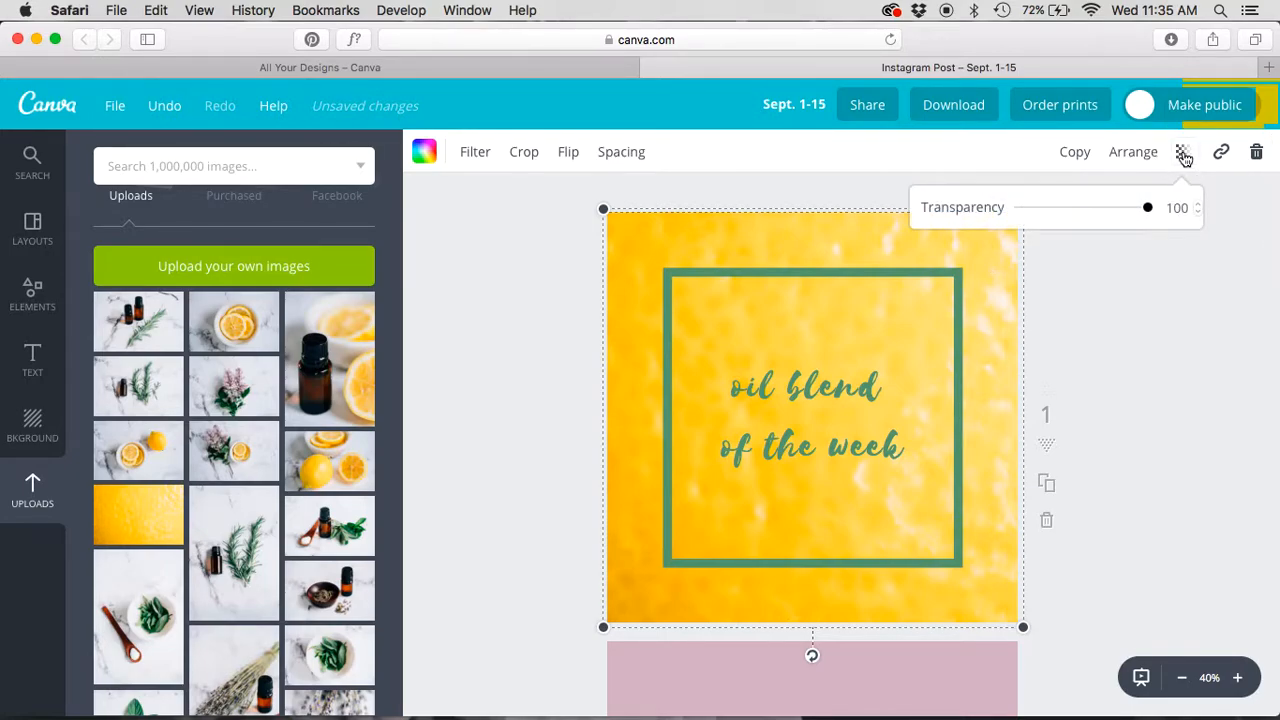
left_click_drag(1152, 215, 1180, 214)
left_click(1119, 327)
Recolour the square frame on the first page white
left_click(934, 271)
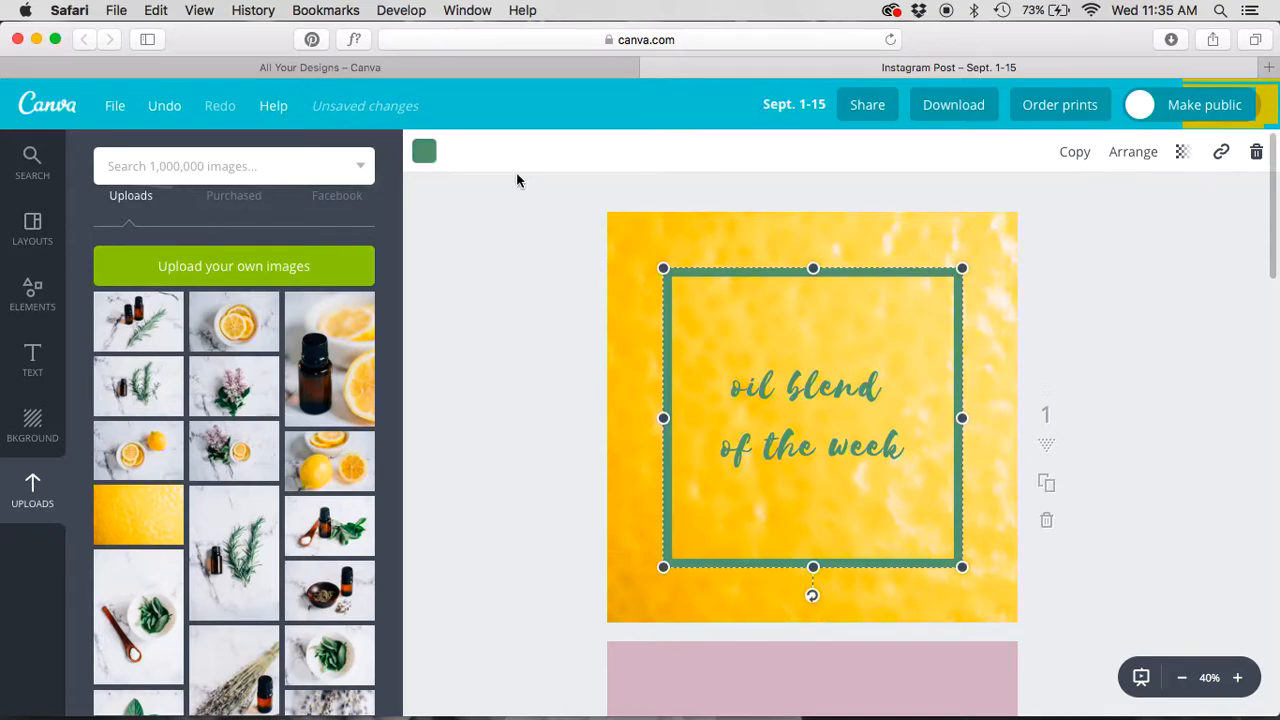
left_click(424, 151)
left_click(594, 407)
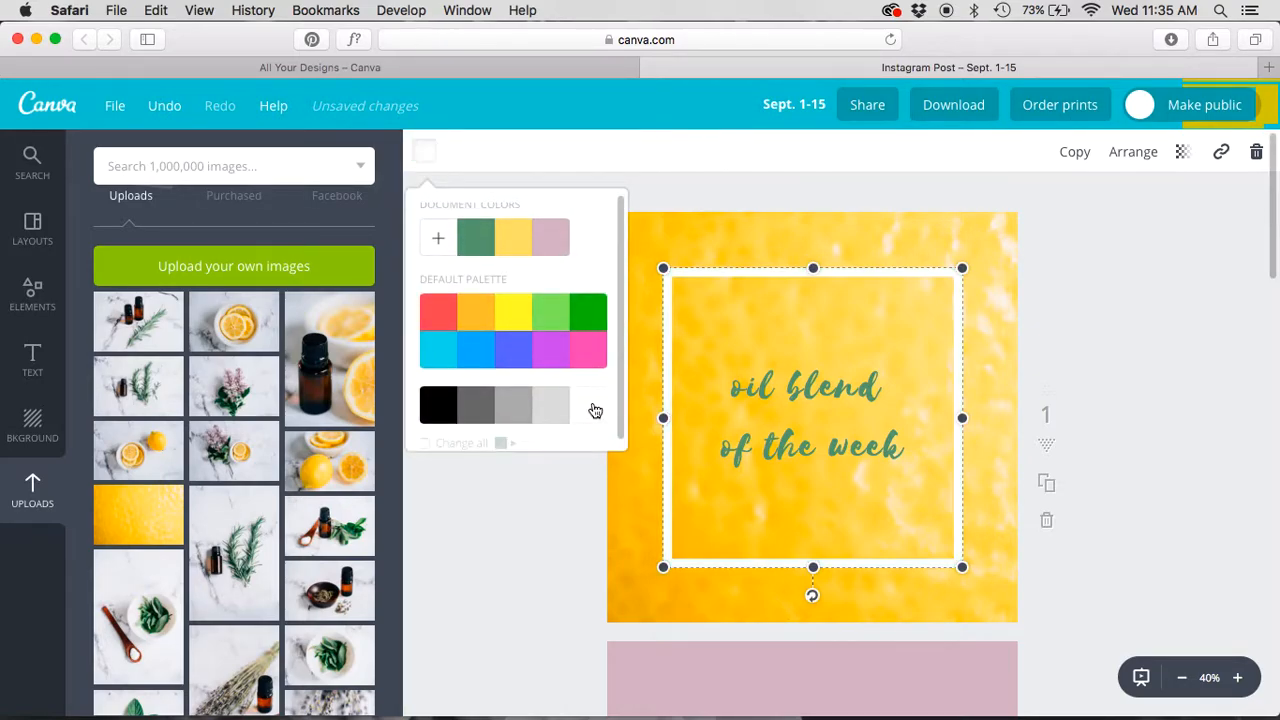
Change the "oil blend of the week" text colour to white and deselect it
left_click(786, 382)
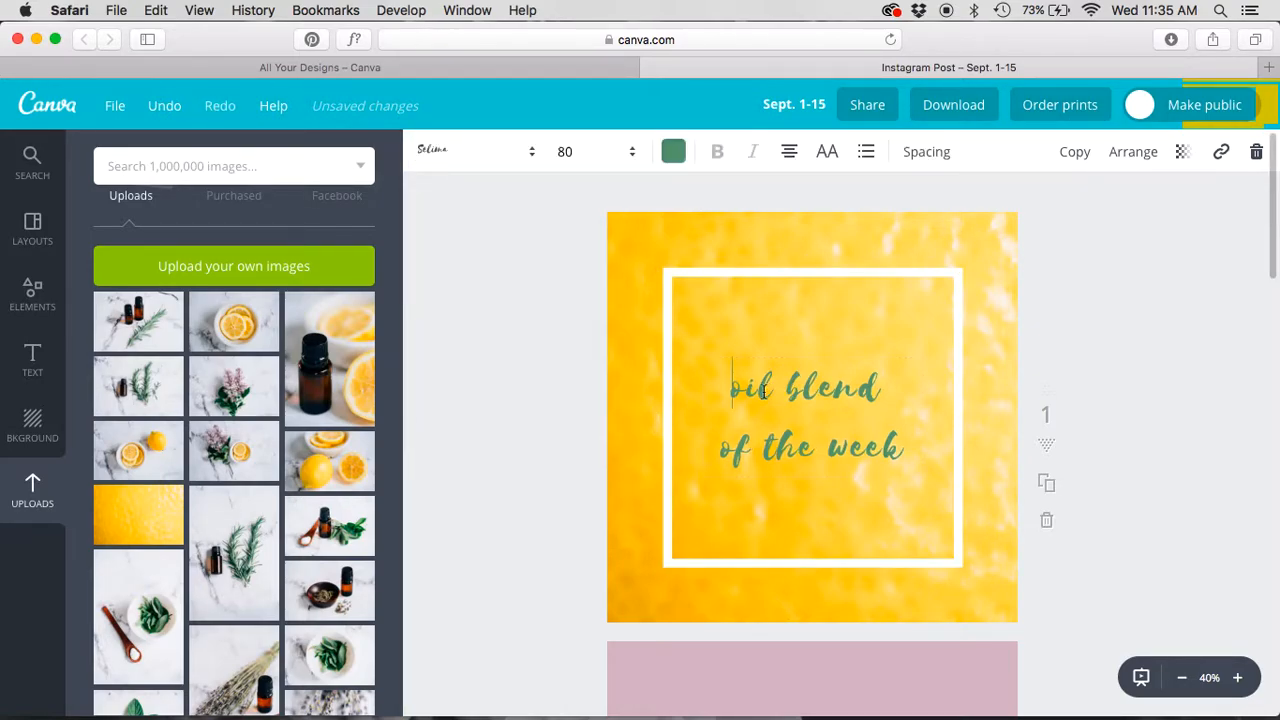
left_click(673, 151)
left_click(847, 416)
left_click(514, 354)
left_click(1068, 339)
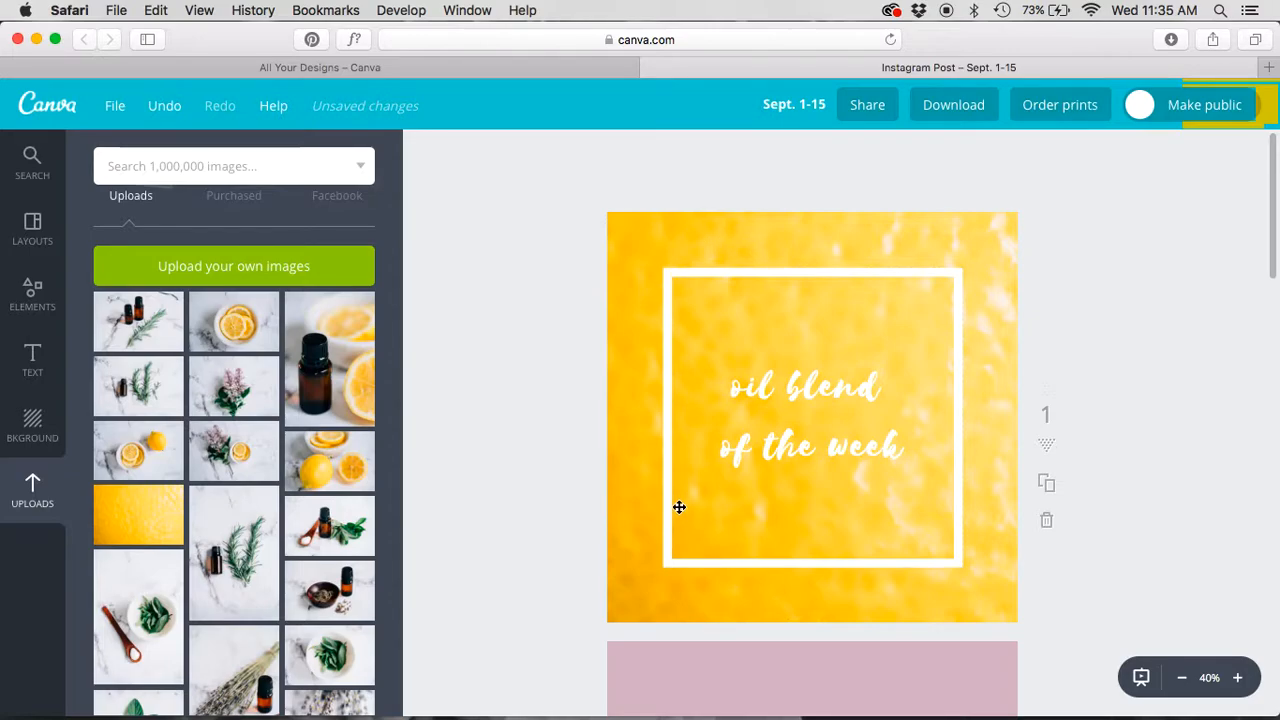
Set the transparency of the first page's lemon-peel photo to 81
scroll(644, 518, "down", 2)
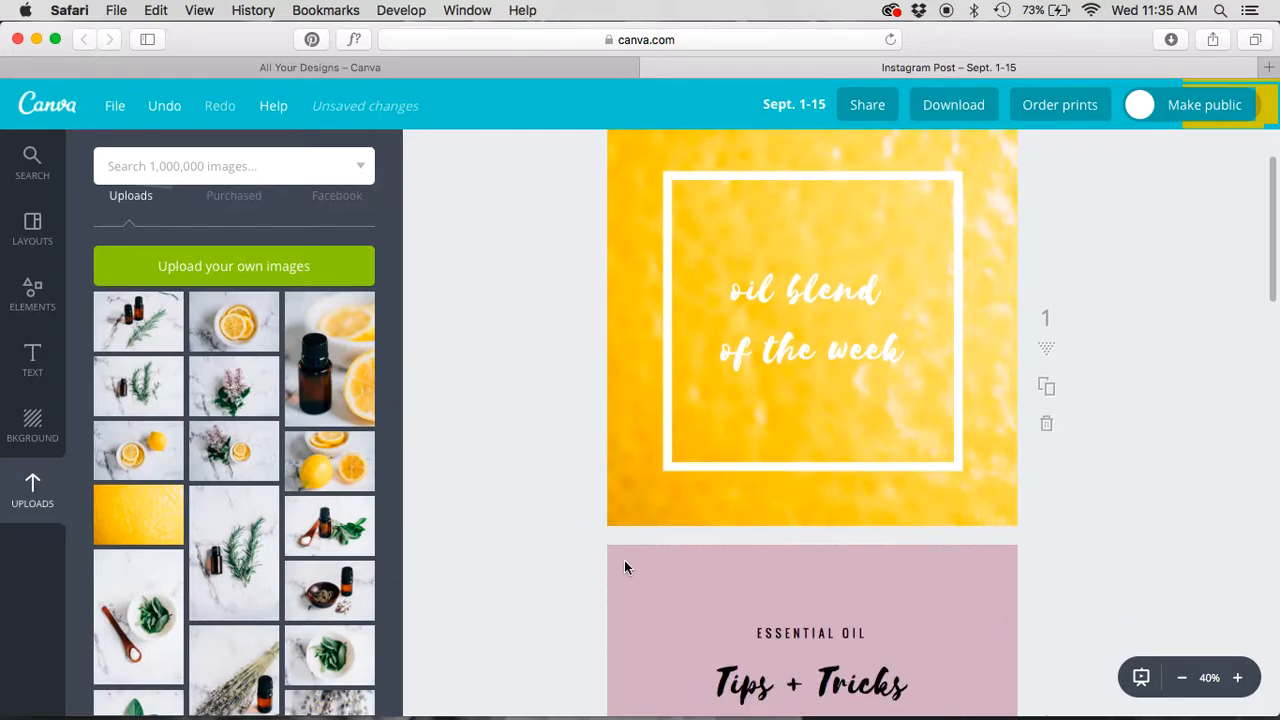
scroll(600, 546, "up", 2)
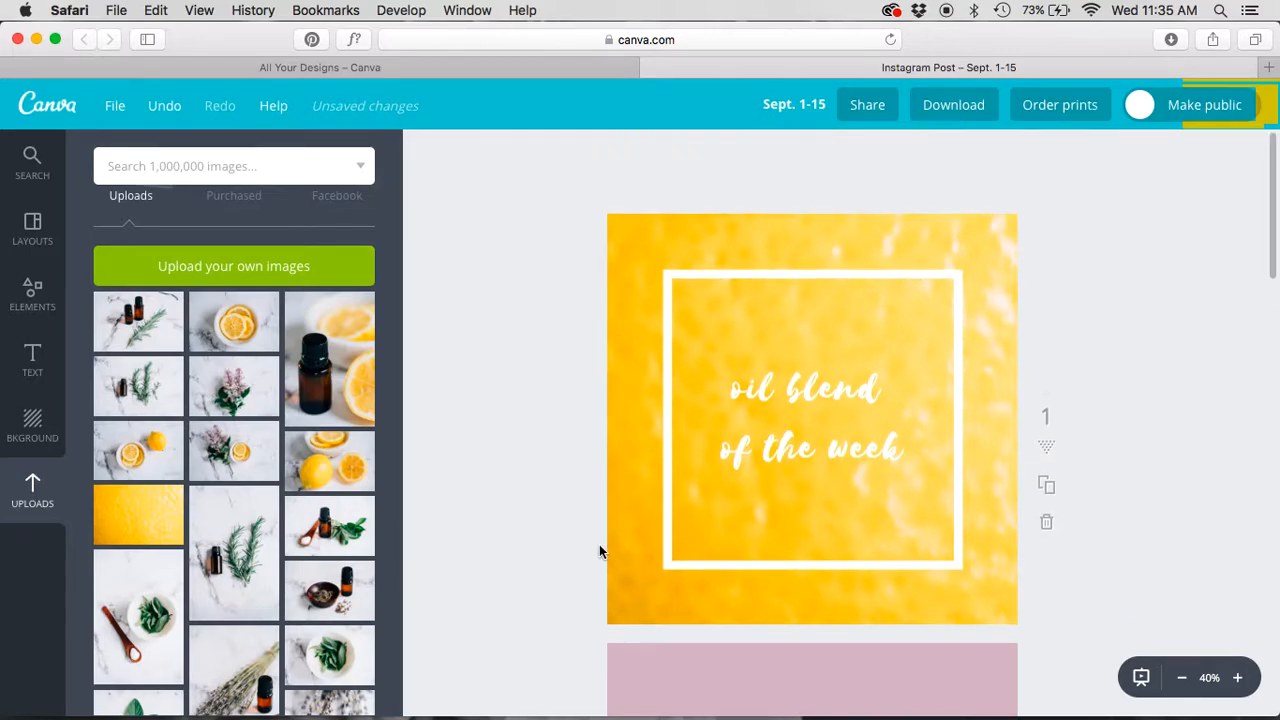
left_click(974, 250)
left_click(1182, 151)
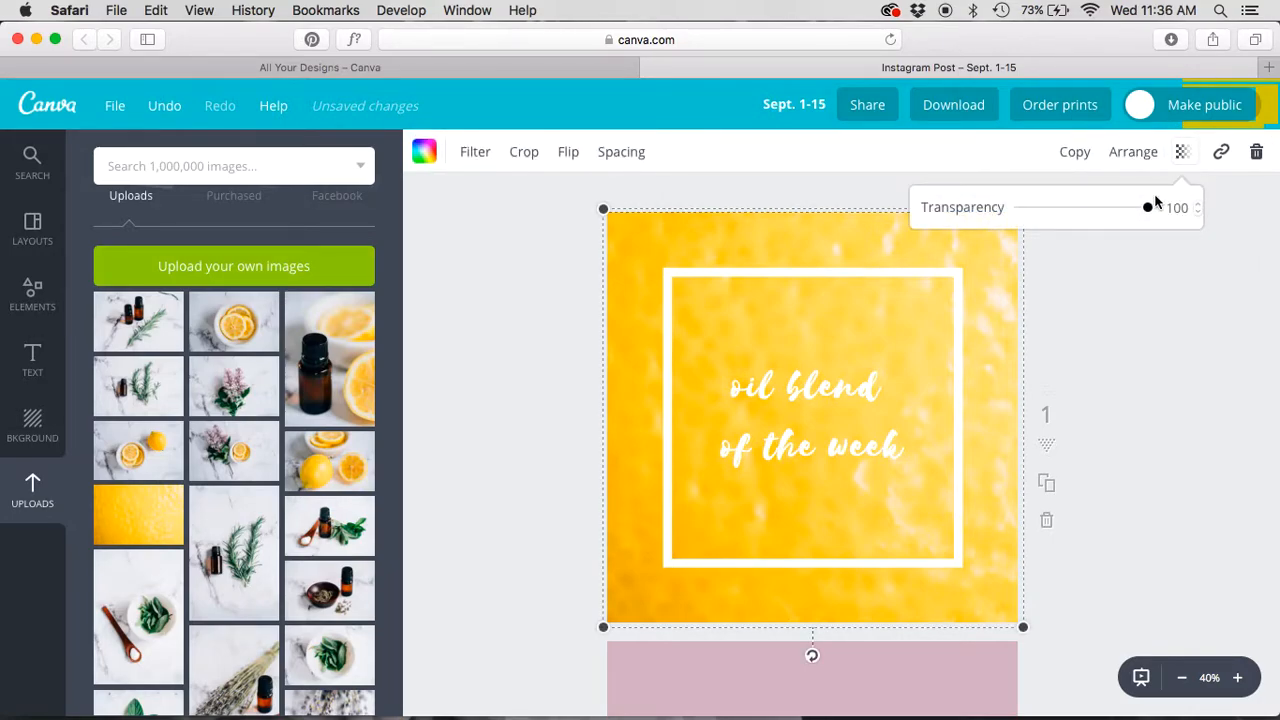
left_click_drag(1152, 207, 1123, 214)
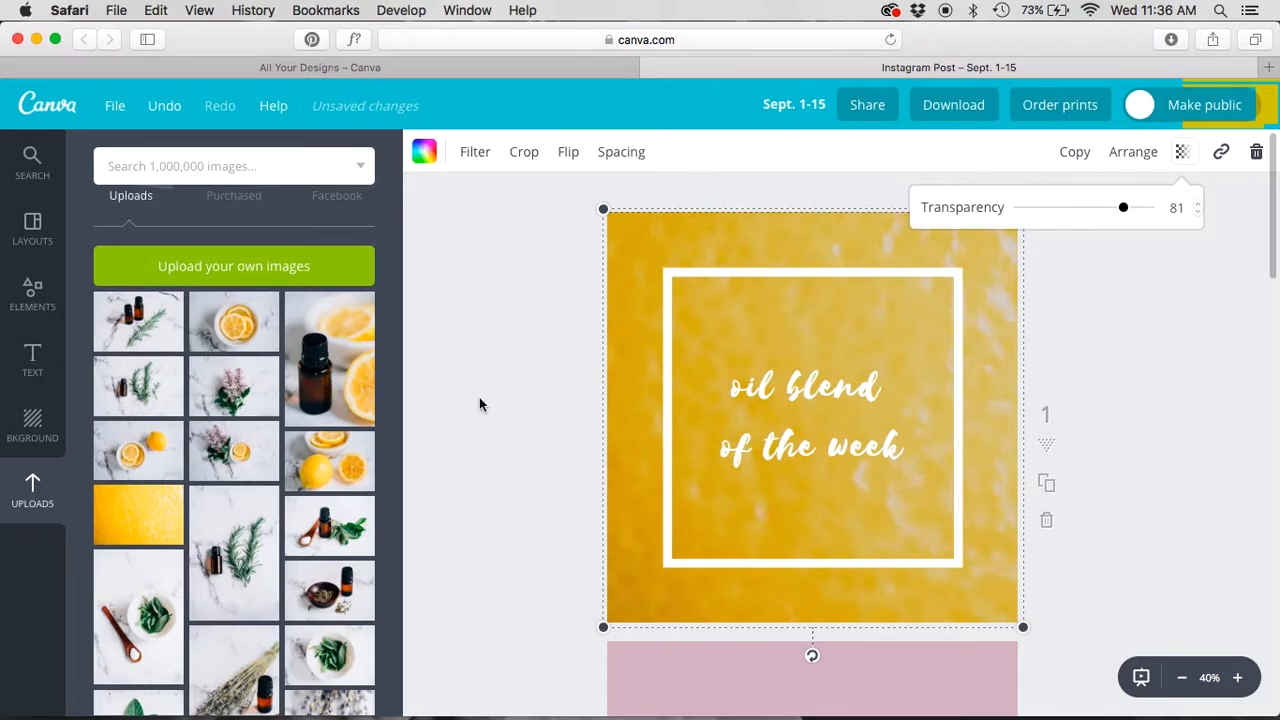
Recolour the first page's background behind the lemon-peel photo to the pink document colour, and reposition the photo over the page
left_click_drag(634, 269, 713, 287)
left_click(616, 277)
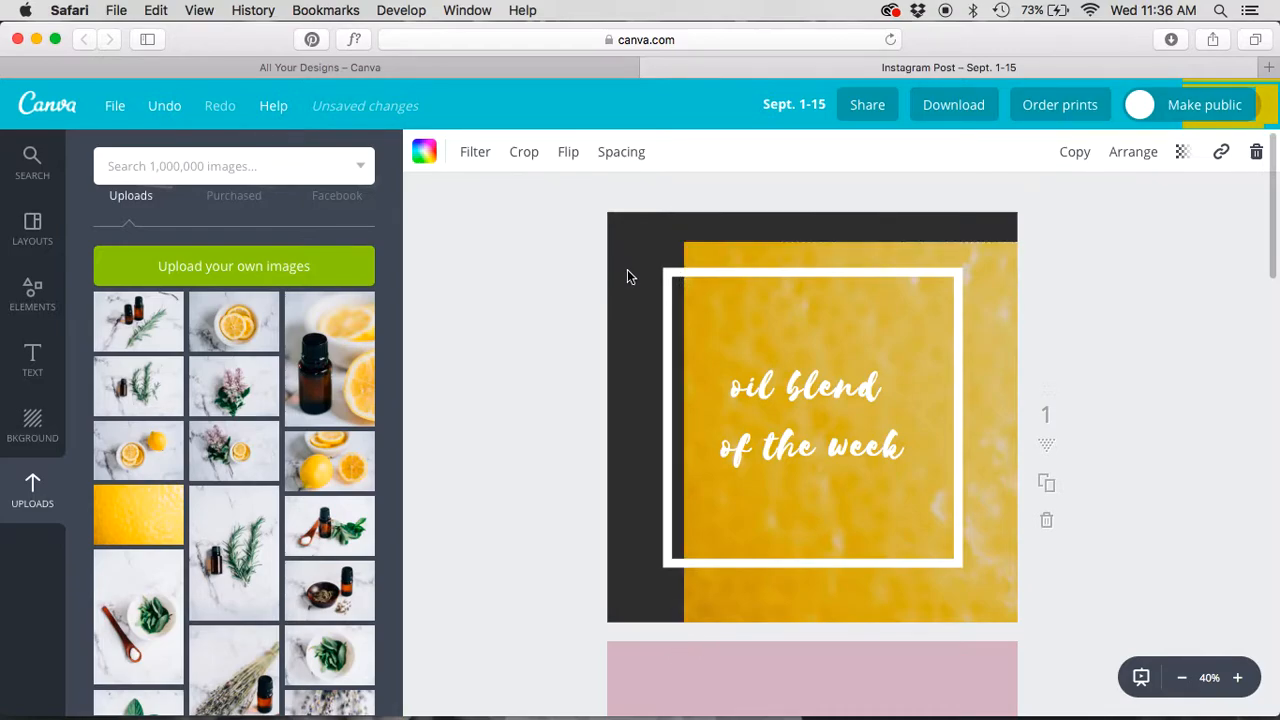
left_click(423, 150)
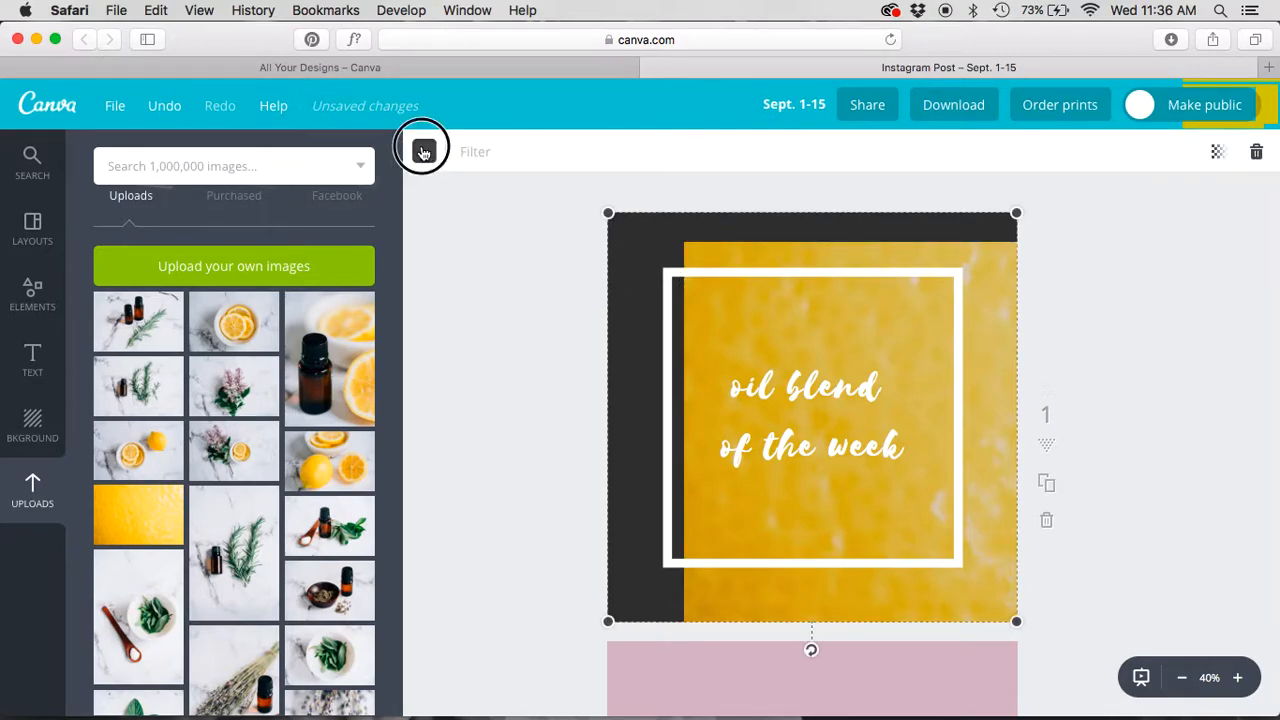
left_click(545, 242)
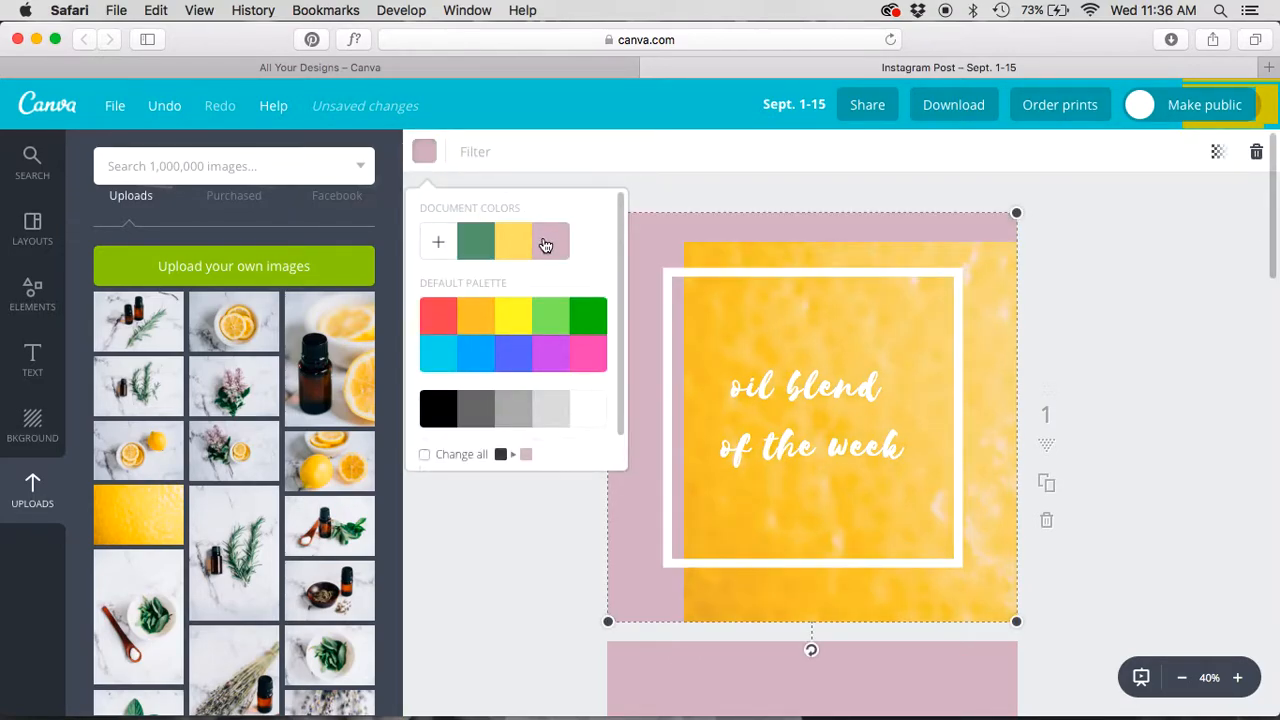
left_click(468, 594)
left_click_drag(980, 294, 911, 268)
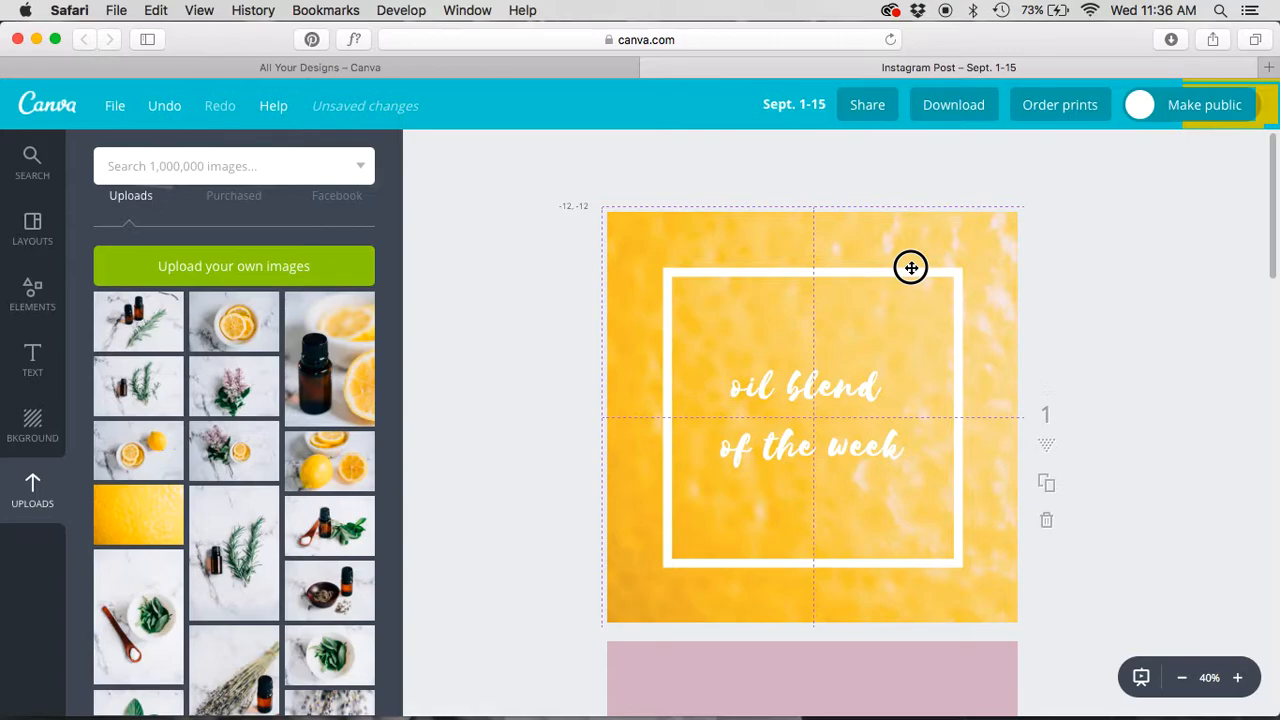
Set the lemon-peel photo's transparency to 24 so that the pink background tints it
left_click(990, 270)
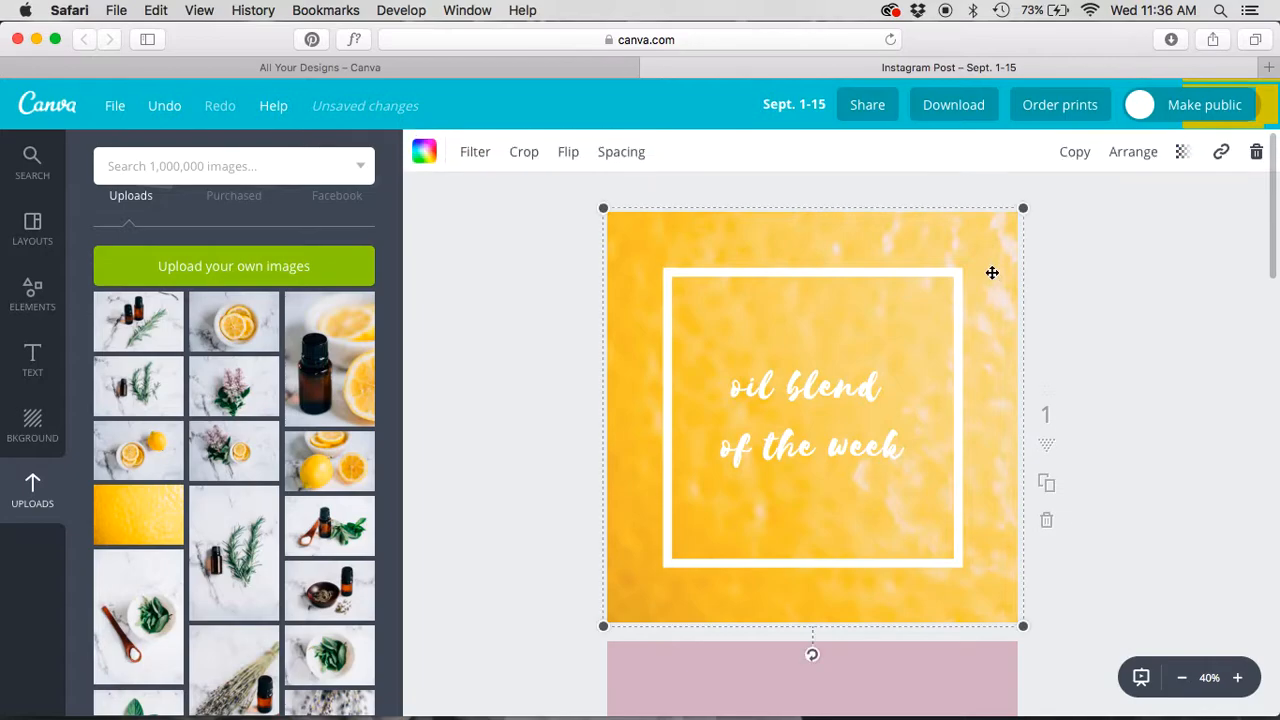
left_click(1180, 152)
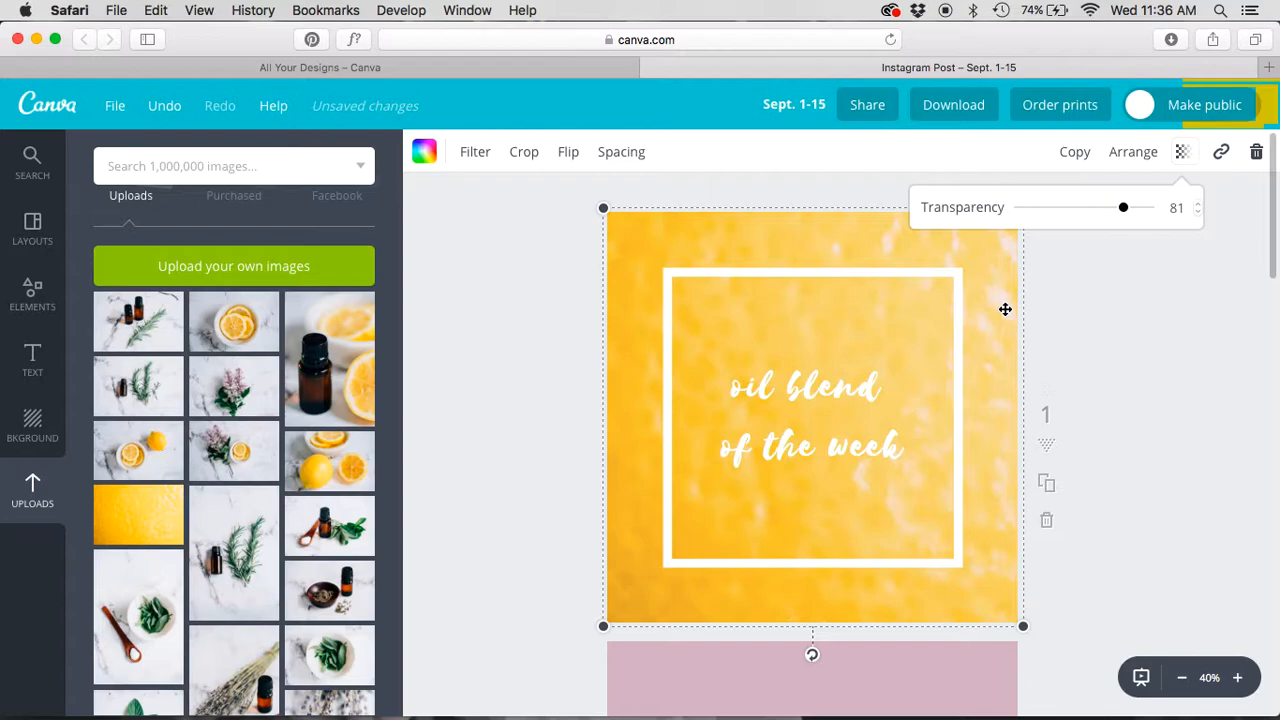
left_click_drag(1123, 207, 1054, 209)
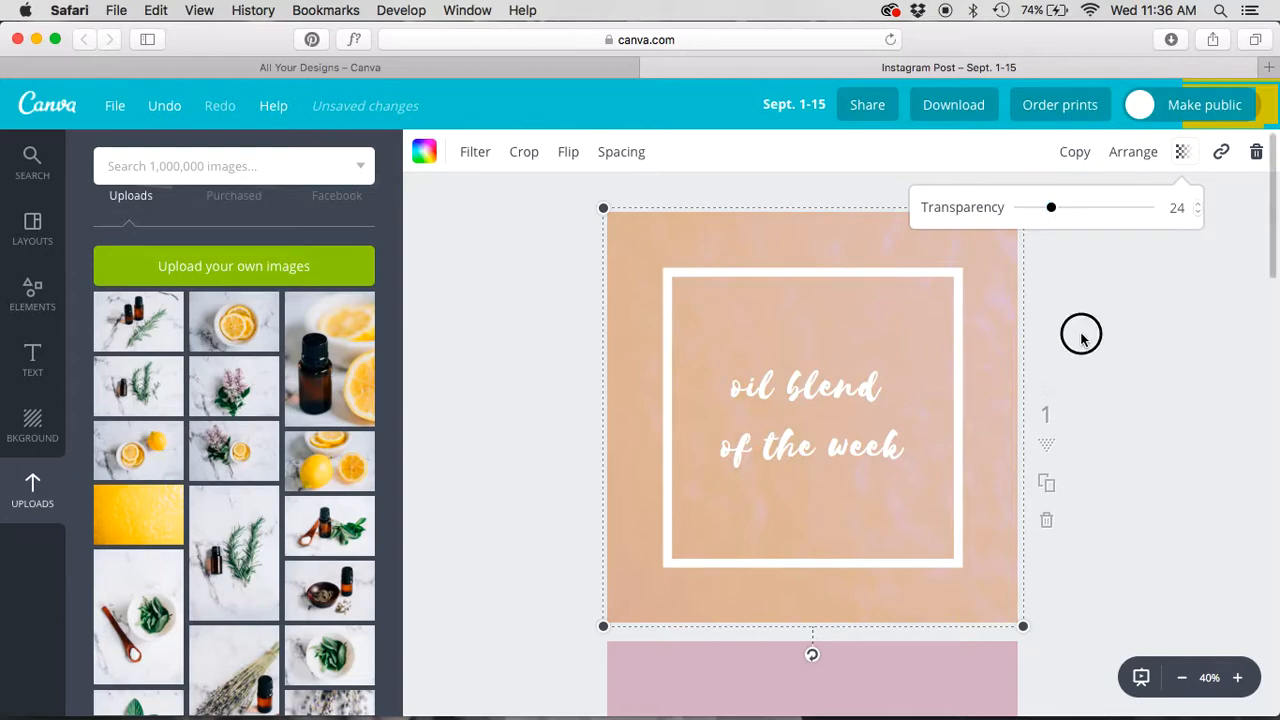
left_click(969, 356)
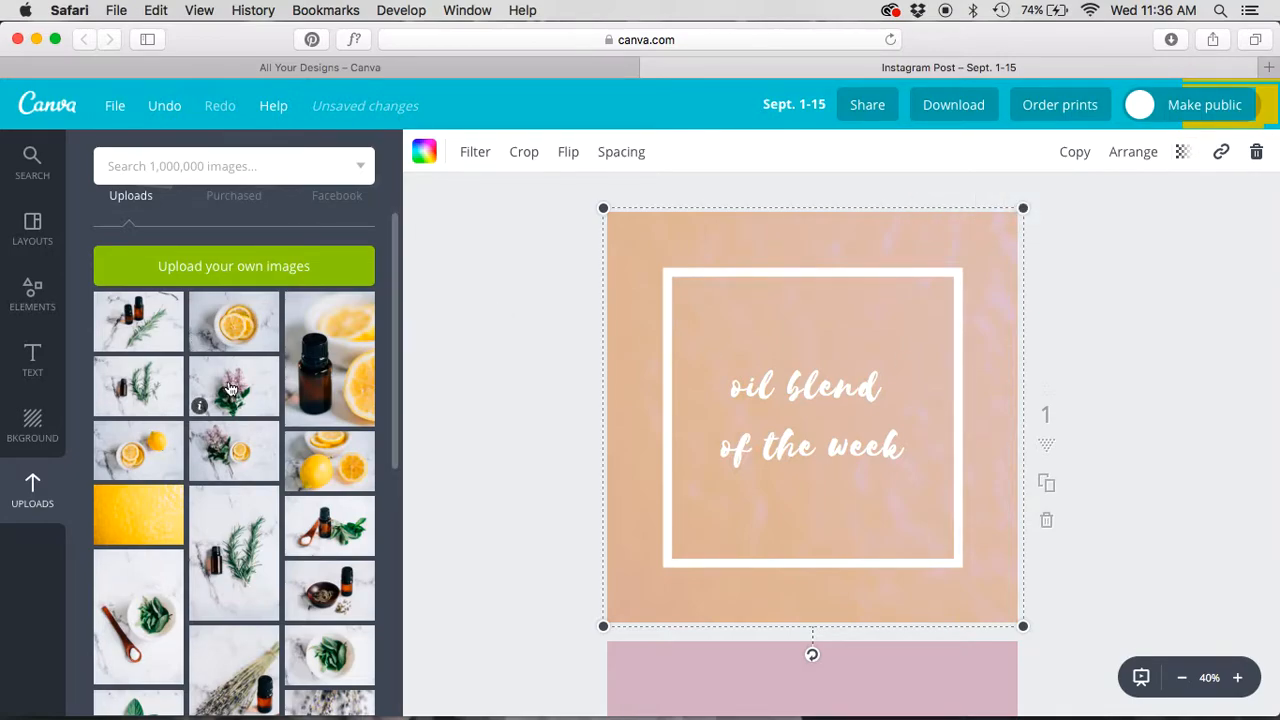
Replace the first page's lemon-peel photo with the uploaded photo of lemon slices in a bowl and deselect it
left_click_drag(224, 325, 644, 410)
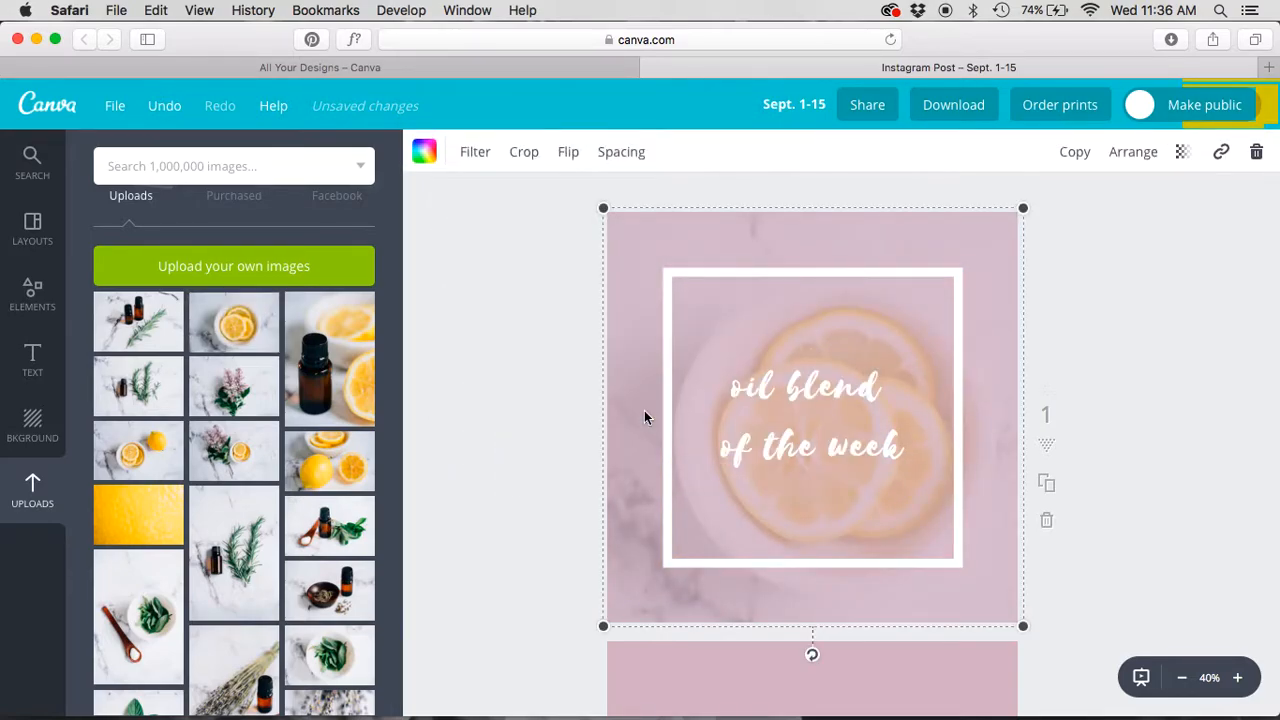
left_click(508, 426)
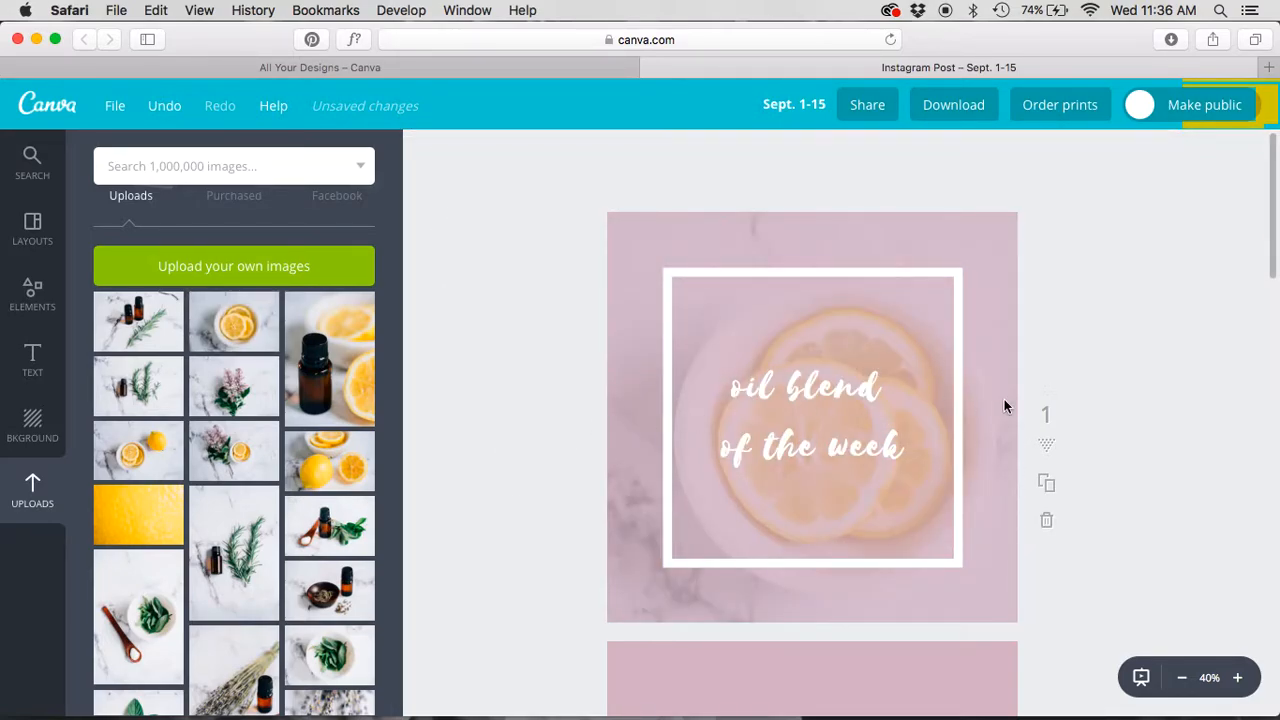
left_click(984, 242)
left_click(1111, 273)
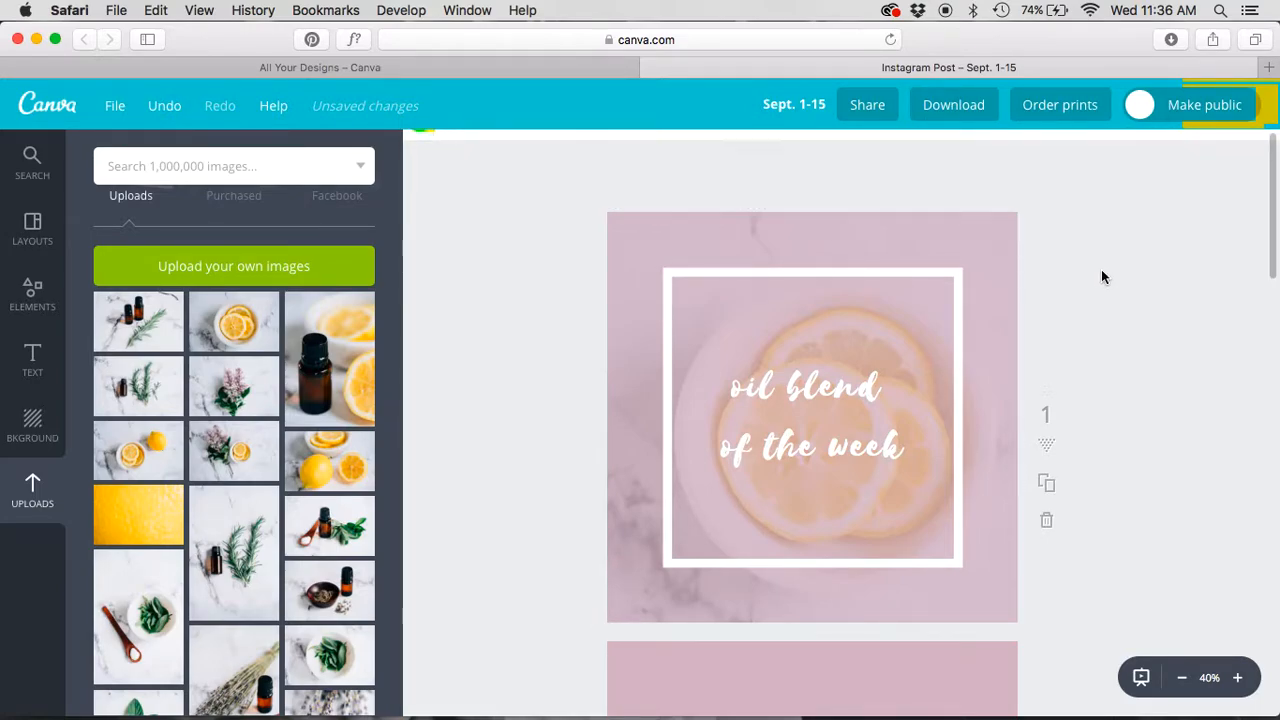
Try bringing the lemon-slice photo forward over the square frame, and send it back behind the frame
left_click(988, 246)
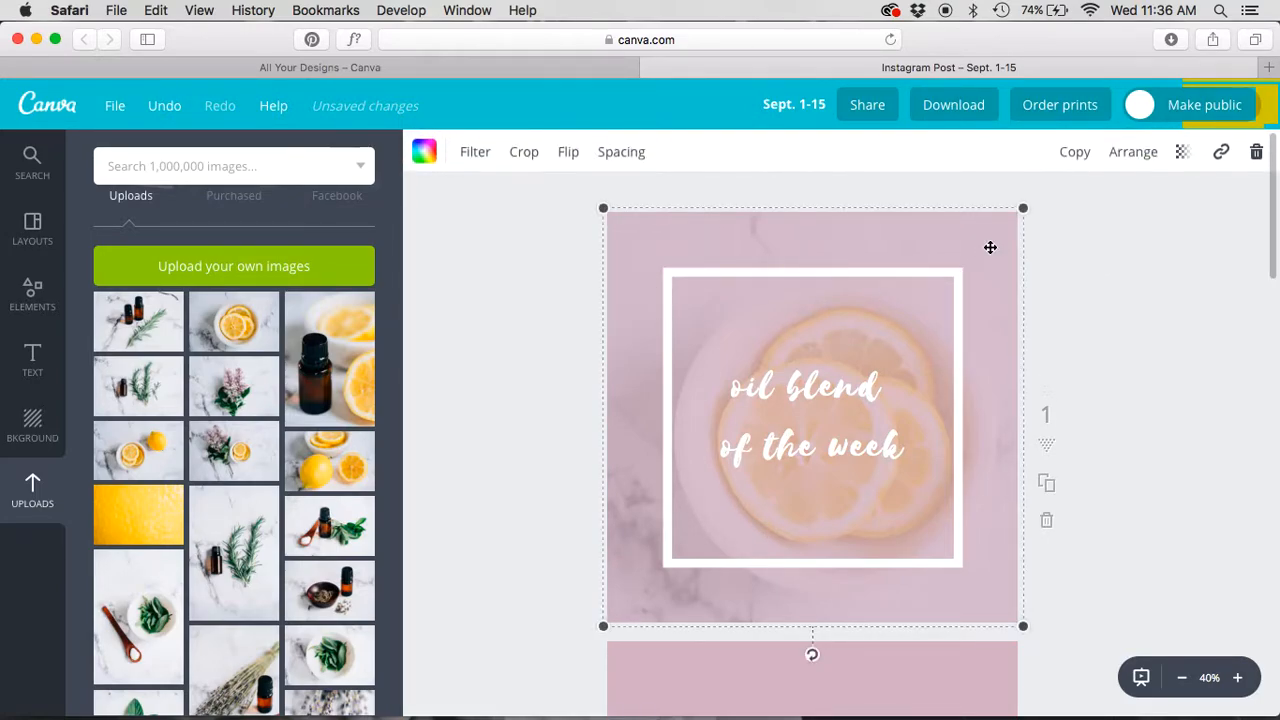
left_click(1132, 163)
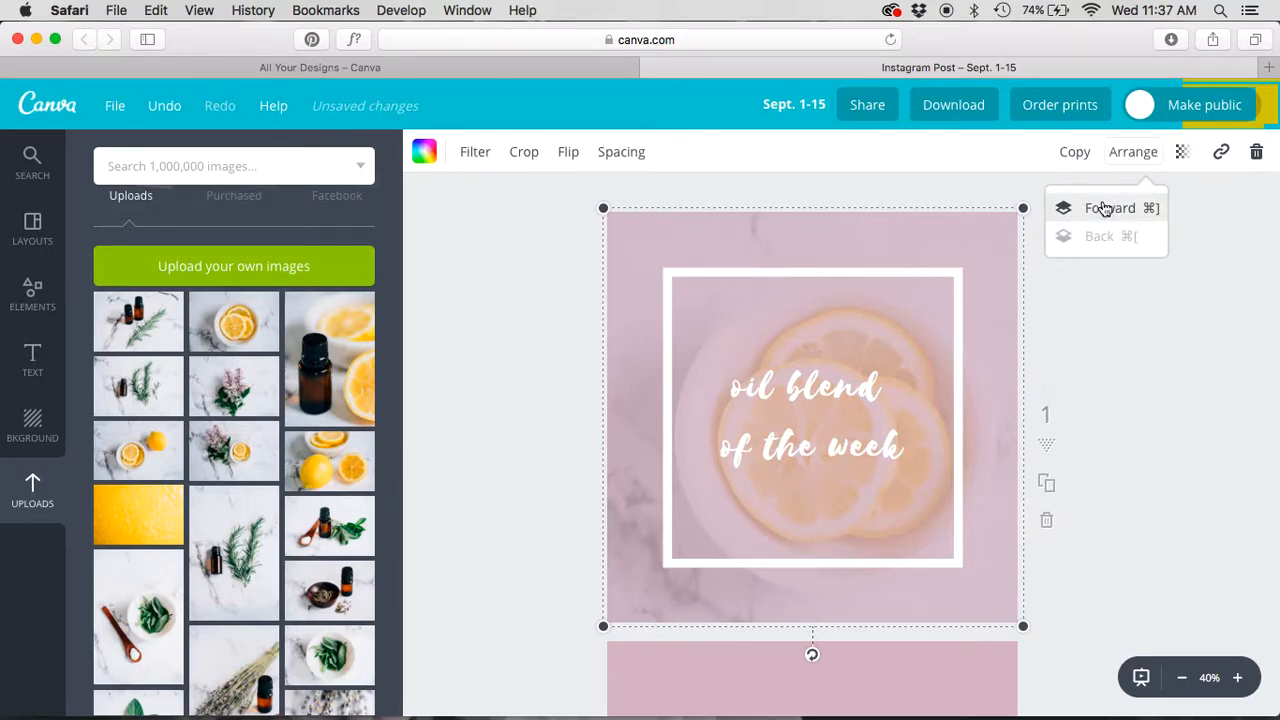
left_click(1061, 320)
left_click(1123, 163)
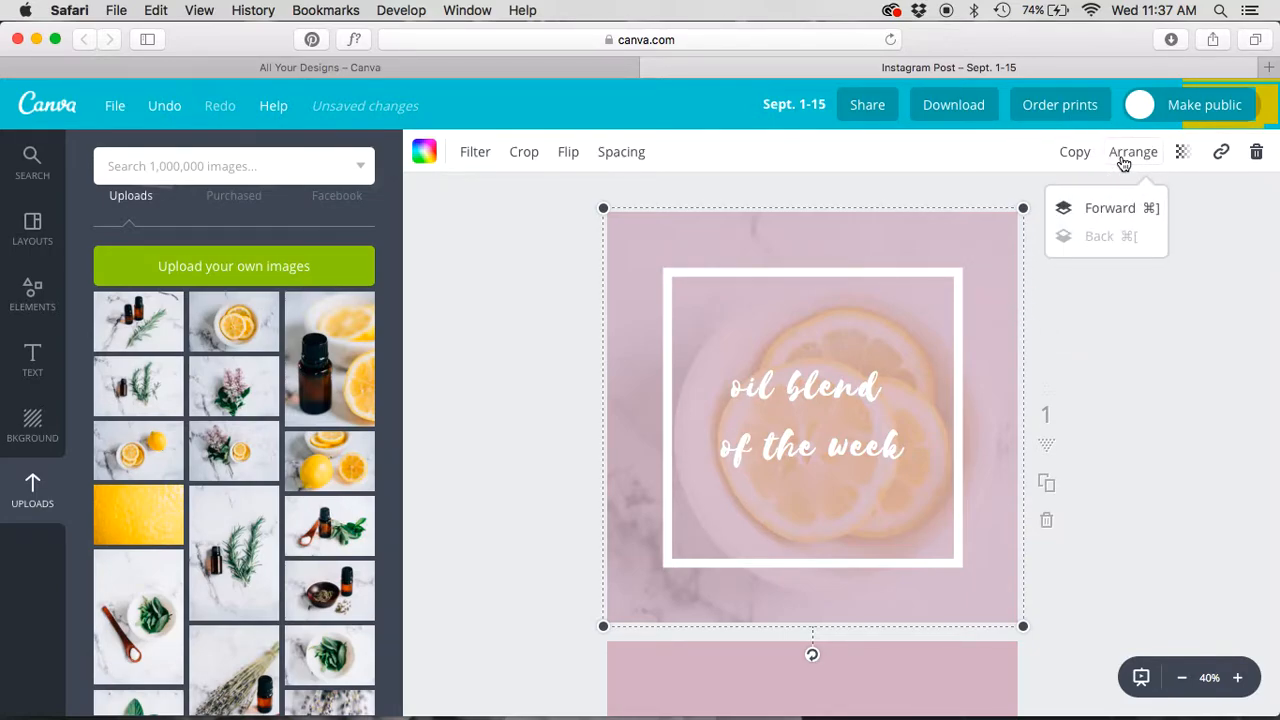
left_click(1090, 207)
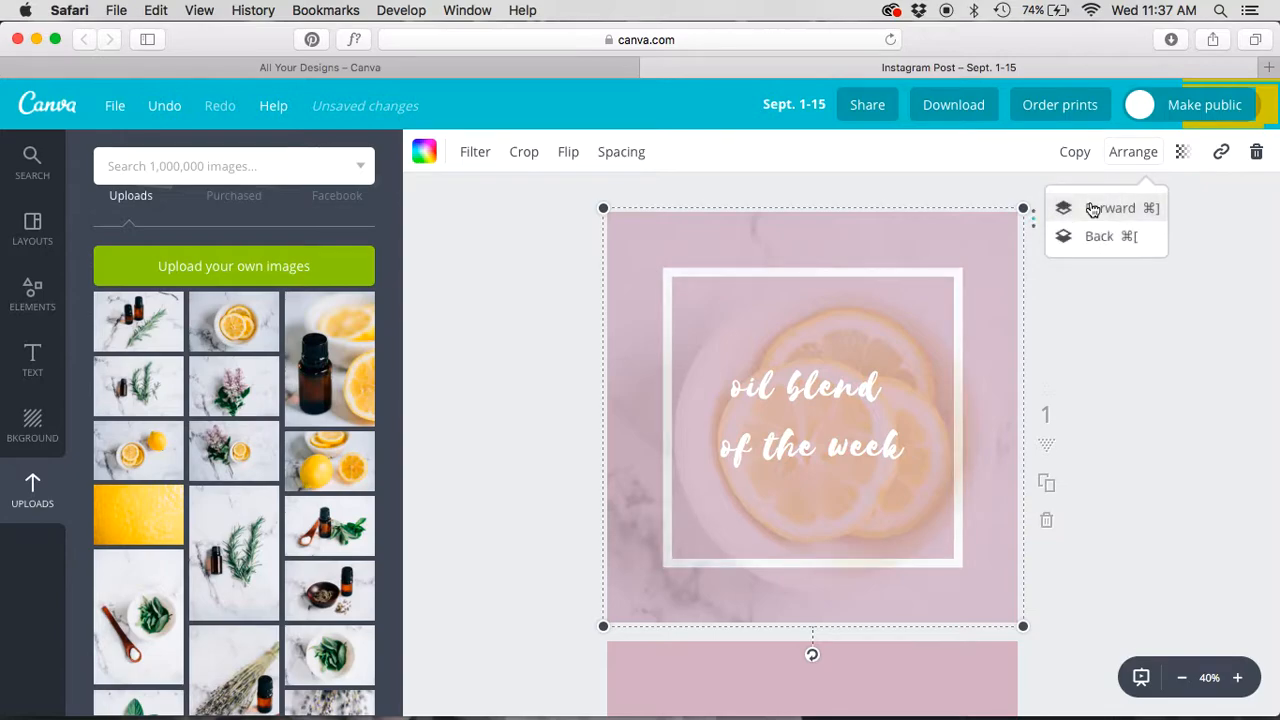
left_click(1094, 237)
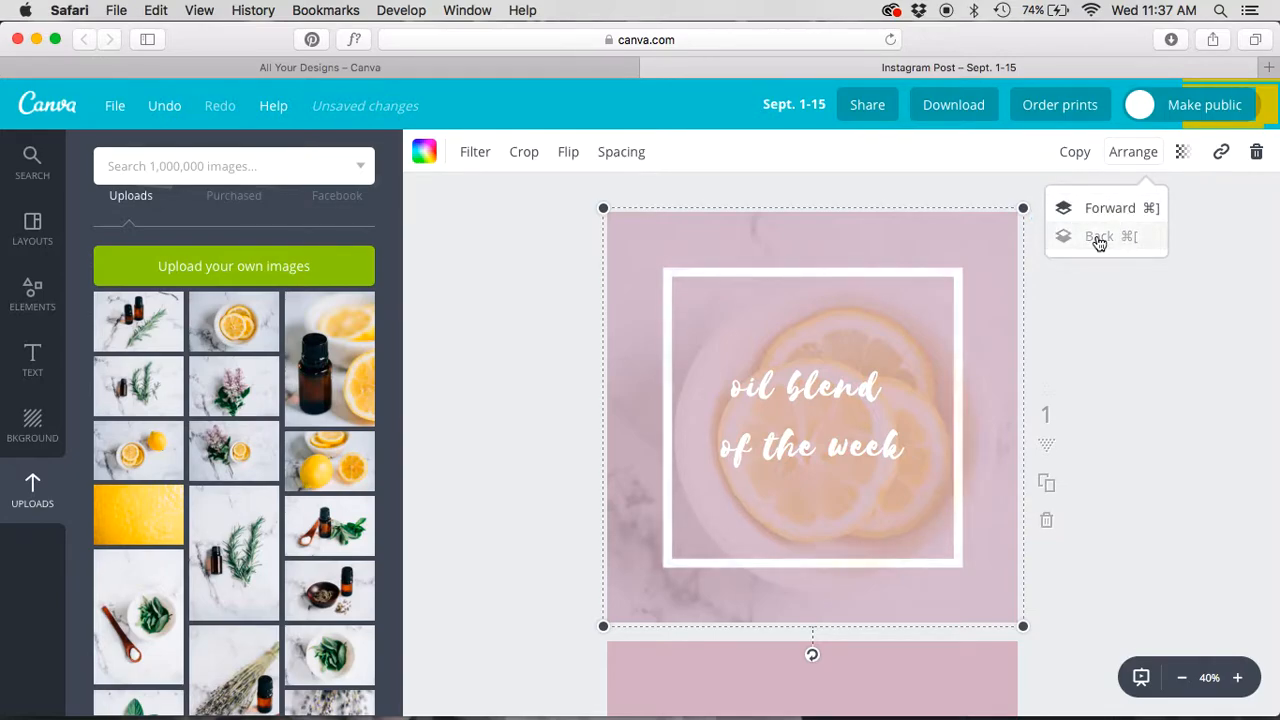
left_click(1096, 206)
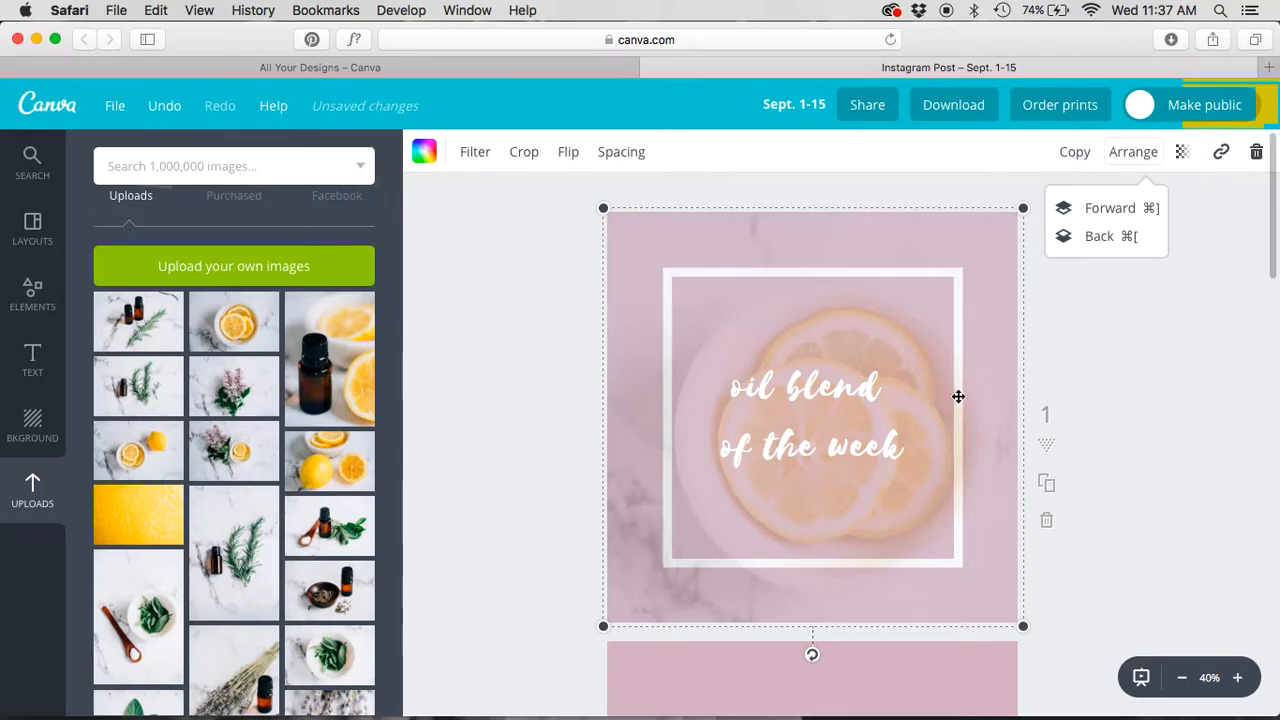
left_click(1140, 306)
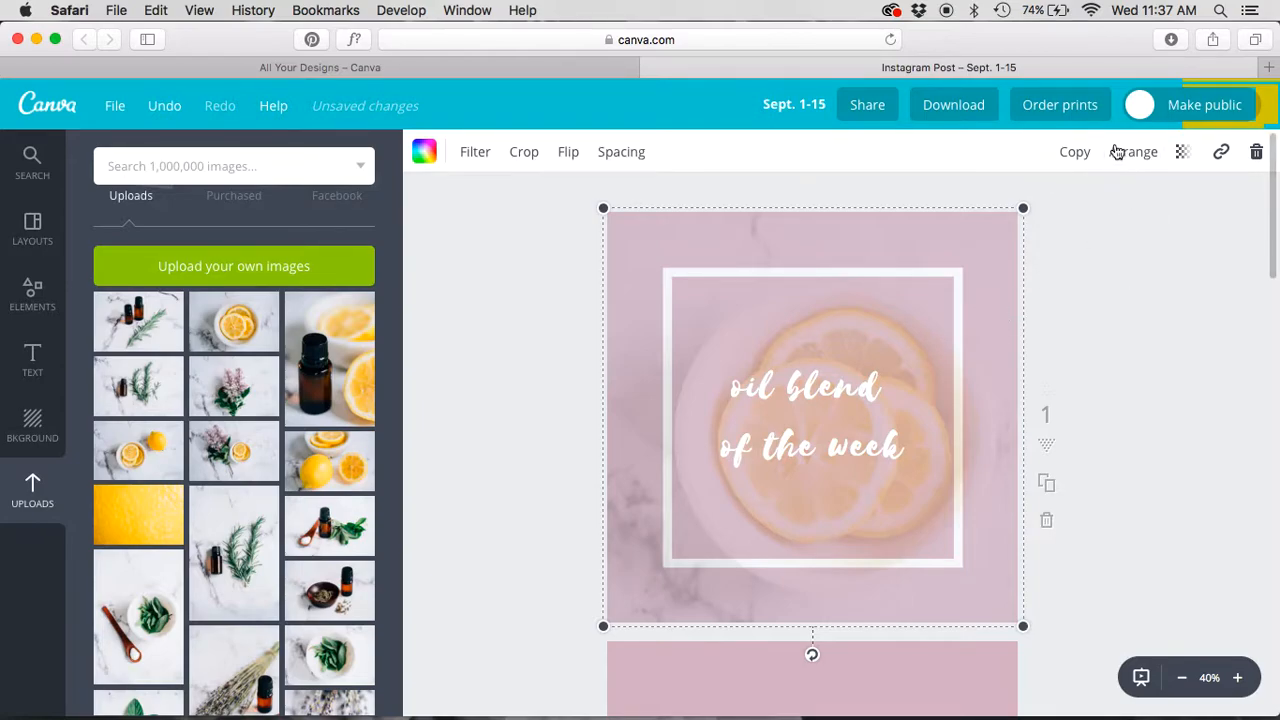
left_click(1130, 152)
left_click(1097, 236)
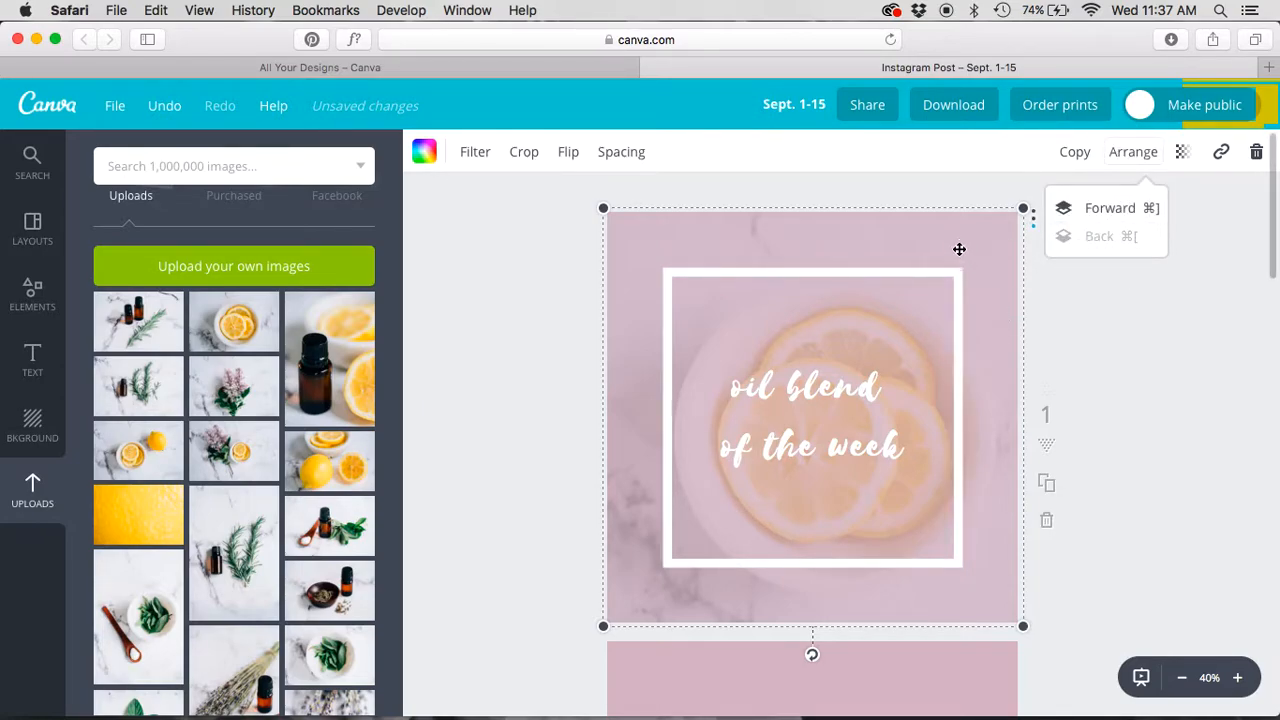
left_click(1155, 527)
scroll(1153, 528, "down", 5)
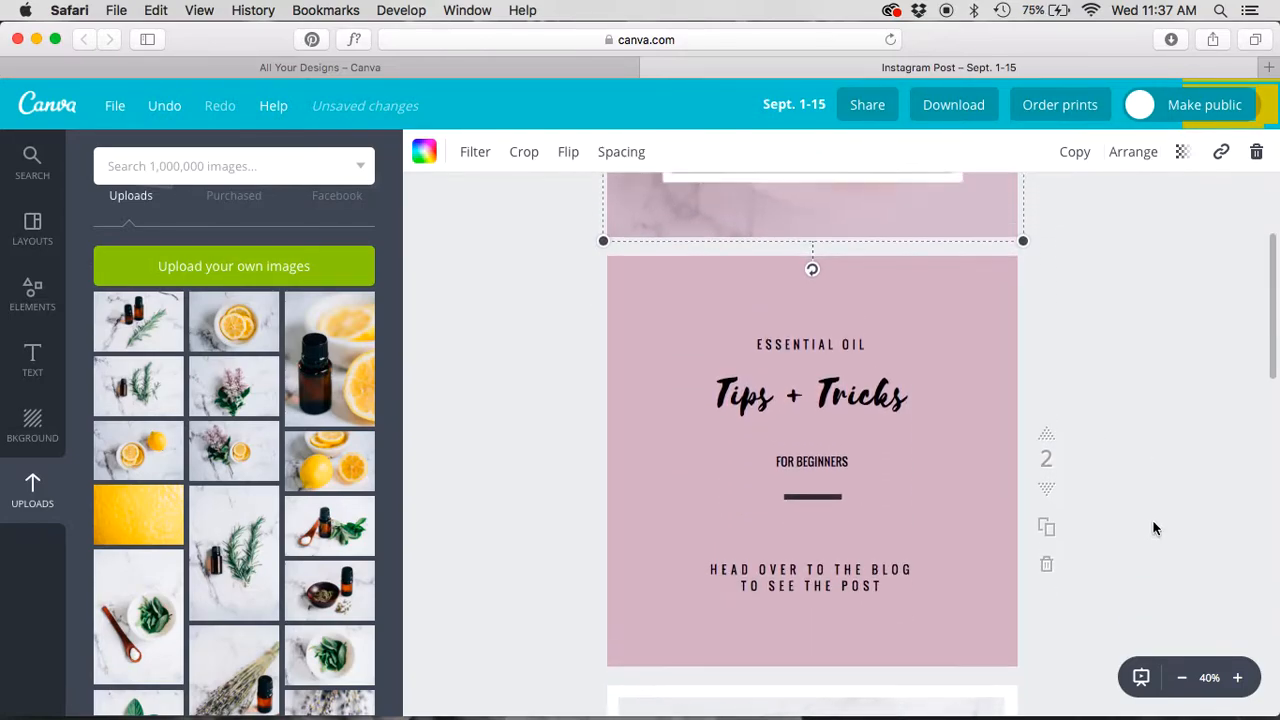
scroll(1100, 450, "up", 4)
scroll(837, 228, "up", 2)
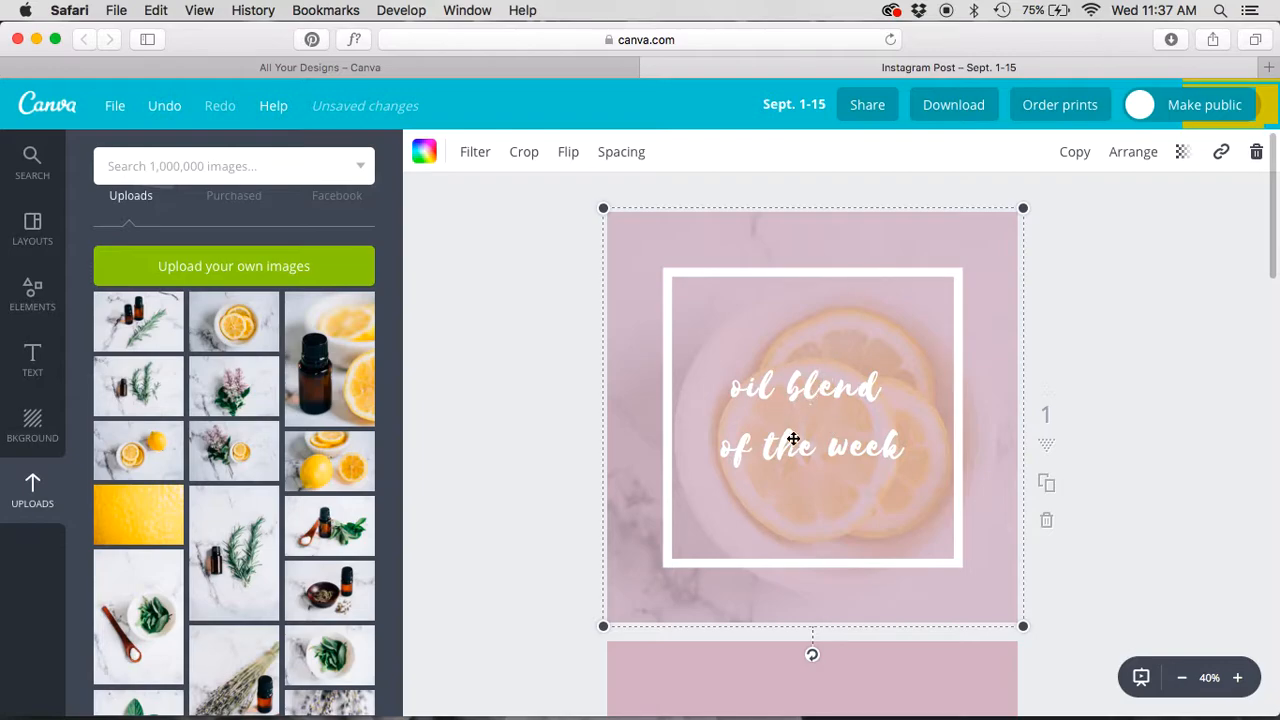
Try the green and yellow document colours on the "Tips + Tricks" page's background and return it to the pink document colour
scroll(596, 317, "down", 5)
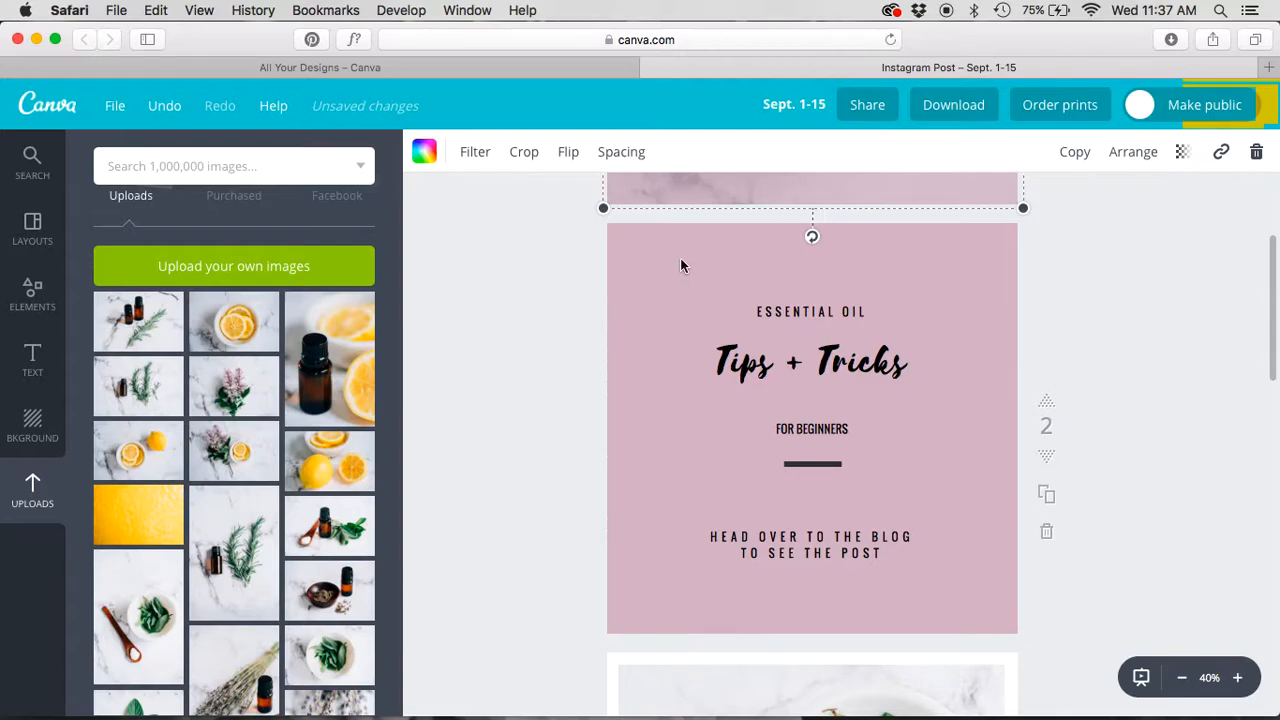
left_click(648, 256)
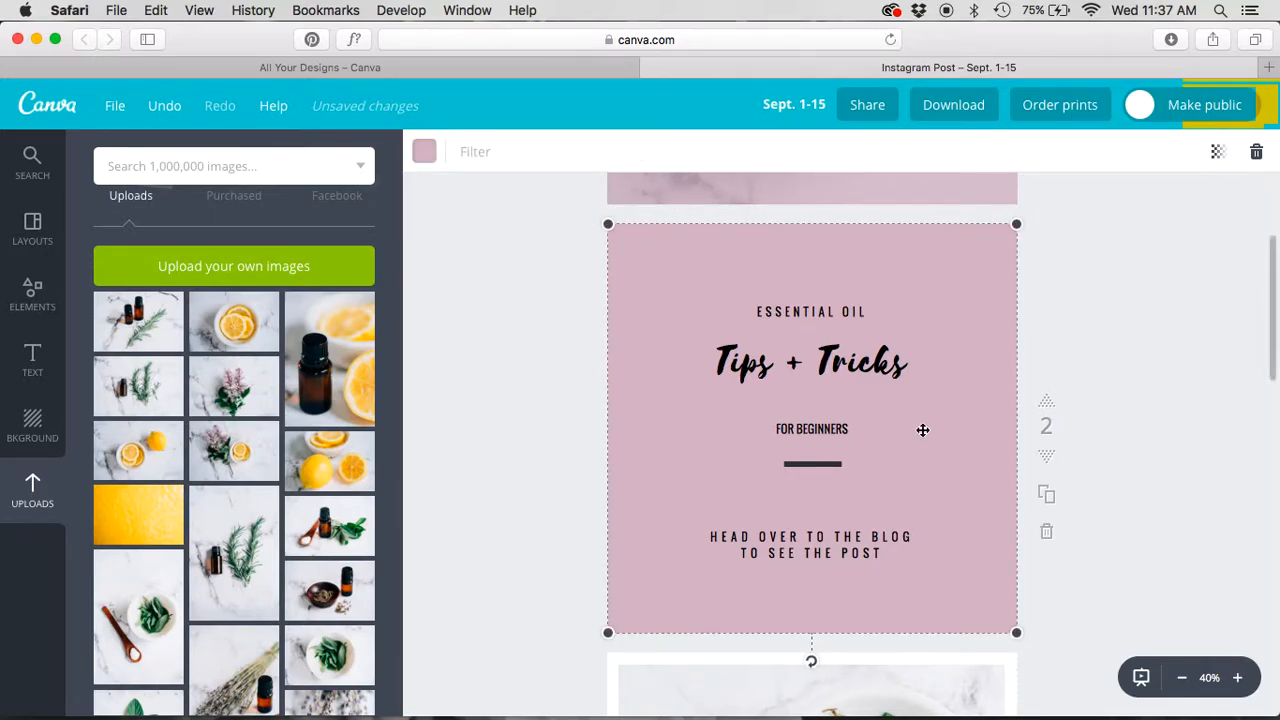
left_click(425, 151)
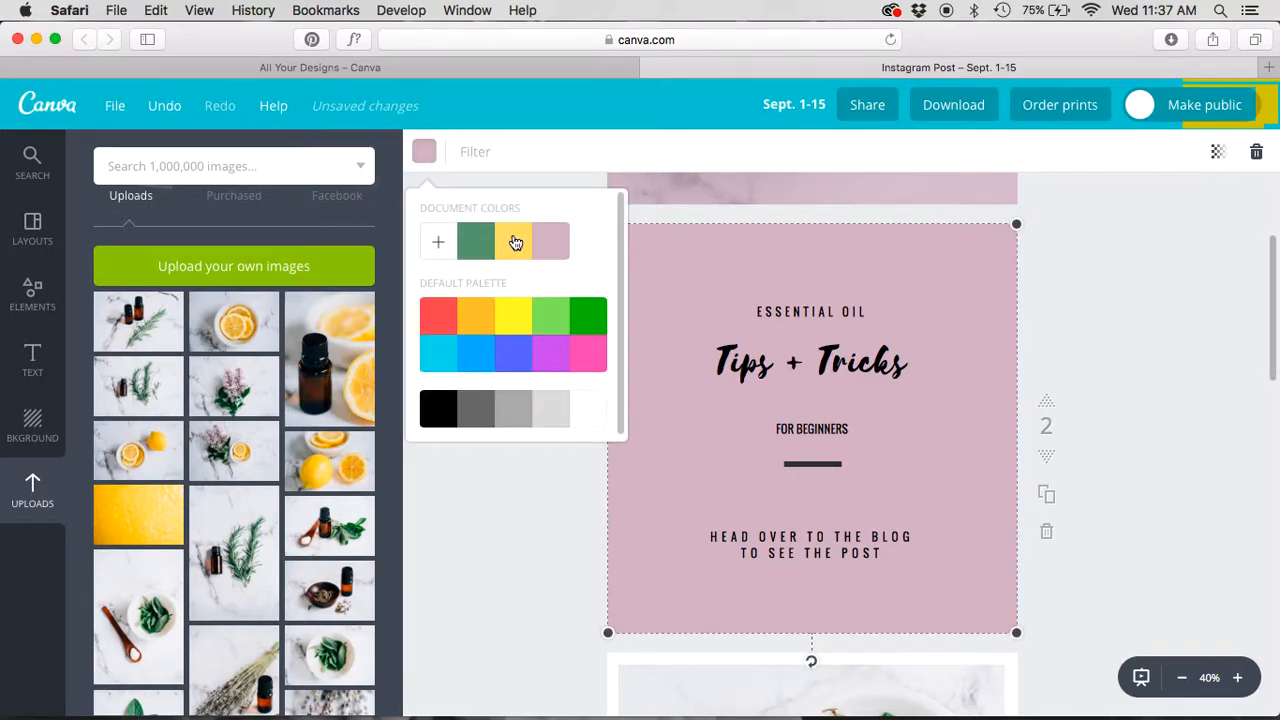
left_click(513, 240)
left_click(478, 241)
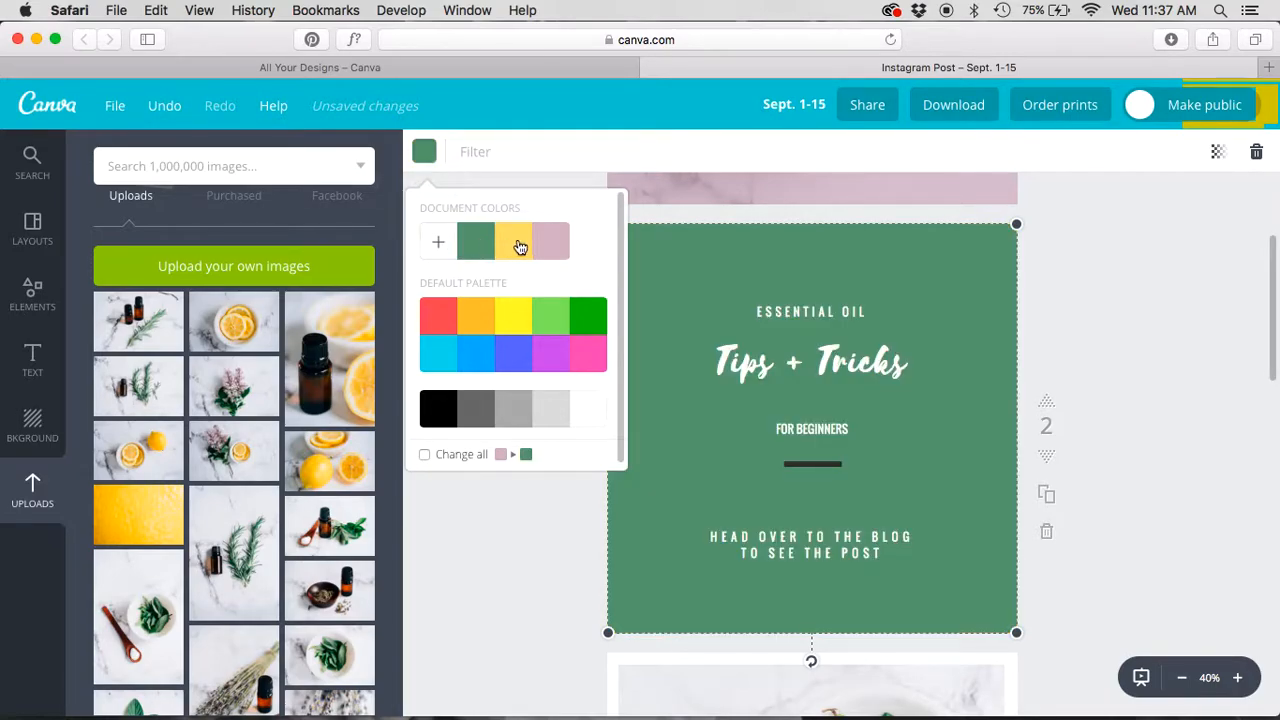
left_click(519, 248)
left_click(549, 246)
left_click(514, 246)
left_click(473, 246)
left_click(500, 247)
left_click(553, 248)
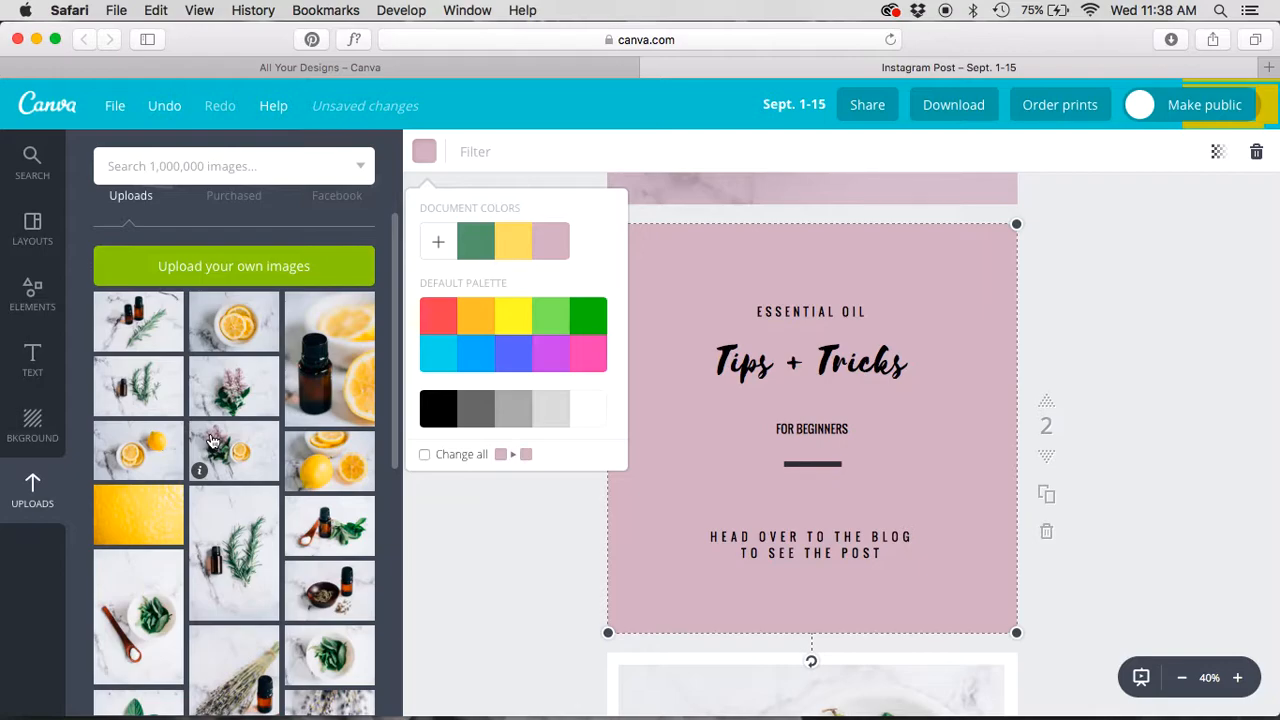
left_click(530, 573)
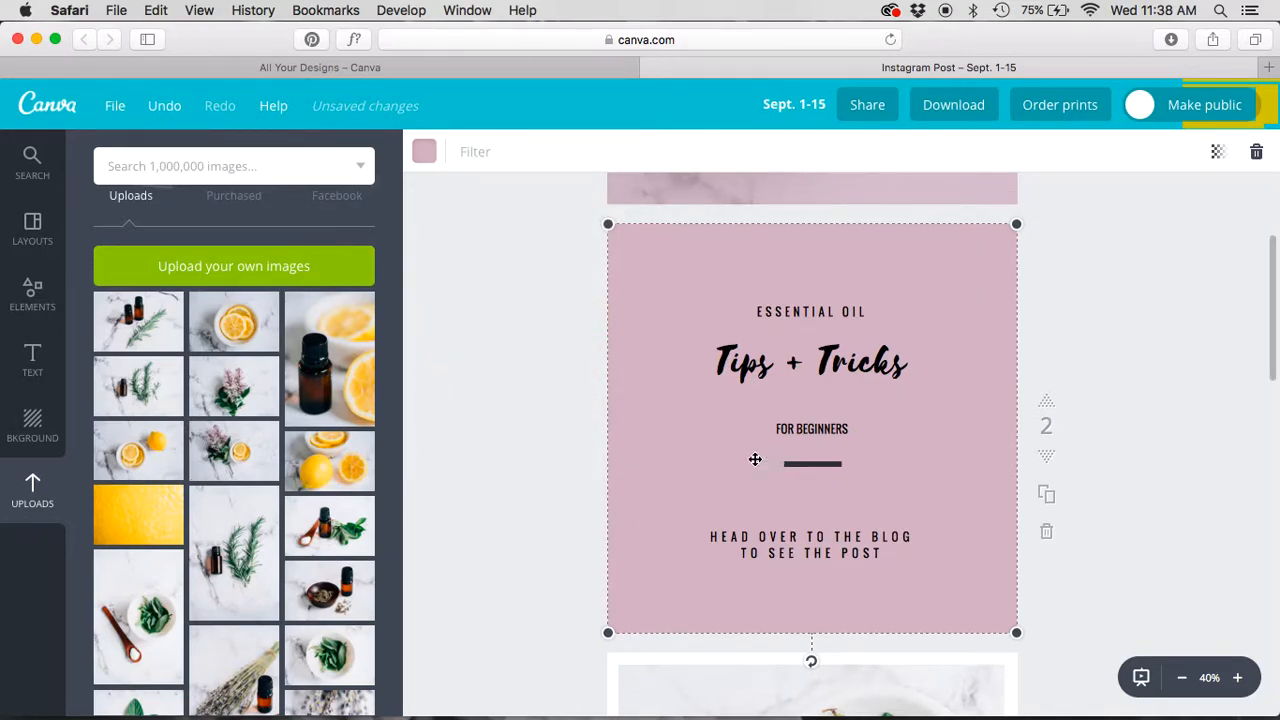
Set the font size of the "5 WAYS TO USE" line on the last page to 28
scroll(755, 459, "down", 10)
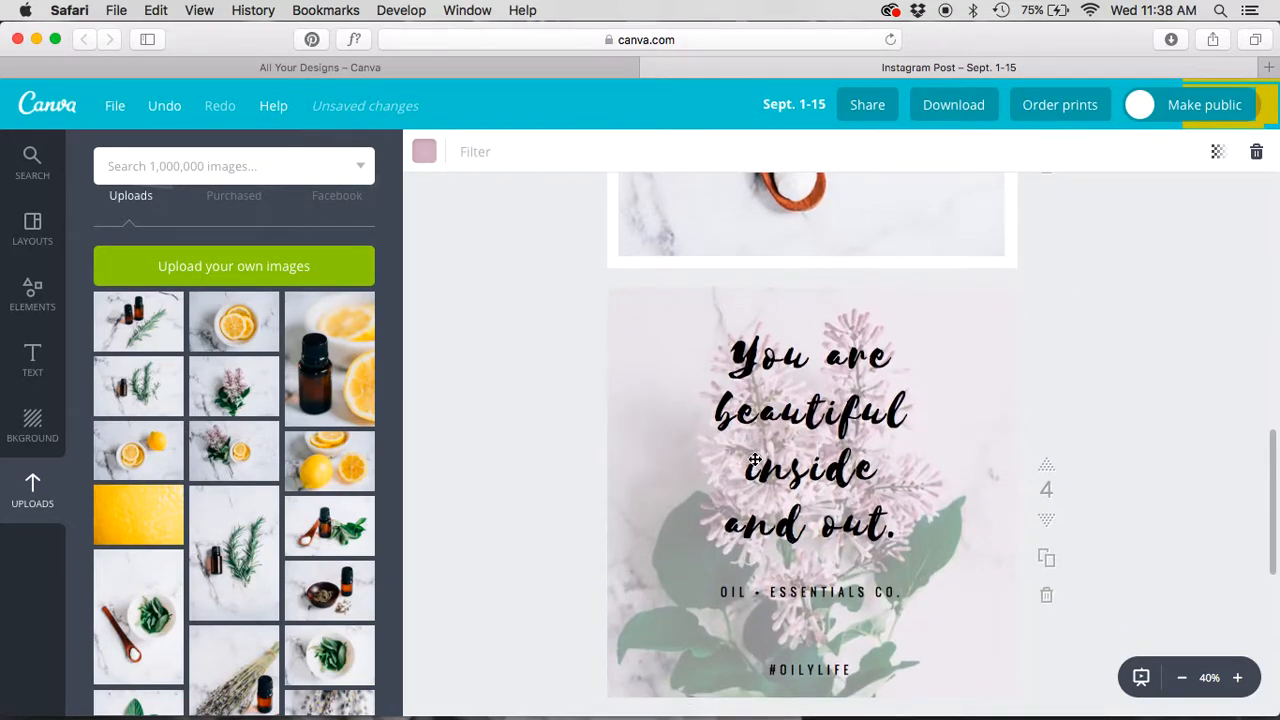
scroll(755, 459, "down", 5)
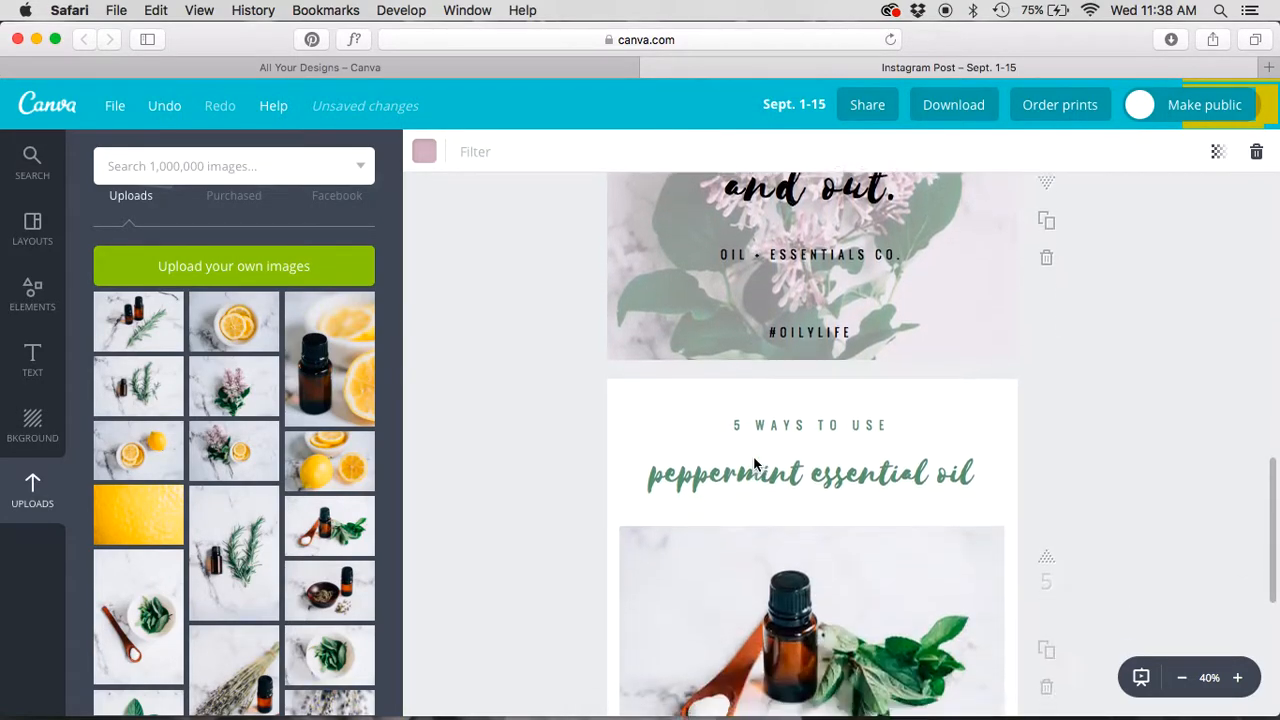
scroll(755, 463, "down", 3)
scroll(717, 265, "up", 1)
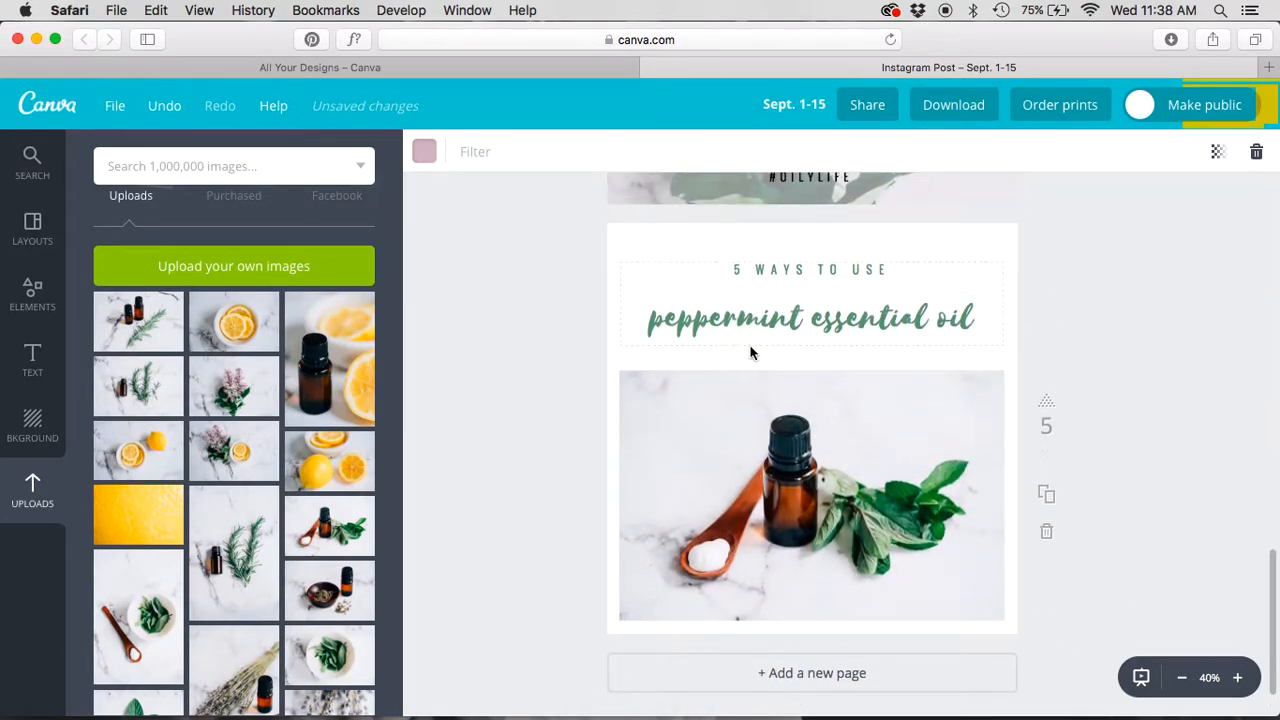
left_click(742, 269)
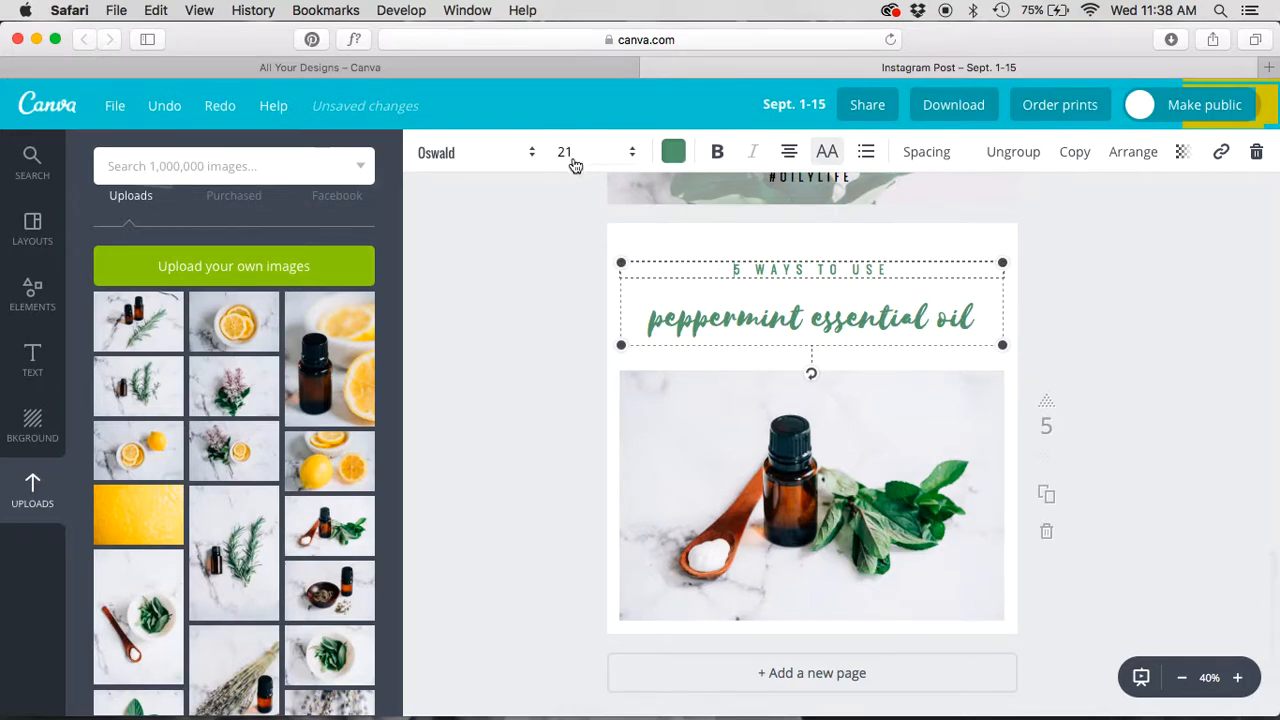
left_click(570, 155)
left_click(570, 447)
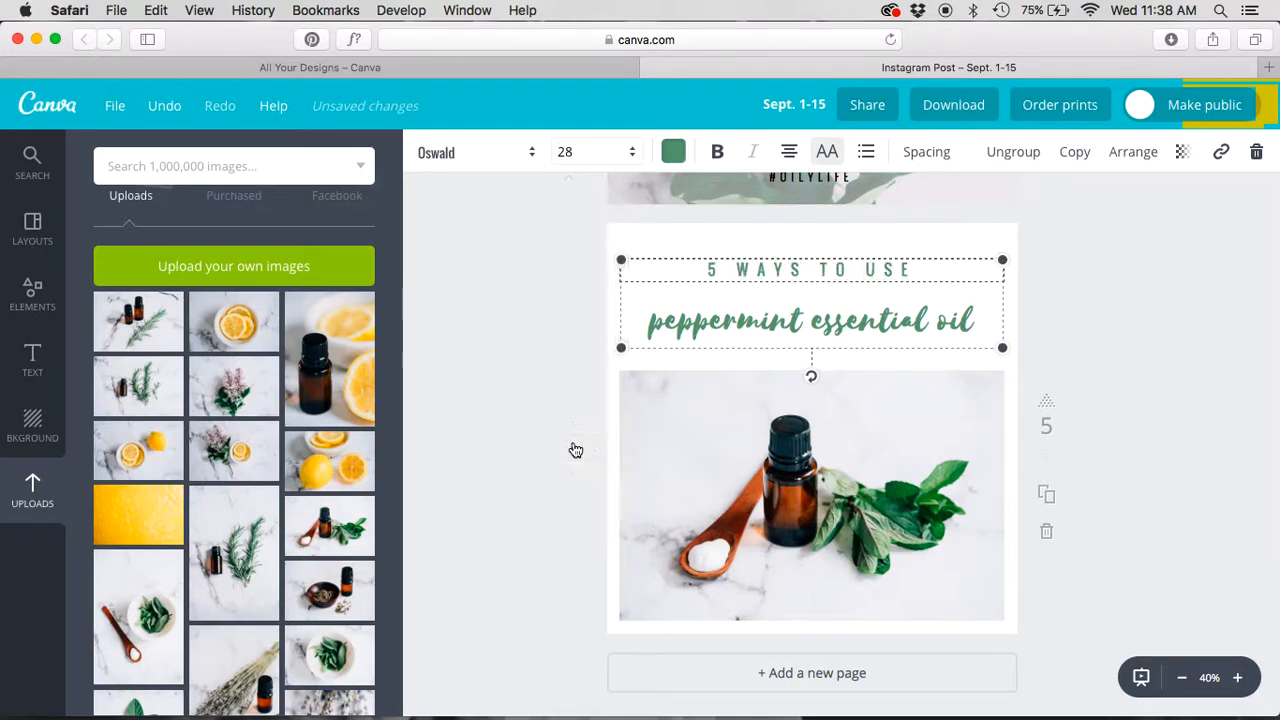
Try black and white as the text colour of the "5 WAYS TO USE" line, and deselect it
left_click(676, 155)
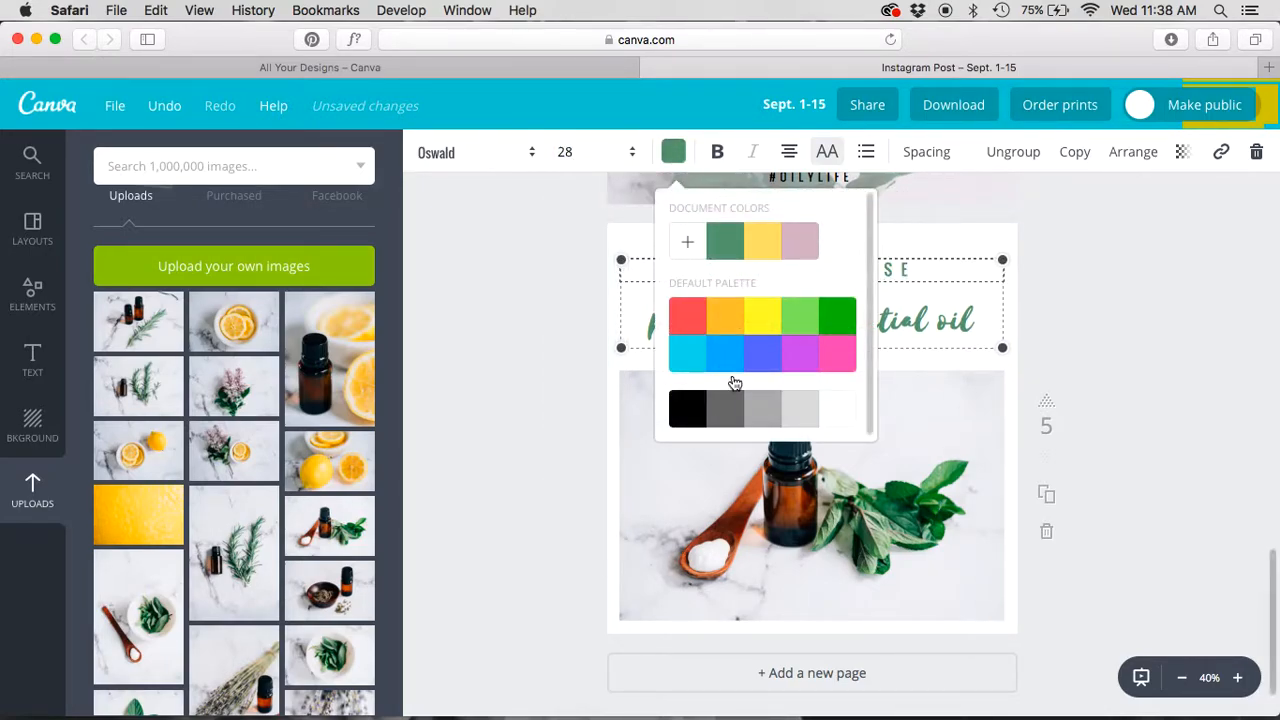
left_click(687, 408)
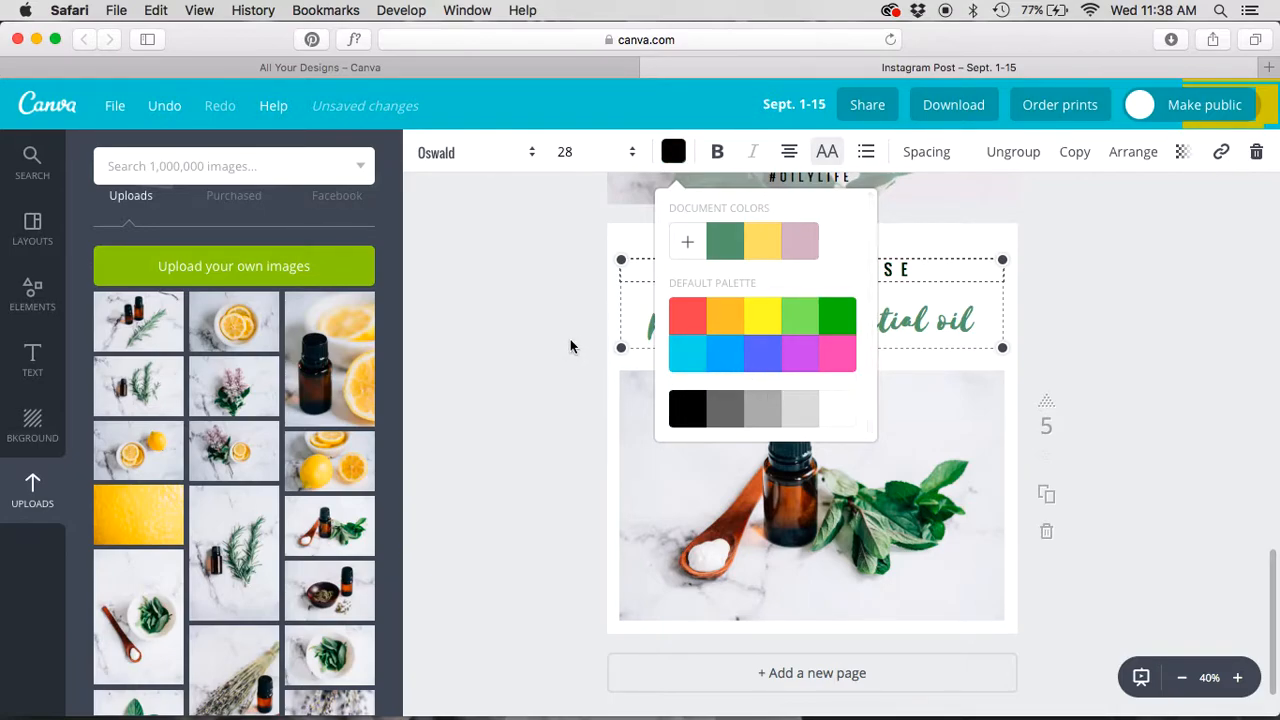
left_click(823, 423)
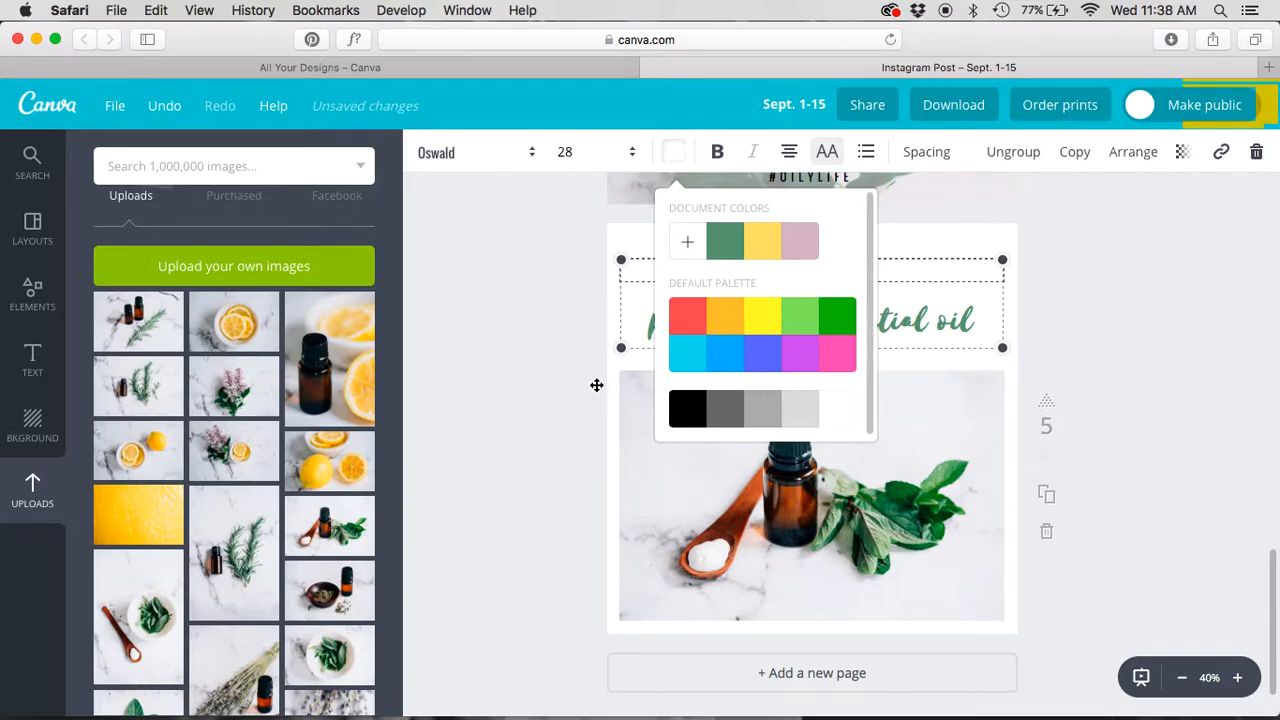
left_click(553, 375)
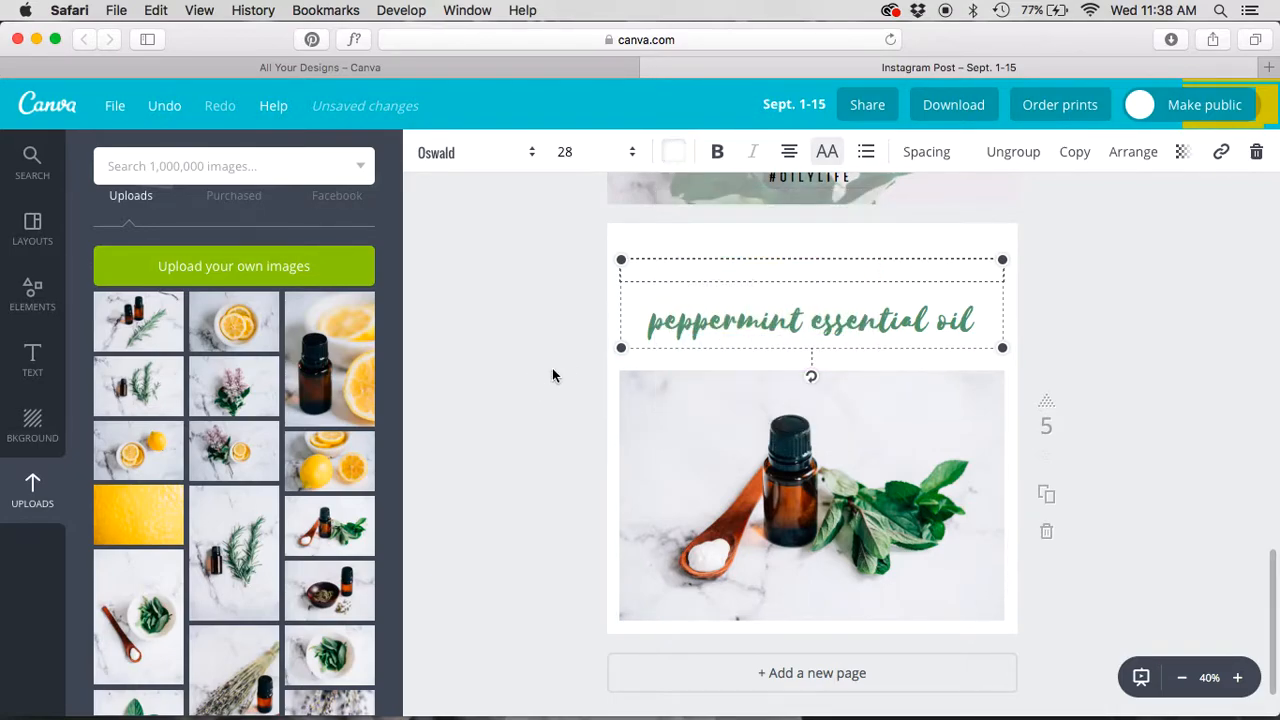
left_click(510, 300)
Recolour the last page's background with the pink document colour
left_click(625, 232)
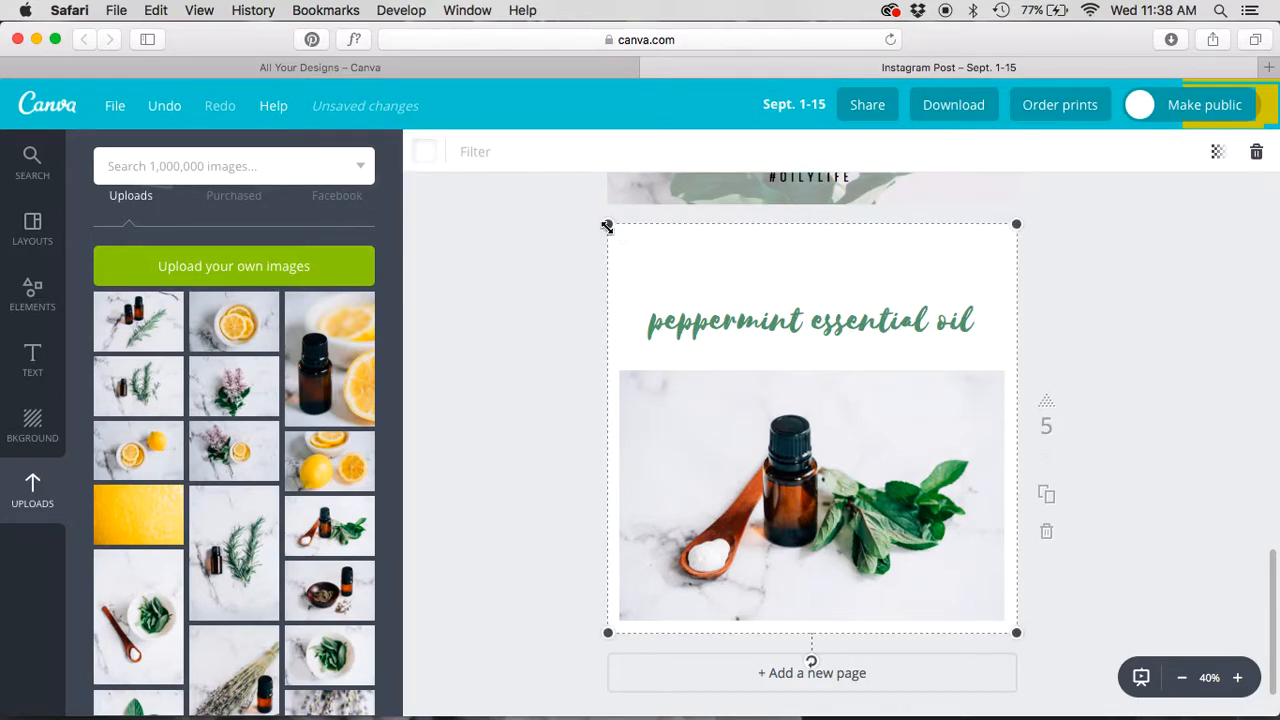
left_click(424, 152)
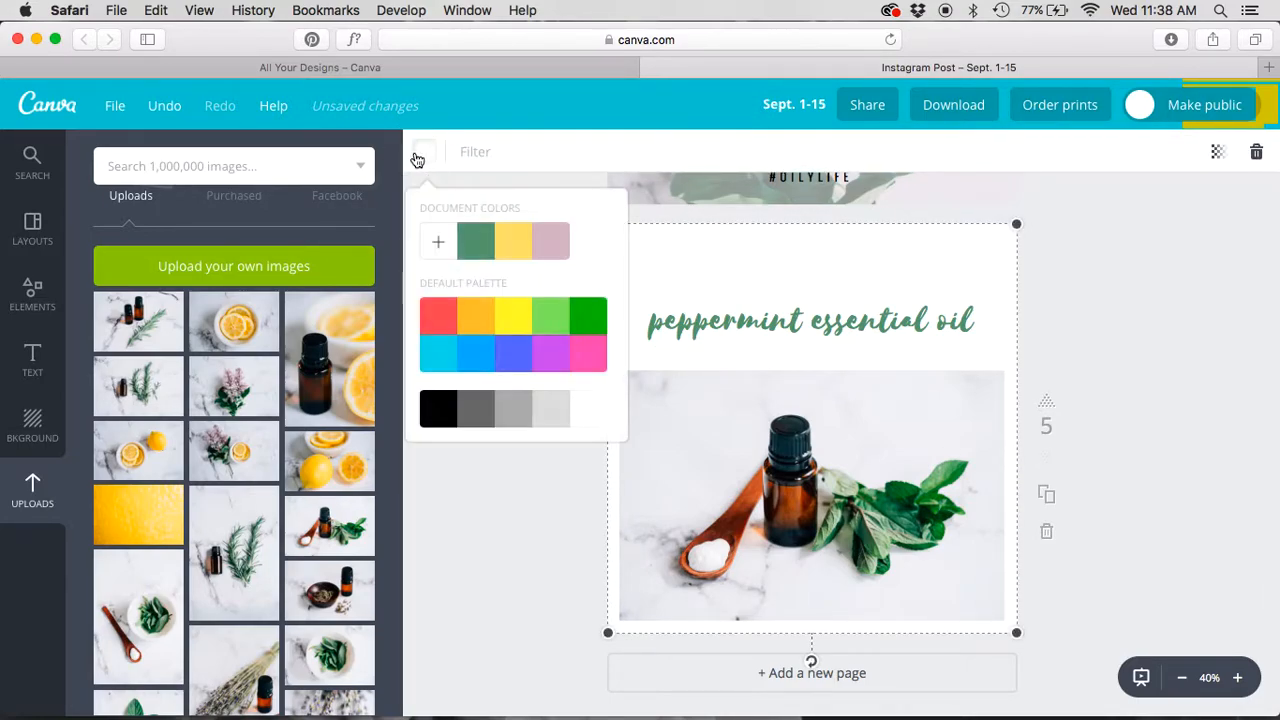
left_click(543, 246)
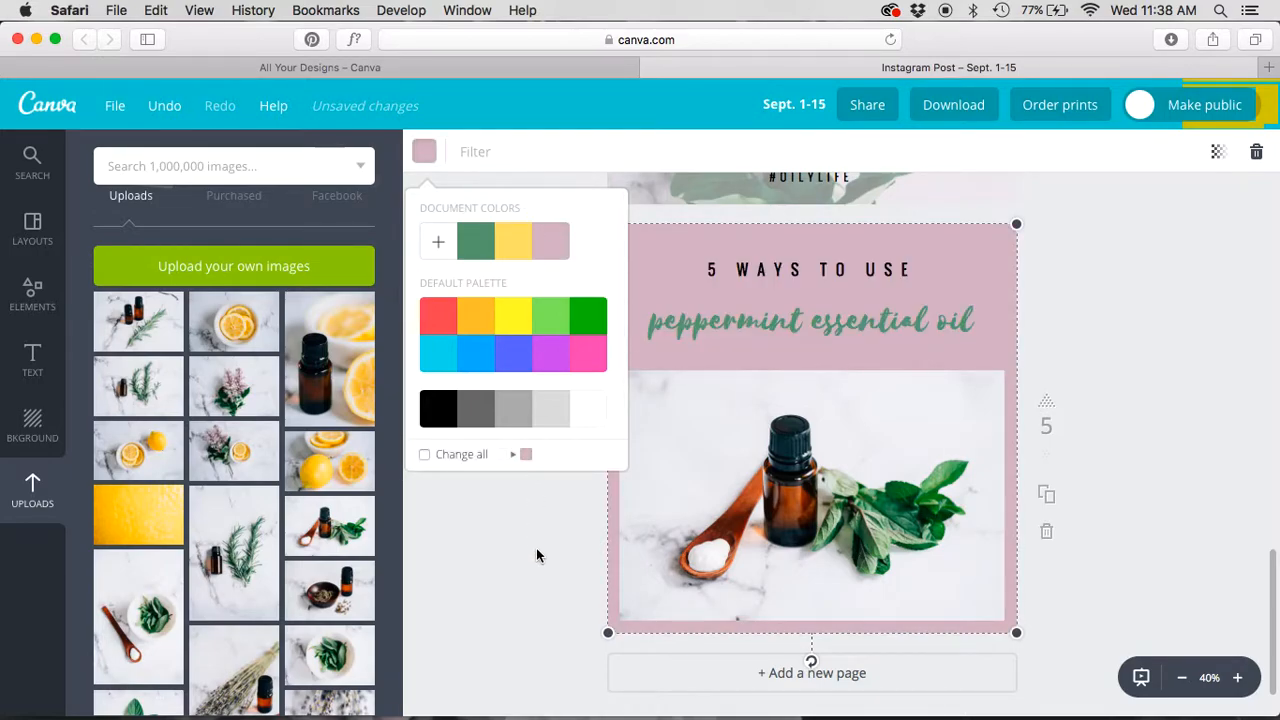
Set both heading lines on the last page, "5 WAYS TO USE" and "peppermint essential oil", to white text and deselect them
left_click(768, 274)
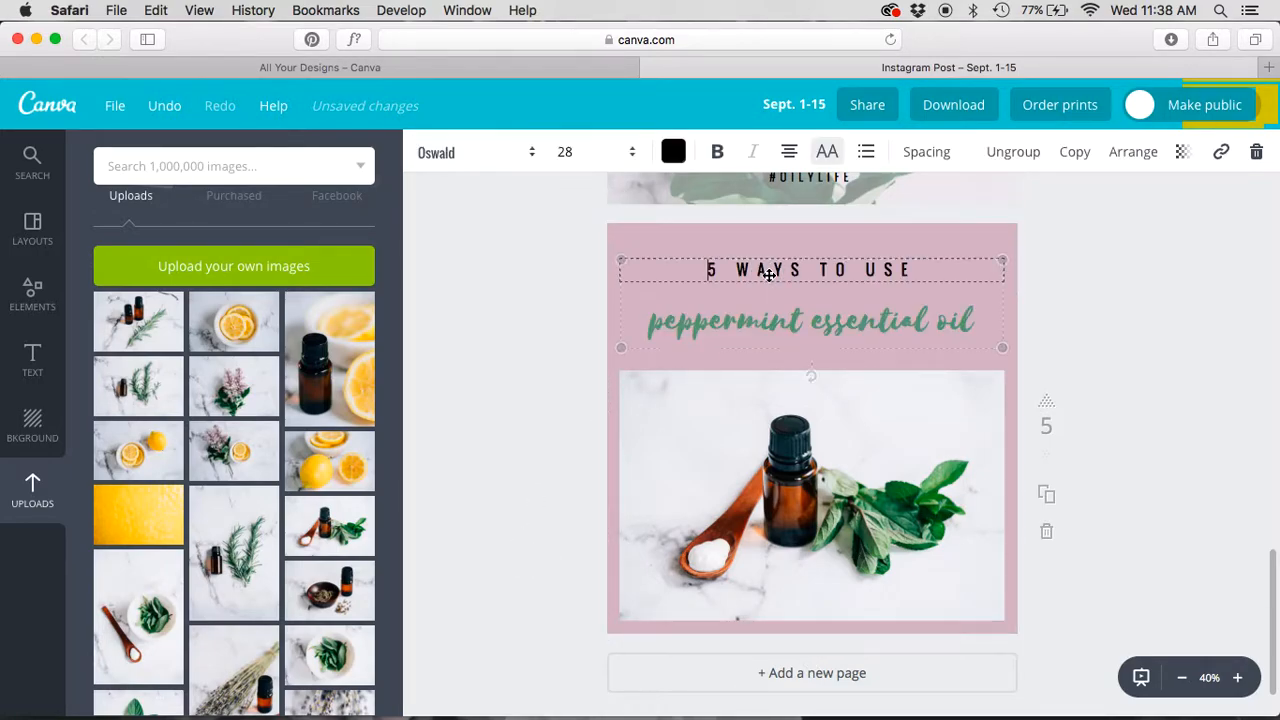
left_click(673, 152)
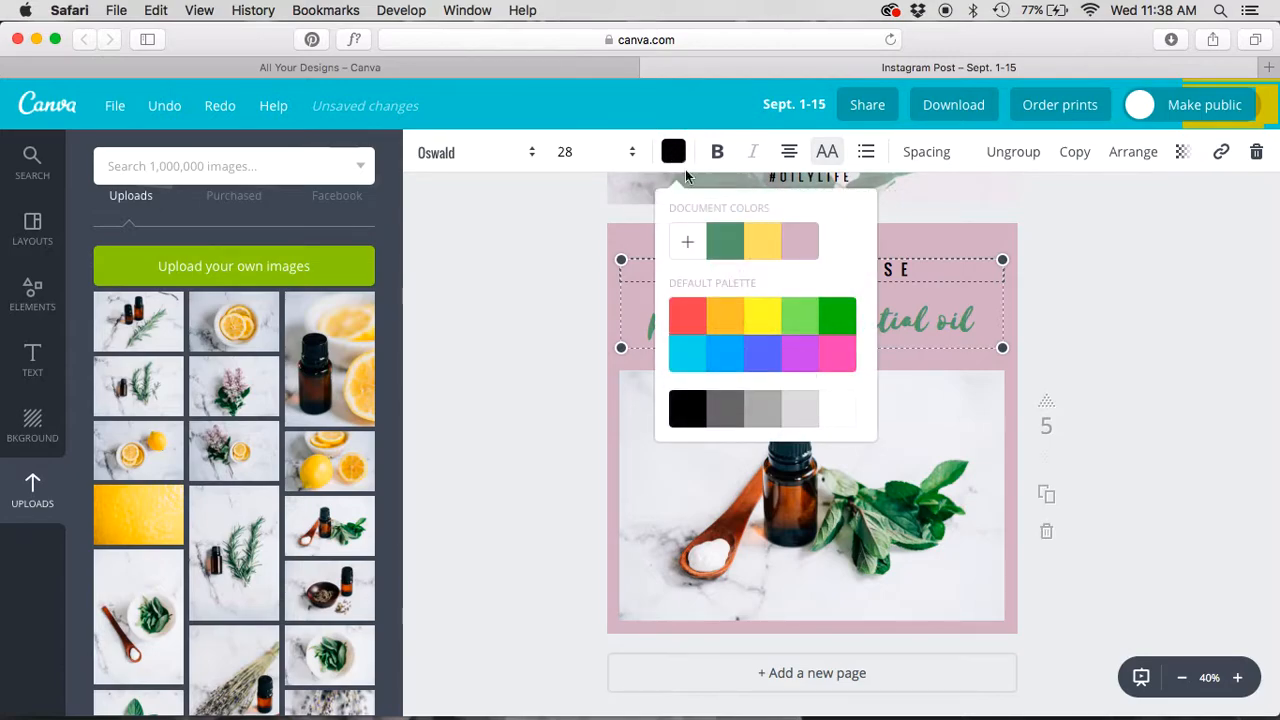
left_click(836, 410)
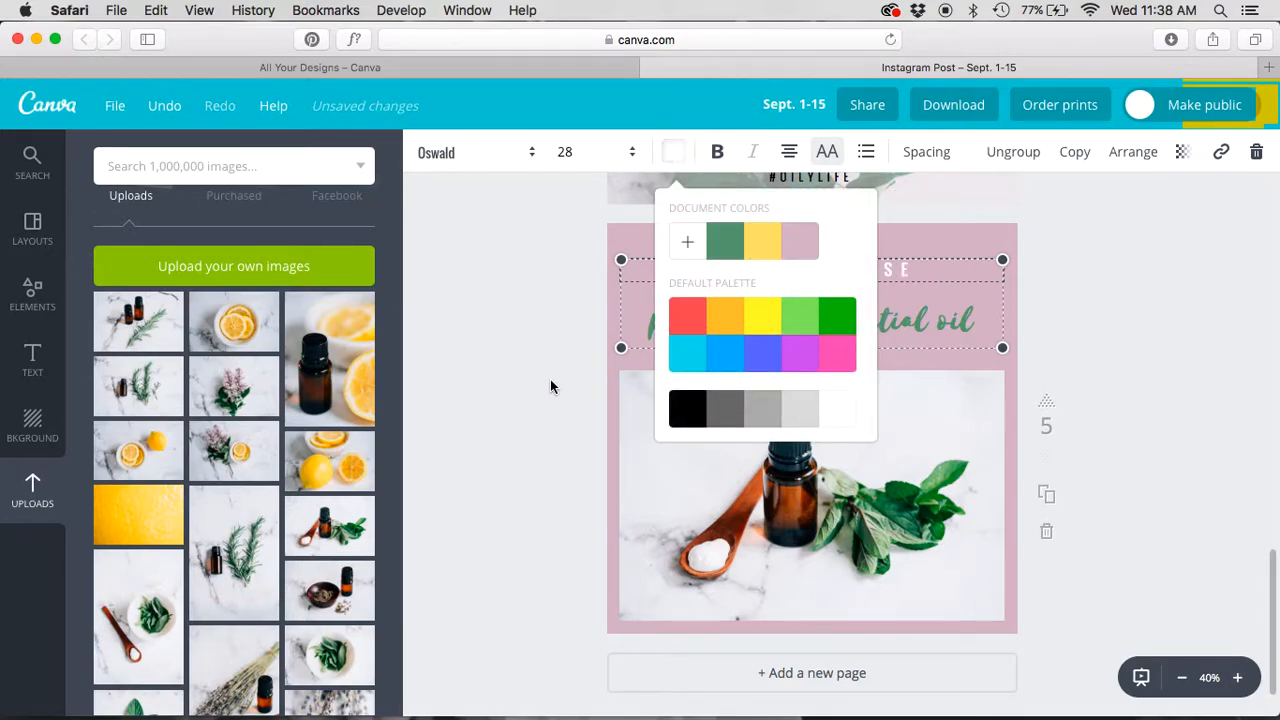
left_click(717, 326)
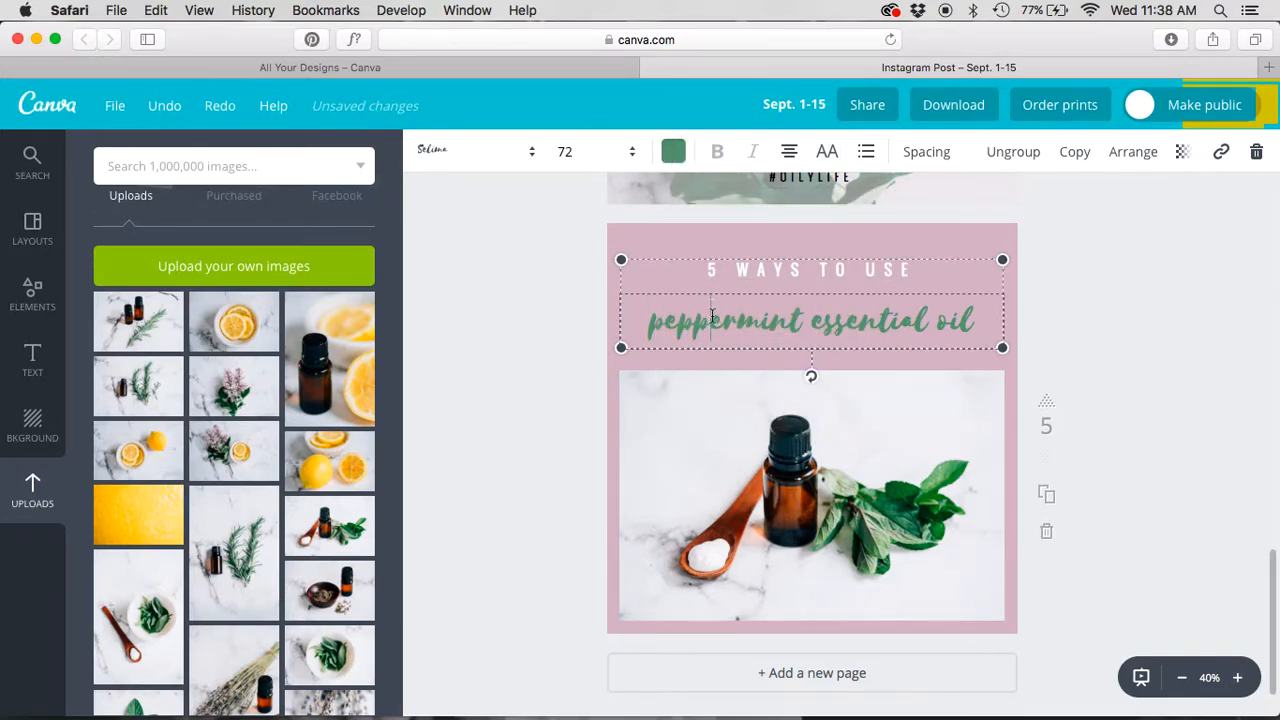
left_click(673, 152)
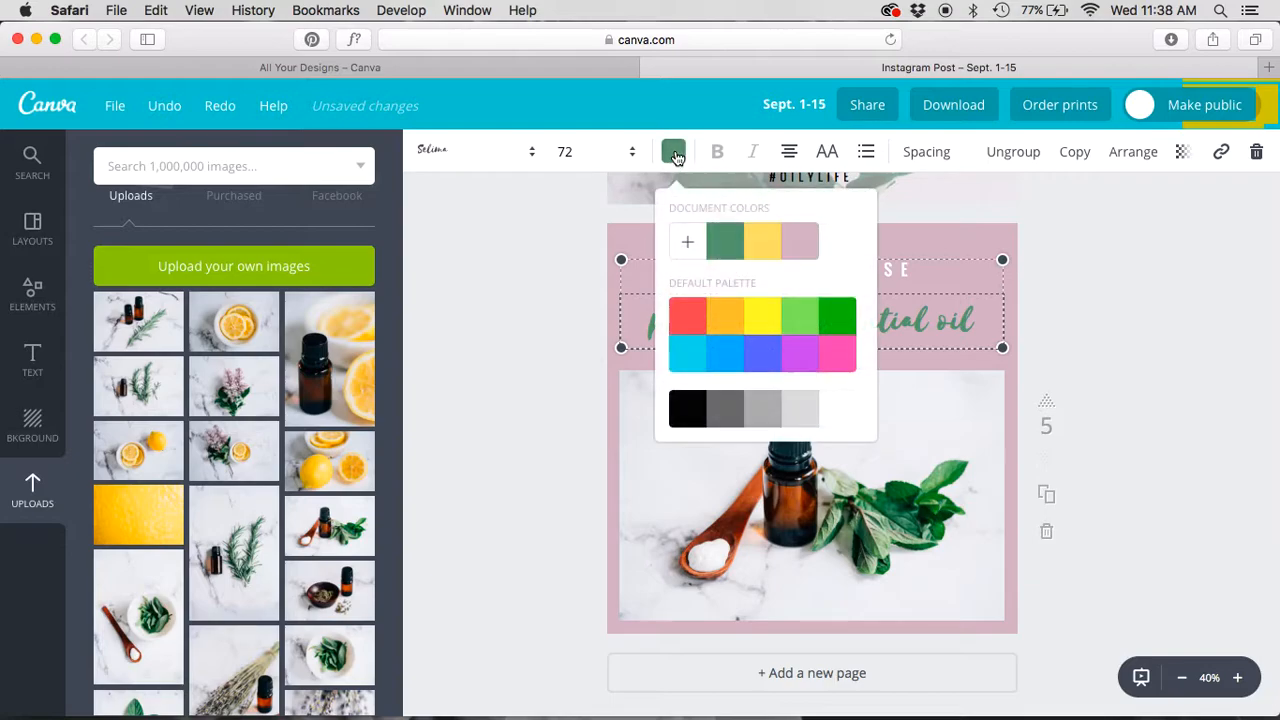
left_click(836, 408)
left_click(480, 275)
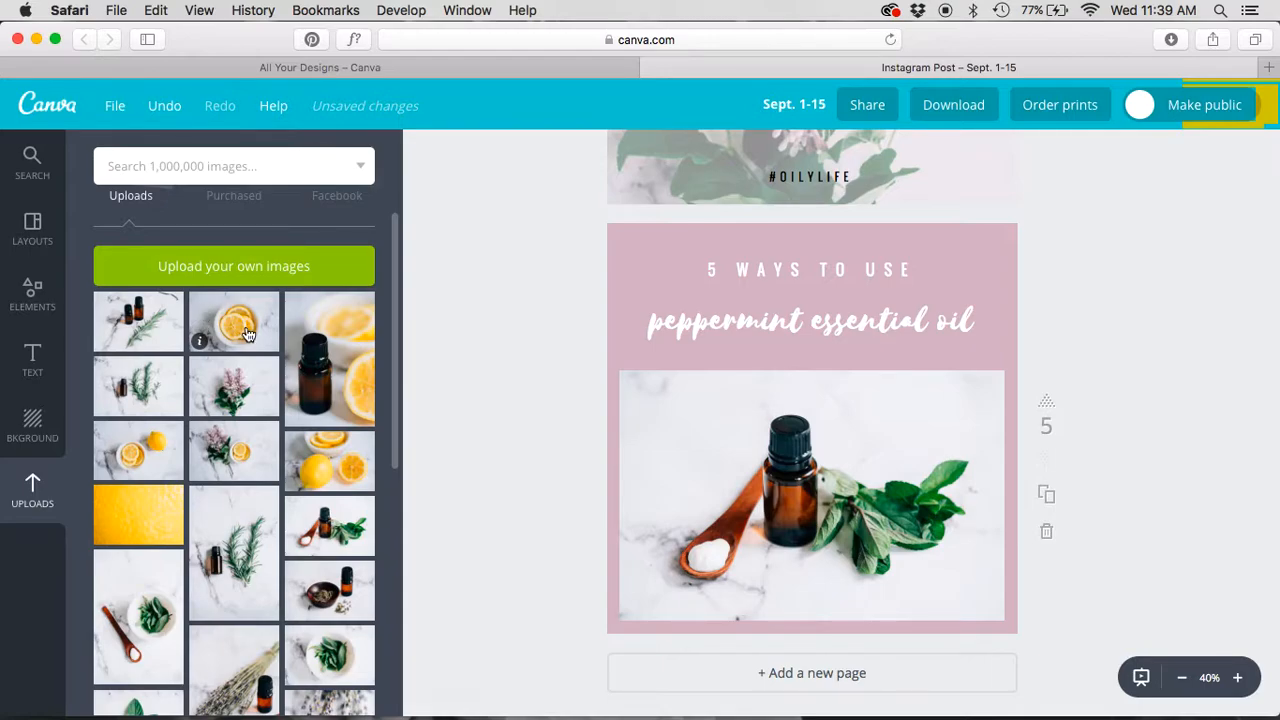
Replace the last page's bottle-and-mint photo with the uploaded photo of lemon slices in a bowl
scroll(270, 420, "down", 5)
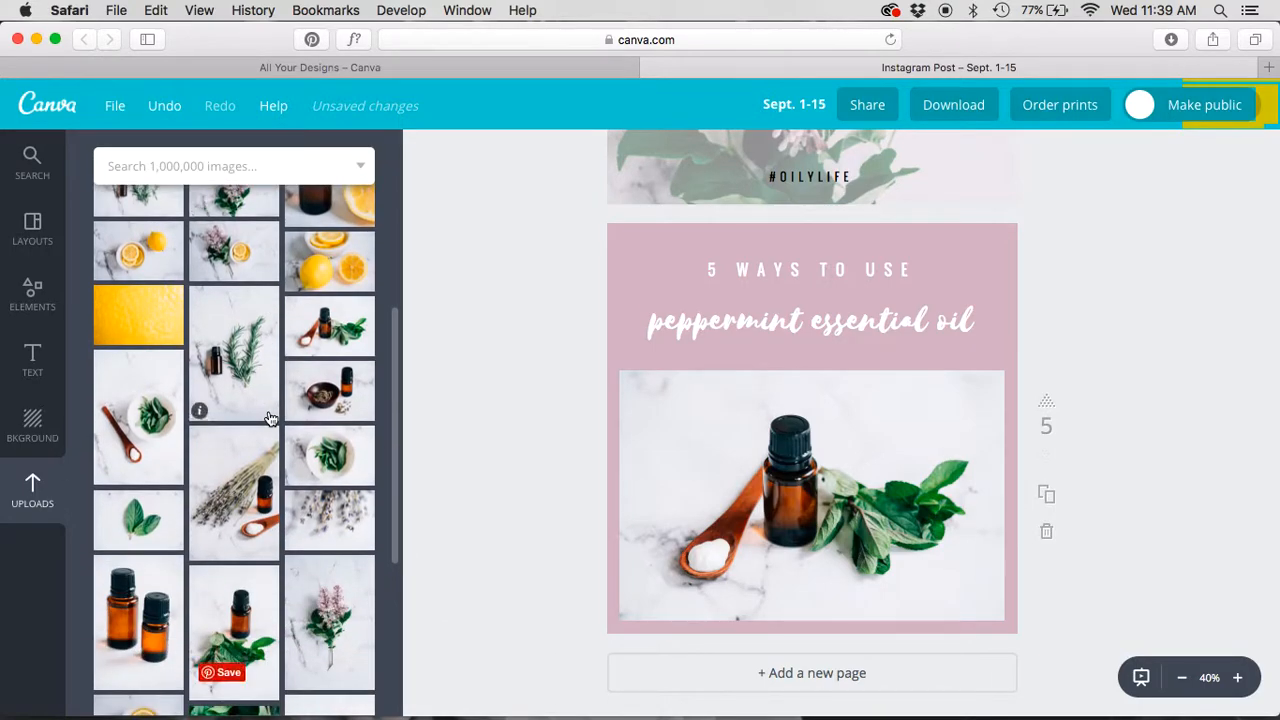
left_click(333, 518)
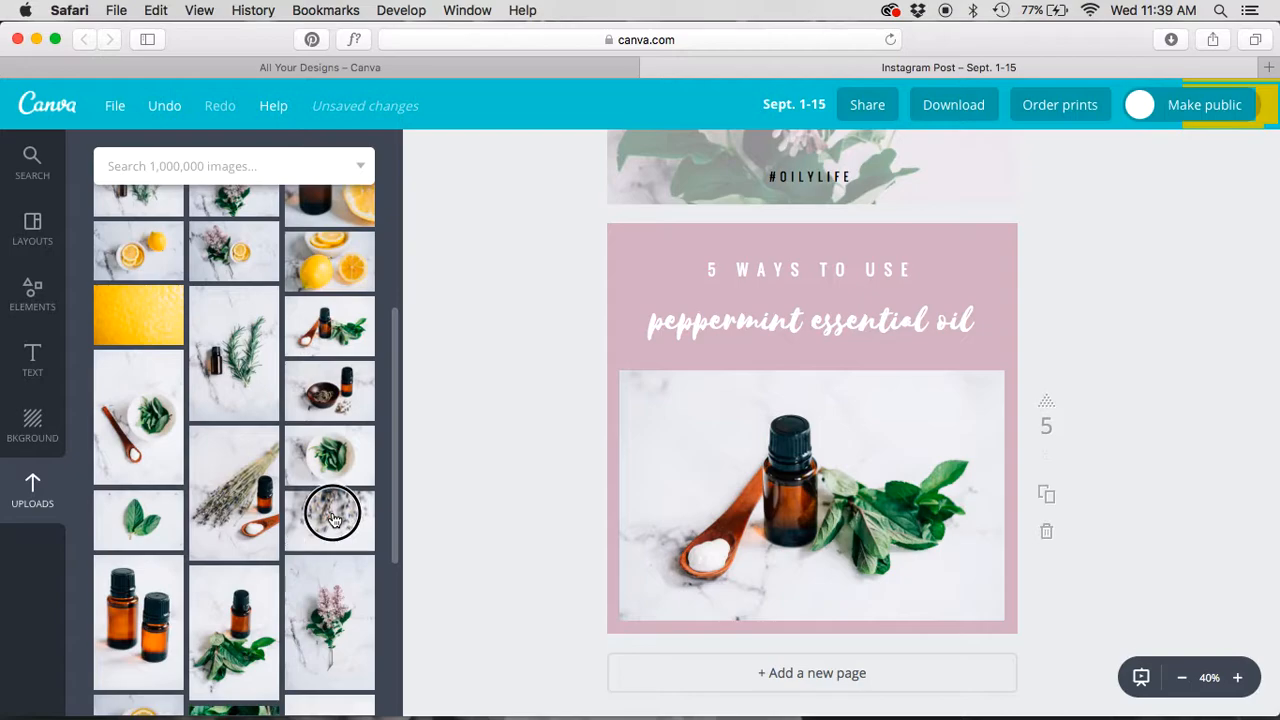
left_click_drag(334, 518, 332, 550)
scroll(326, 531, "down", 2)
left_click_drag(138, 605, 762, 497)
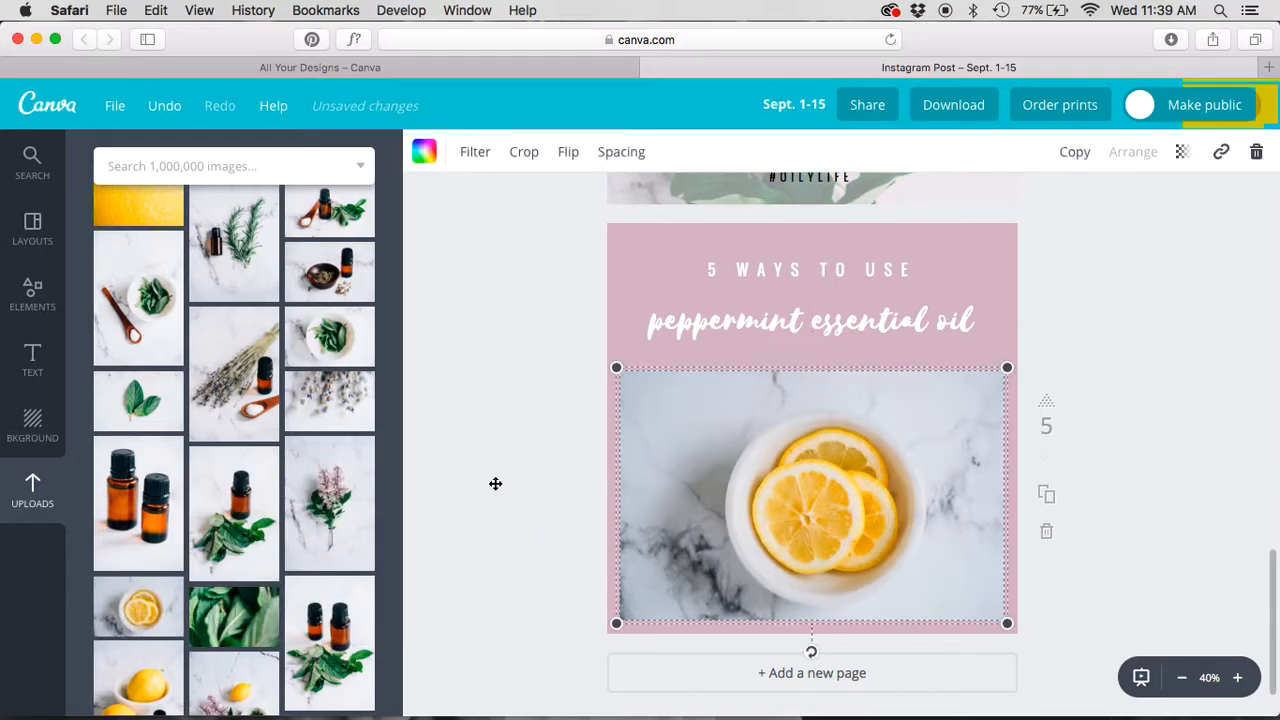
Rewrite the last page's heading lines as "OIL OF THE WEEK:" and "lemon essential oil", and deselect the text
left_click(750, 266)
triple_click(750, 268)
type("OIL OF THE WEEK:")
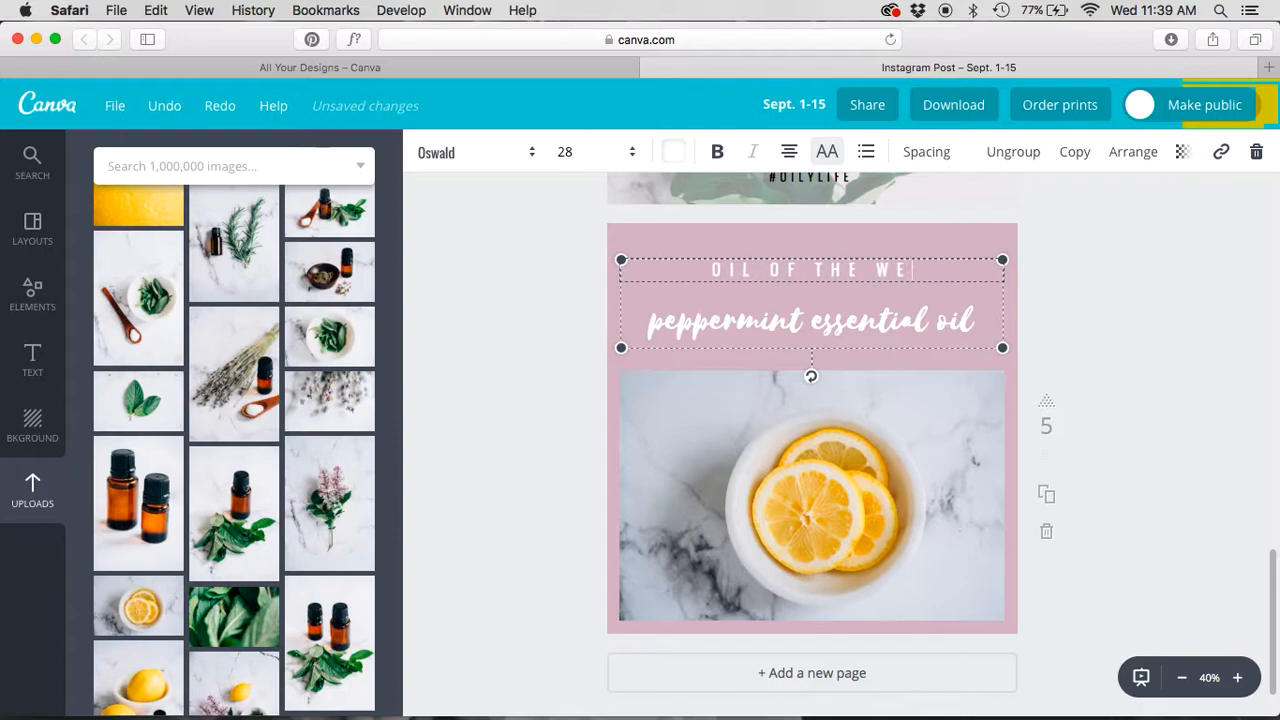
left_click(762, 329)
double_click(700, 322)
type("lemon")
left_click(497, 380)
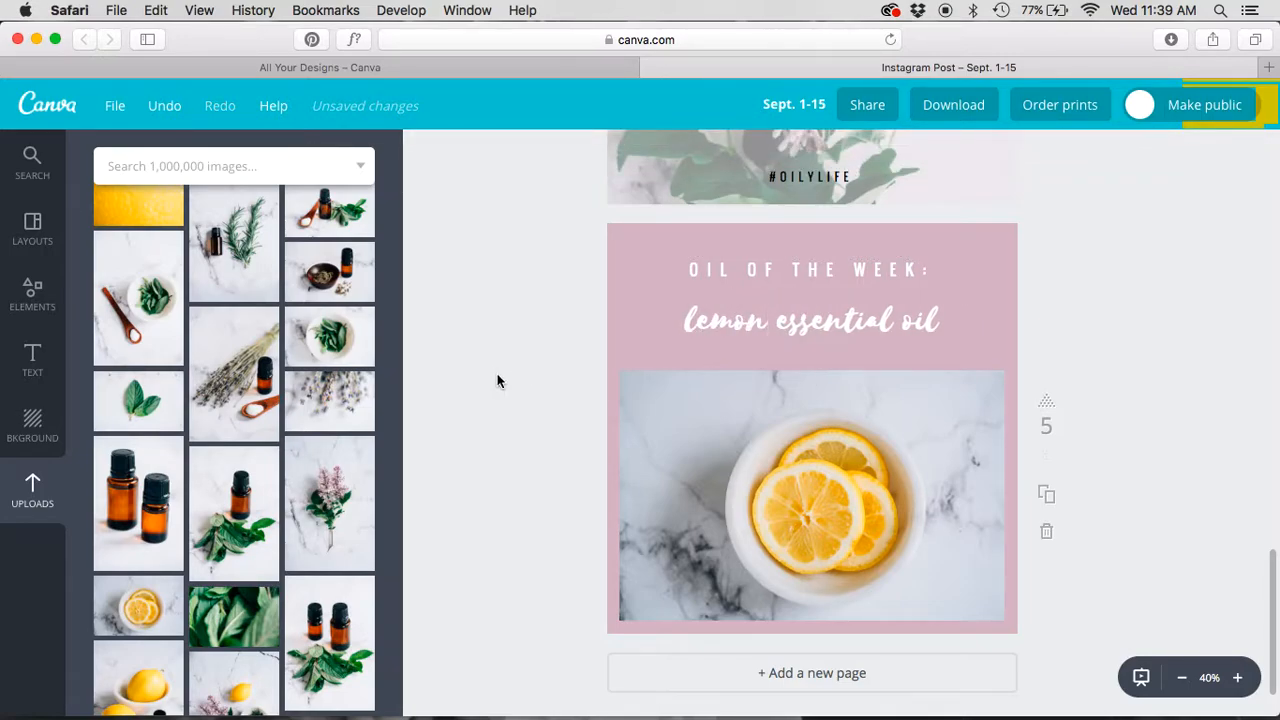
Recolour the "OIL OF THE WEEK:" page's background with the yellow document colour
left_click(625, 298)
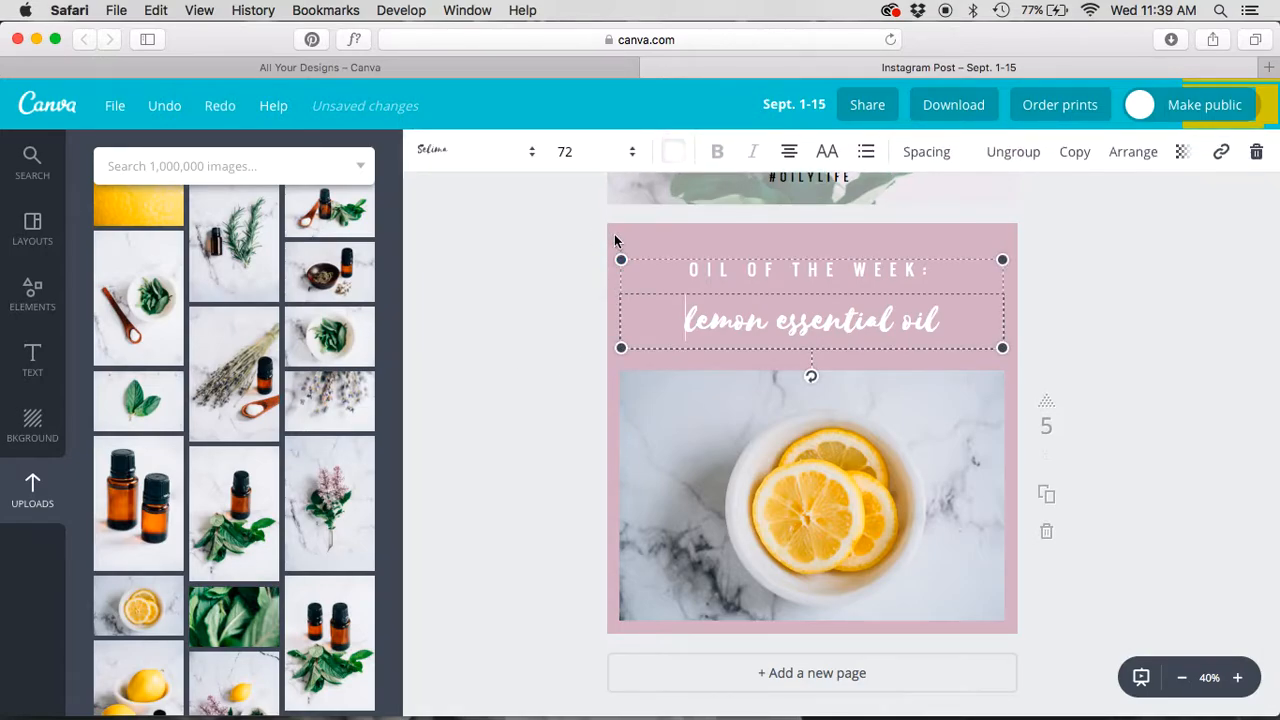
left_click(557, 251)
left_click(629, 237)
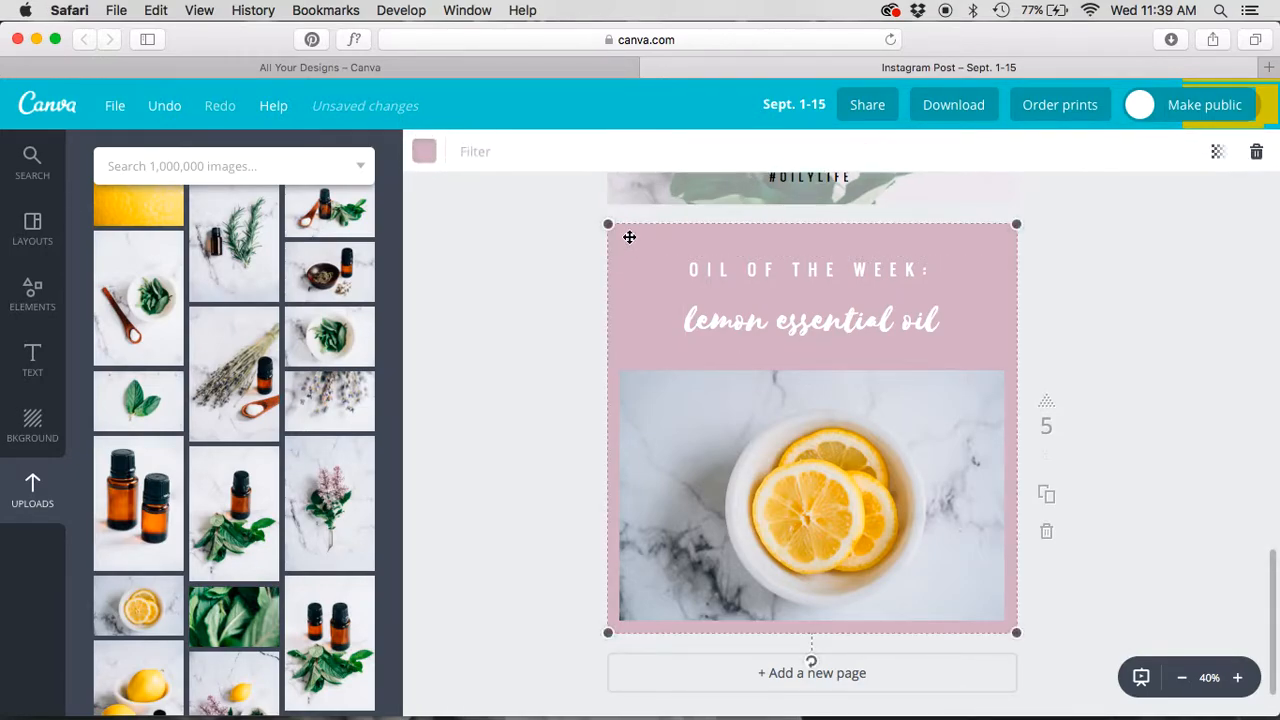
left_click(424, 151)
left_click(513, 241)
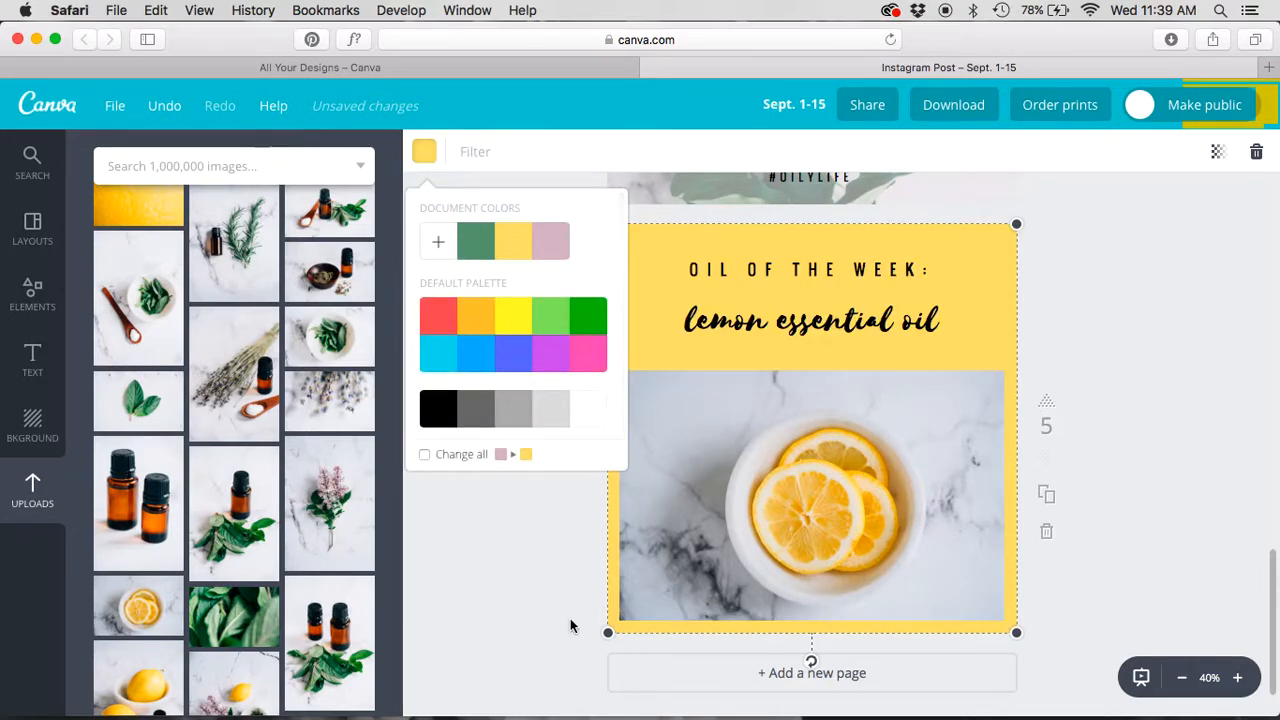
left_click(495, 625)
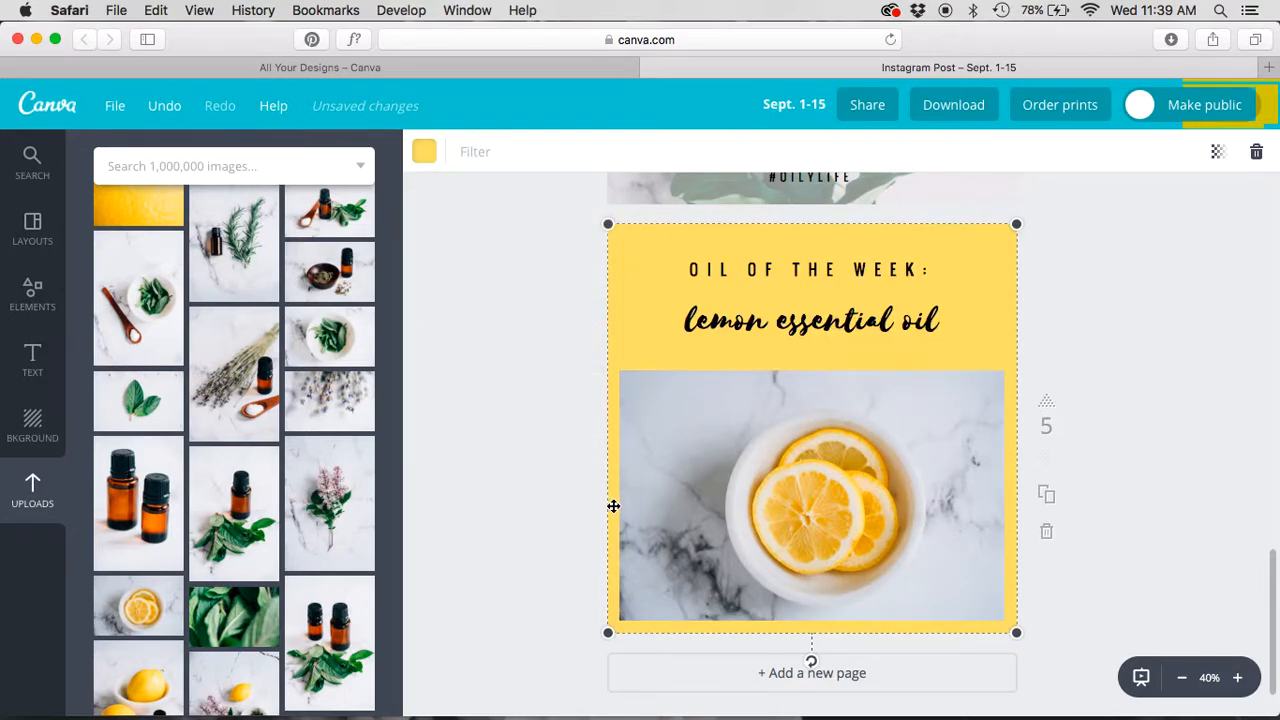
scroll(613, 506, "up", 20)
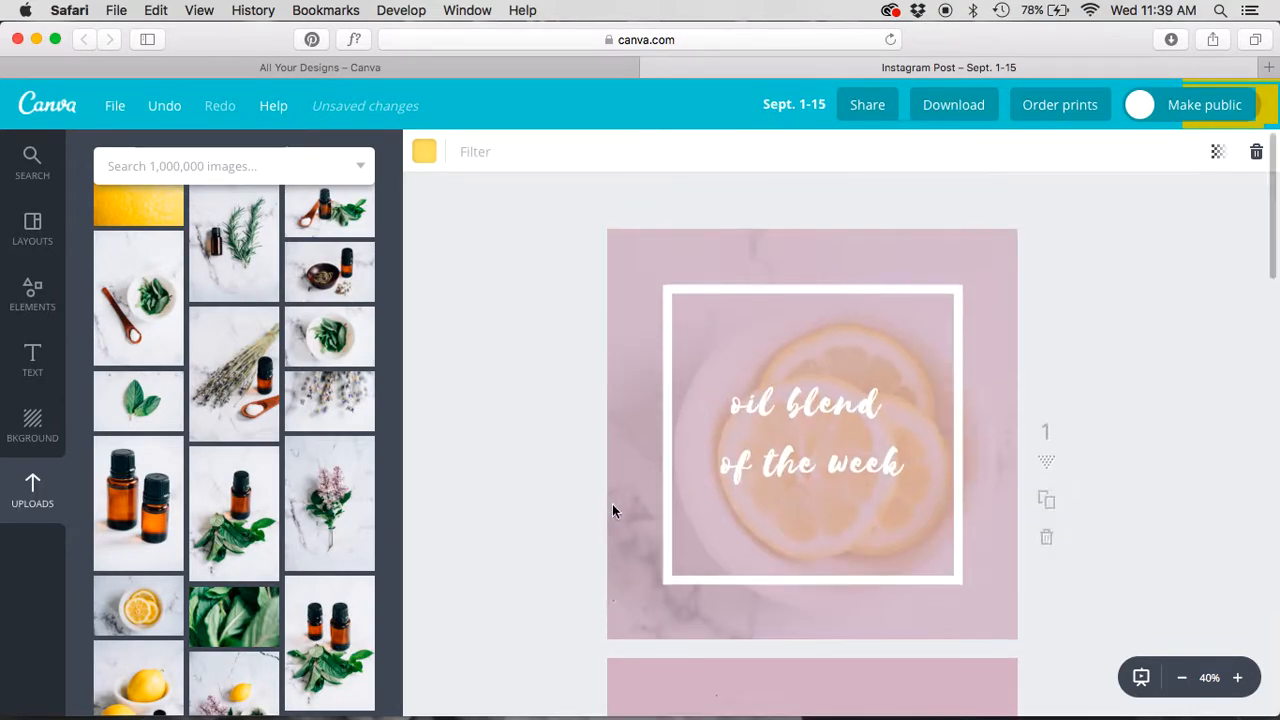
scroll(639, 331, "down", 20)
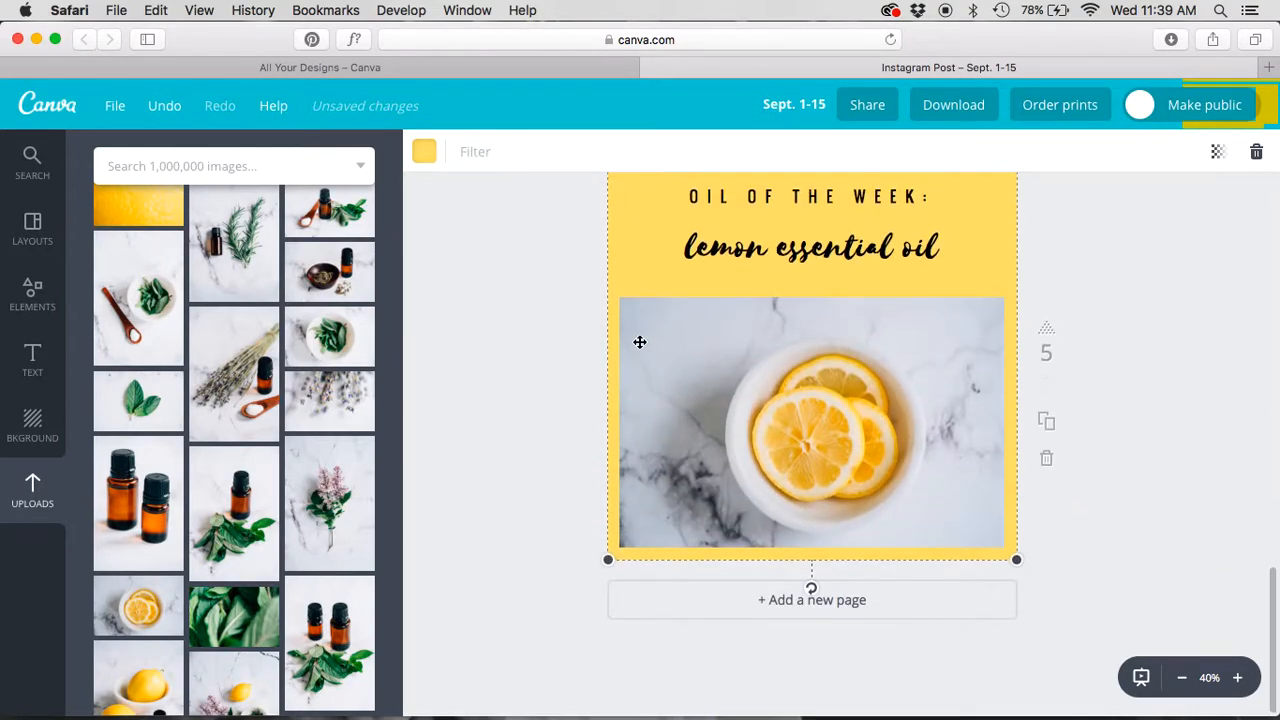
Download all pages of the design as PNG files and close the download confirmation
scroll(586, 420, "up", 20)
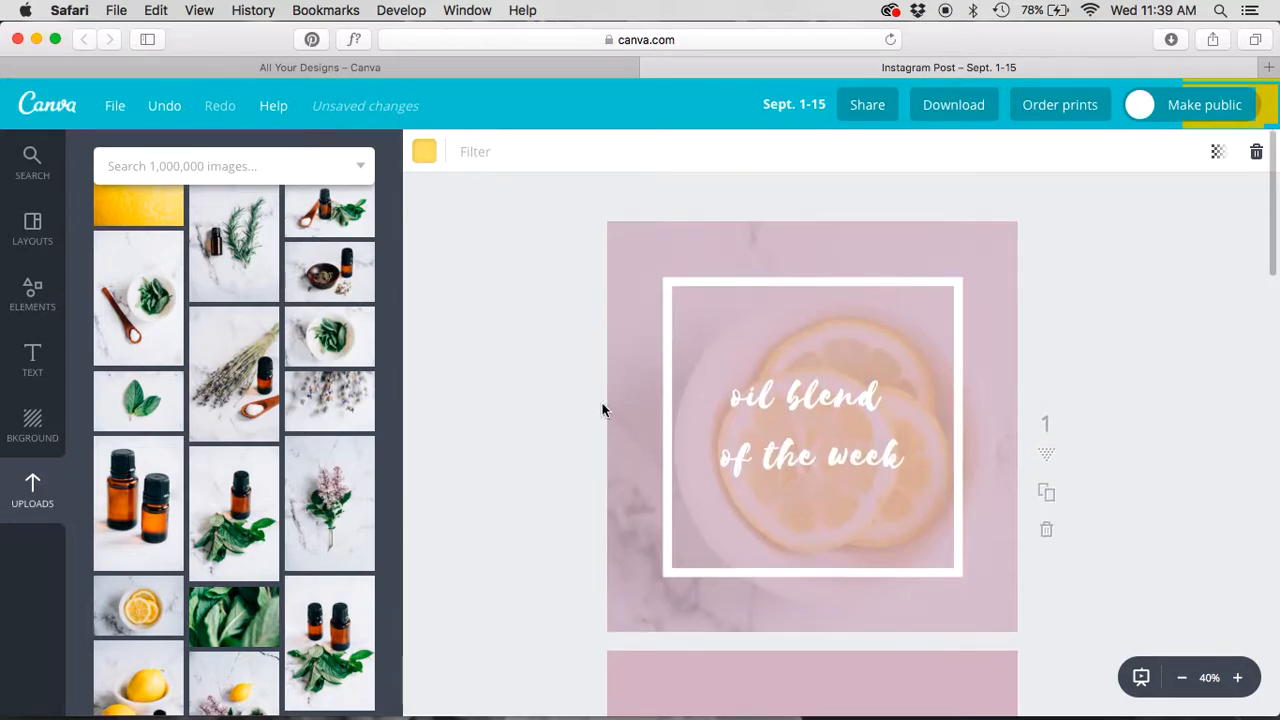
left_click(966, 106)
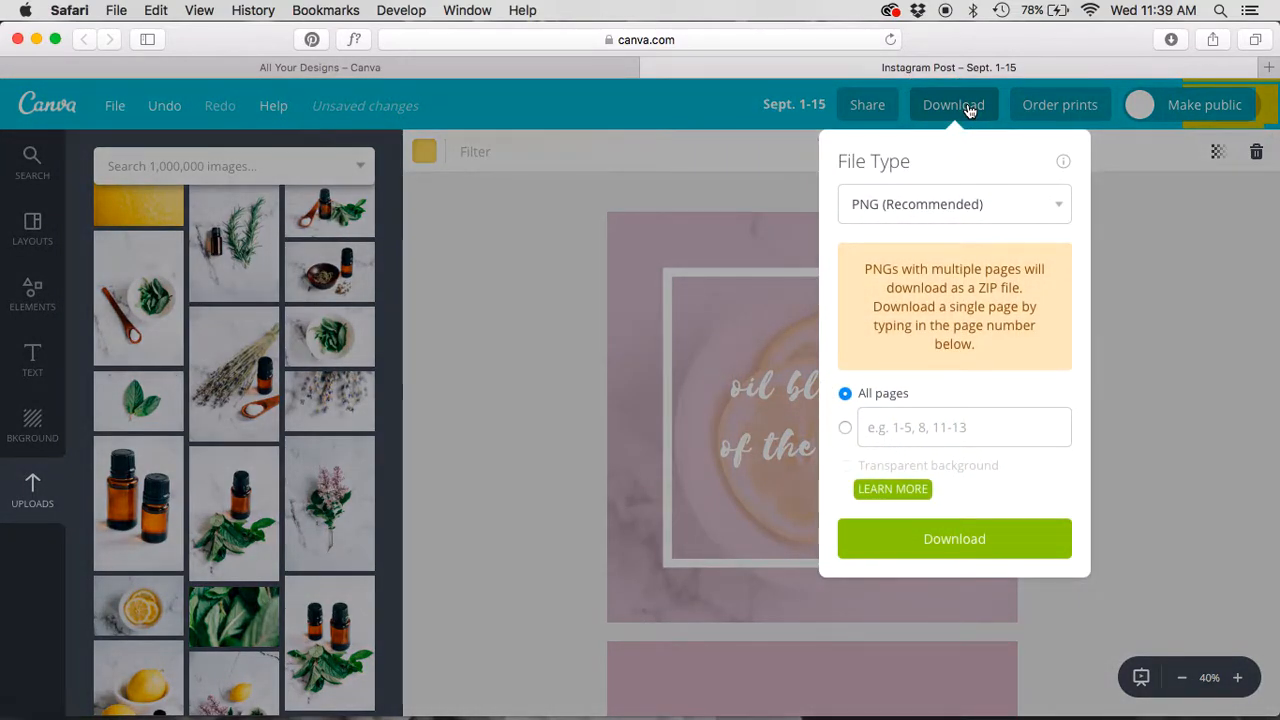
left_click(903, 538)
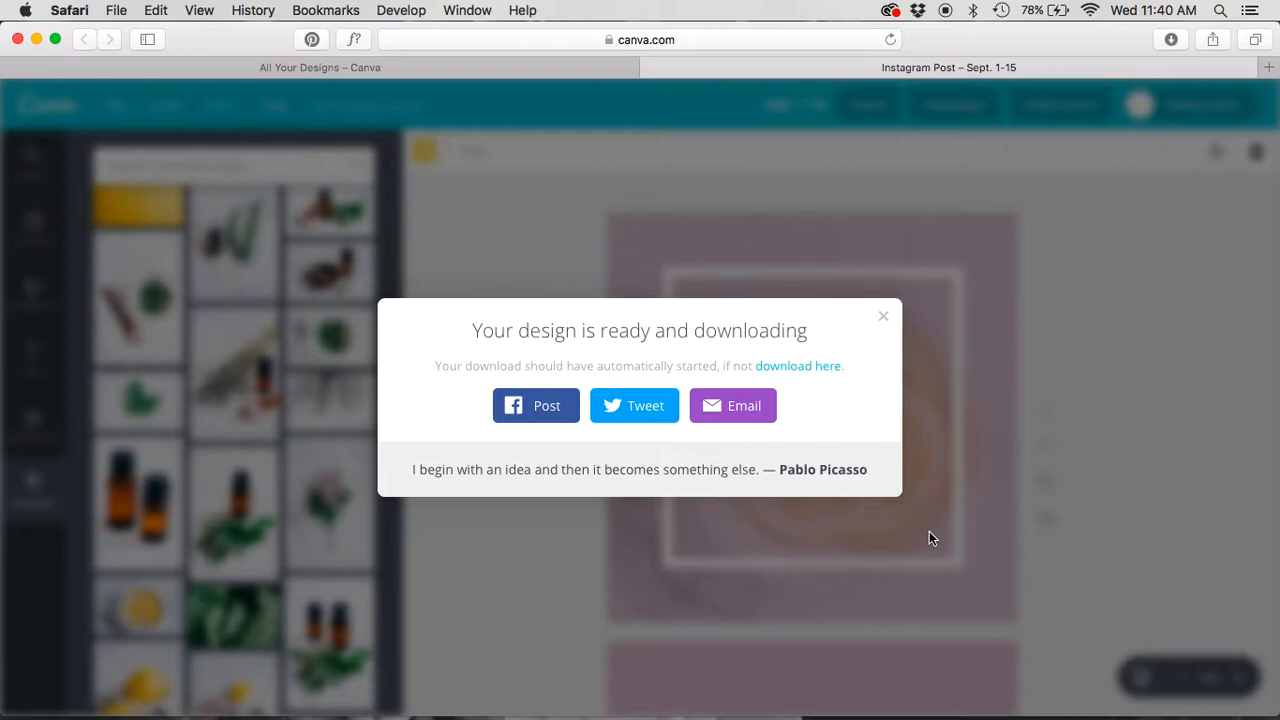
left_click(886, 318)
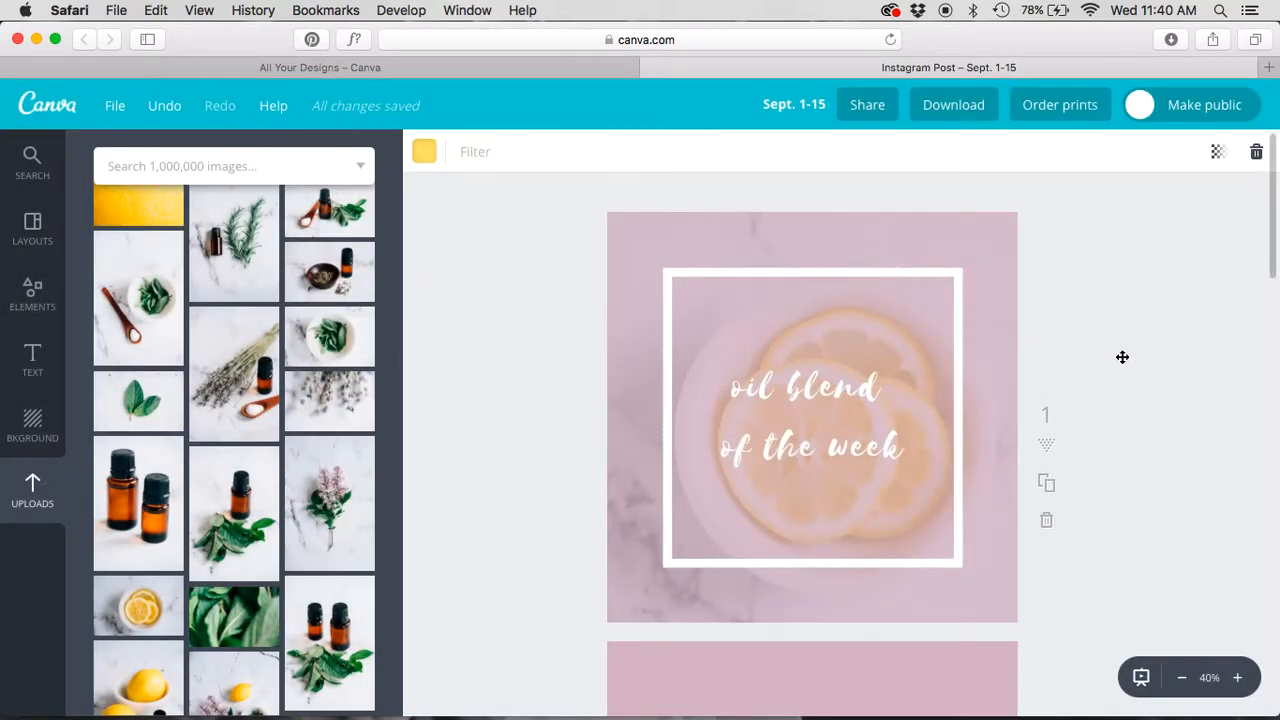
Open the Downloads folder in Finder and select 1.png inside the Sept folder
mouse_move(983, 680)
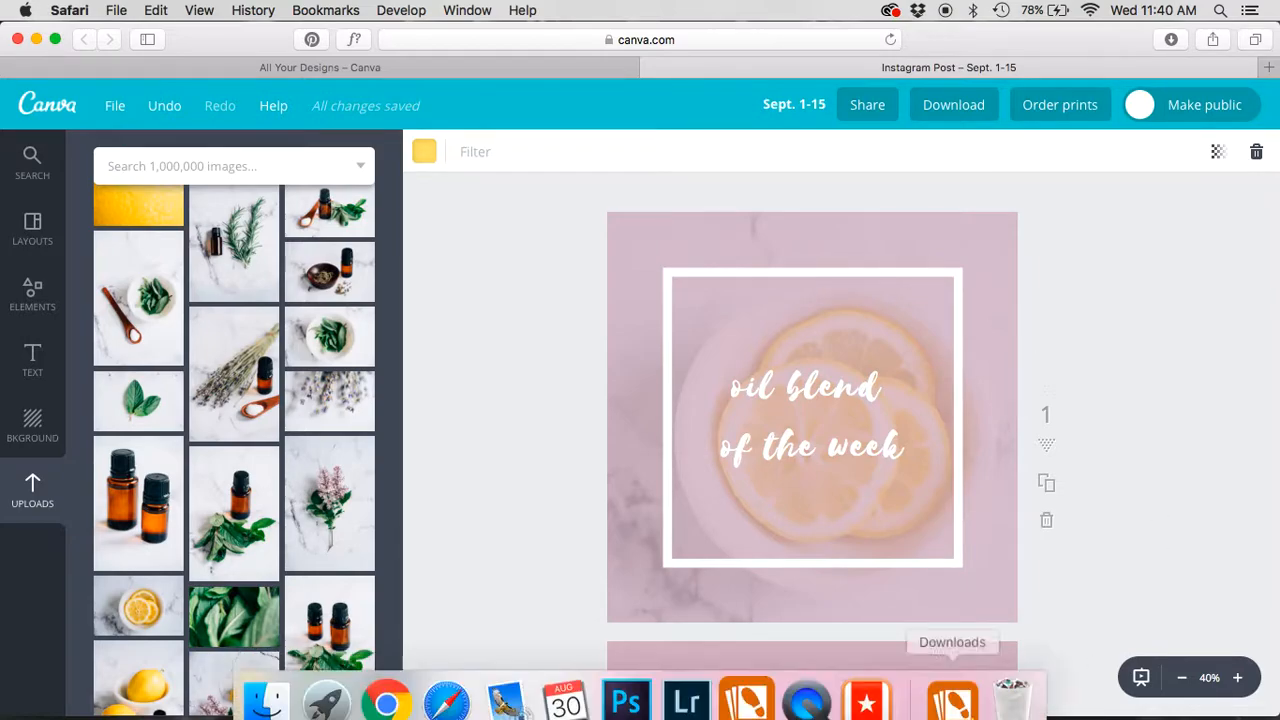
left_click(952, 682)
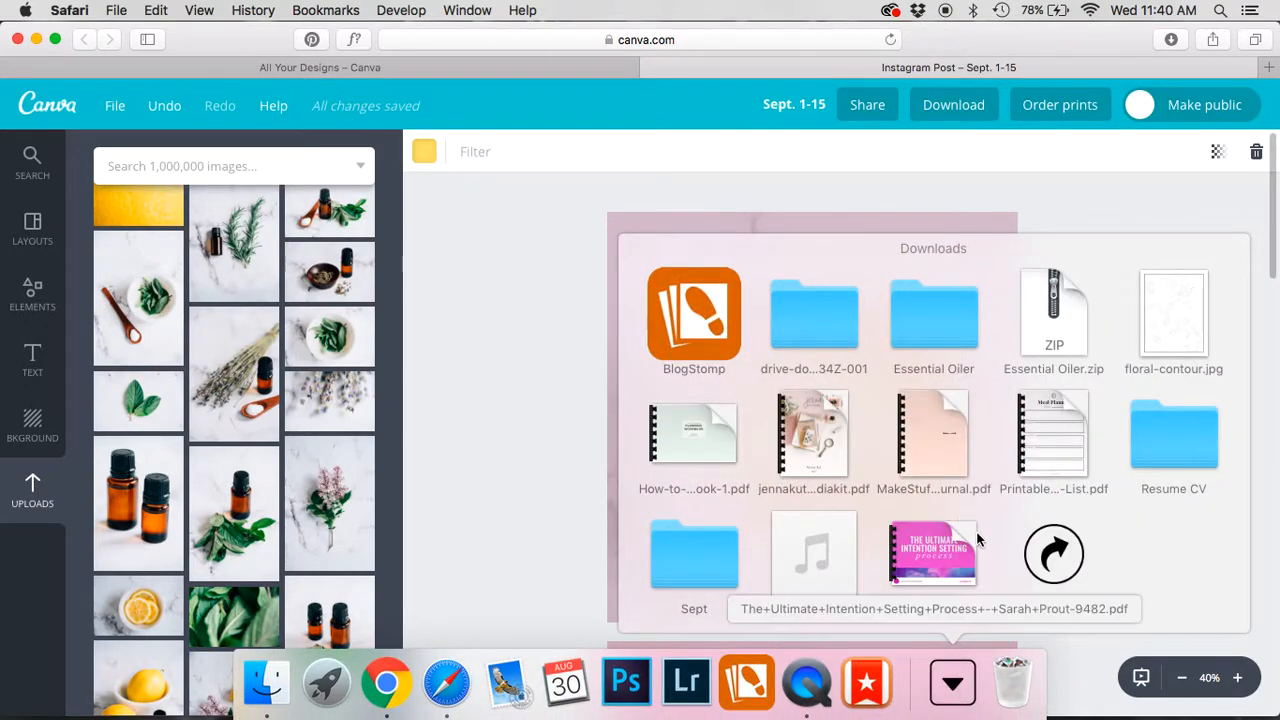
left_click(1043, 530)
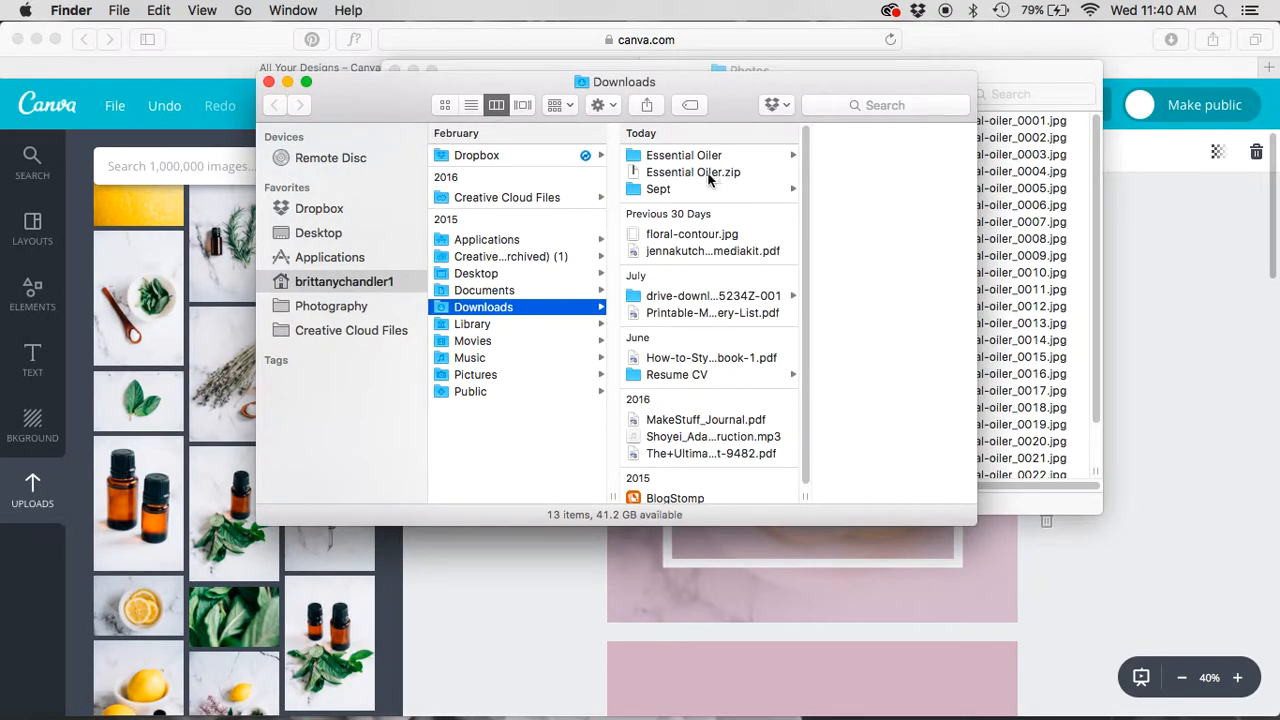
left_click(659, 189)
left_click(829, 153)
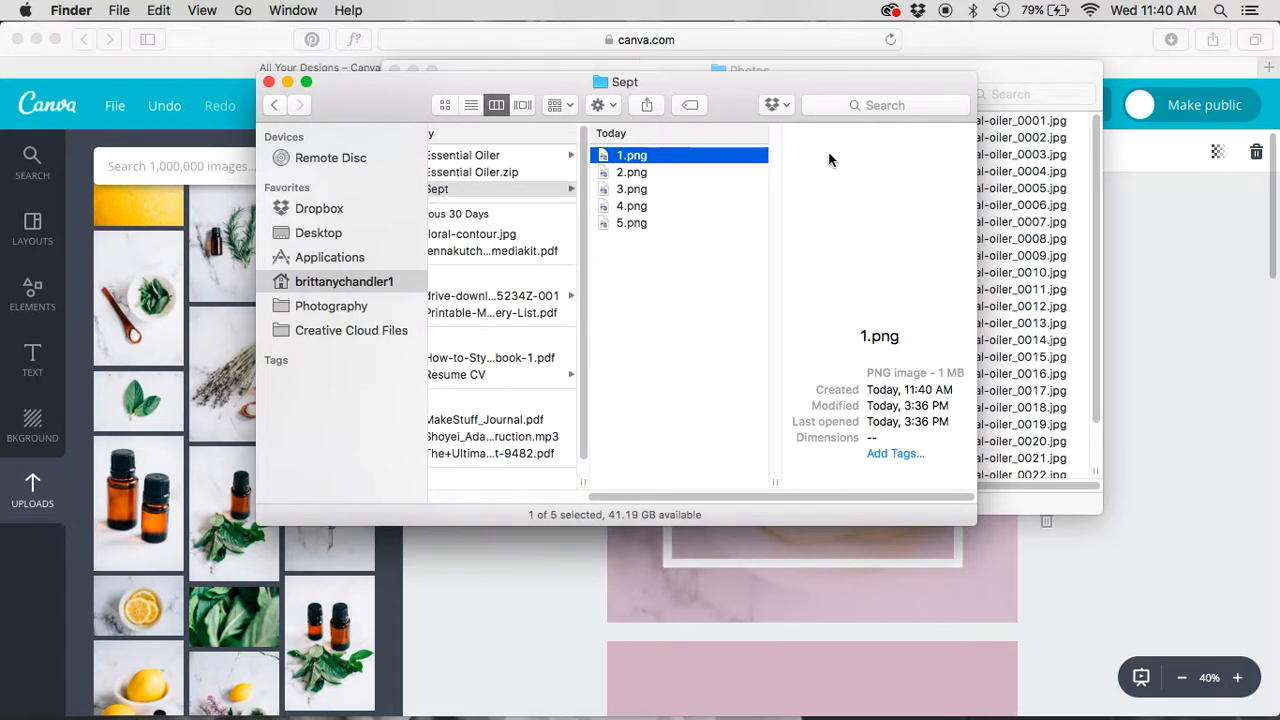
Preview the downloaded images 1.png through 5.png in Finder, close the preview and switch back to Canva in Safari
left_click(1138, 309)
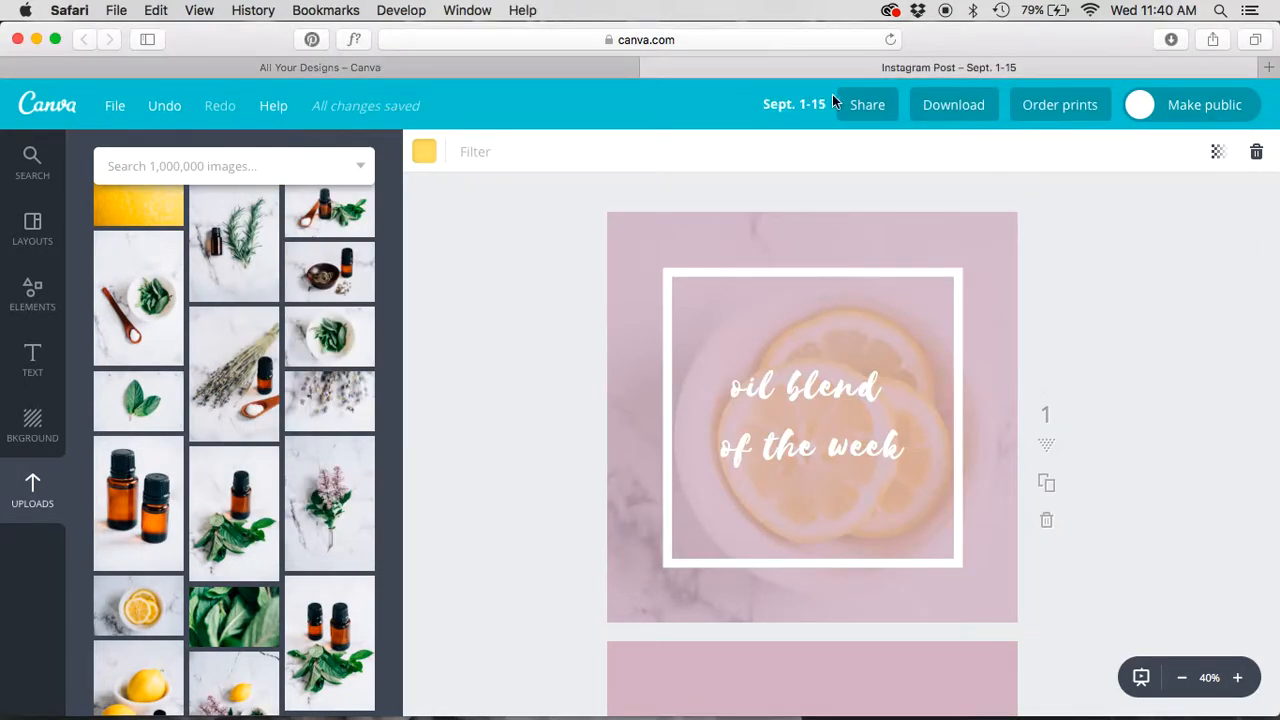
mouse_move(286, 706)
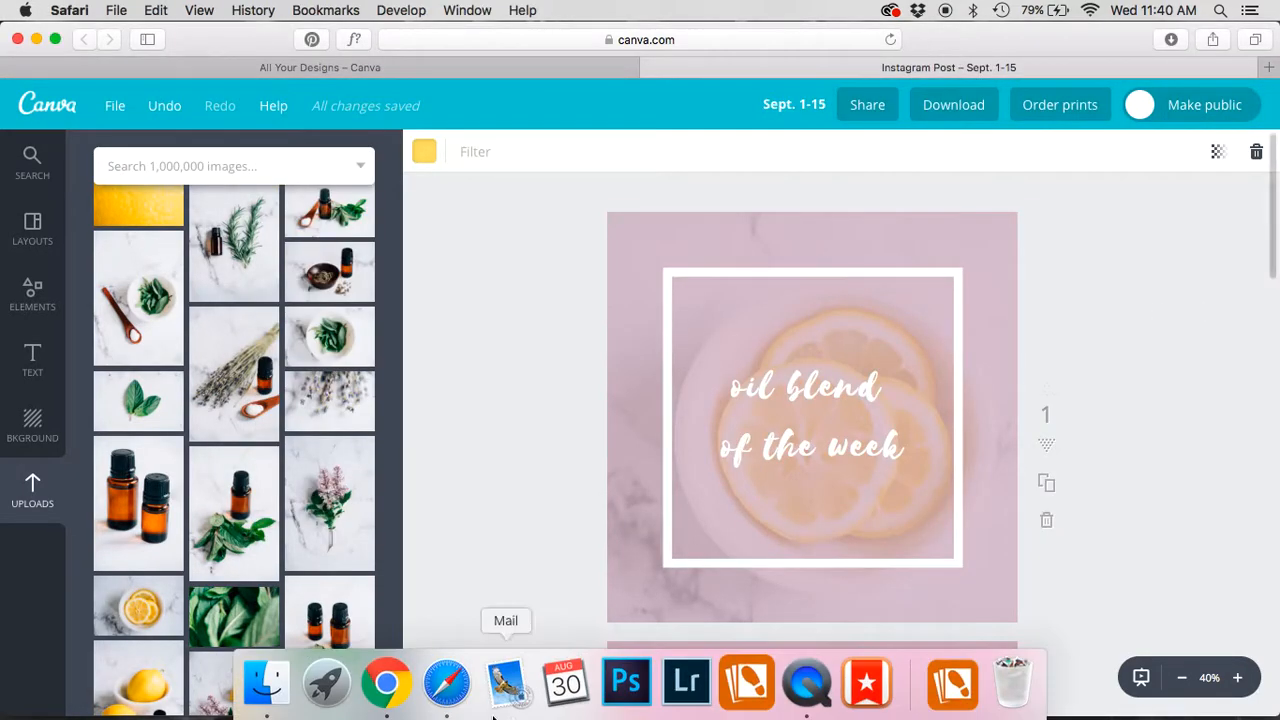
left_click(266, 684)
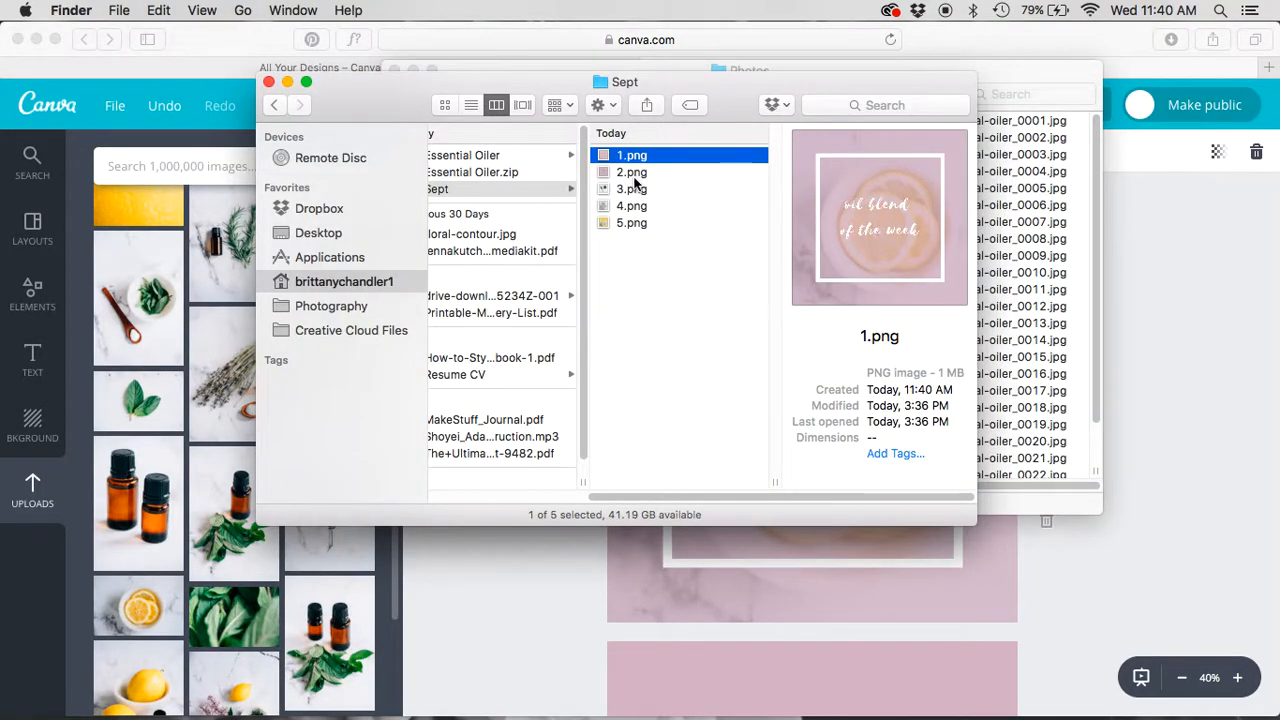
key("space")
key("Down")
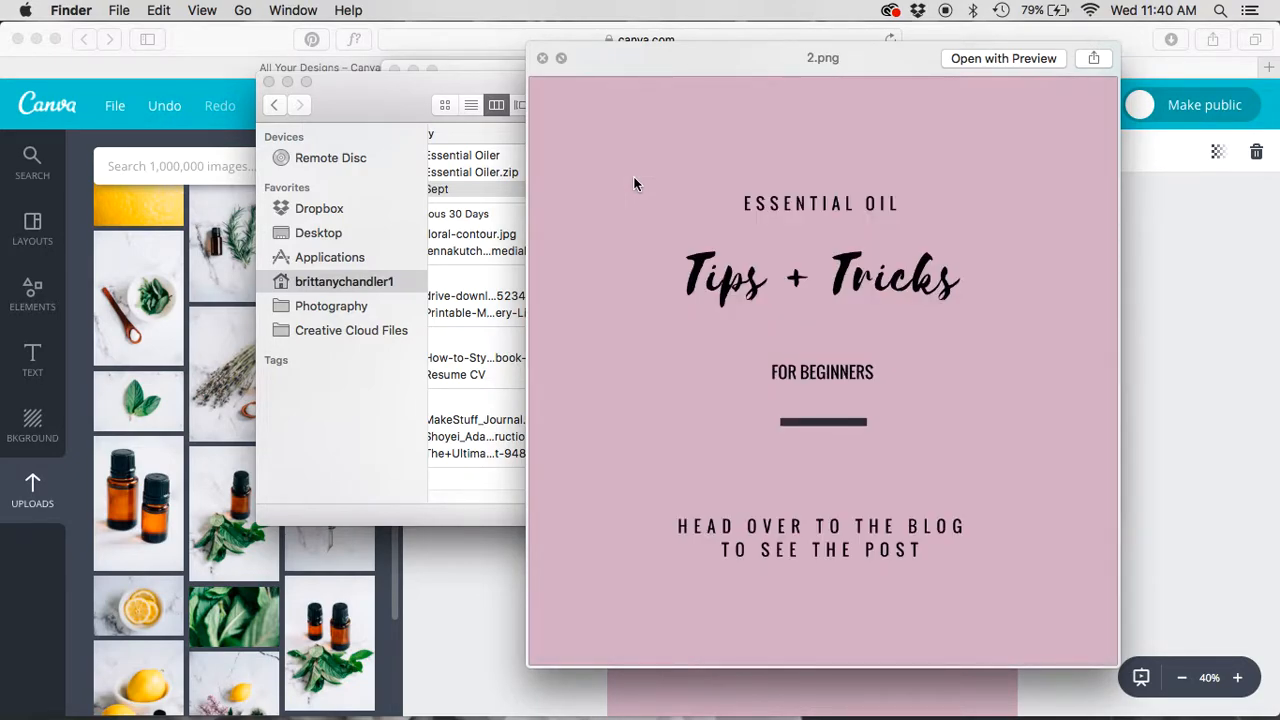
key("Down")
key("Down")
key("Down")
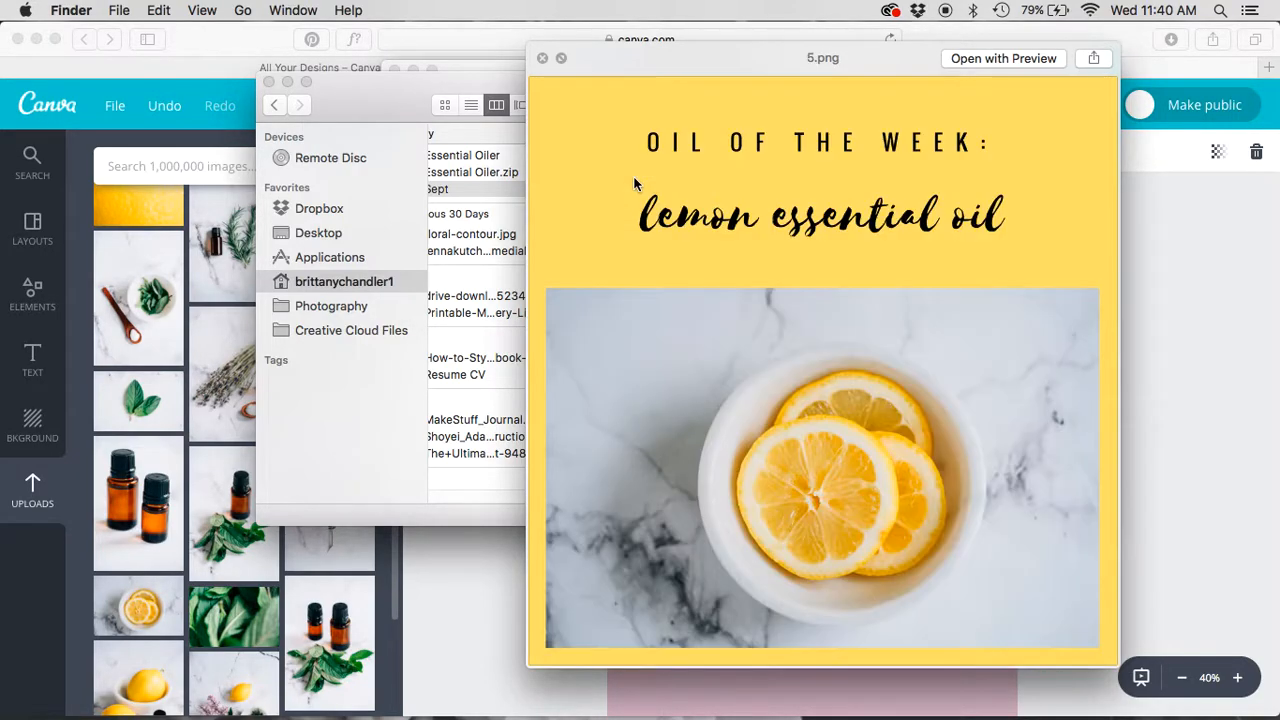
key("space")
key("super+Tab")
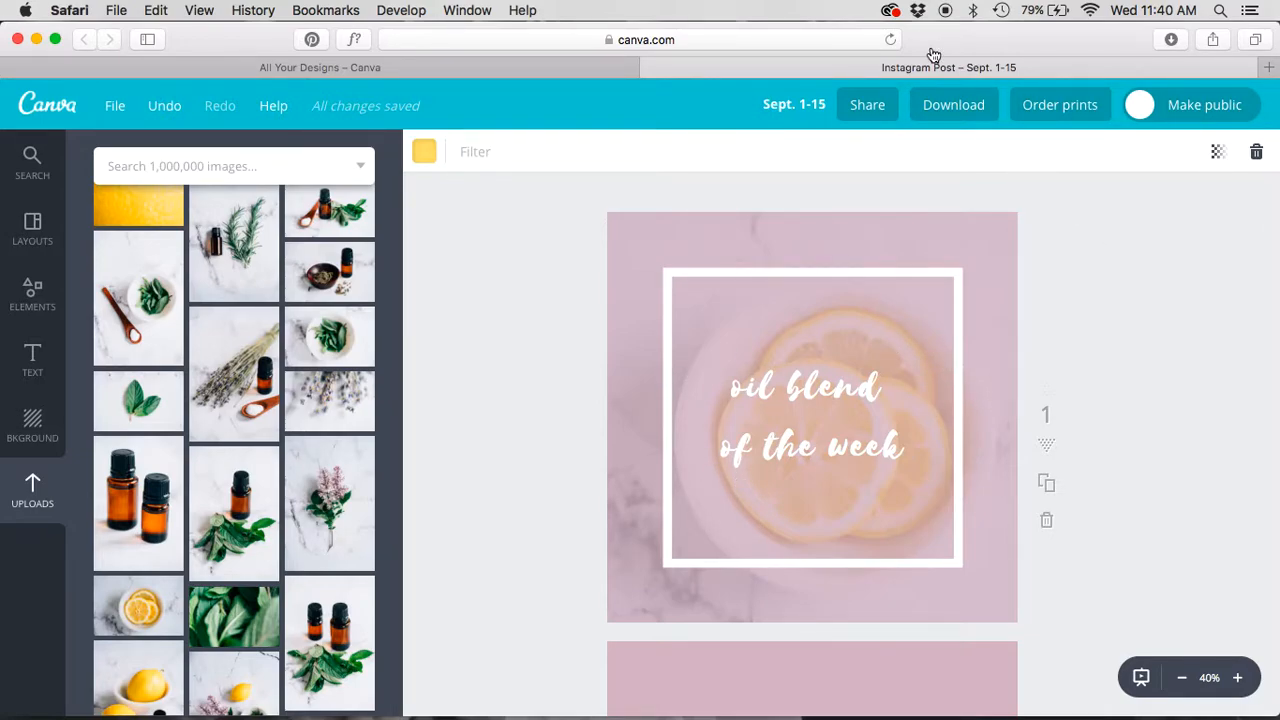
Download only page 5, the "OIL OF THE WEEK:" page, as a PNG and close the download confirmation
scroll(923, 551, "down", 5)
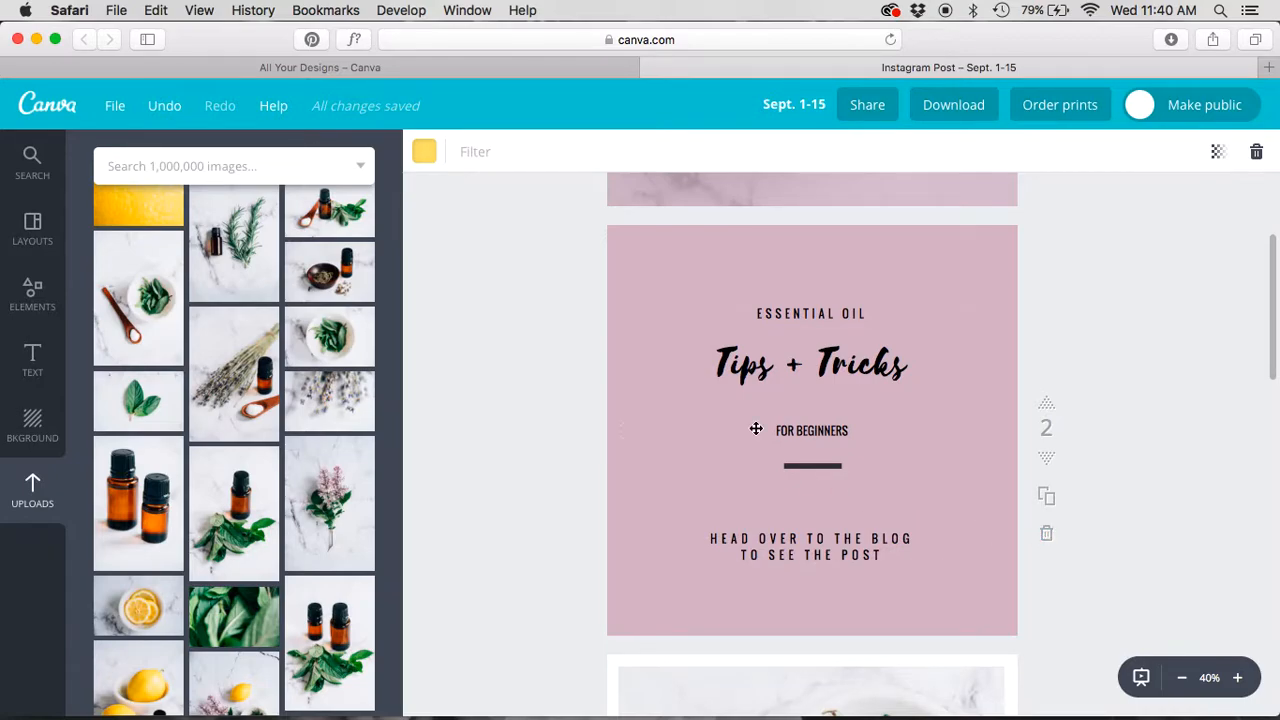
scroll(957, 443, "down", 3)
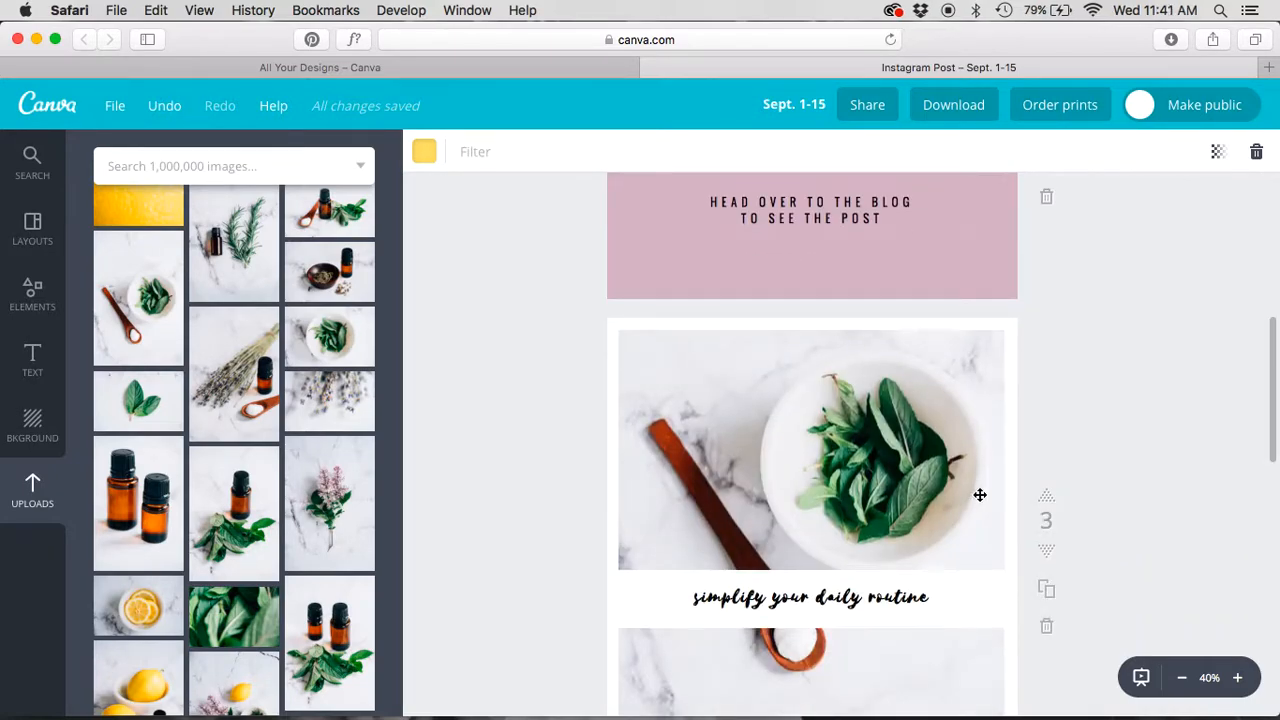
scroll(917, 457, "down", 5)
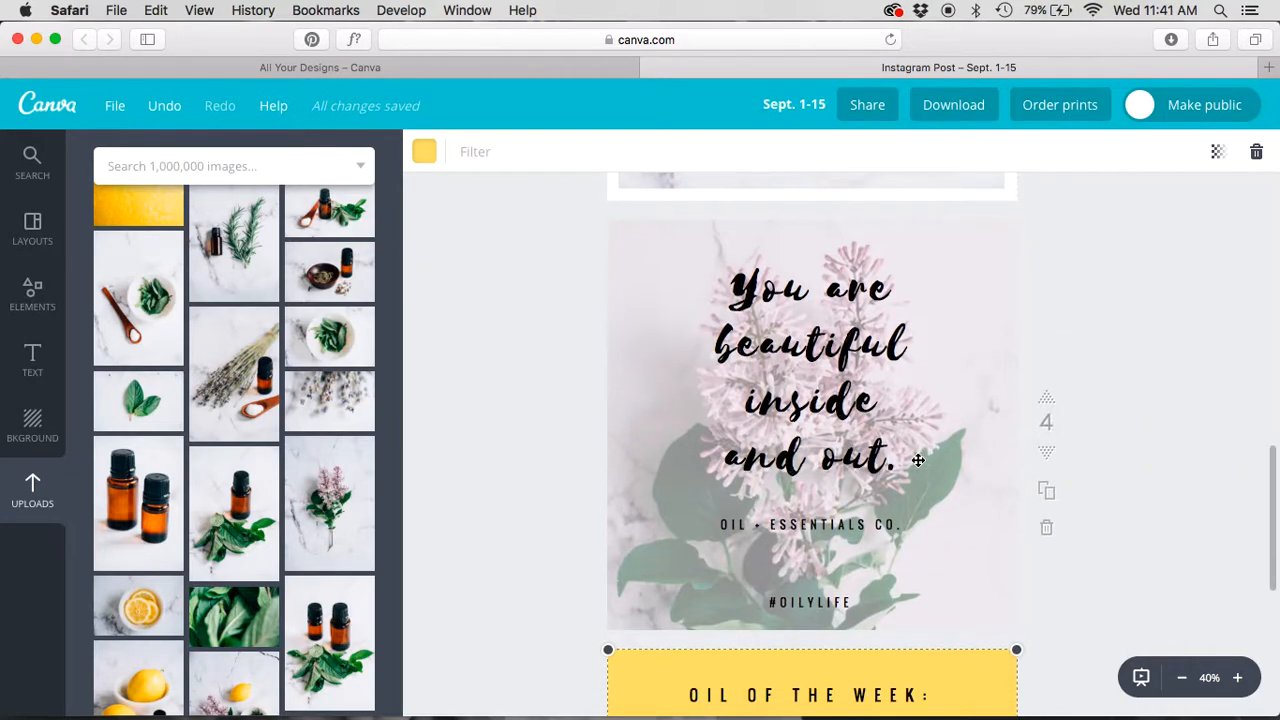
scroll(917, 459, "down", 5)
scroll(896, 333, "up", 2)
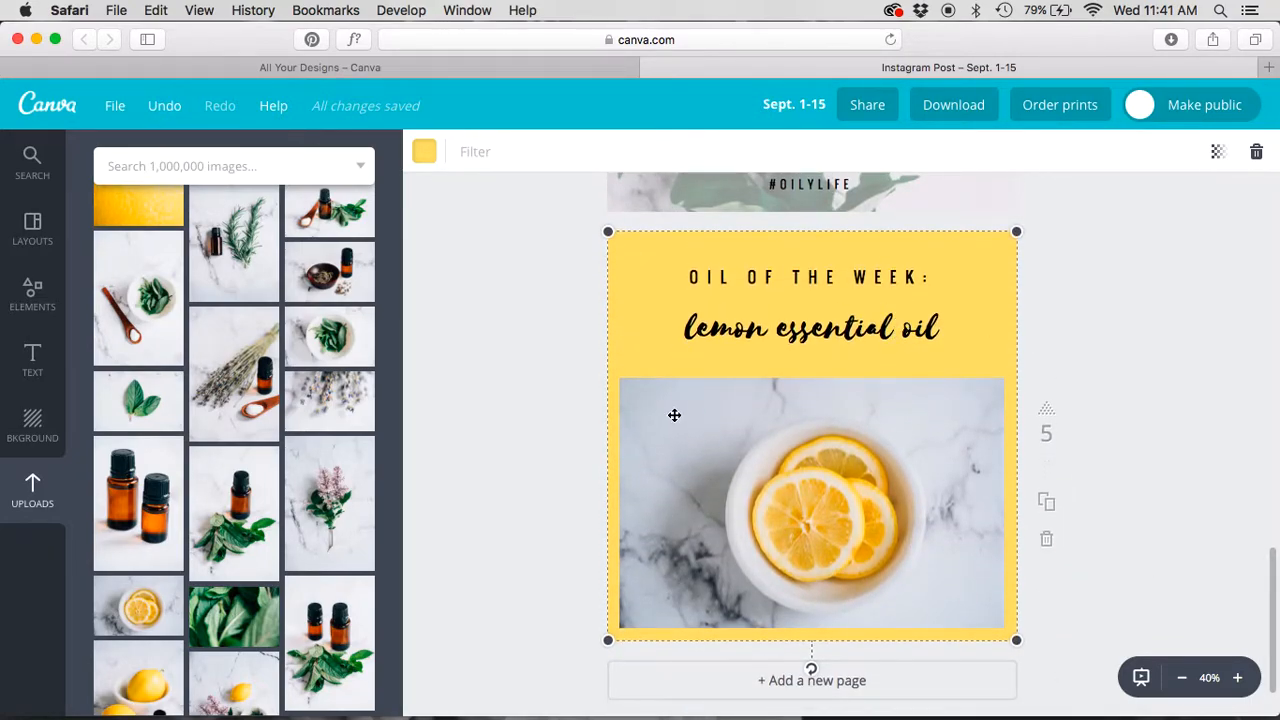
left_click(956, 112)
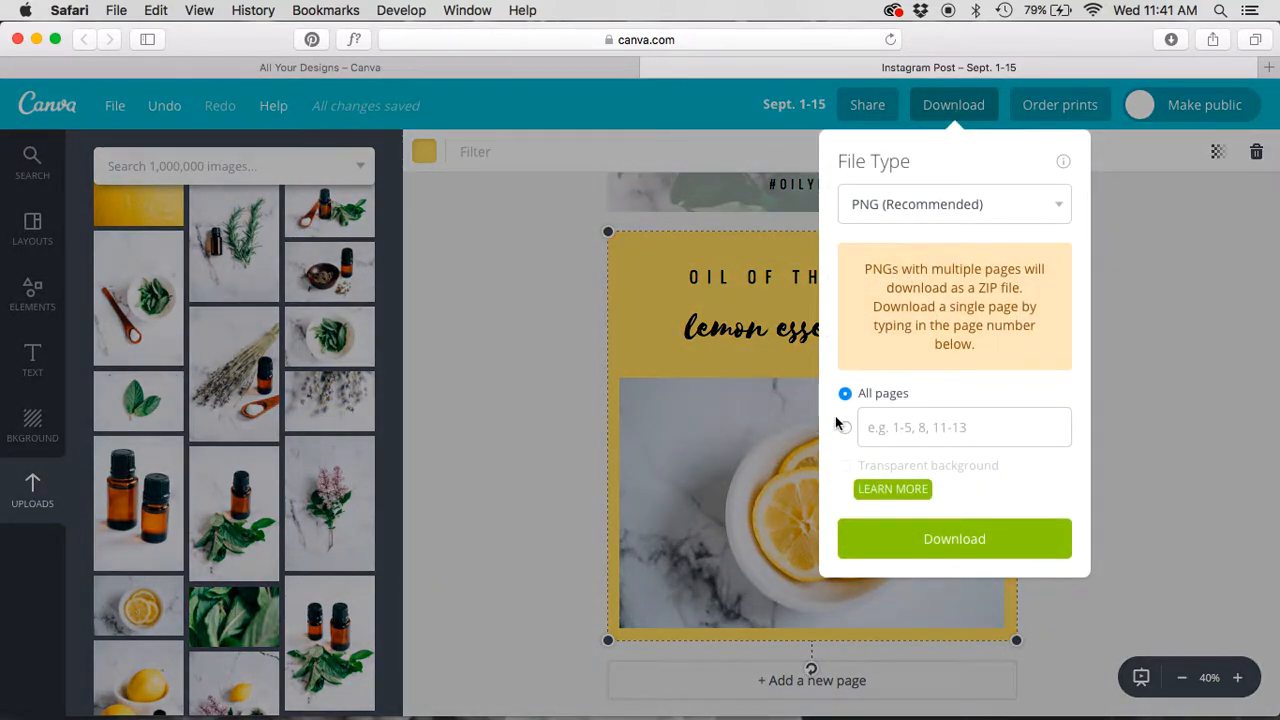
left_click(846, 429)
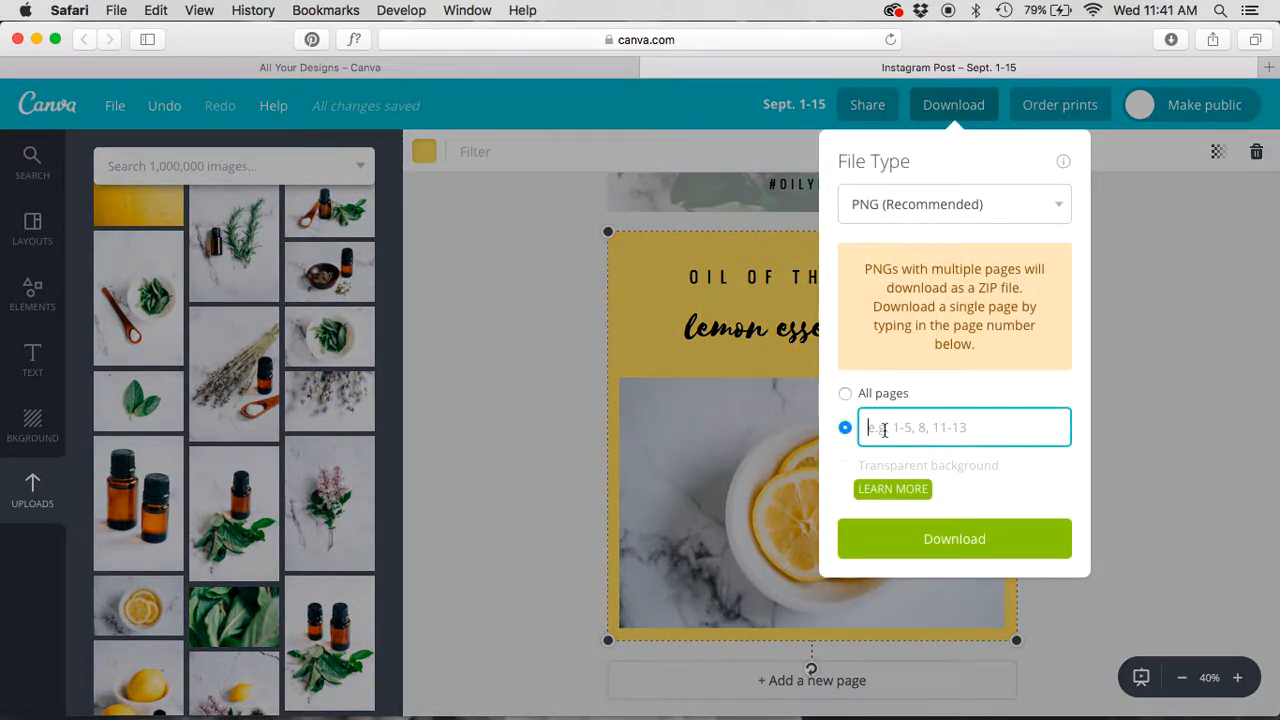
type("5")
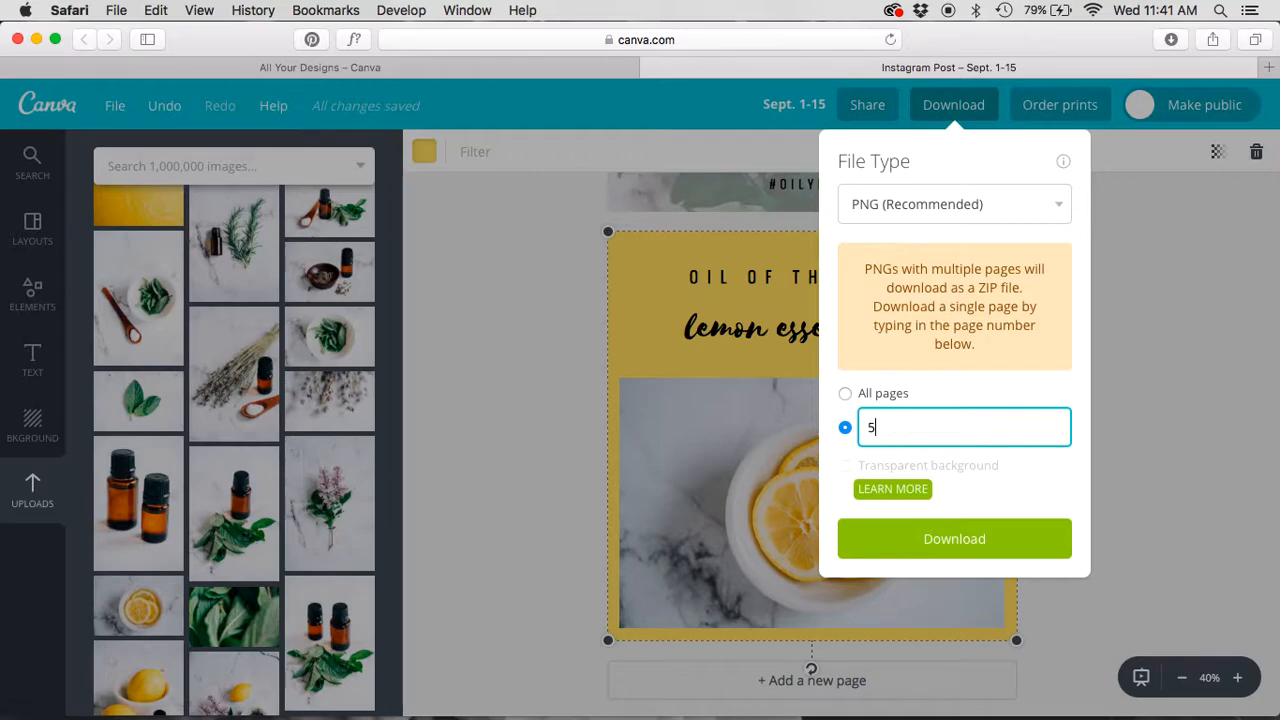
left_click(929, 559)
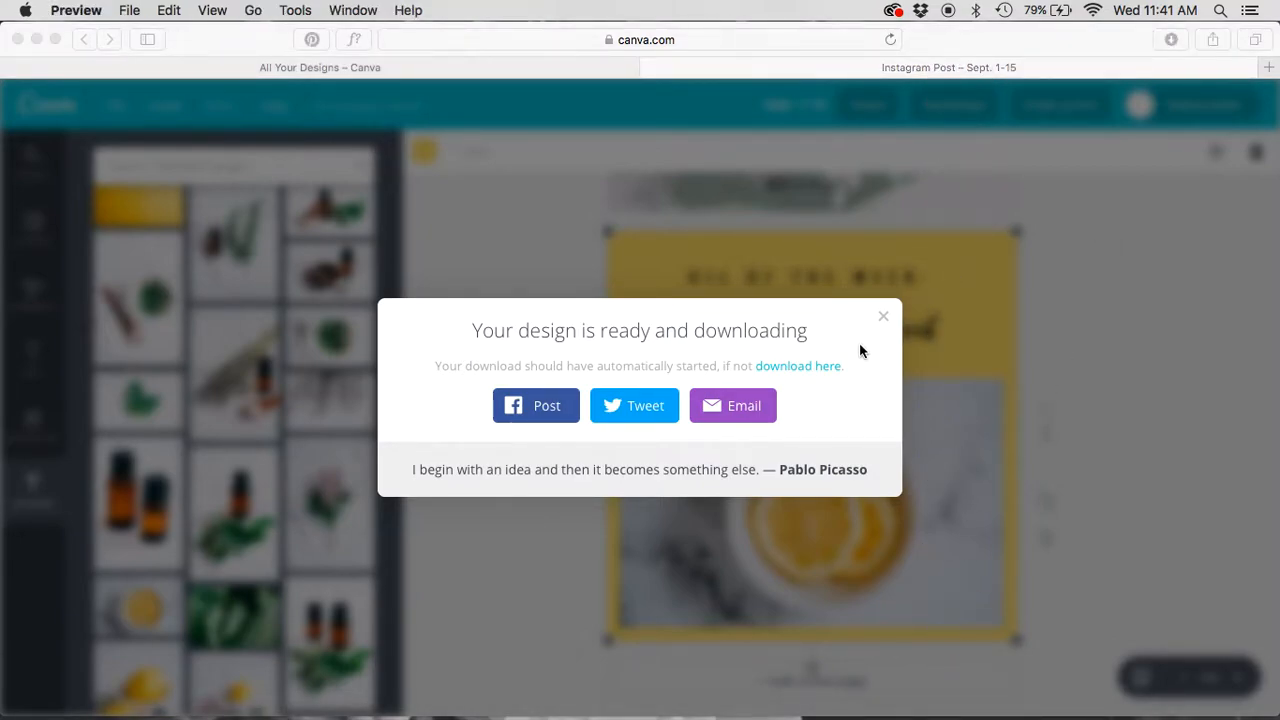
left_click(883, 318)
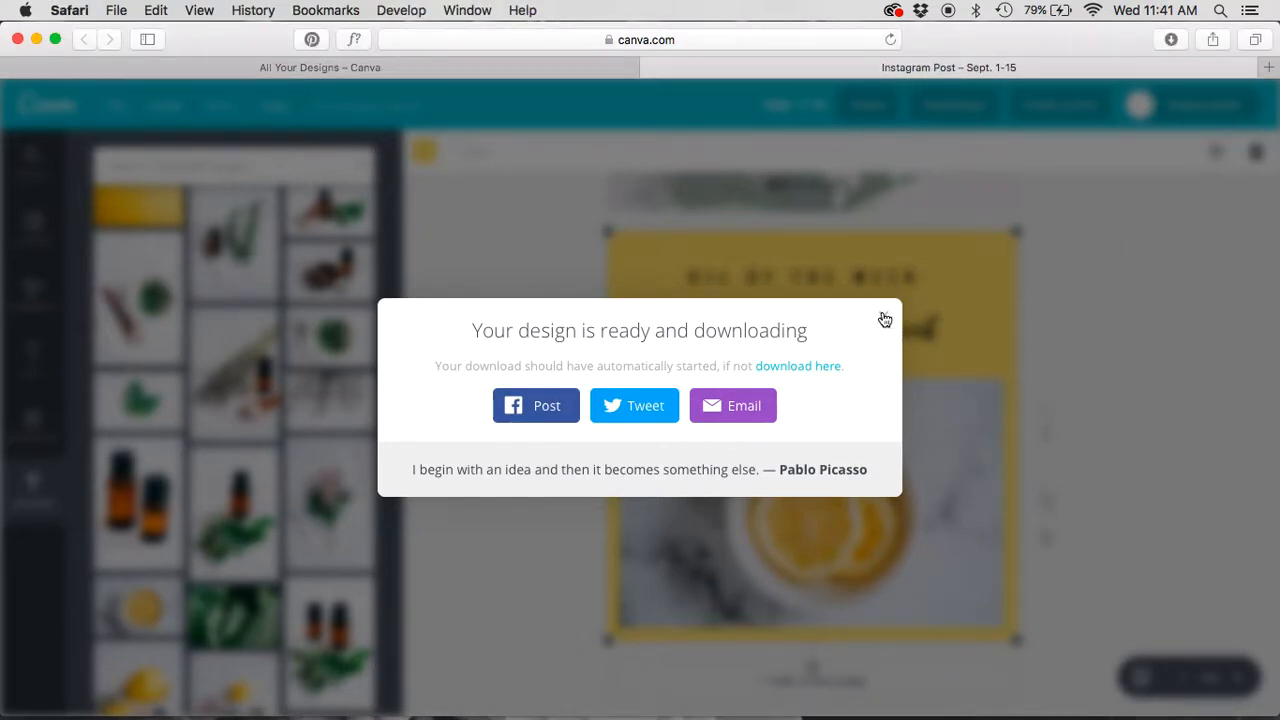
left_click(883, 318)
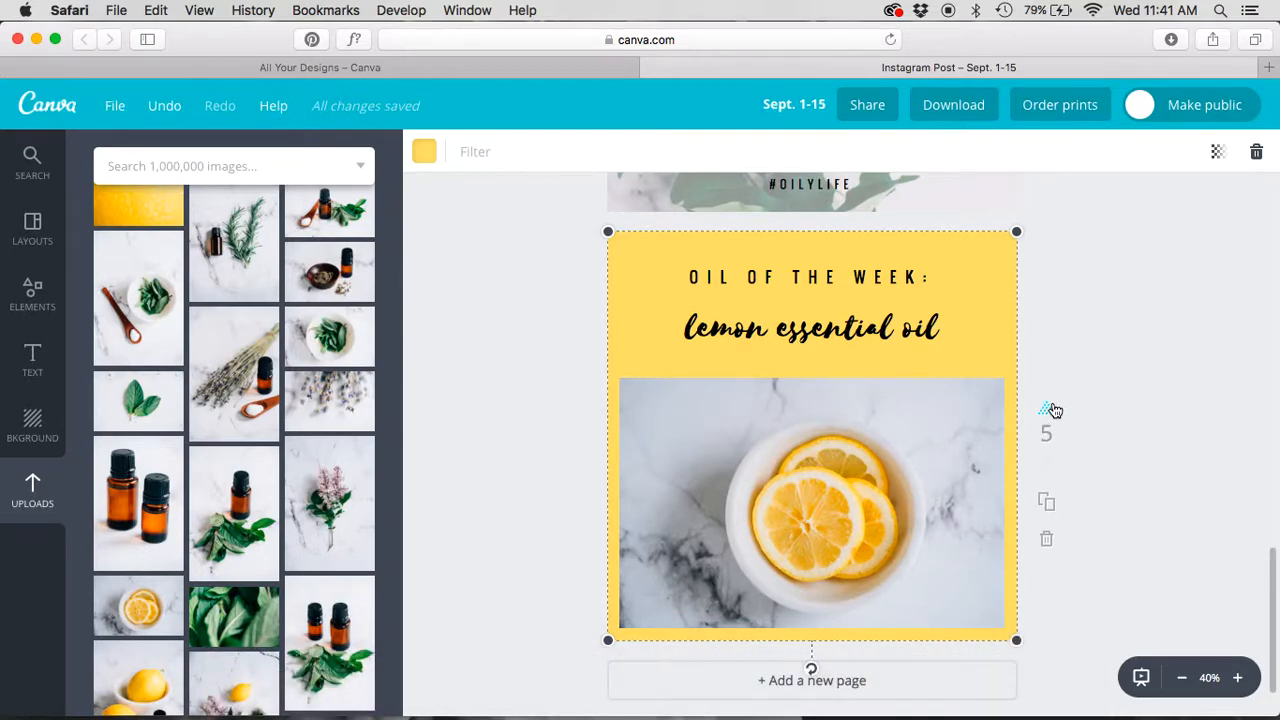
Delete pages 5, 4, 3 and 2, keeping only the "oil blend of the week" page
scroll(1055, 411, "up", 5)
scroll(1055, 411, "up", 15)
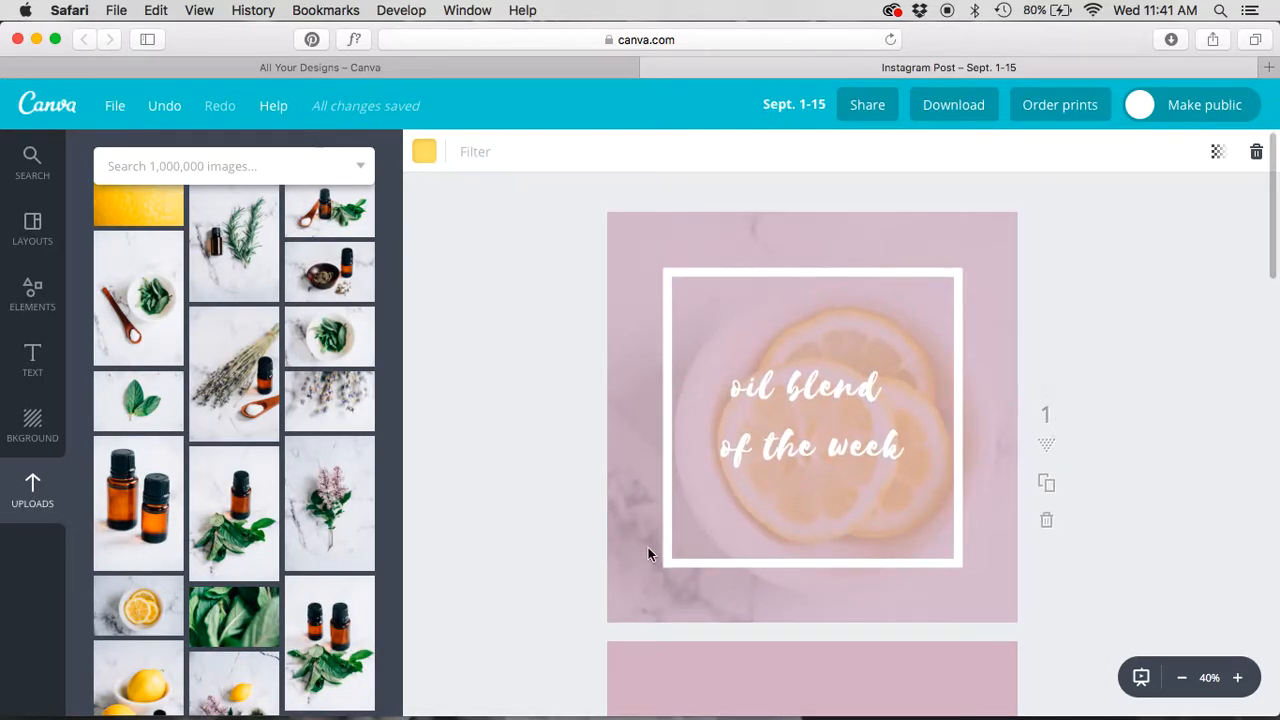
scroll(538, 343, "down", 20)
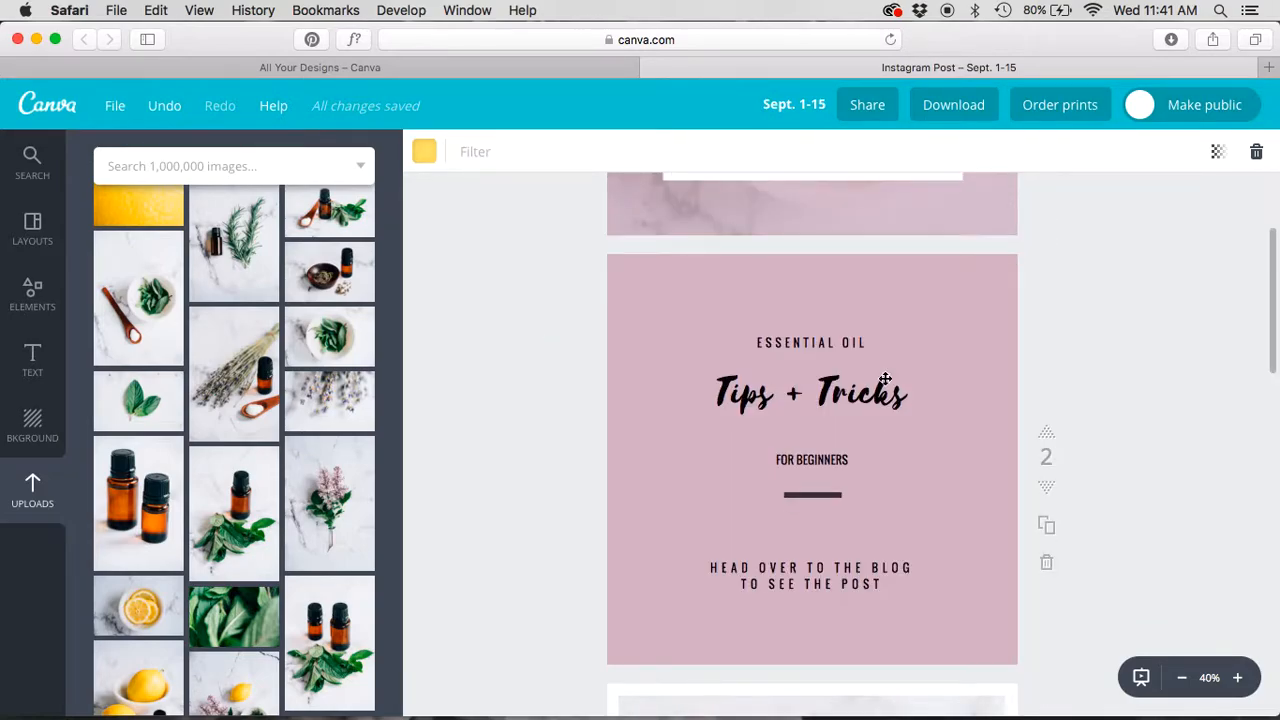
scroll(886, 609, "up", 5)
scroll(886, 609, "down", 6)
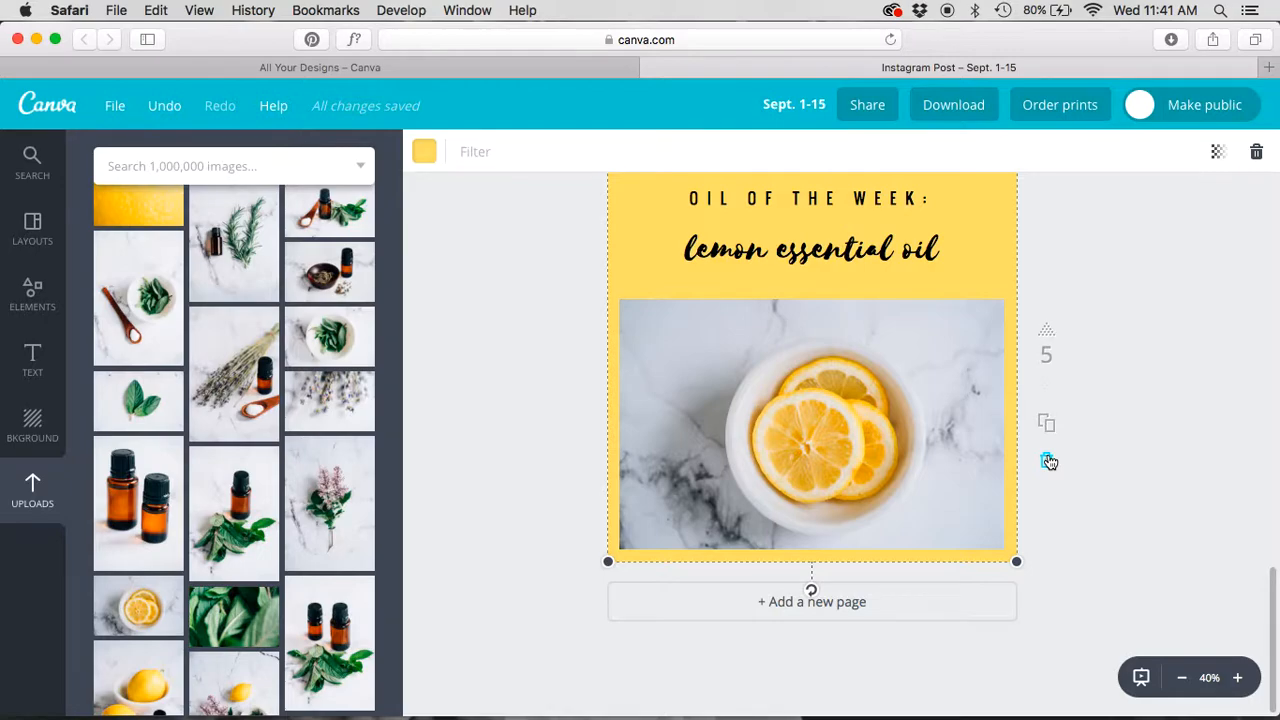
left_click(1048, 462)
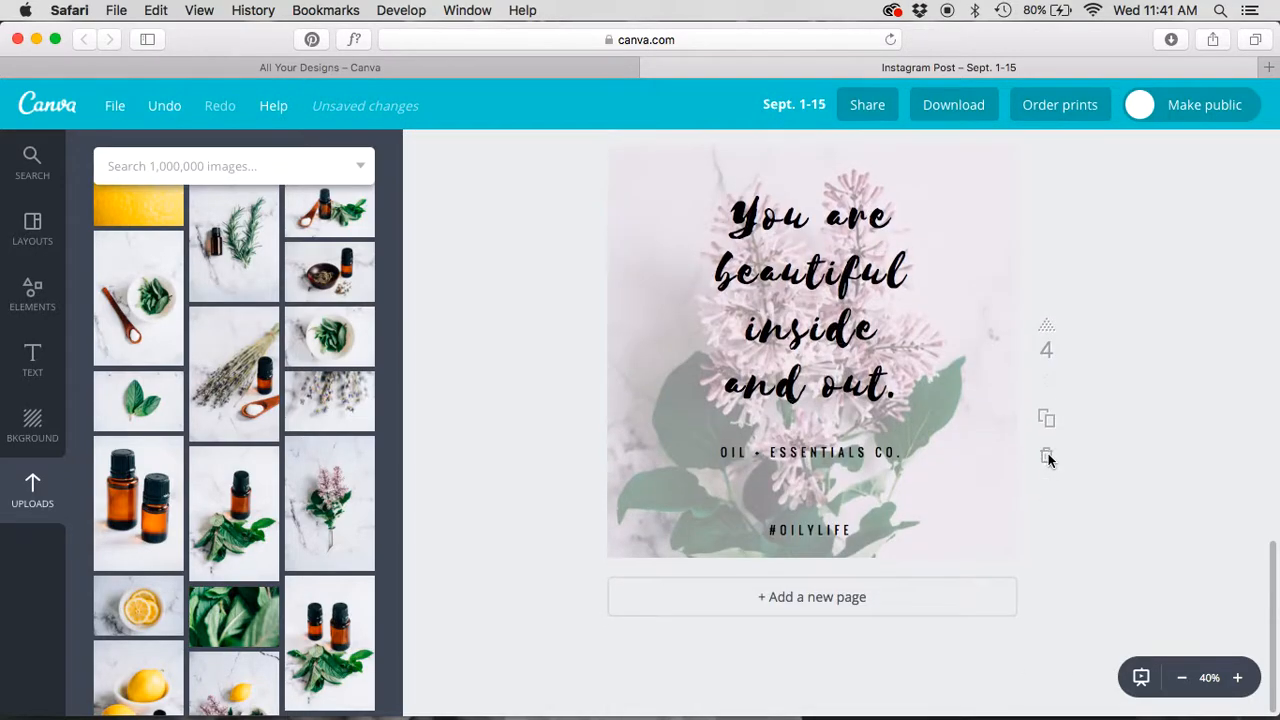
left_click(1048, 462)
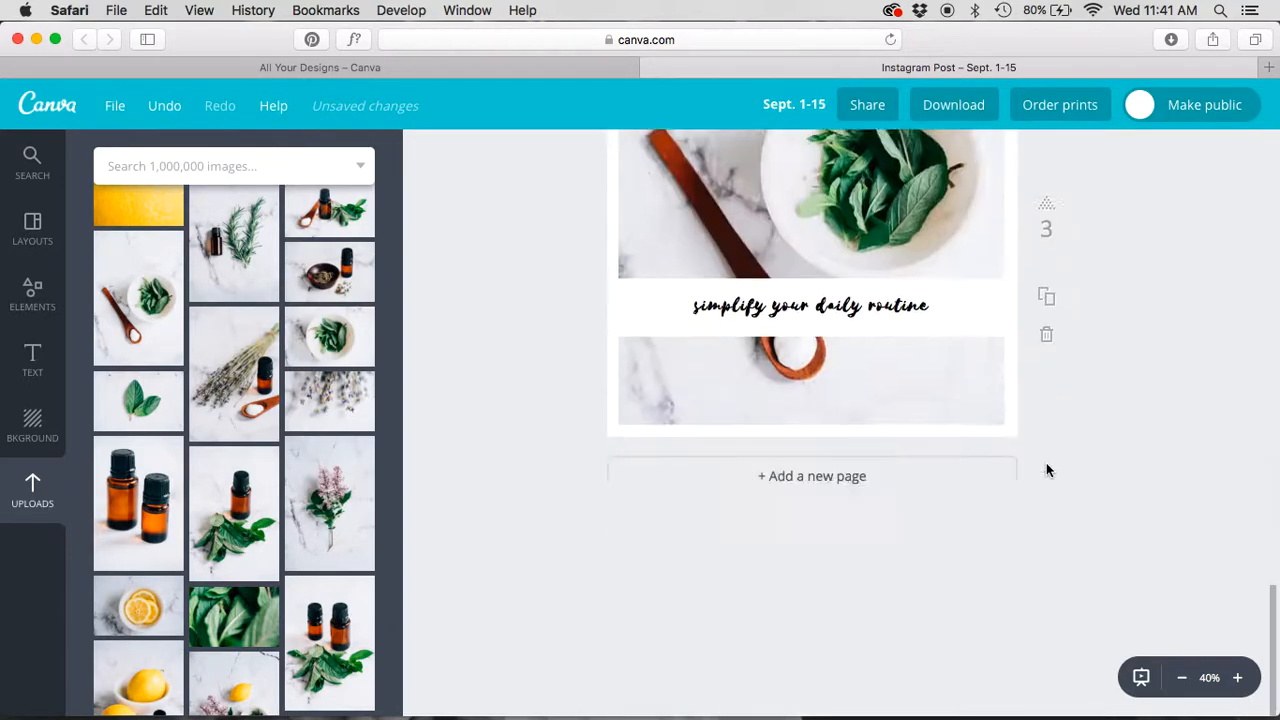
left_click(1046, 462)
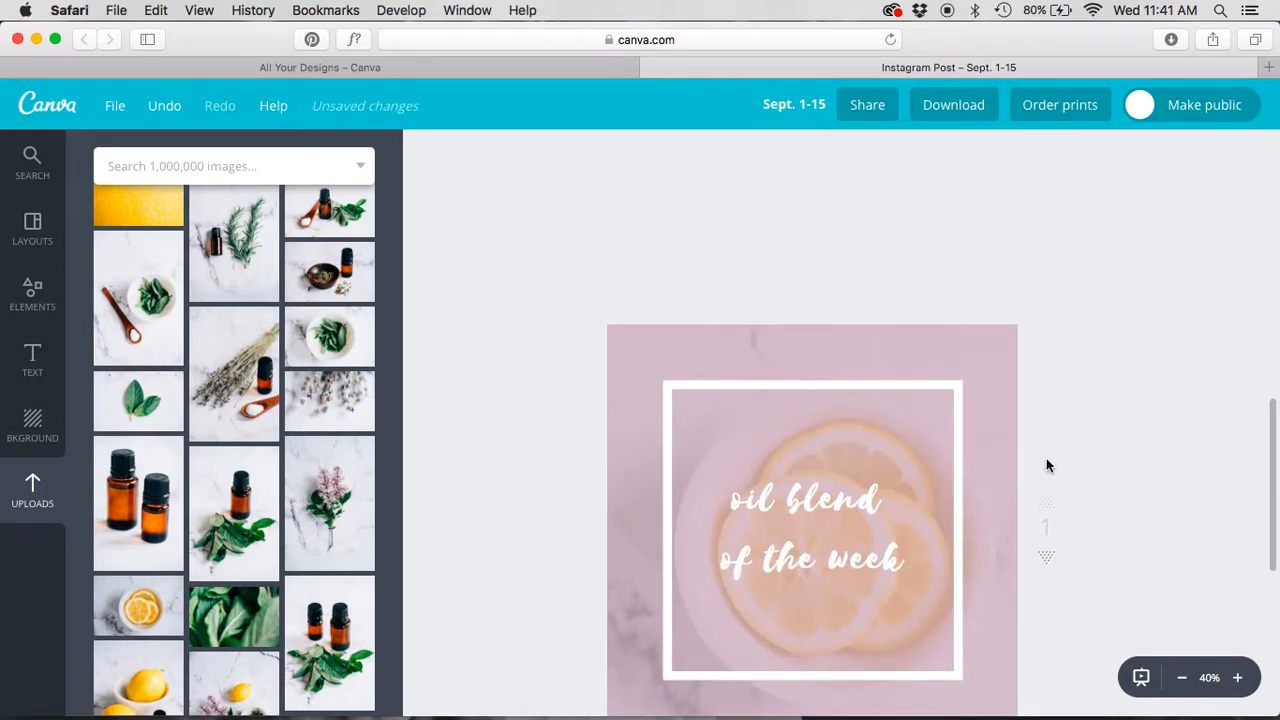
left_click(1047, 458)
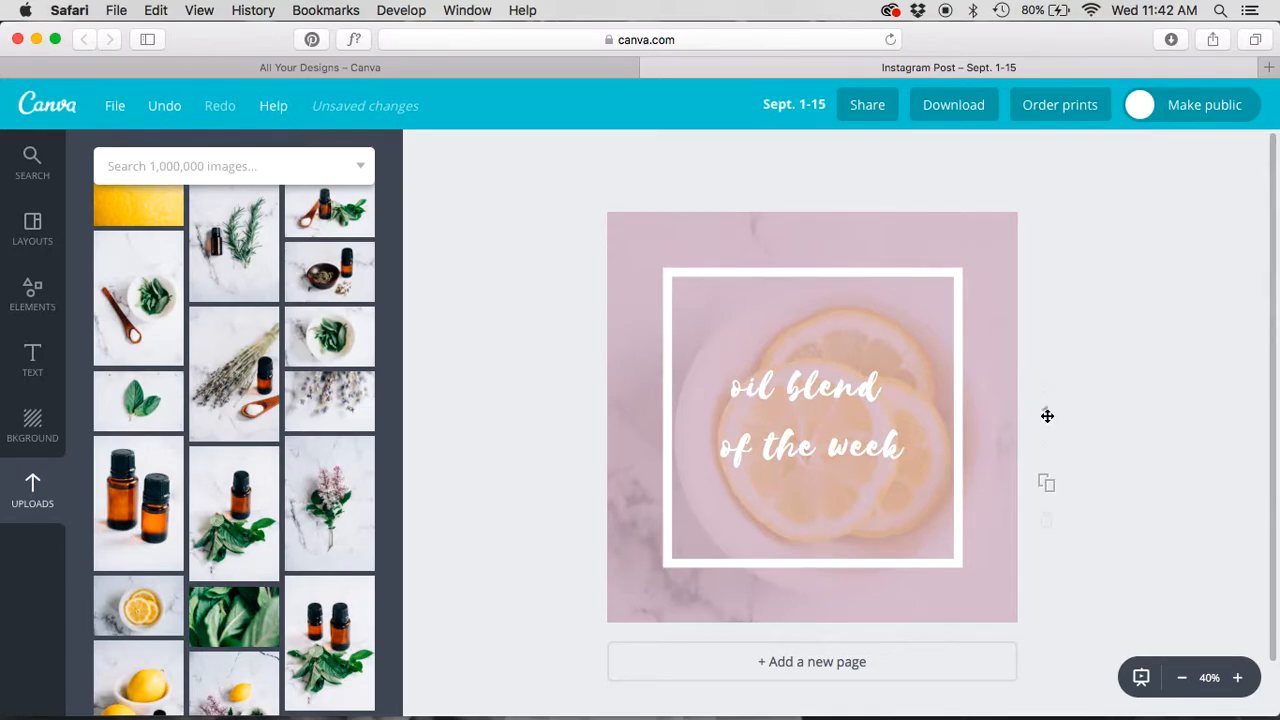
Duplicate the "oil blend of the week" page three times
left_click(1047, 485)
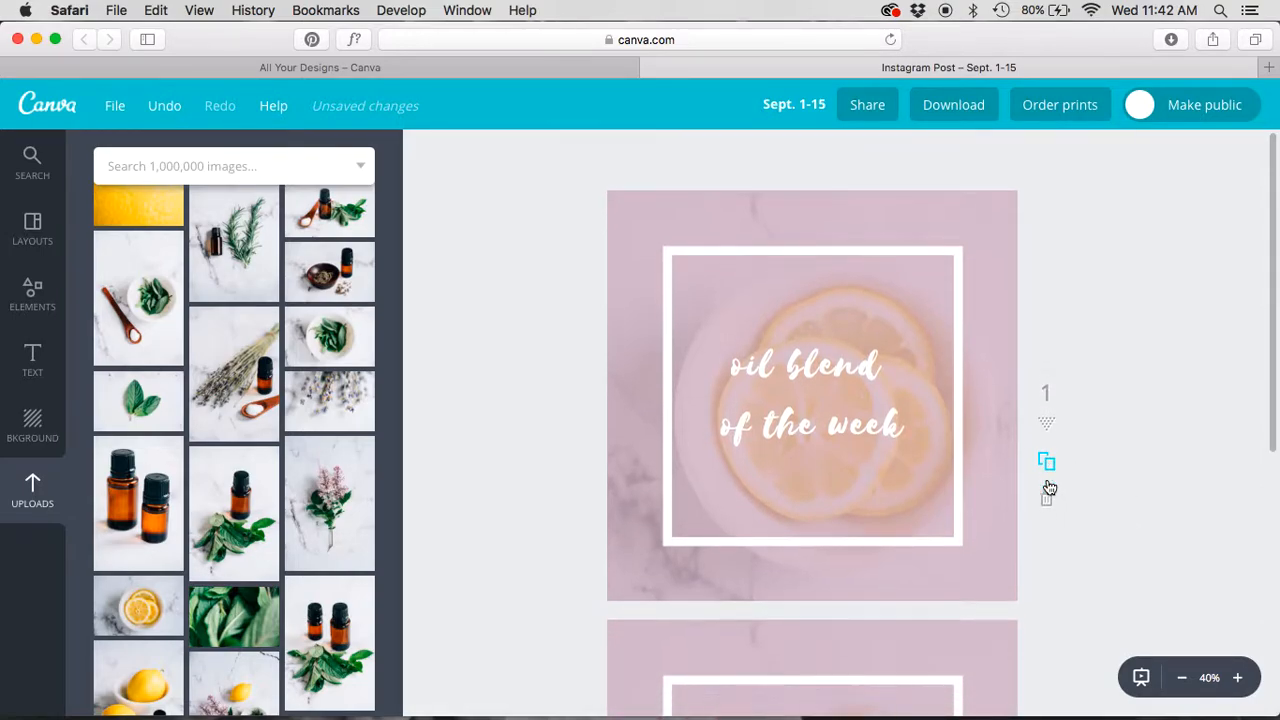
scroll(1047, 470, "down", 3)
scroll(1049, 323, "down", 5)
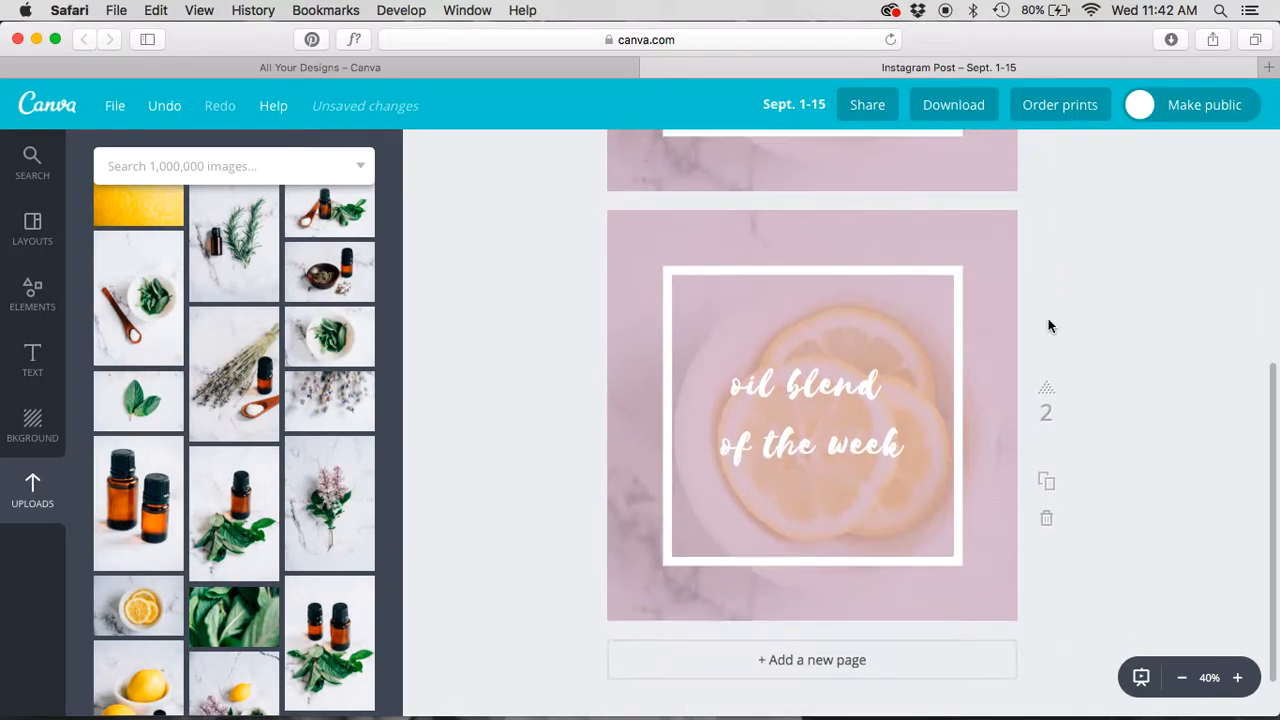
left_click(1049, 470)
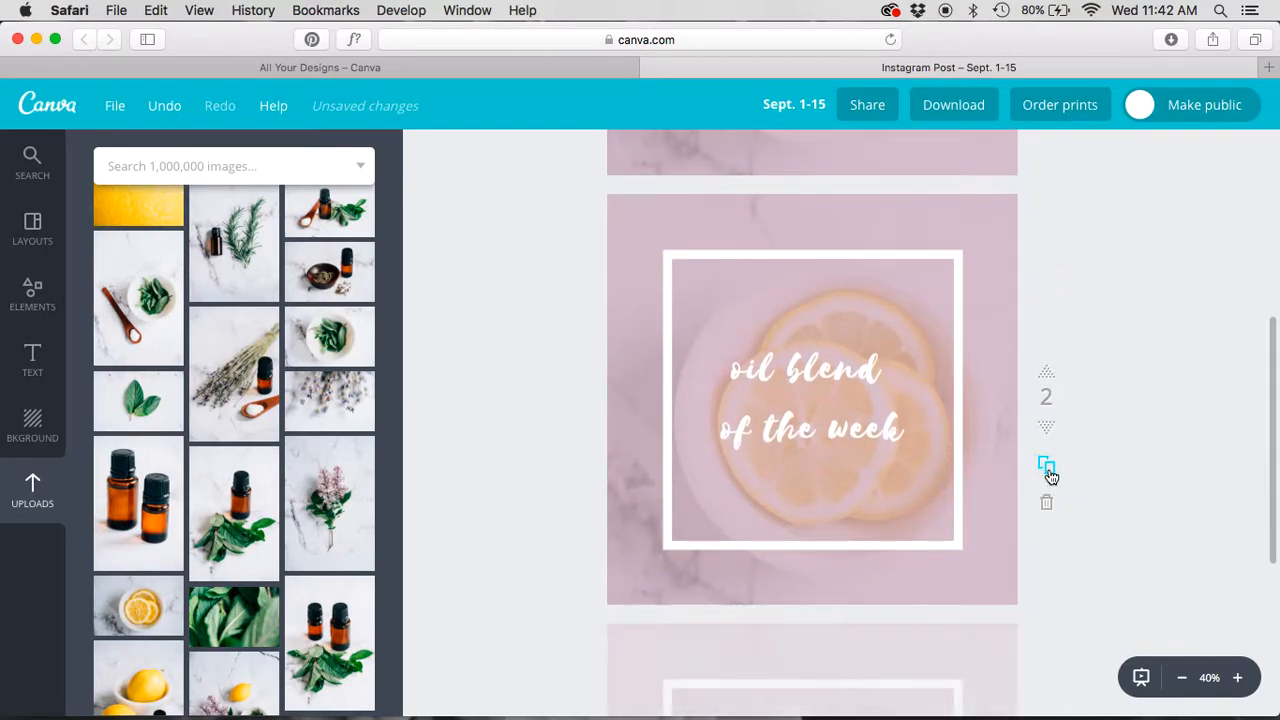
left_click(1050, 515)
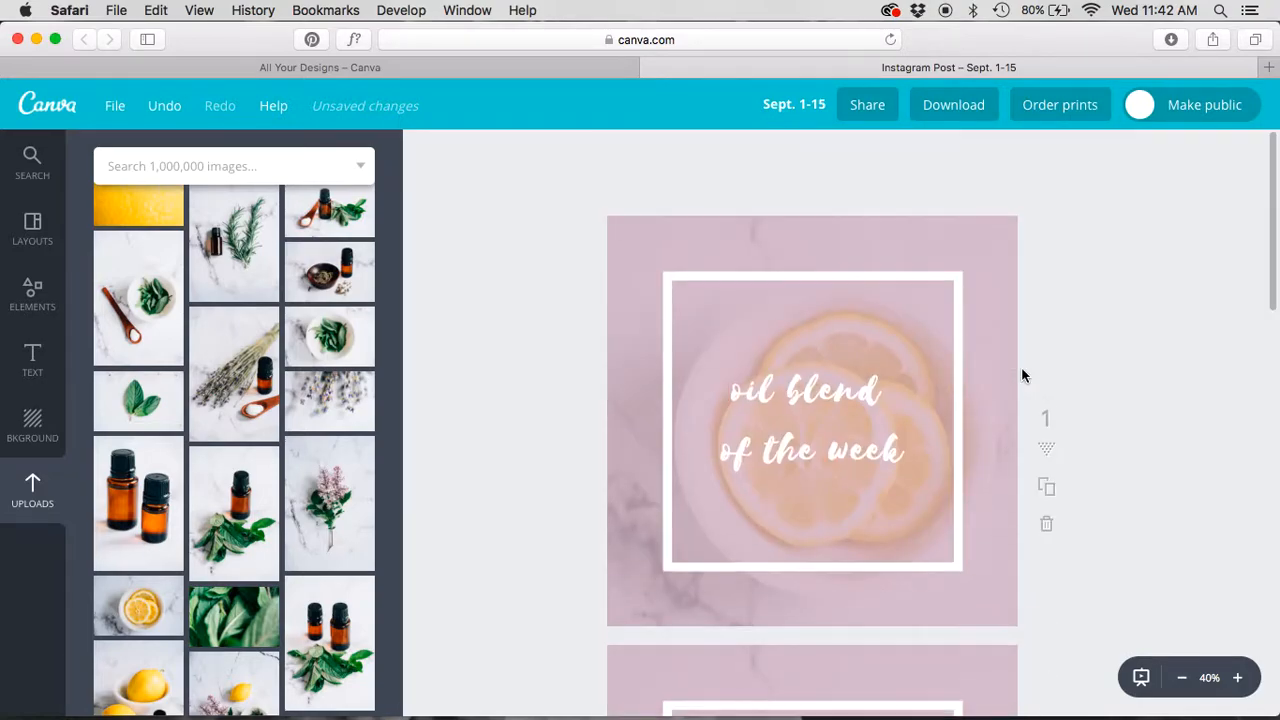
Replace the text on page 1 with "oil is my love language"
left_click(778, 382)
left_click_drag(730, 382, 907, 456)
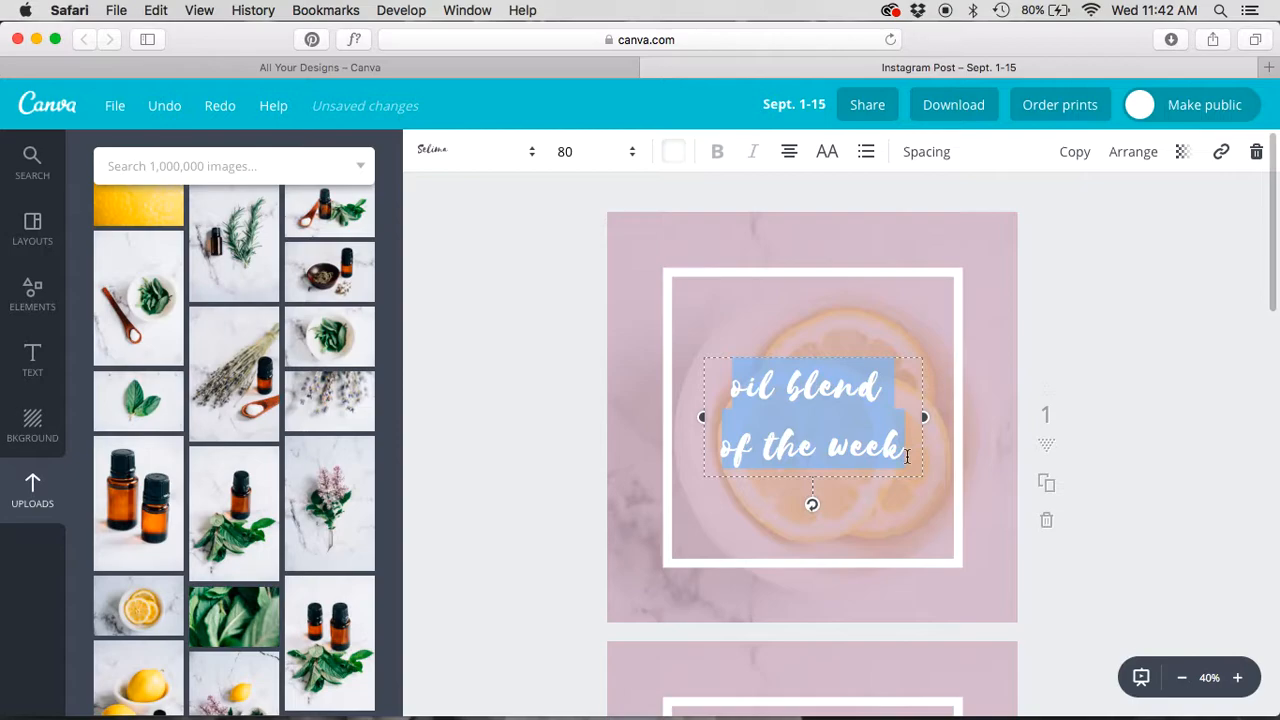
type("oi")
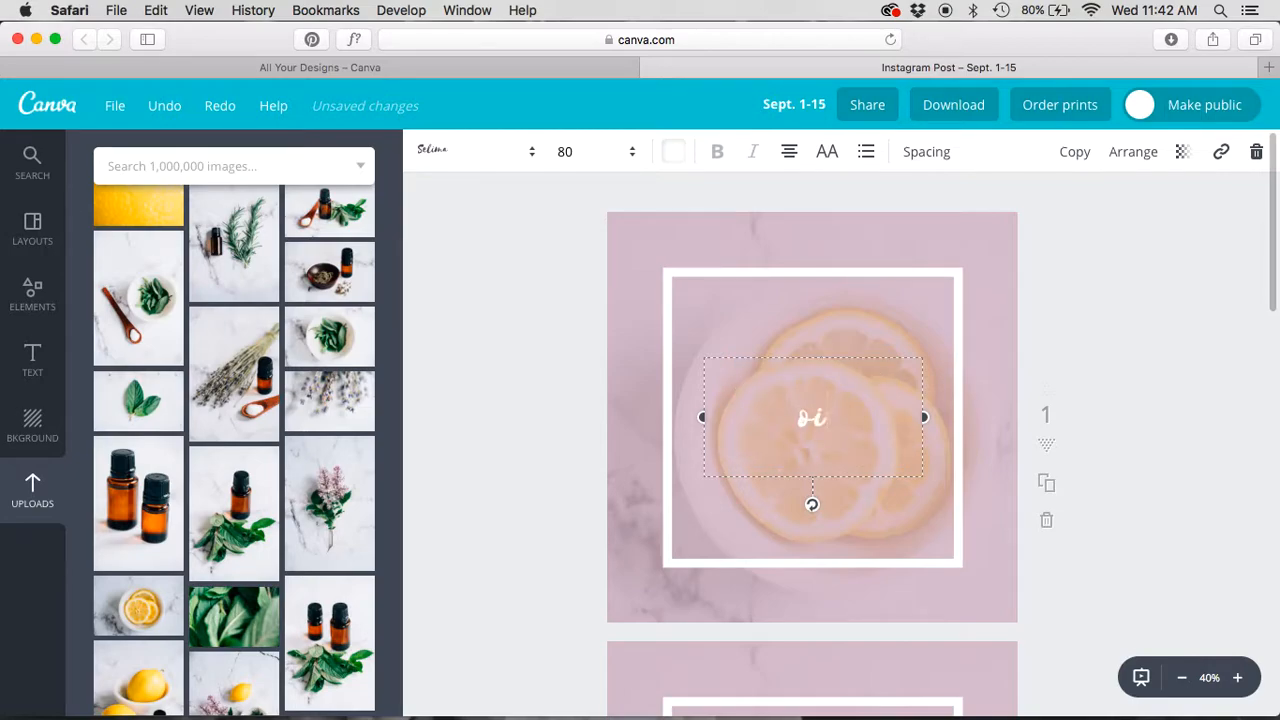
type("l is my ")
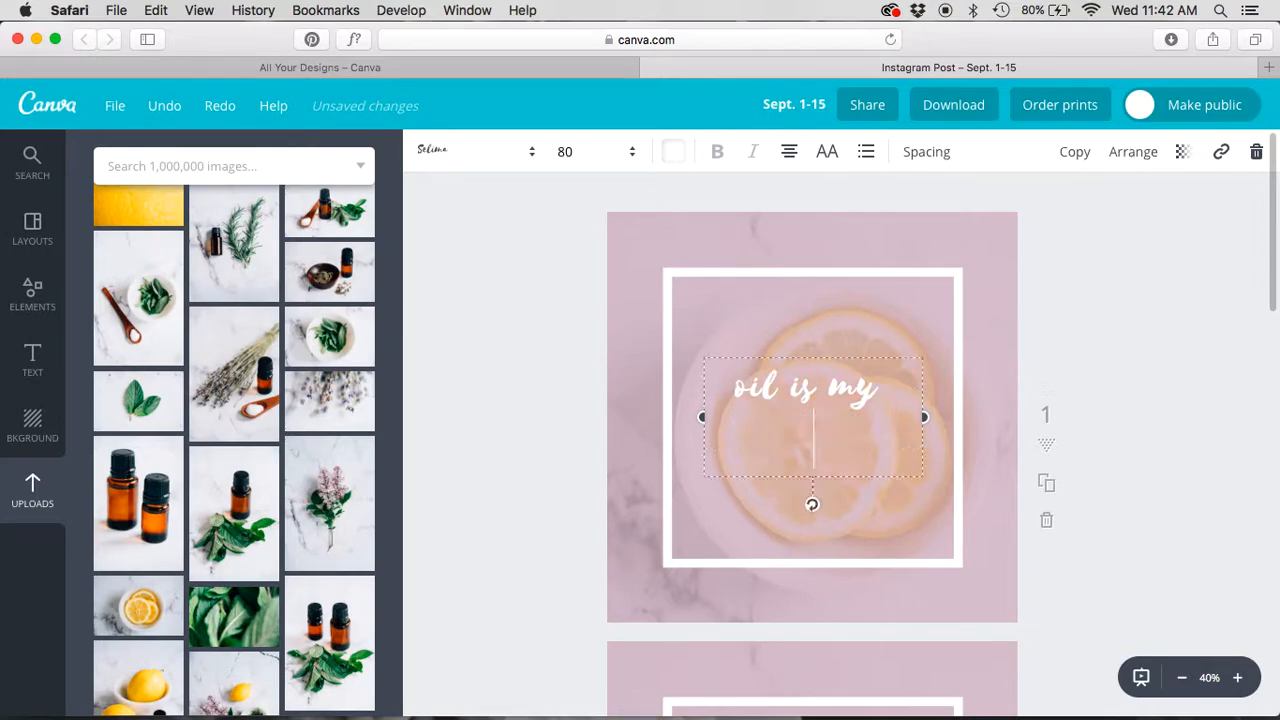
type("love language")
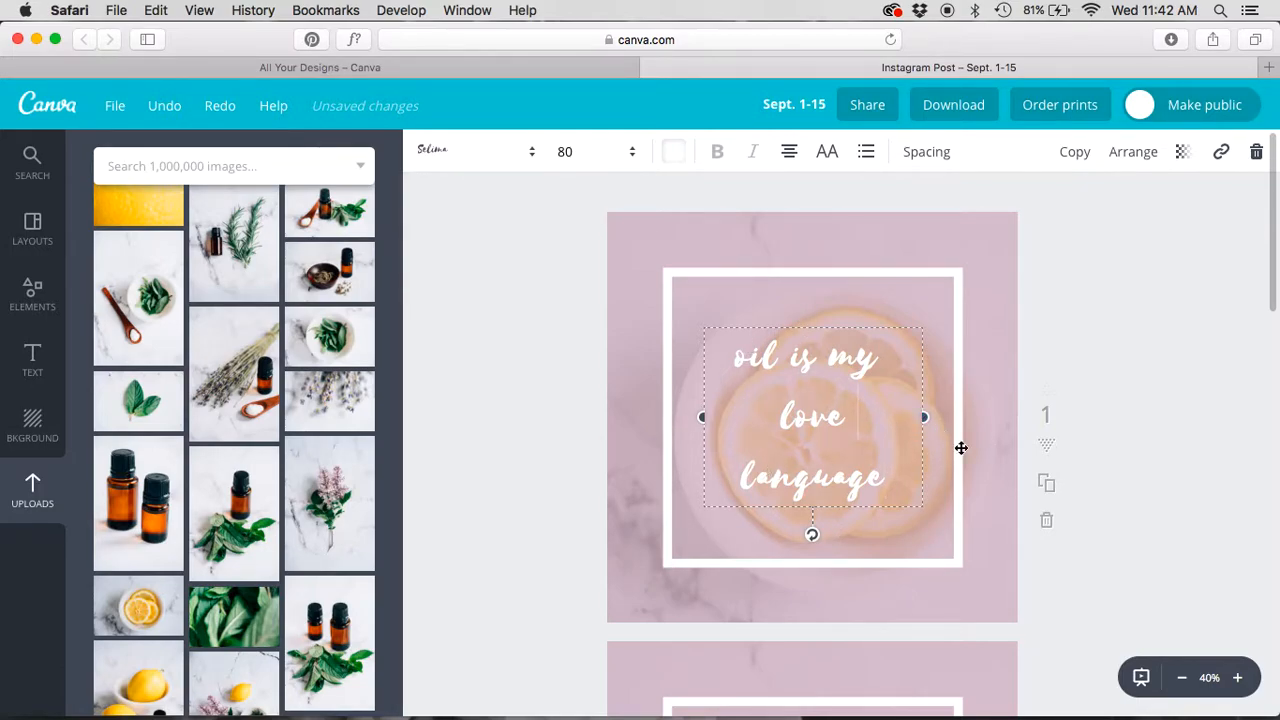
left_click(635, 413)
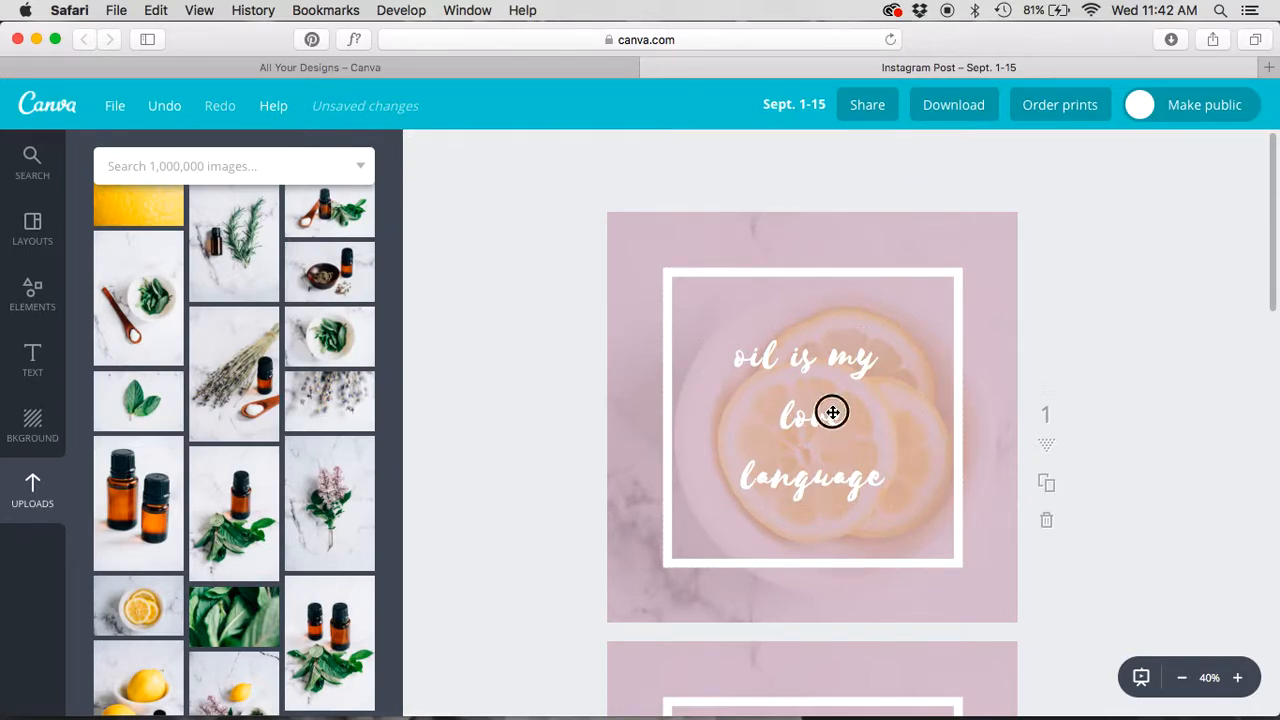
Widen page 1's text box so "love language" fits on one line, and recenter it within the white frame
left_click(869, 437)
left_click_drag(929, 422, 953, 419)
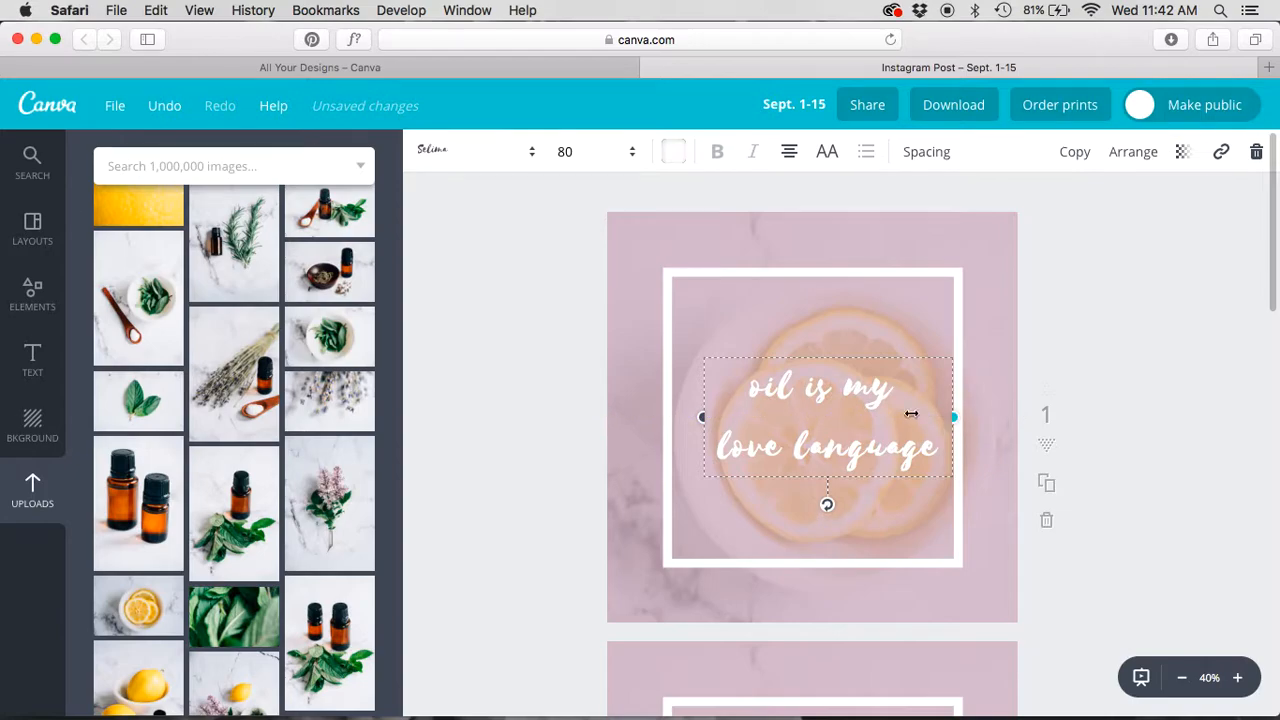
left_click(557, 400)
left_click_drag(814, 386, 796, 389)
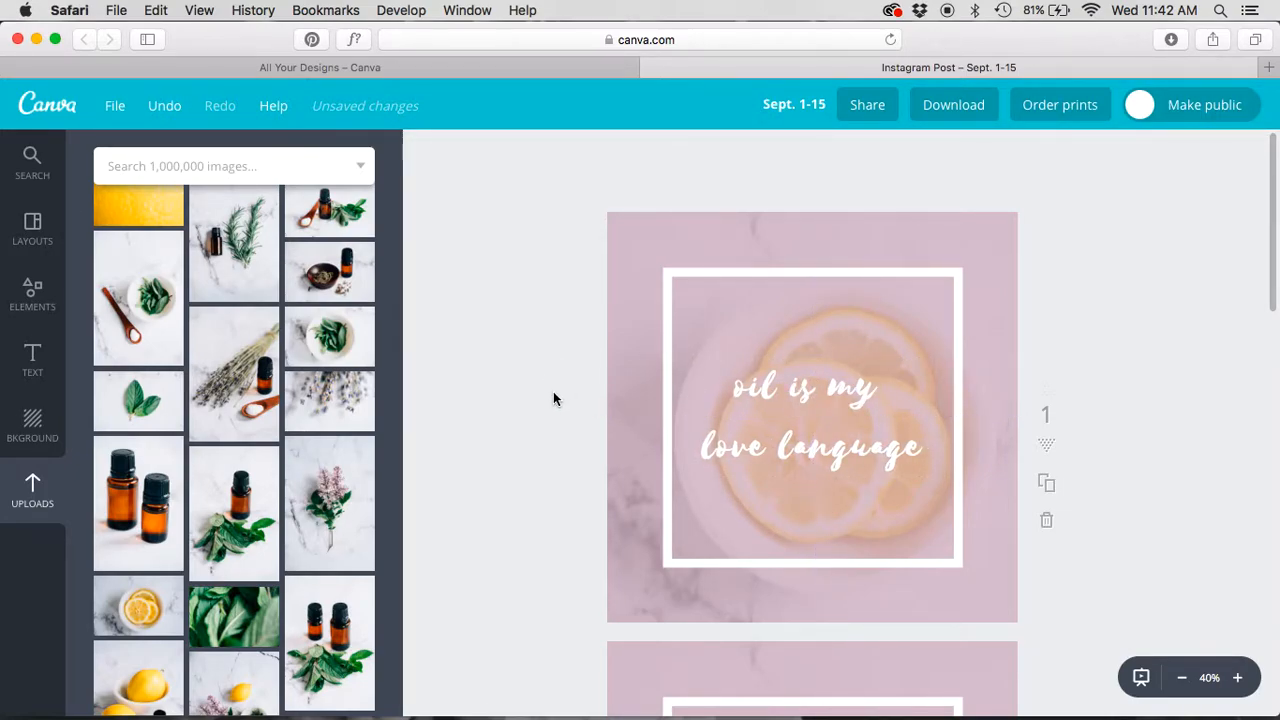
left_click(491, 388)
Replace the "oil blend of the week" text on page 2 with the placeholder "sjdhkdj"
scroll(492, 388, "down", 5)
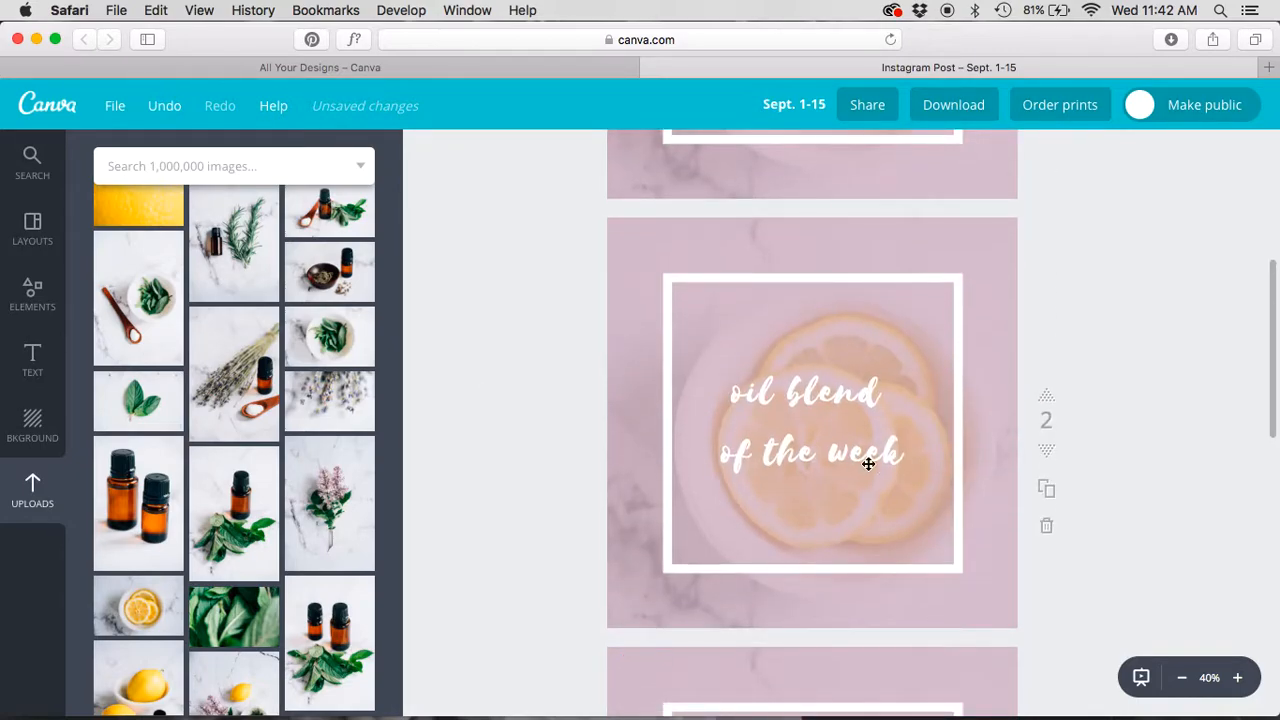
left_click(833, 453)
left_click_drag(845, 443, 704, 393)
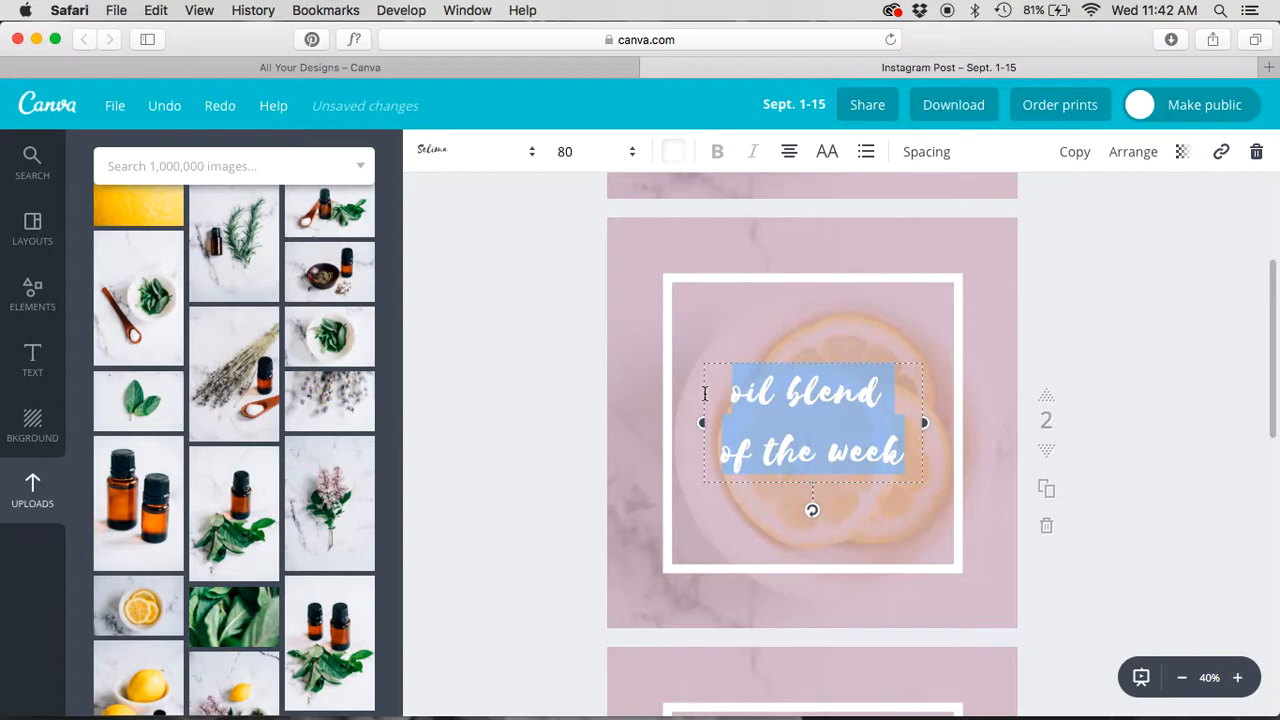
key("BackSpace")
type("sjdhkdj")
left_click(529, 375)
key("super+z")
Replace the "oil blend of the week" text on page 3 with the placeholder "sjfhkdjfhg"
left_click(842, 418)
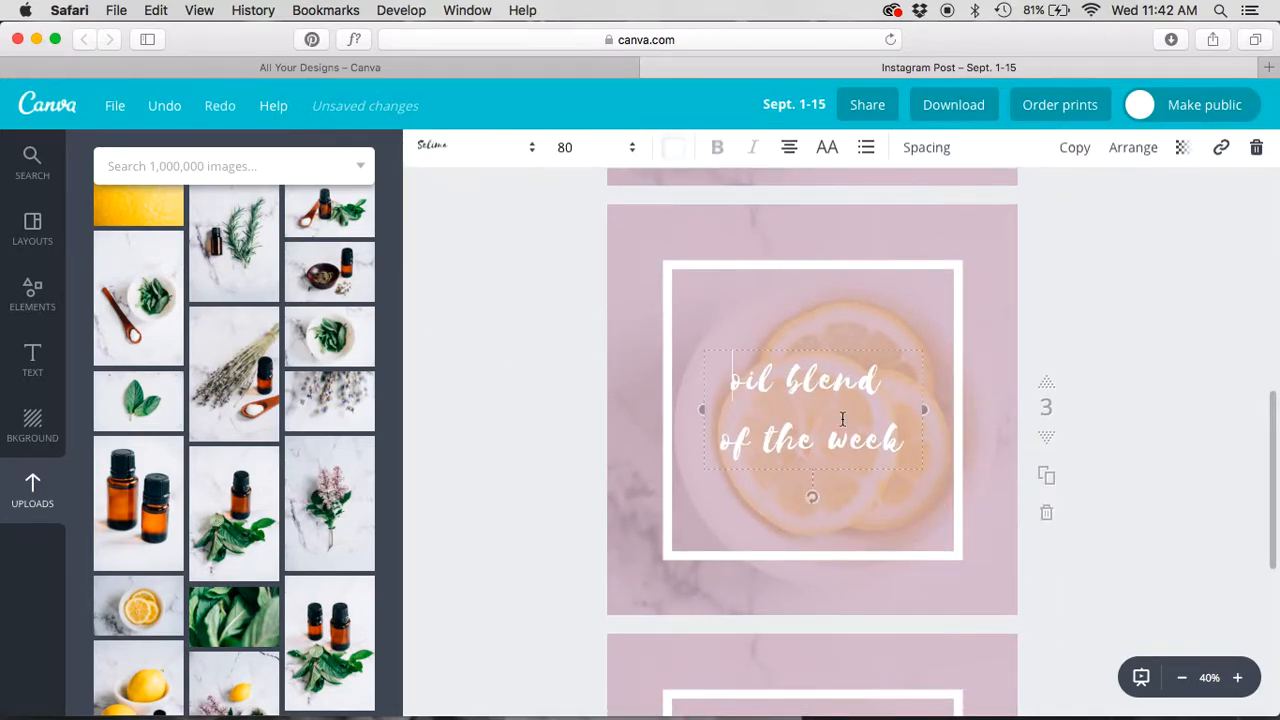
left_click_drag(731, 385, 876, 449)
left_click(916, 440)
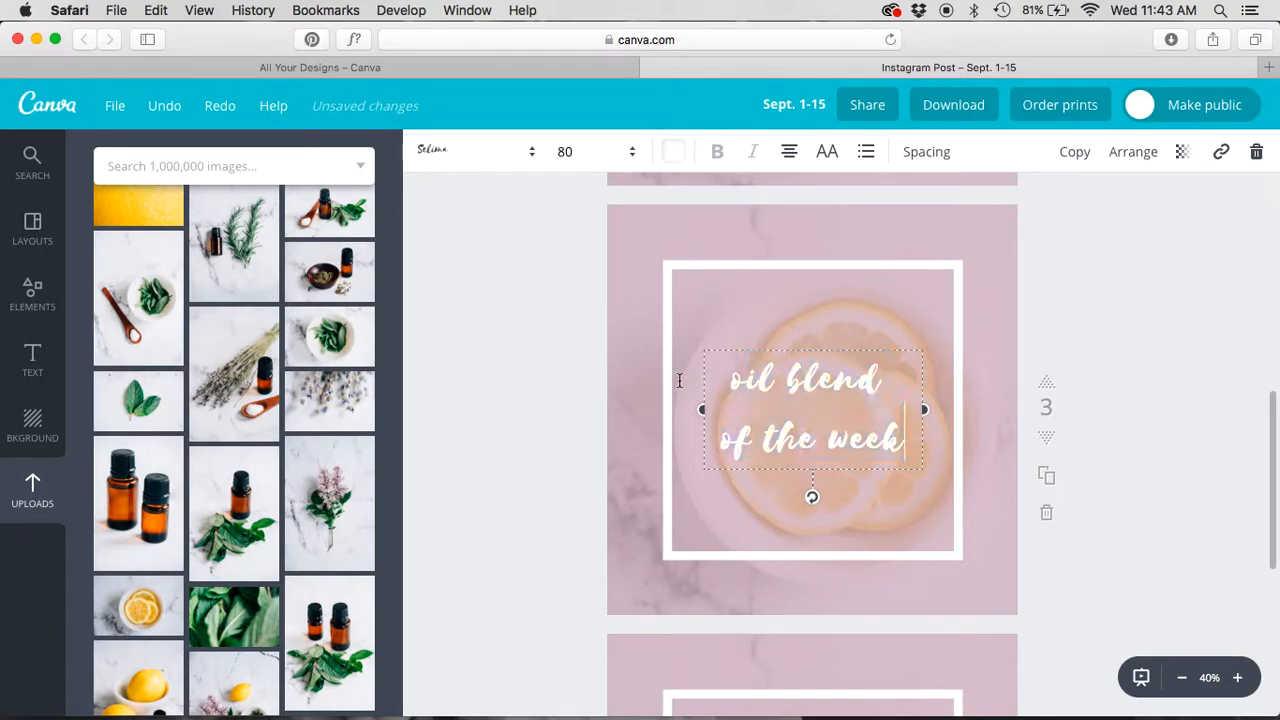
type("s")
key("super+a")
type("sjfhkdjfhg")
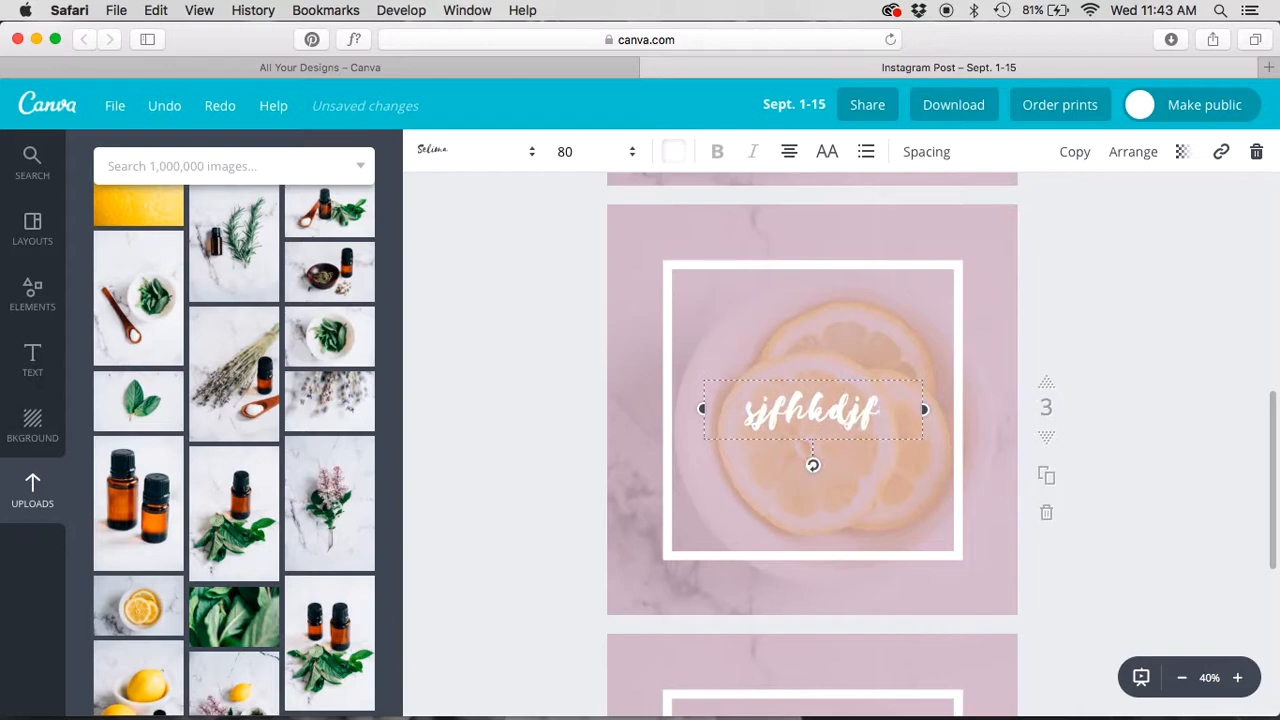
left_click(563, 366)
Replace the "oil blend of the week" text on page 4 with the placeholder "dnfd,png"
scroll(565, 368, "down", 5)
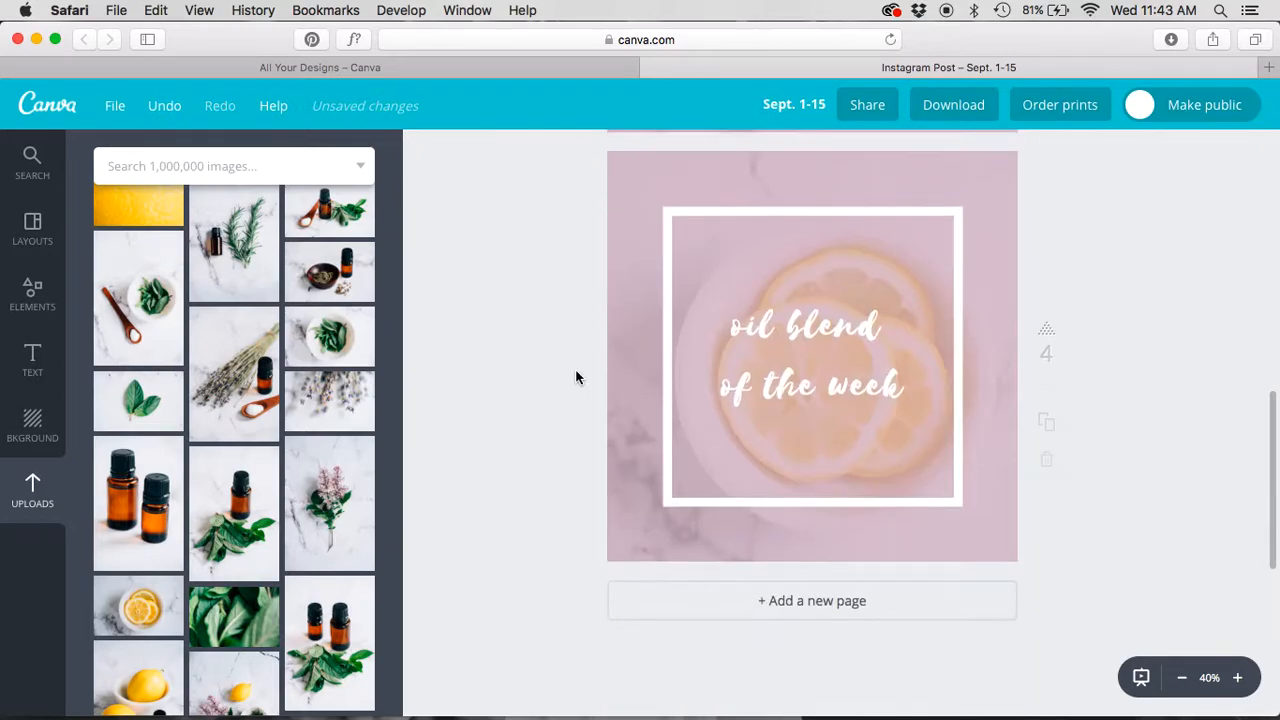
left_click(791, 391)
key("super+a")
type("dnfd.fng")
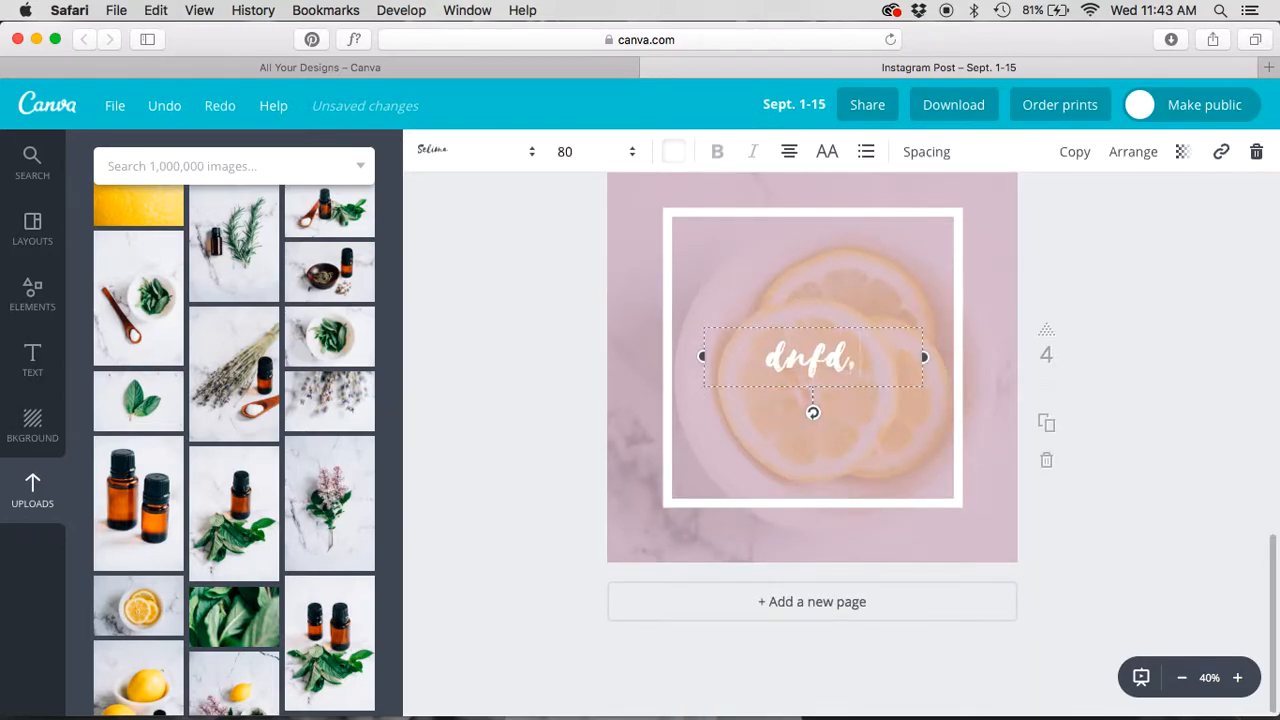
left_click(547, 371)
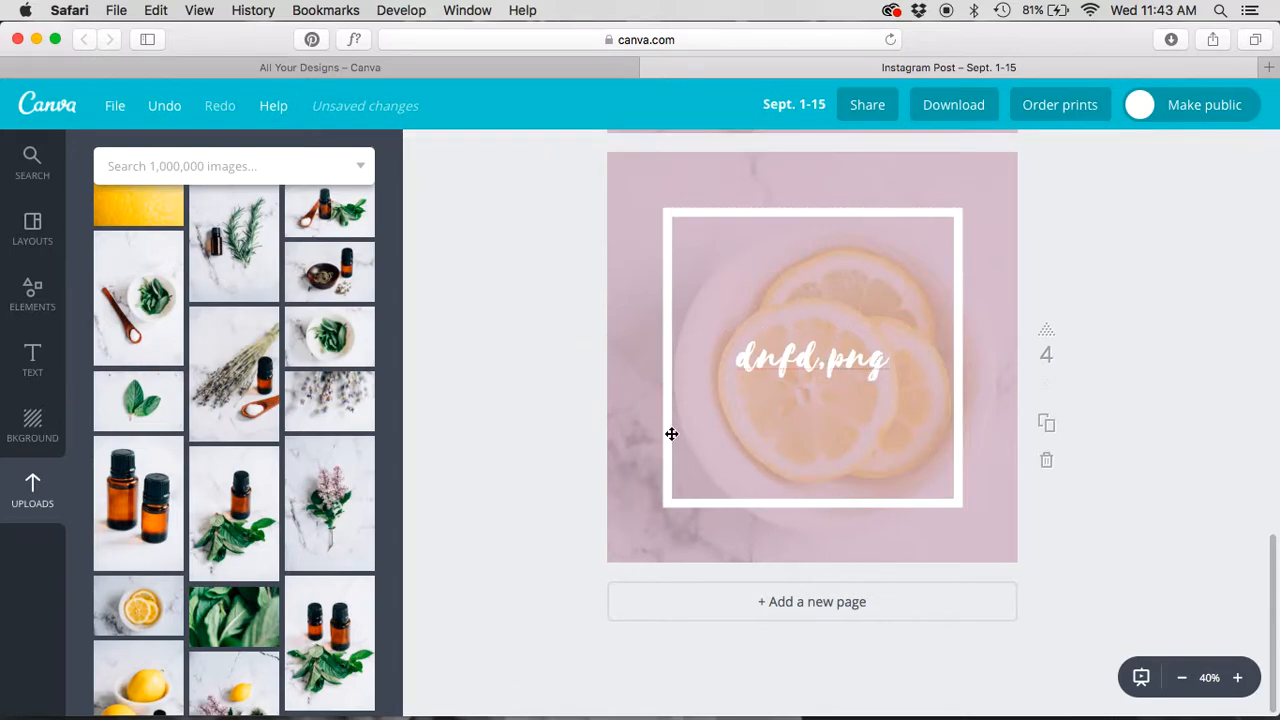
Review the edited text across the pages of the design
scroll(671, 434, "up", 10)
scroll(671, 434, "up", 5)
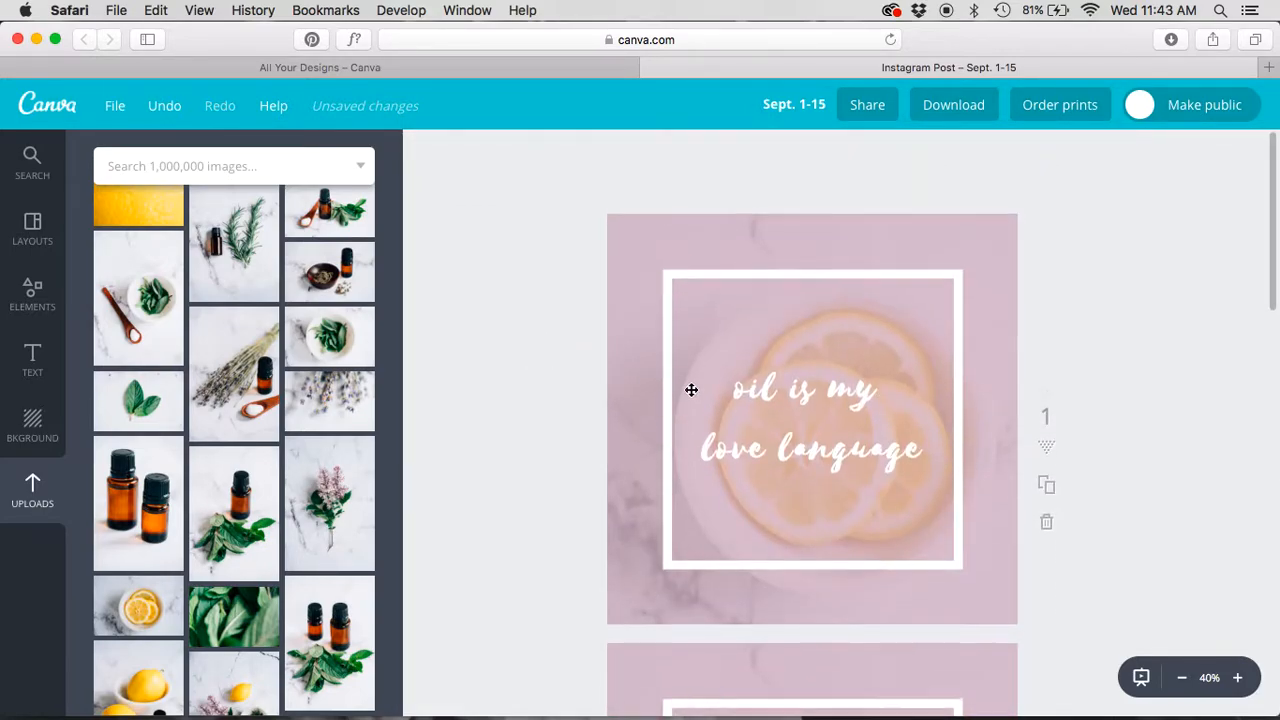
scroll(731, 257, "down", 5)
scroll(755, 525, "down", 10)
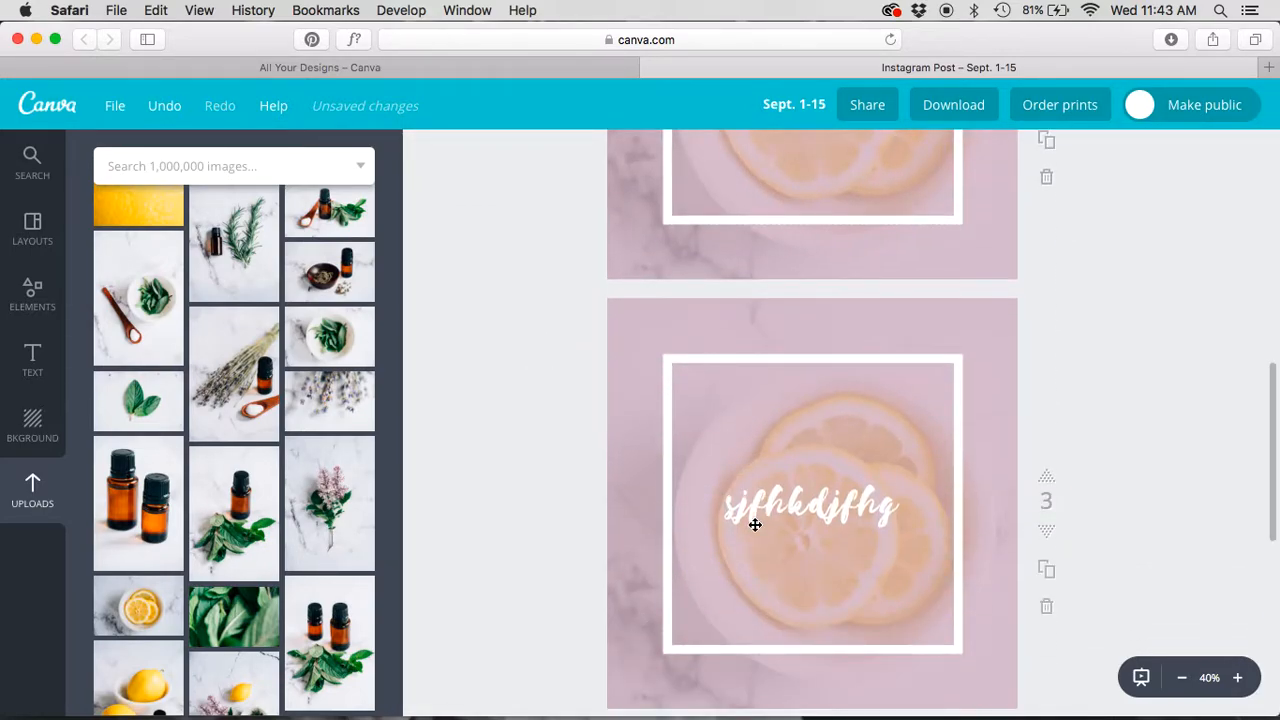
scroll(755, 525, "up", 15)
scroll(755, 525, "down", 10)
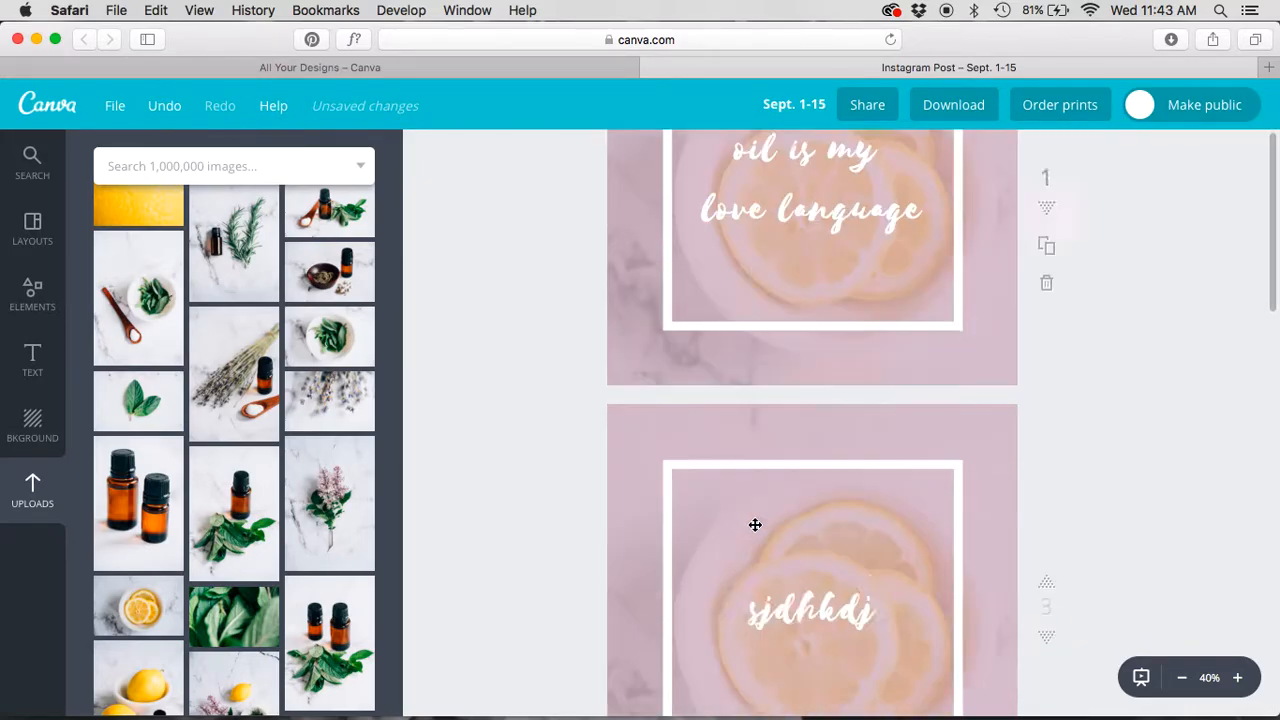
scroll(754, 523, "up", 10)
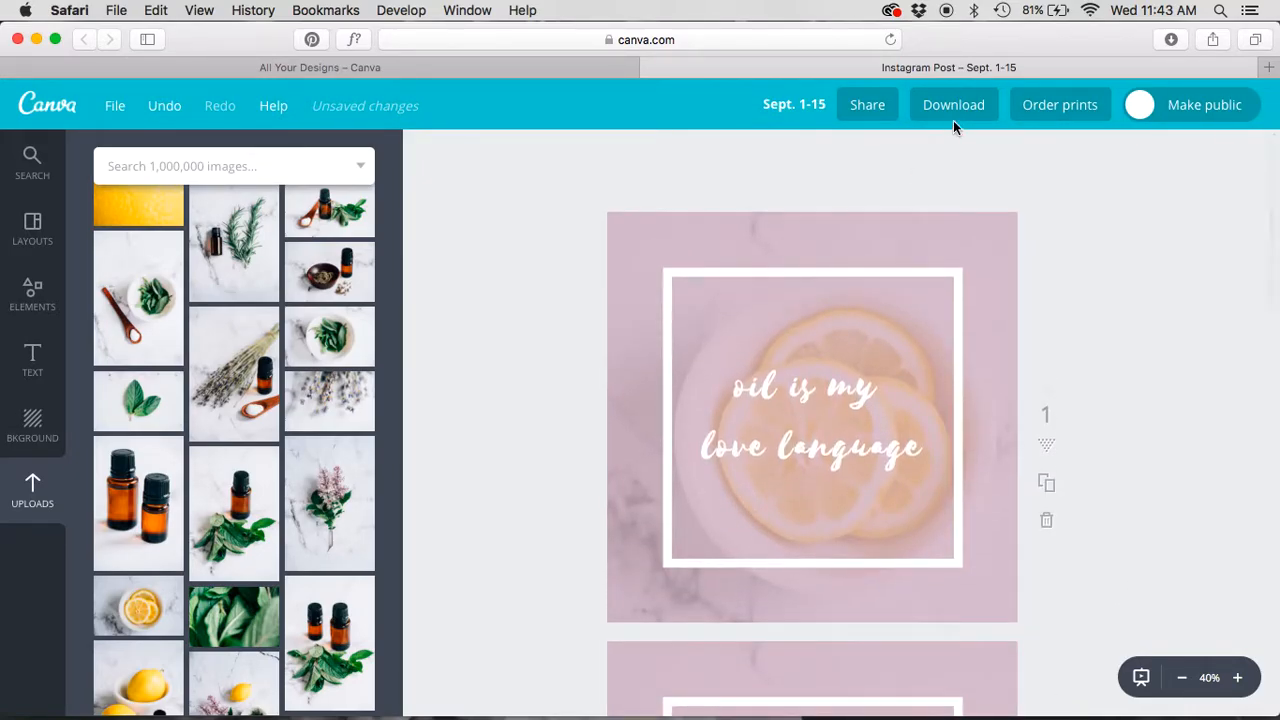
Download all four pages as PNG images and open the downloaded Sept-2 folder in Finder
left_click(940, 106)
left_click(927, 549)
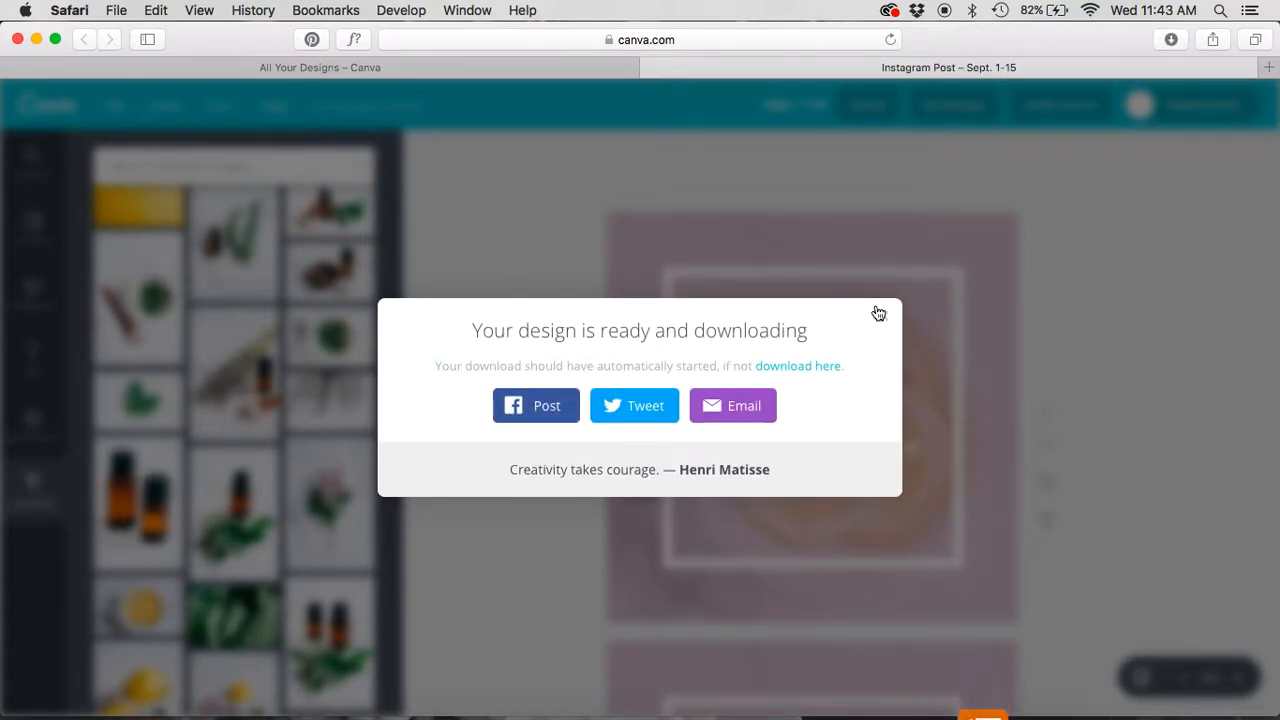
left_click(1007, 712)
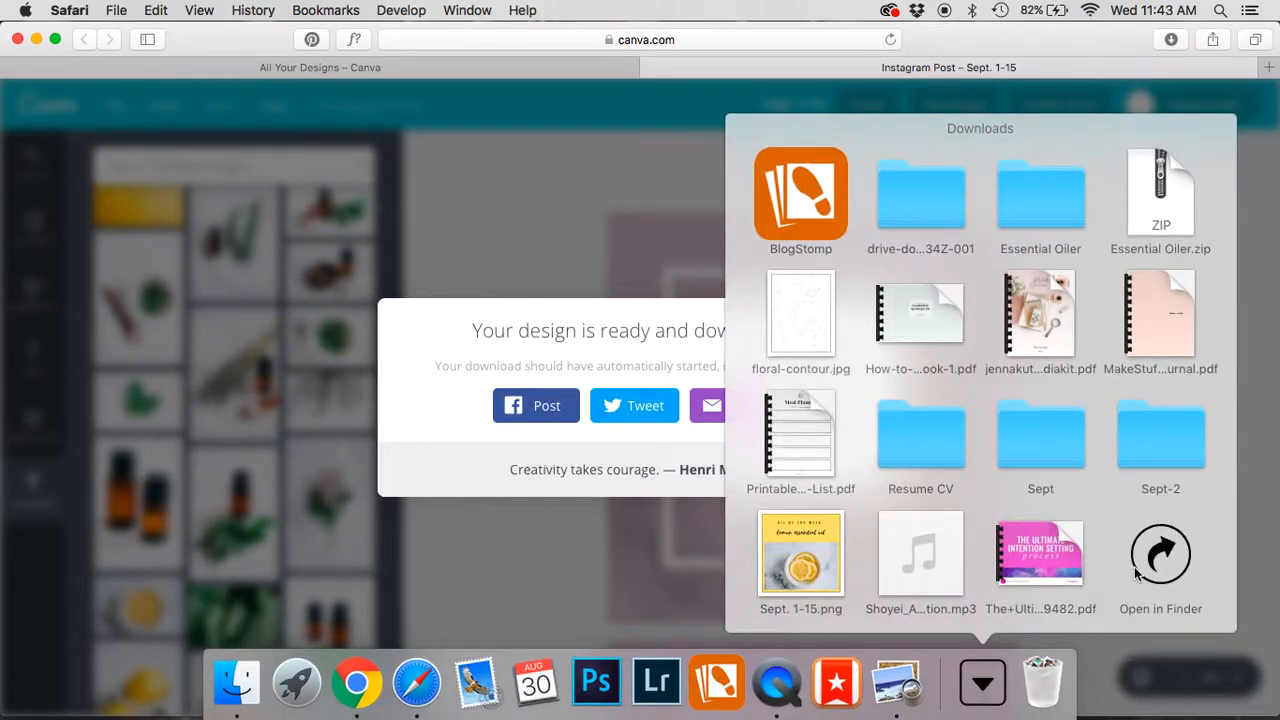
left_click(1155, 553)
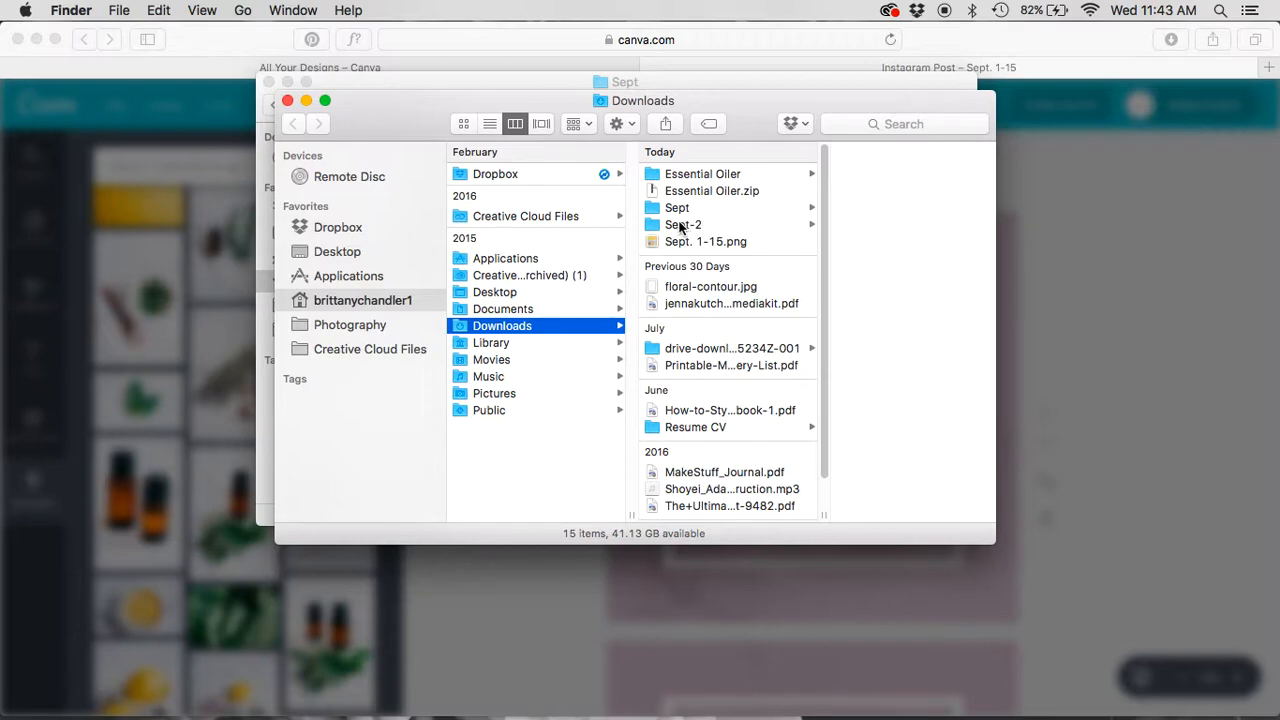
left_click(686, 209)
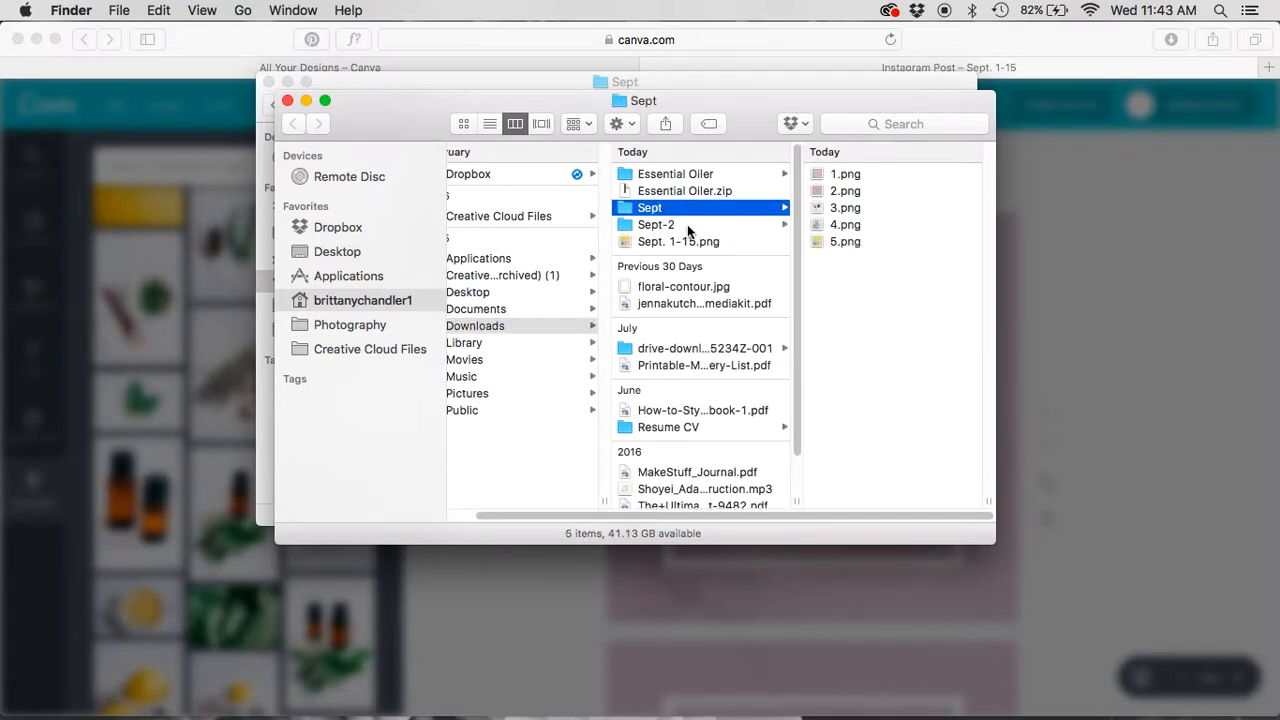
left_click(672, 226)
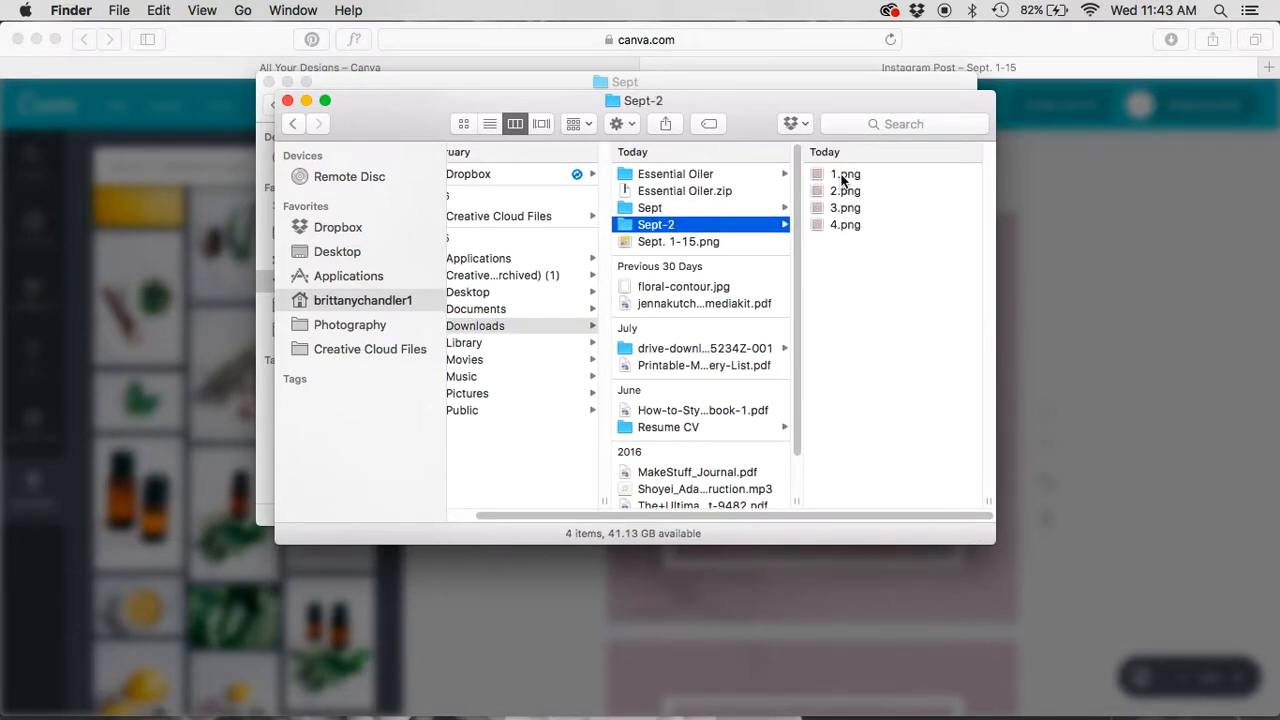
Preview the images 1.png through 4.png in the Sept-2 folder, going forward and back, and close the preview
left_click(841, 176)
key("space")
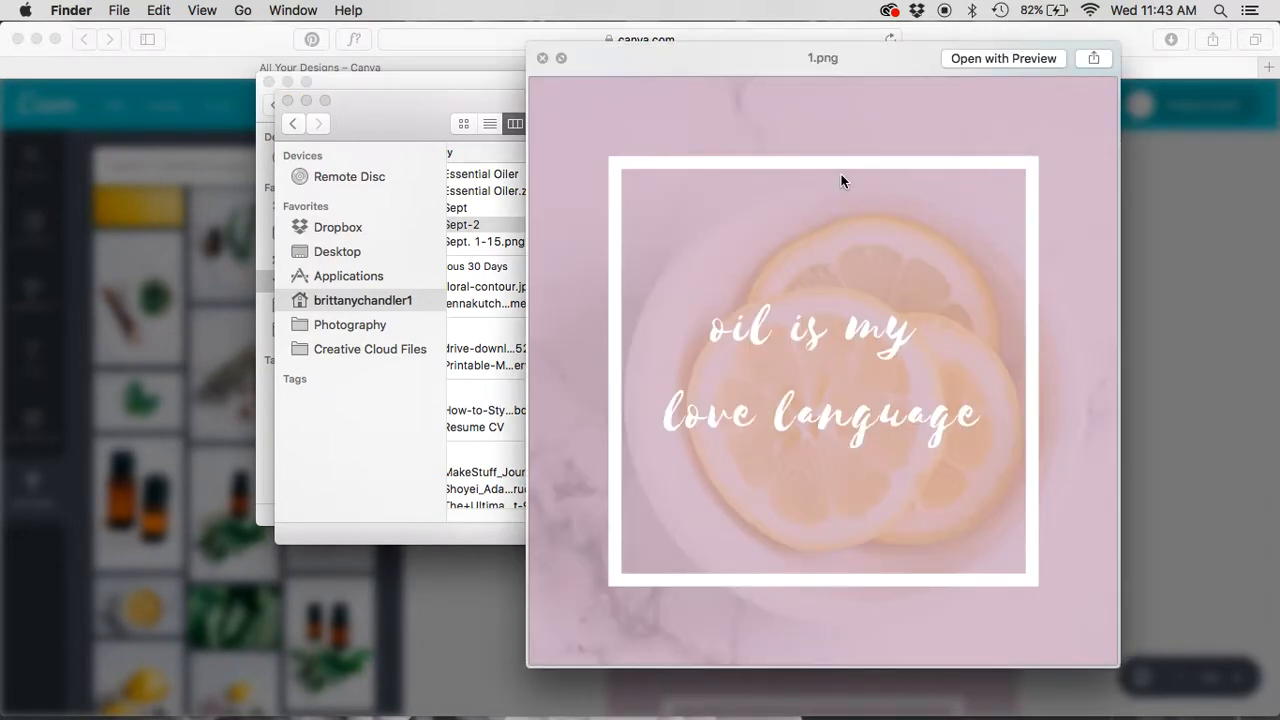
key("Down")
key("Down")
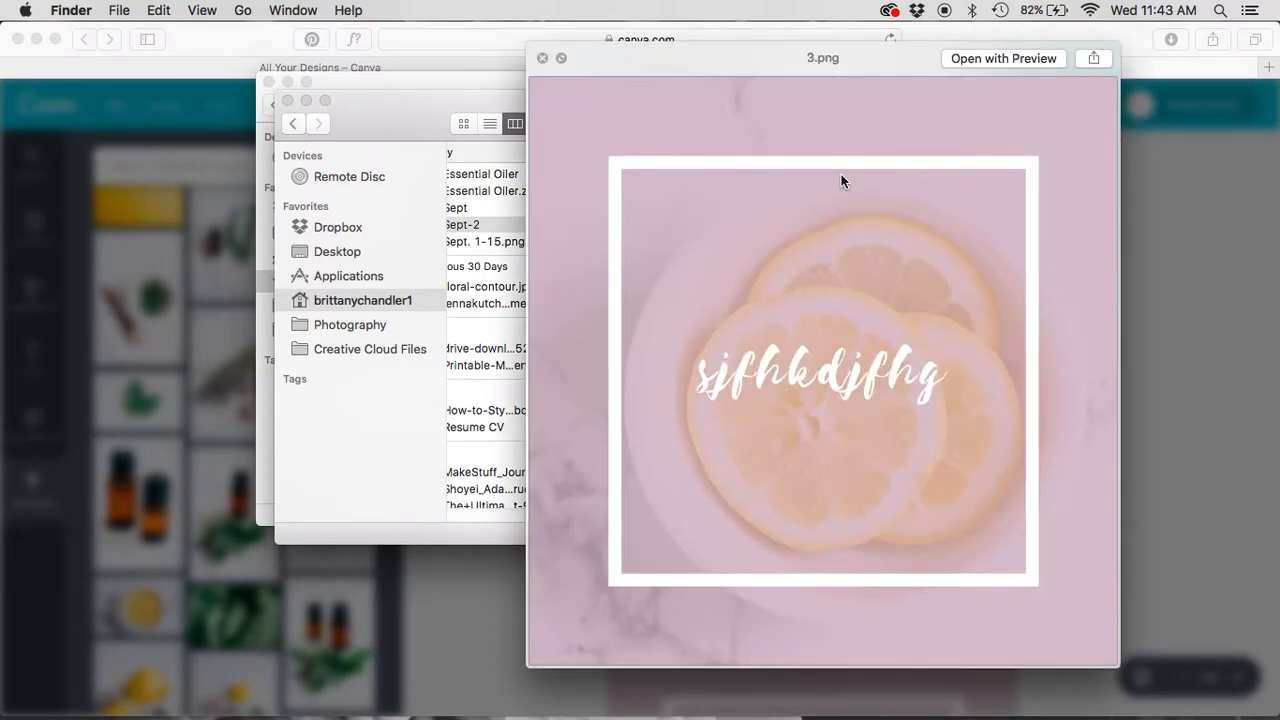
key("Down")
key("Up")
key("Up")
key("Up")
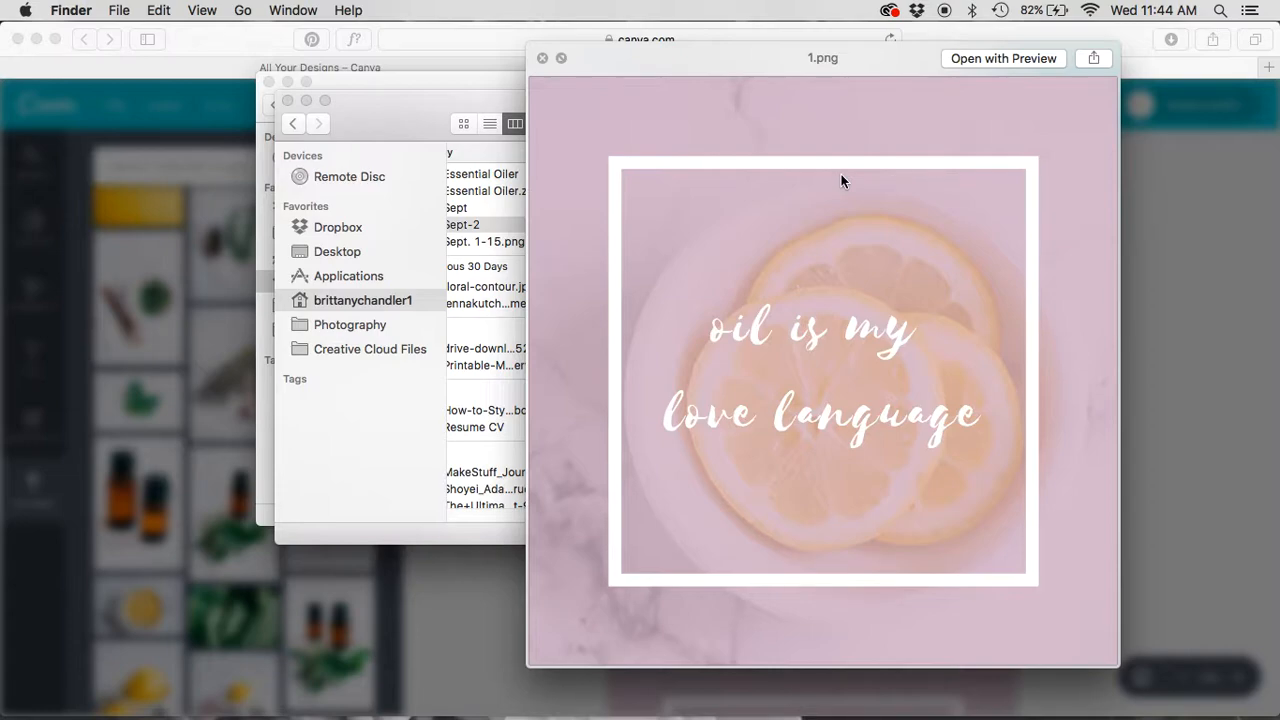
key("Down")
key("Down")
key("Down")
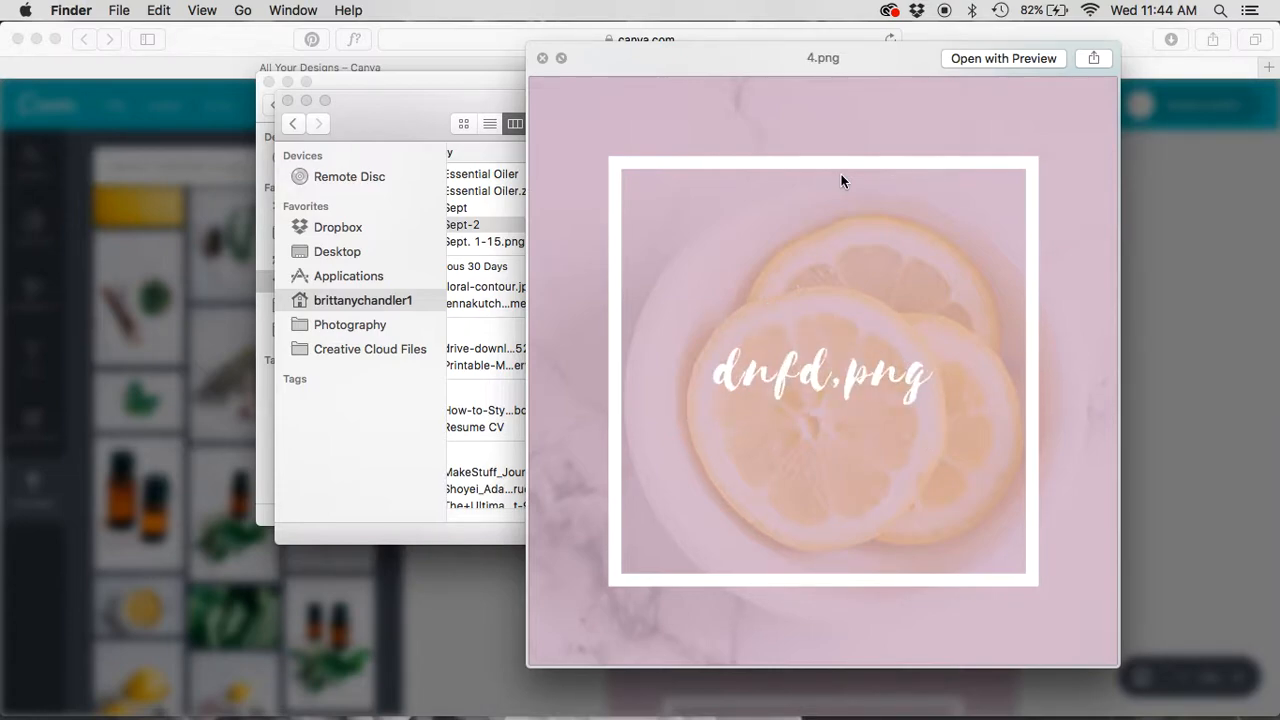
key("Up")
key("Up")
key("Up")
key("space")
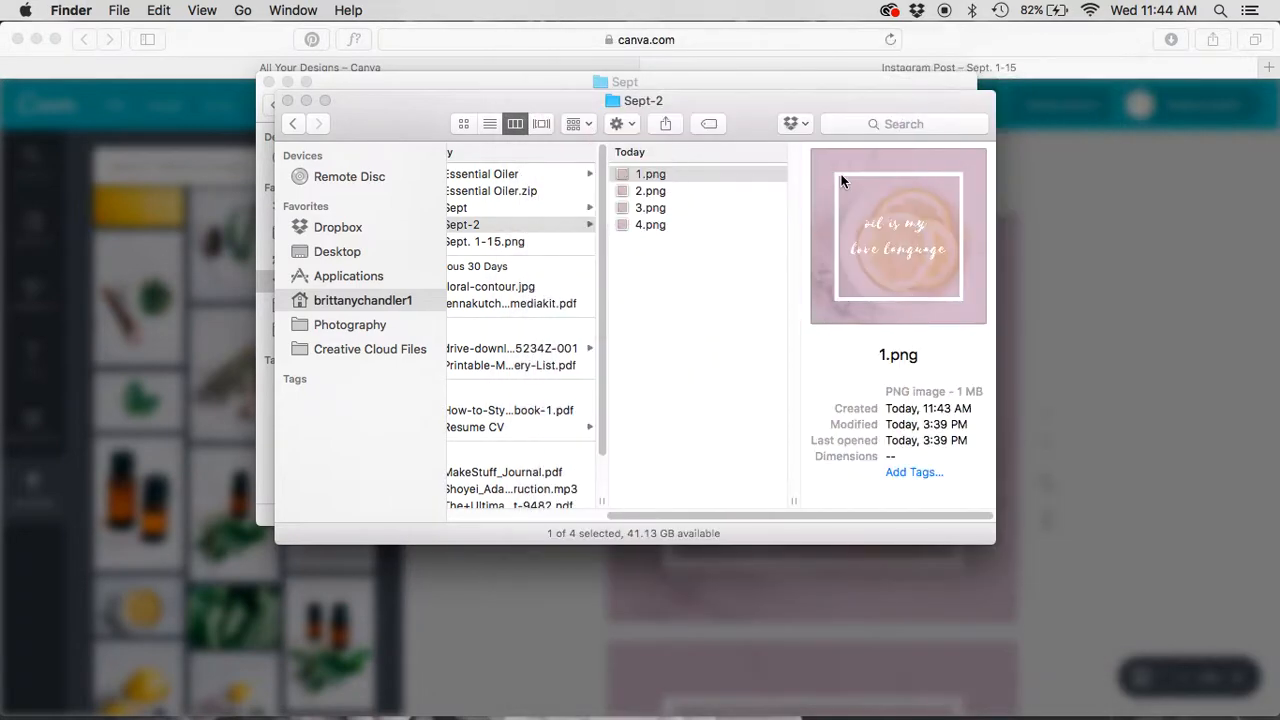
Close the Sept-2 and Sept Finder windows, switch back to Canva in Safari and dismiss the download confirmation
left_click(287, 102)
left_click(268, 82)
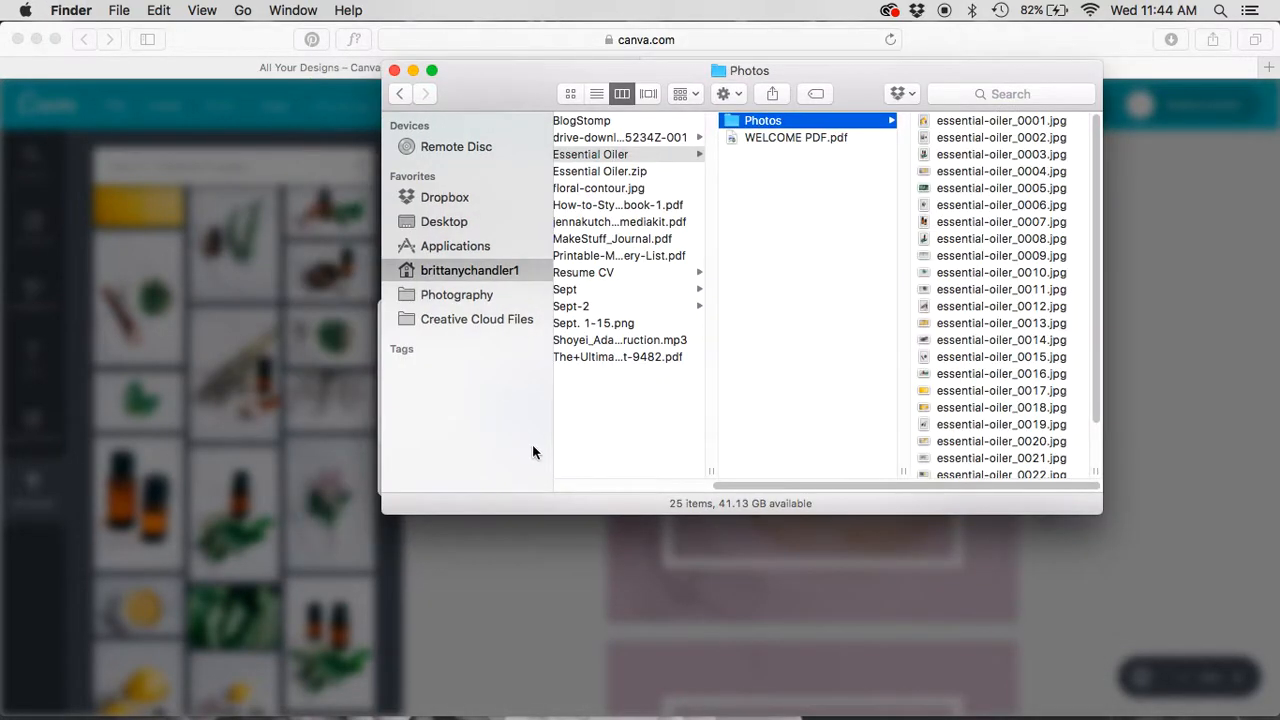
left_click(547, 640)
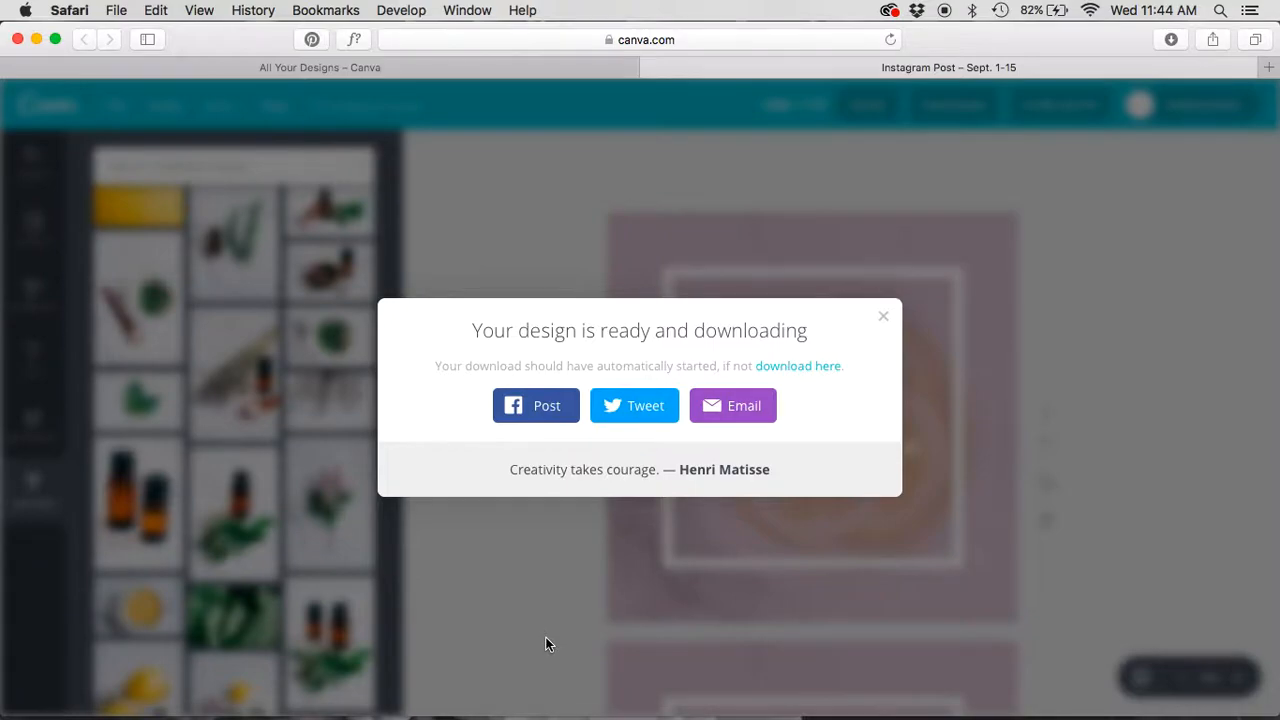
left_click(885, 319)
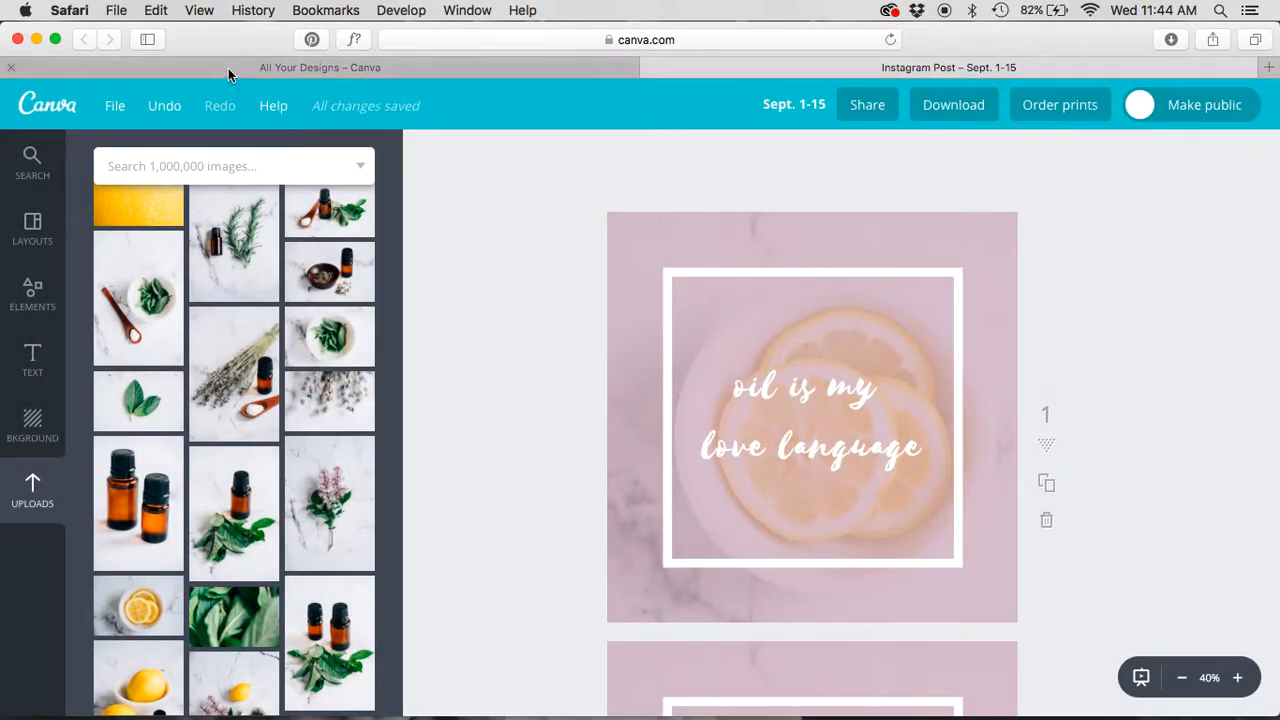
Open the Canva home page in a new tab, close the All Your Designs tab and switch to the new one
right_click(46, 105)
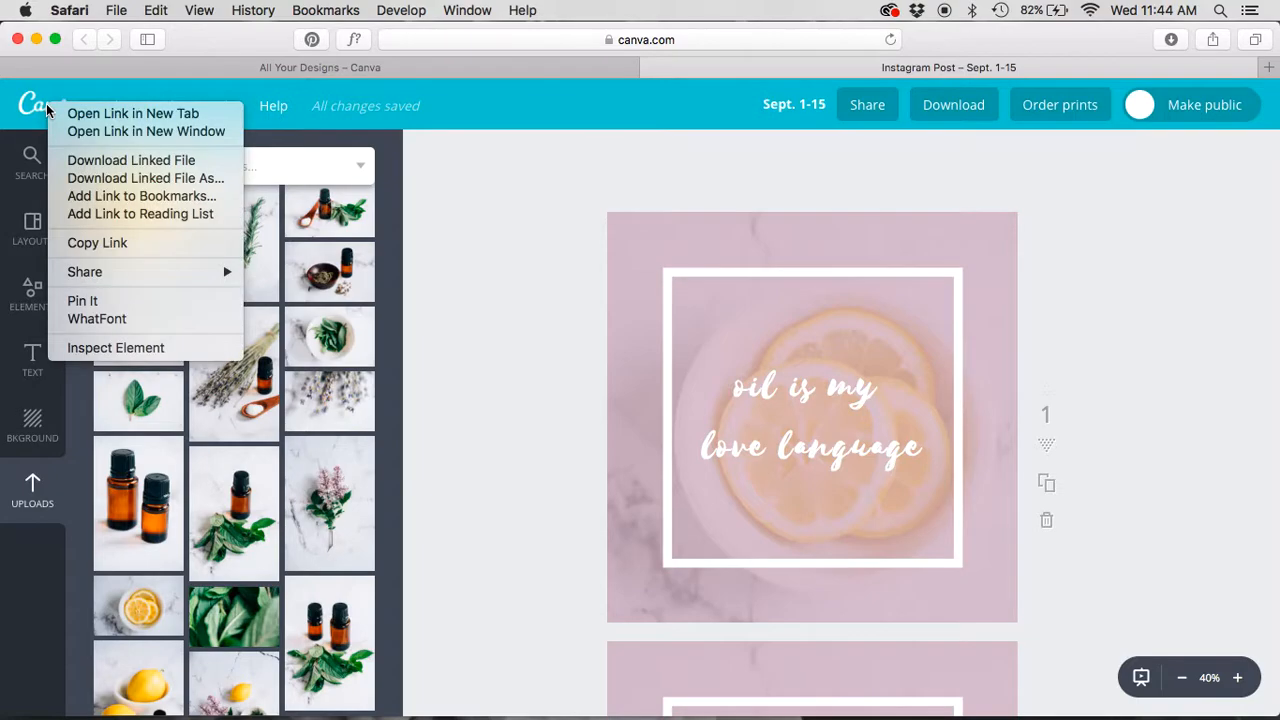
left_click(77, 117)
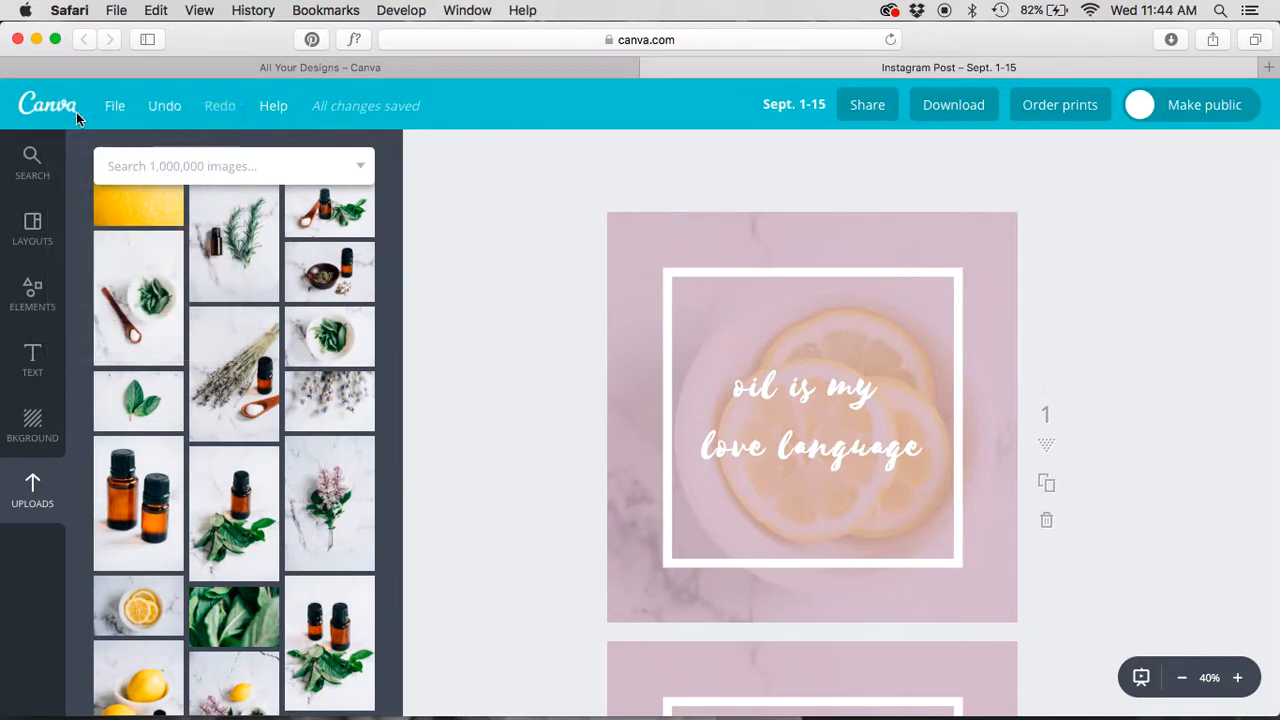
left_click(12, 67)
left_click(794, 66)
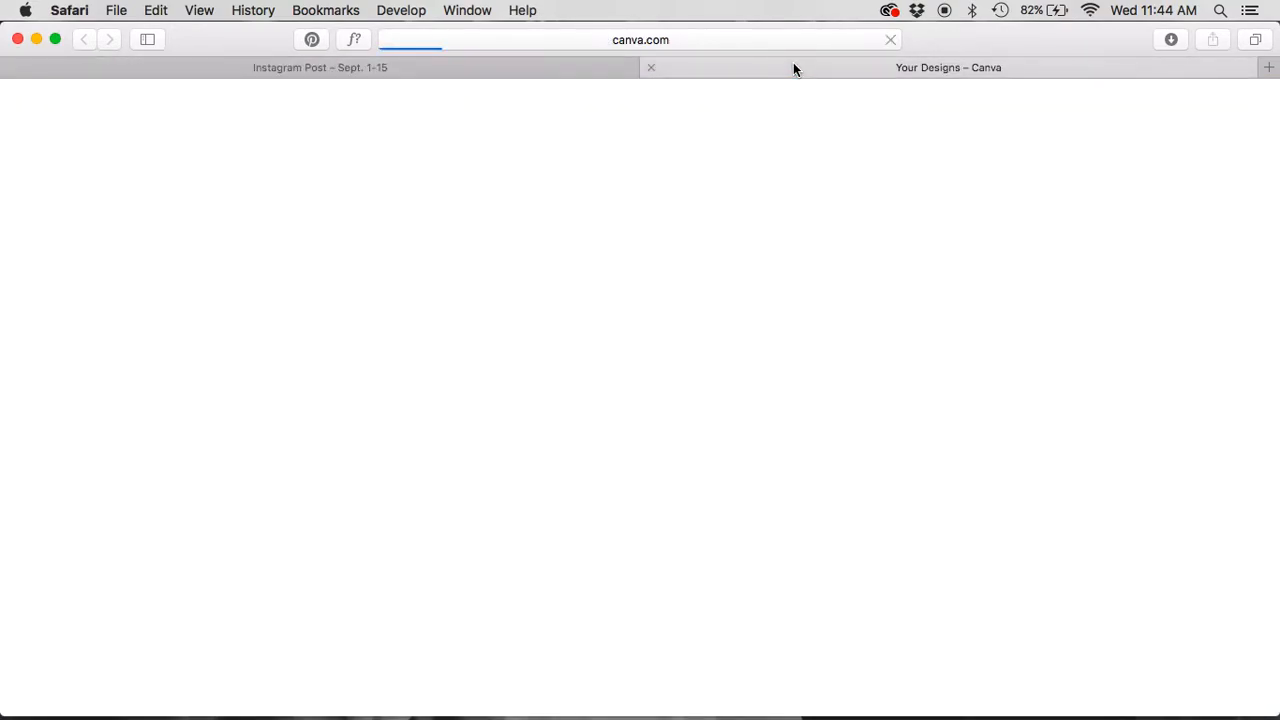
Switch to the Sept. 1-15 design and change its title to Quote Graphic
scroll(382, 347, "down", 1)
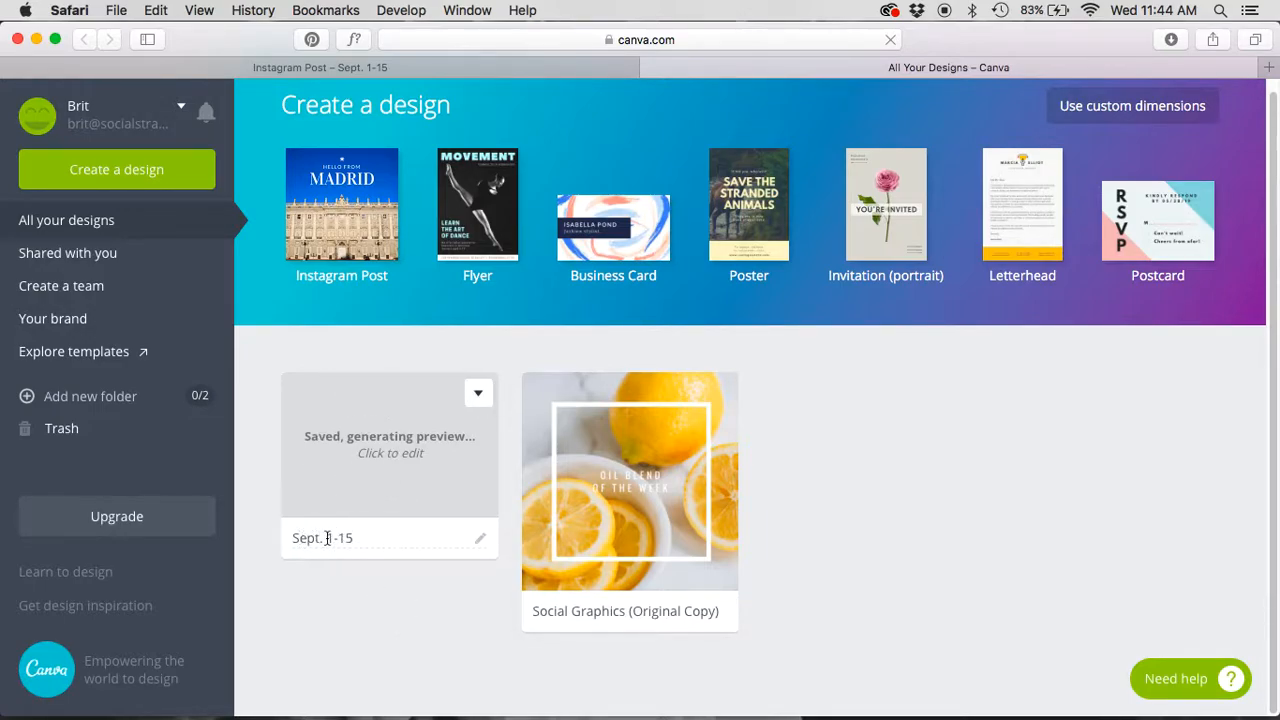
left_click(392, 68)
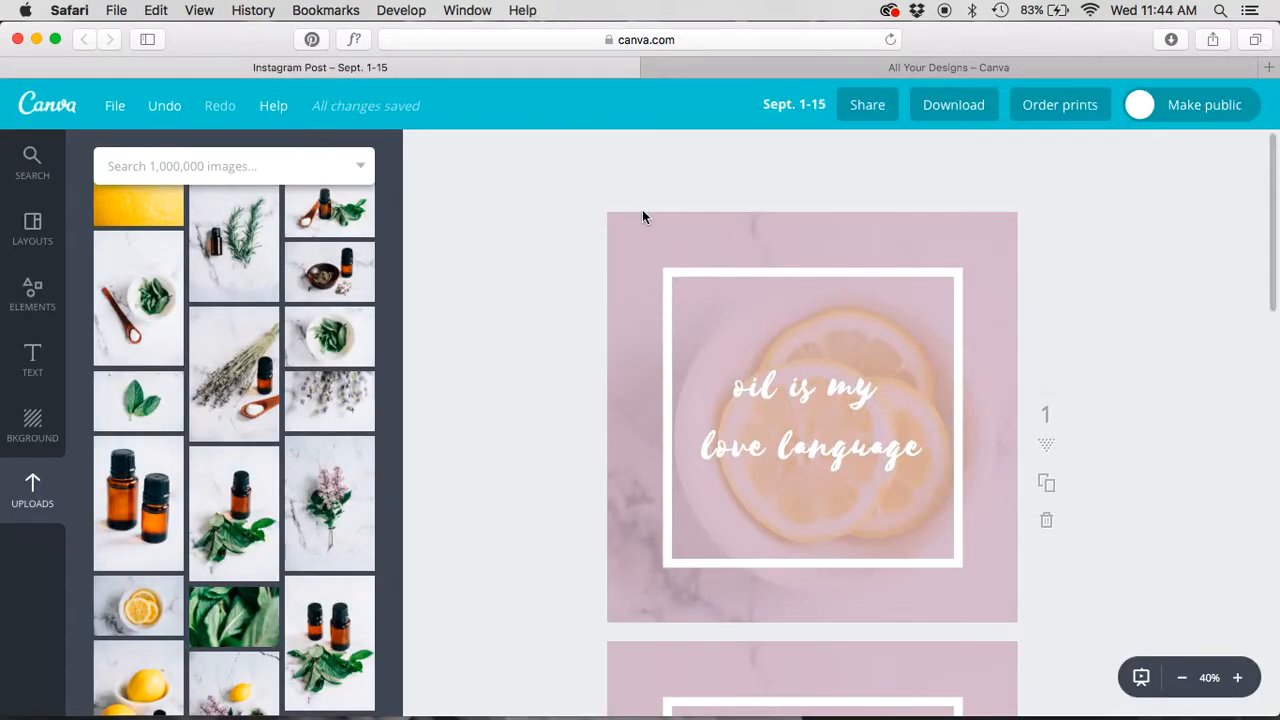
scroll(570, 330, "down", 10)
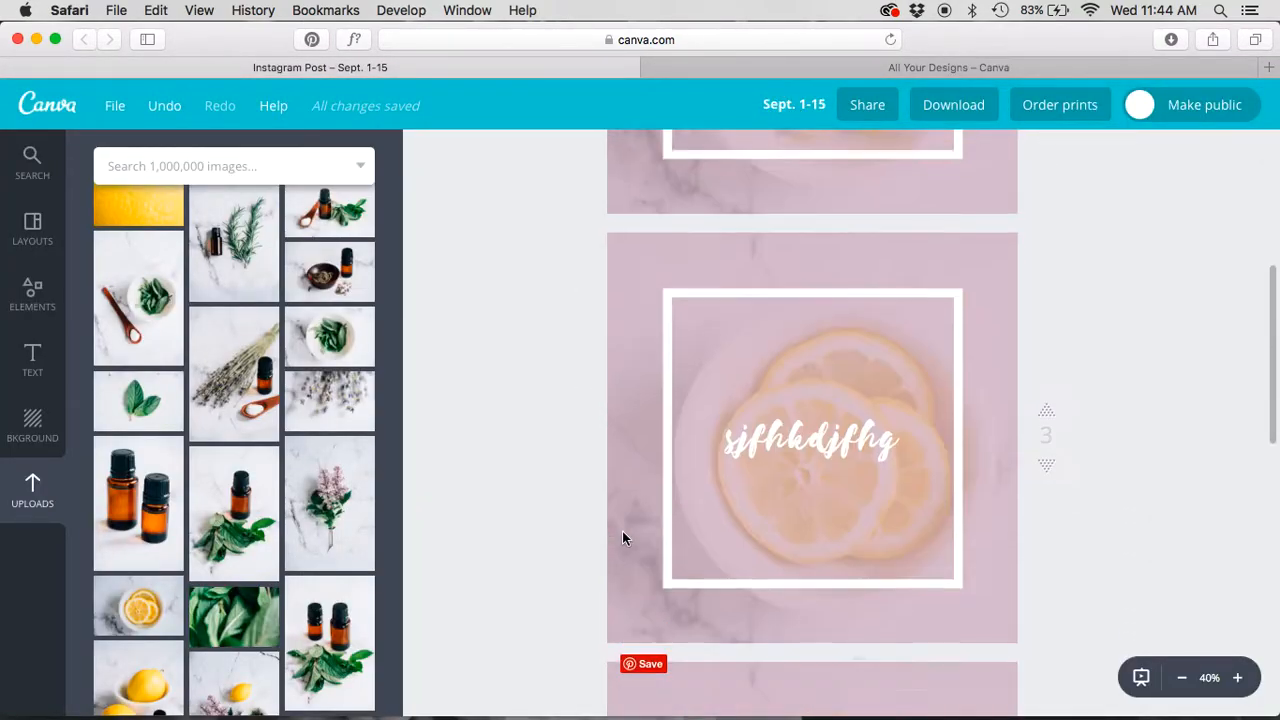
scroll(622, 538, "up", 5)
scroll(686, 266, "down", 10)
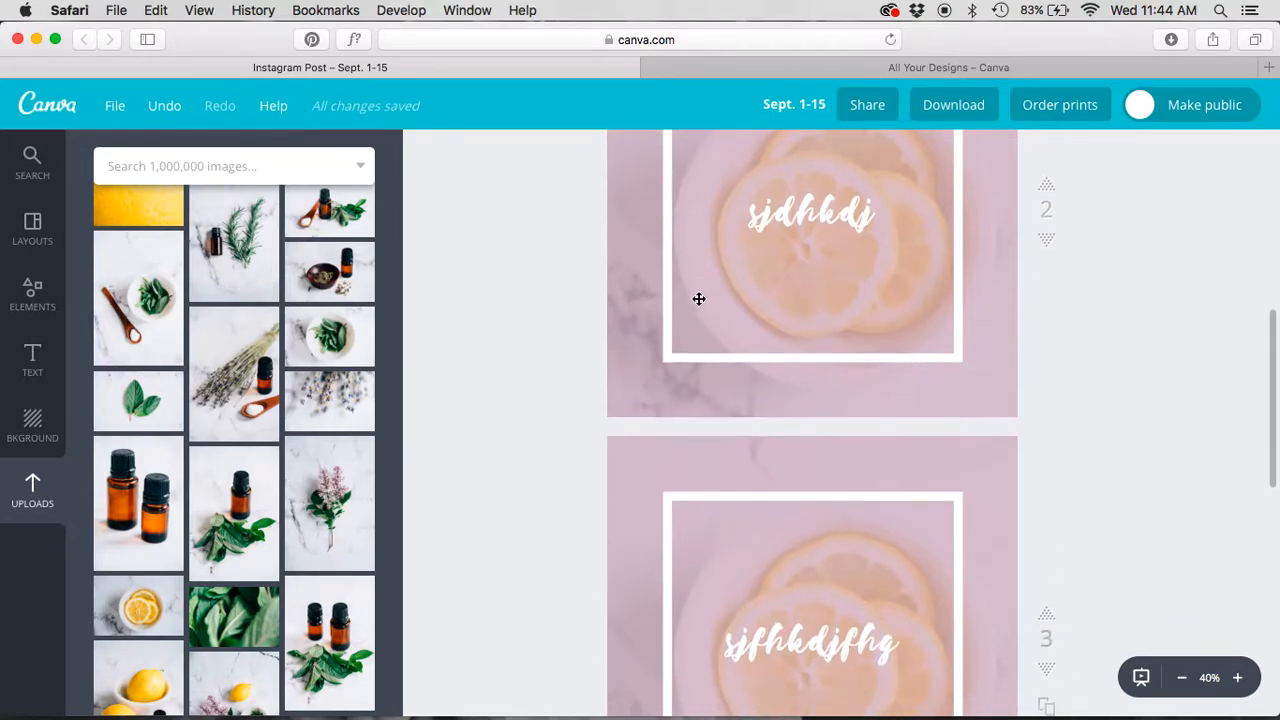
scroll(709, 640, "up", 10)
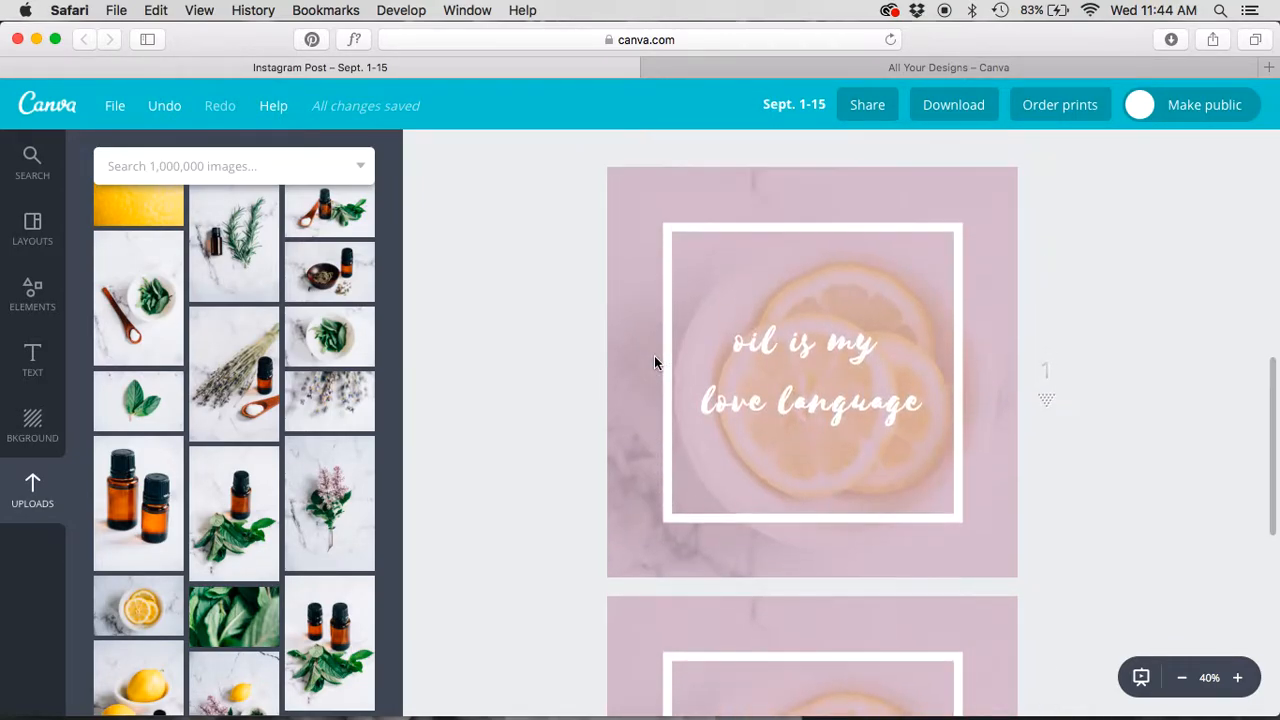
left_click(775, 107)
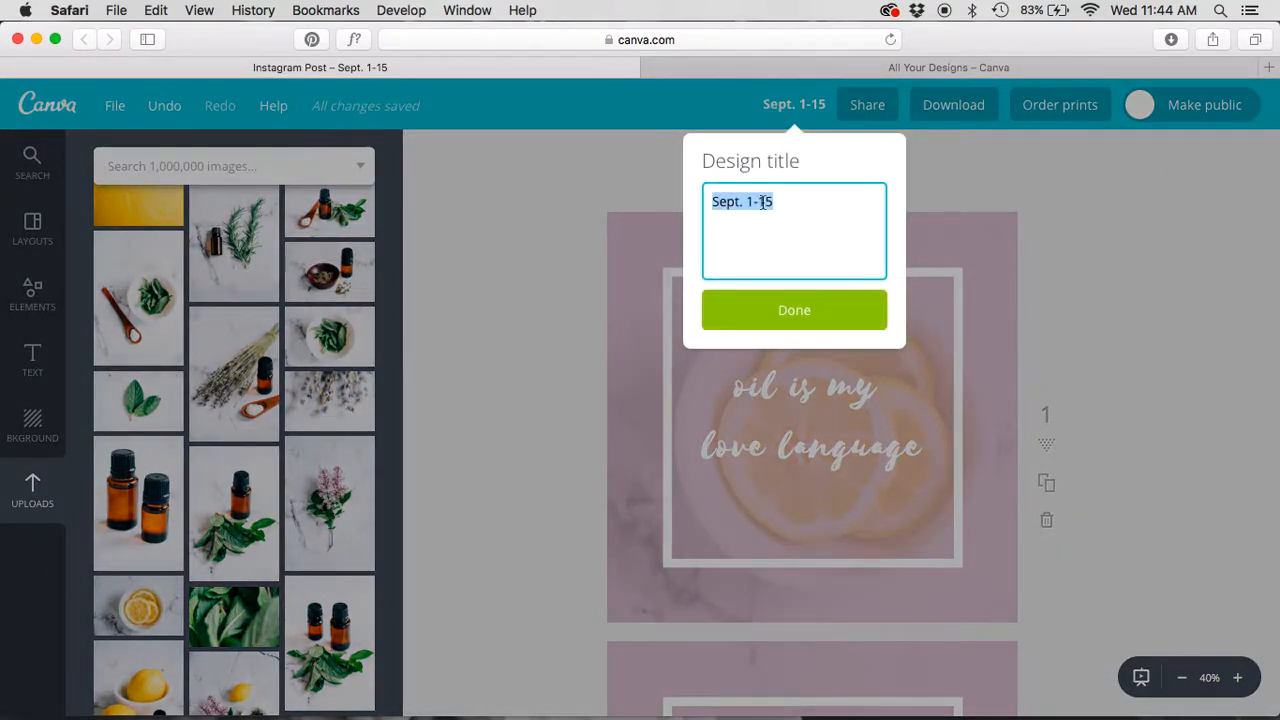
type("Quote Graphic")
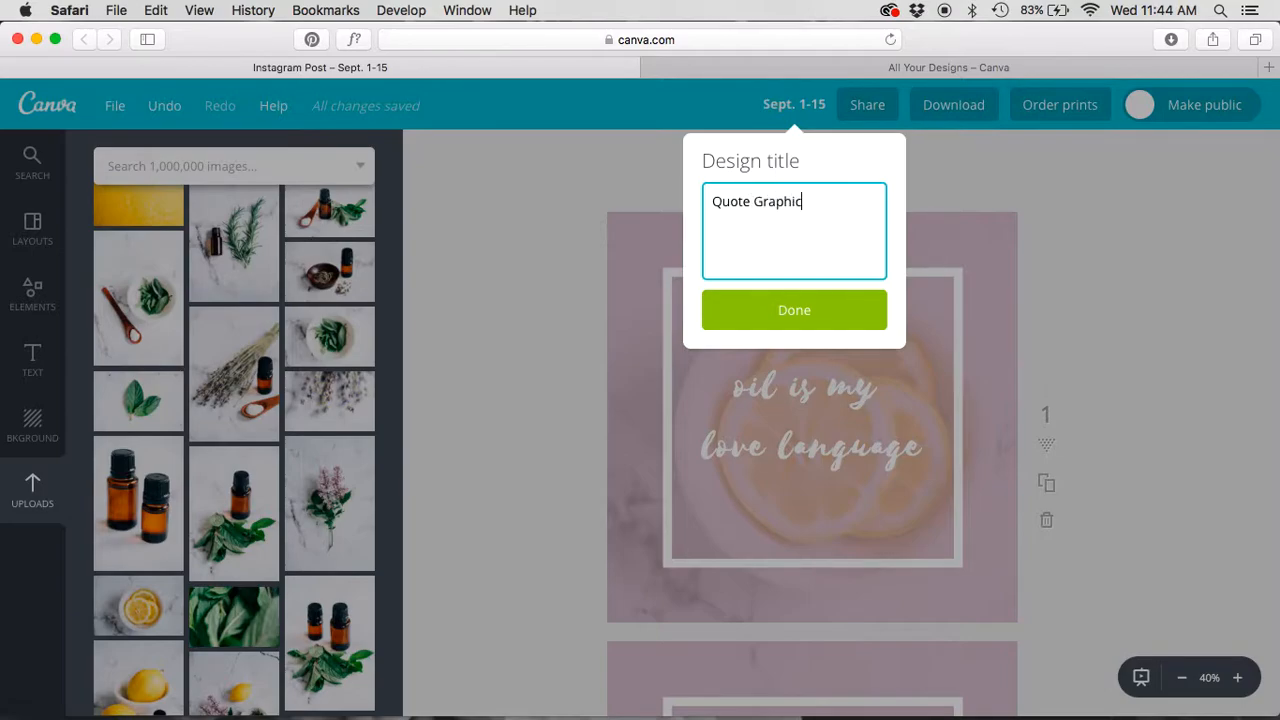
left_click(809, 317)
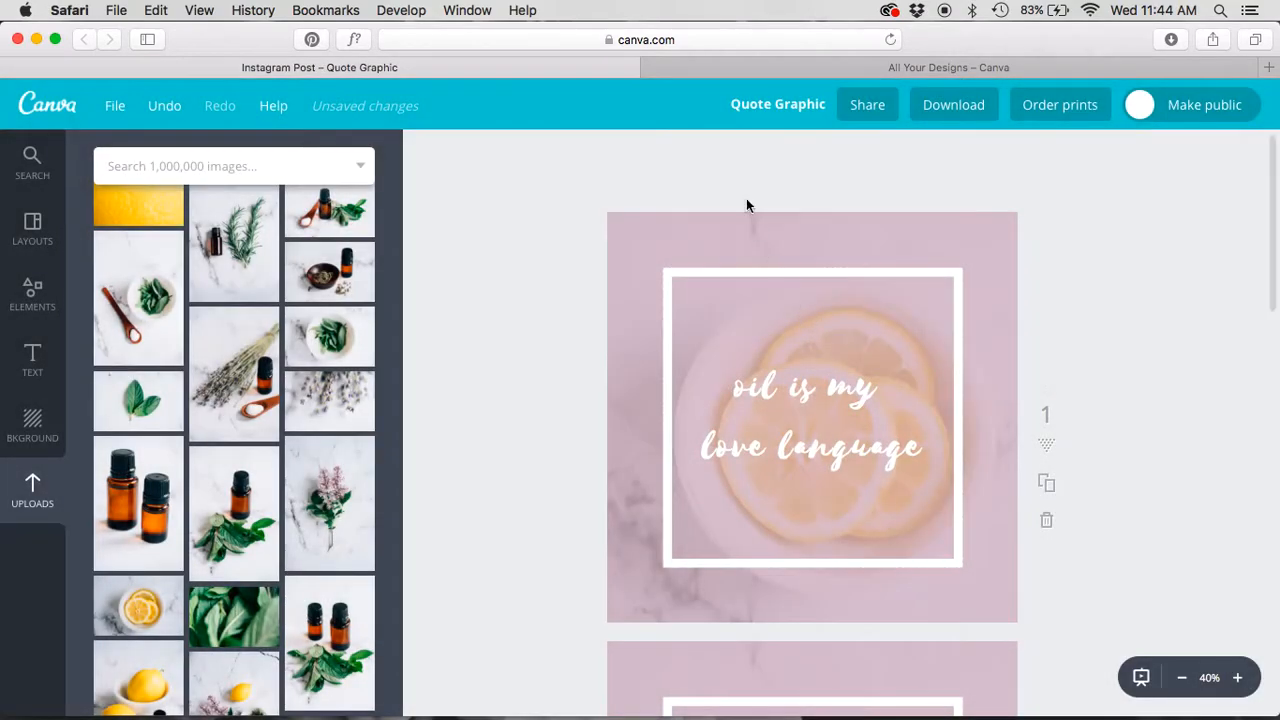
Return to the All Your Designs overview and reload it to check the renamed design's title
left_click(719, 70)
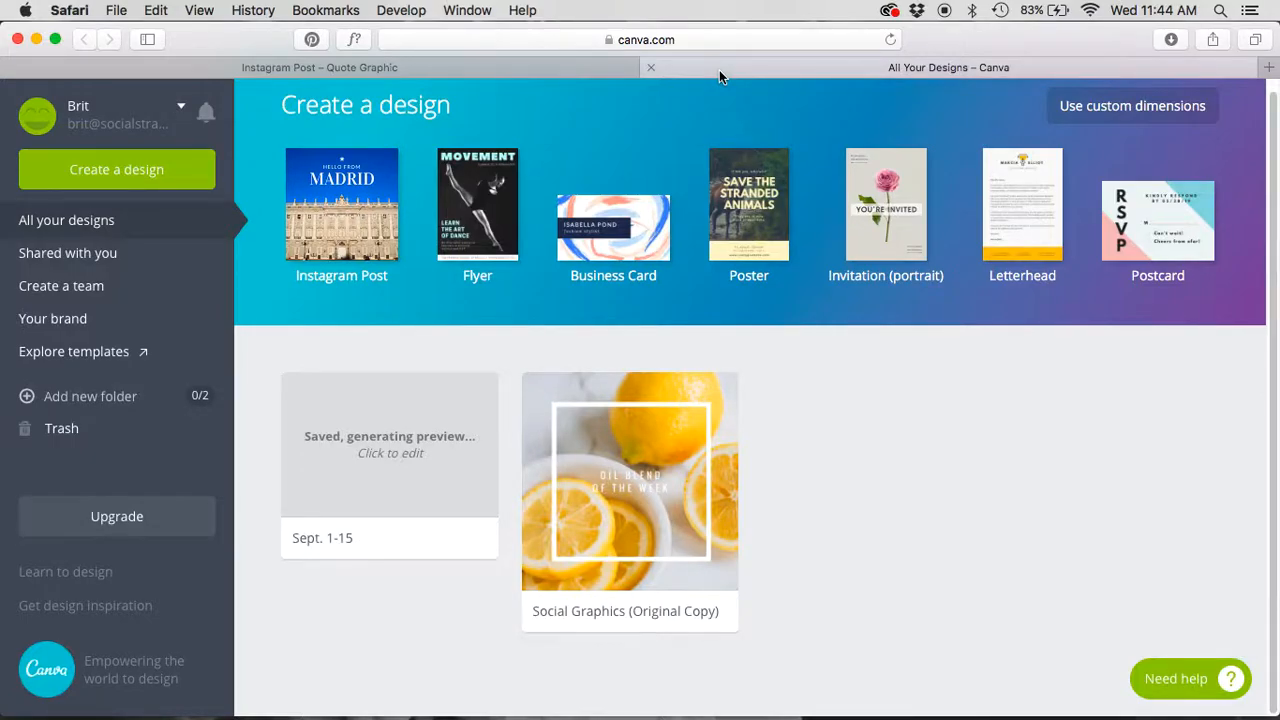
key("super+r")
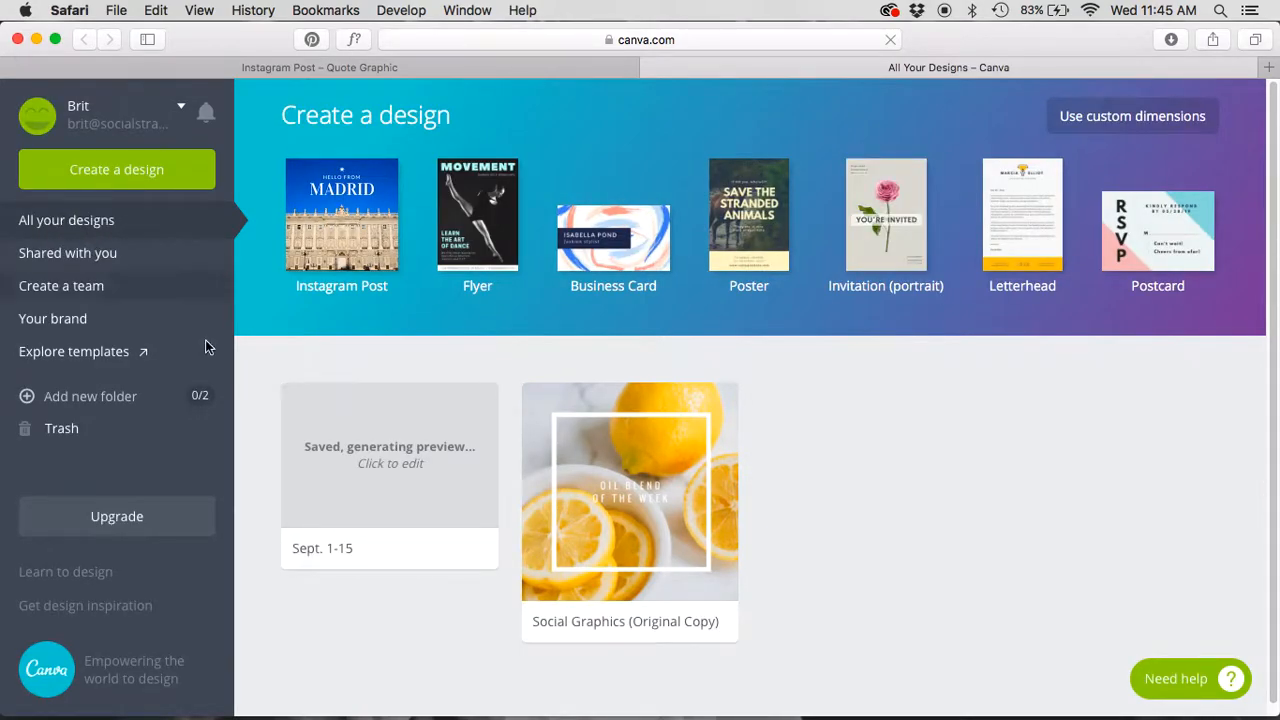
scroll(334, 550, "down", 1)
left_click(333, 538)
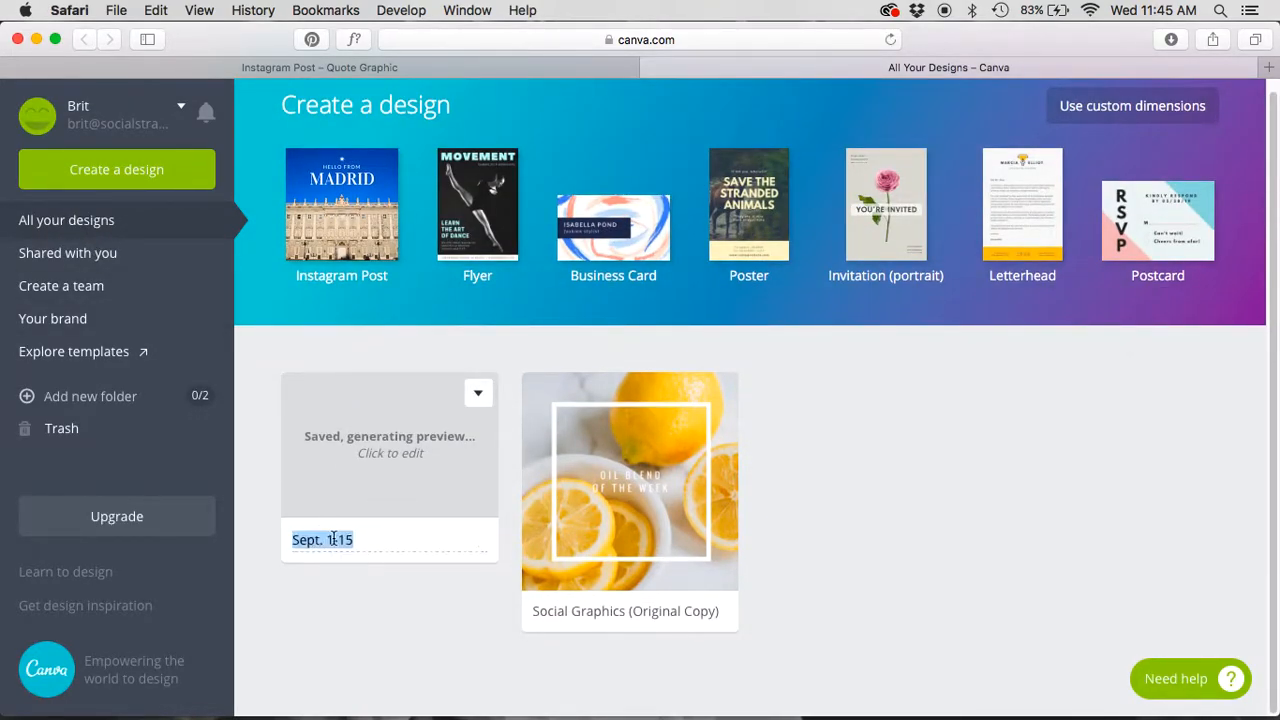
Save the Quote Graphic design, then reload the All Your Designs overview
left_click(369, 70)
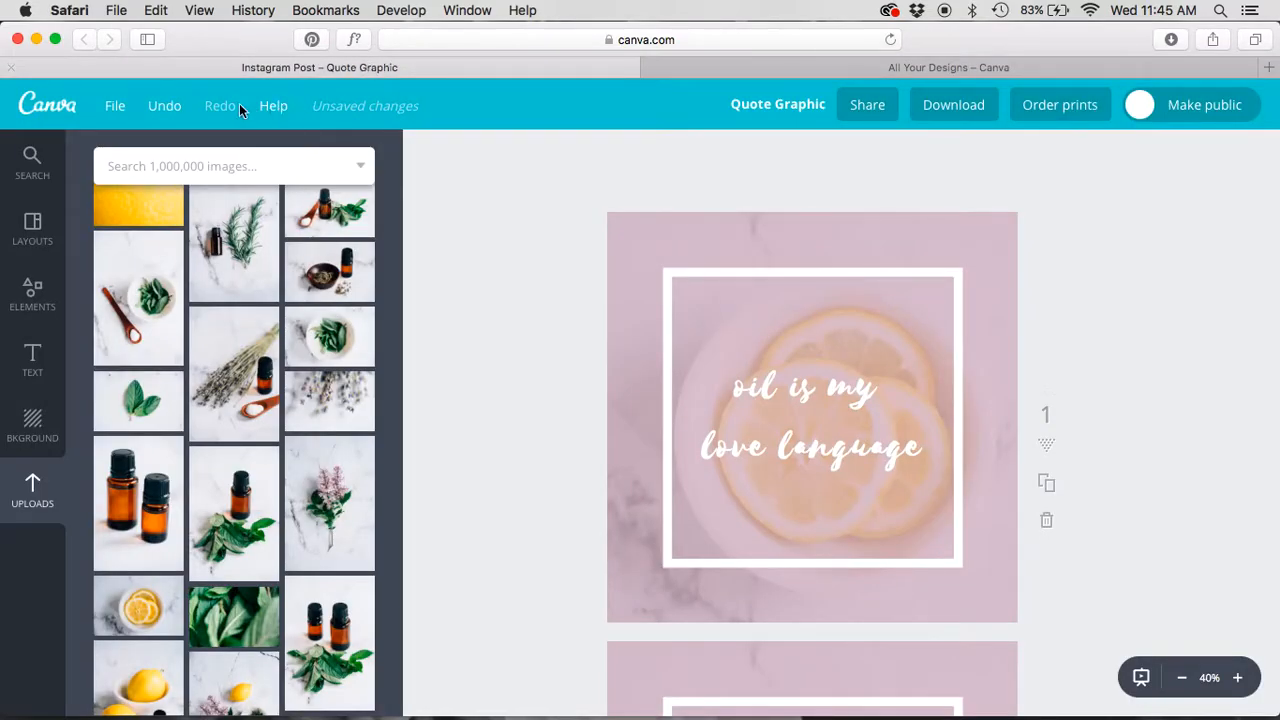
left_click(116, 108)
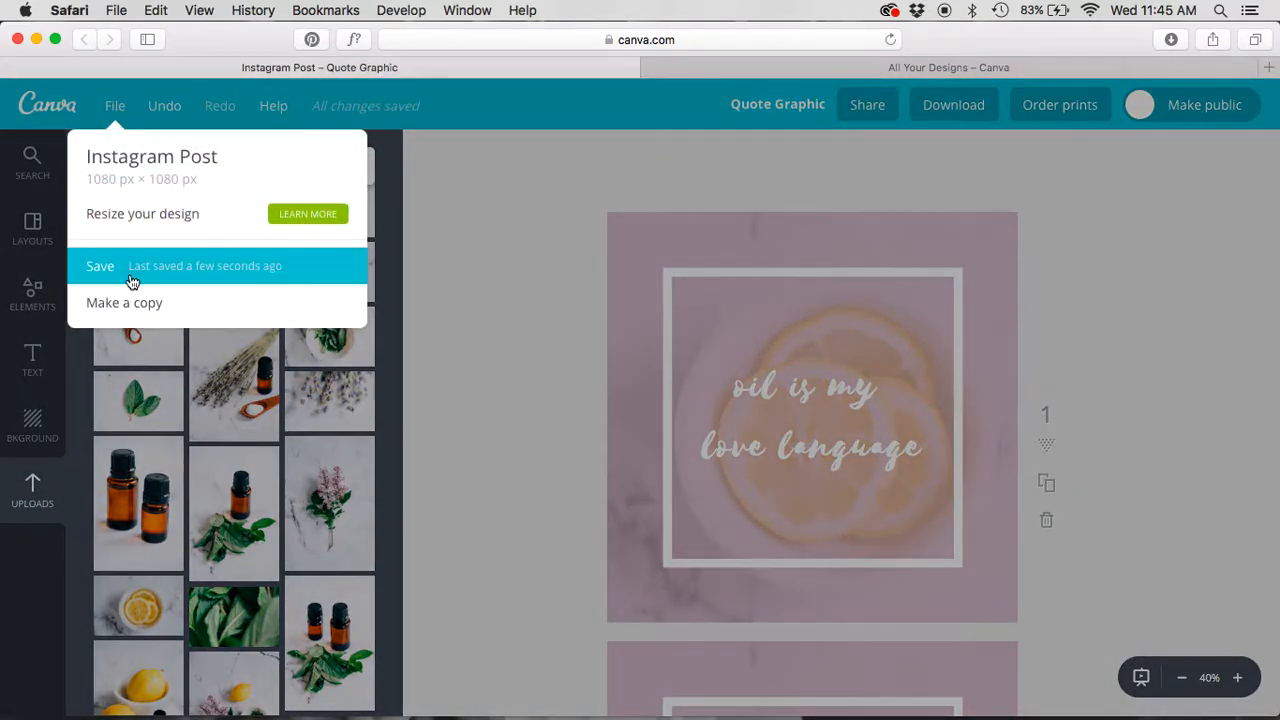
left_click(121, 276)
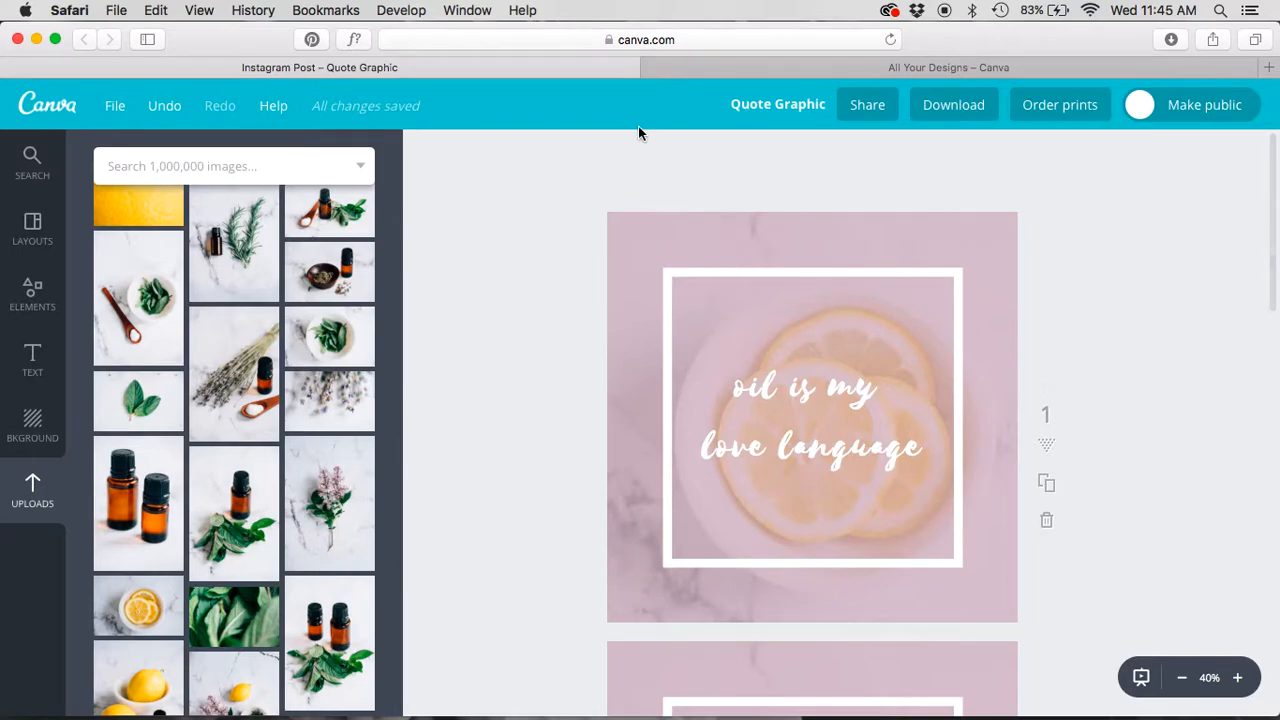
left_click(755, 73)
key("super+r")
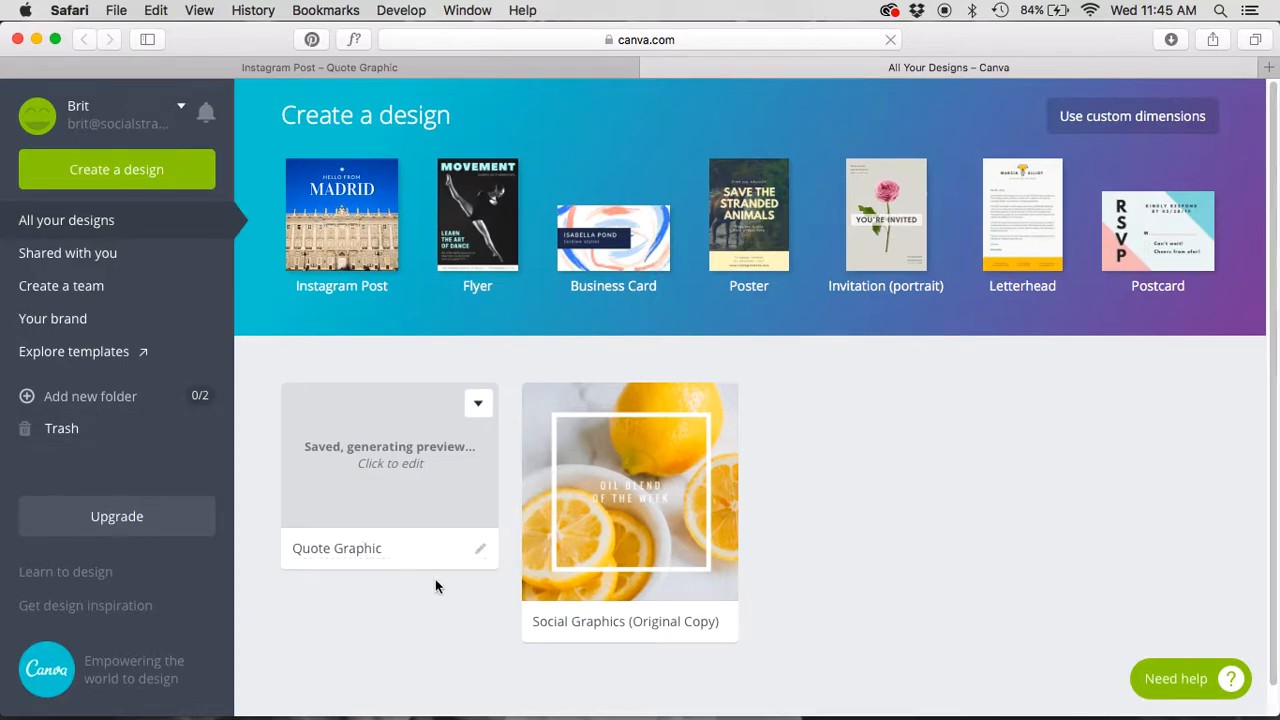
scroll(375, 309, "down", 1)
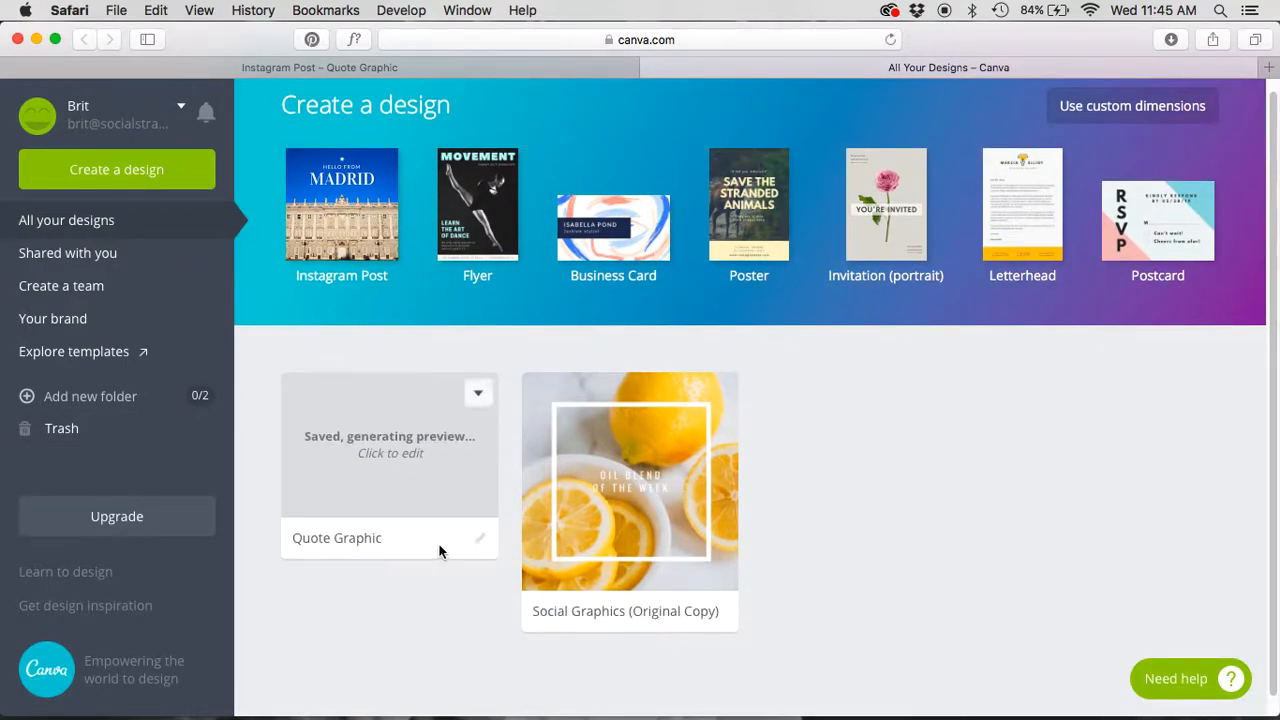
Open the Social Graphics (Original Copy) design, look through its pages and return to the designs overview
left_click(605, 466)
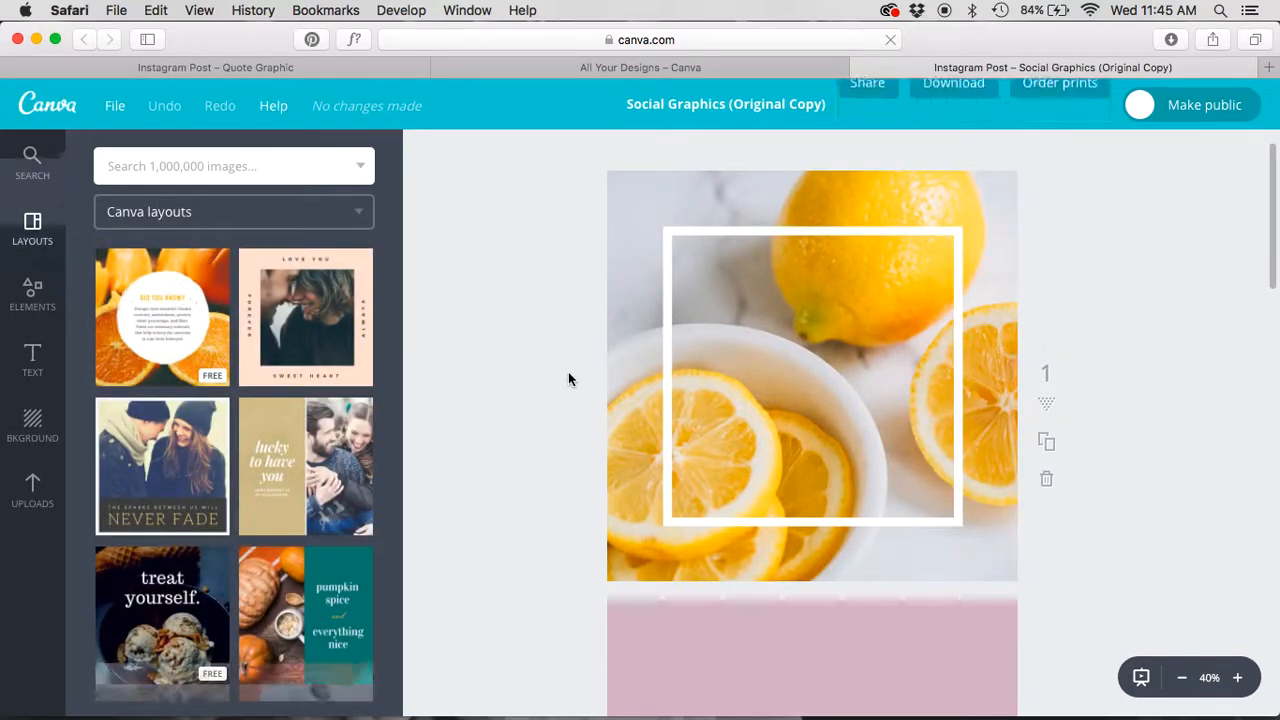
scroll(568, 378, "down", 5)
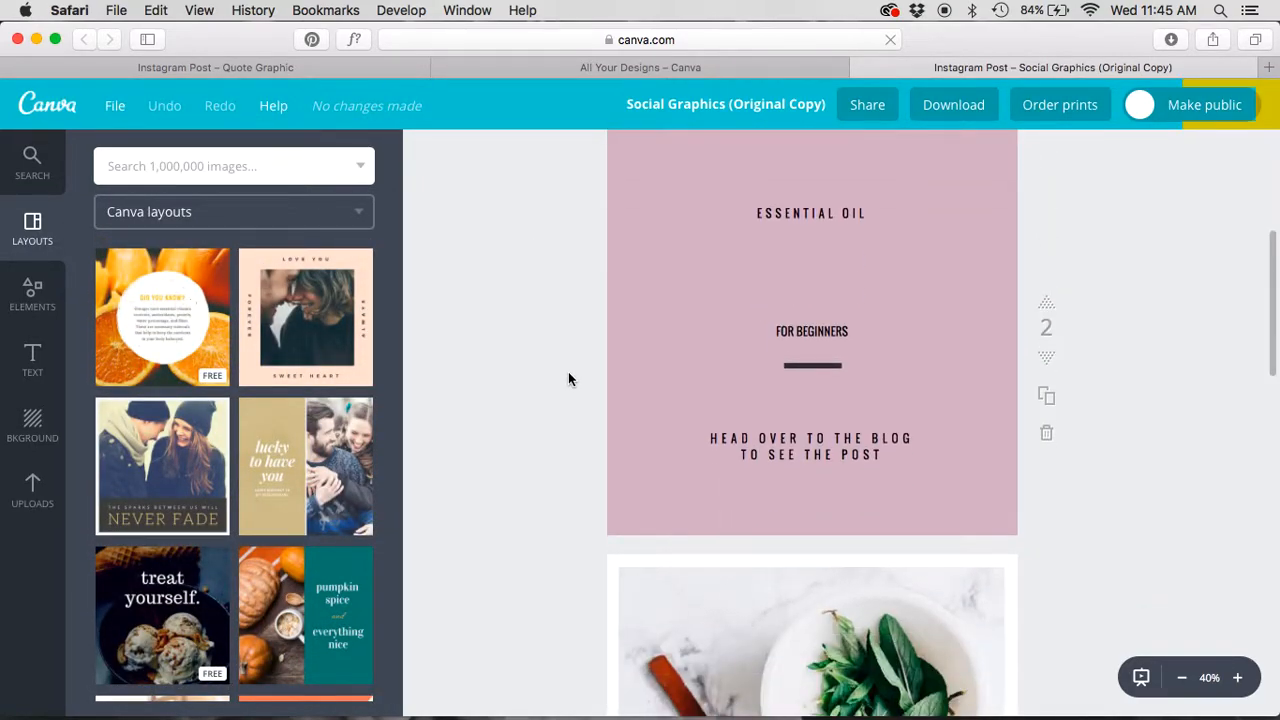
scroll(568, 378, "down", 10)
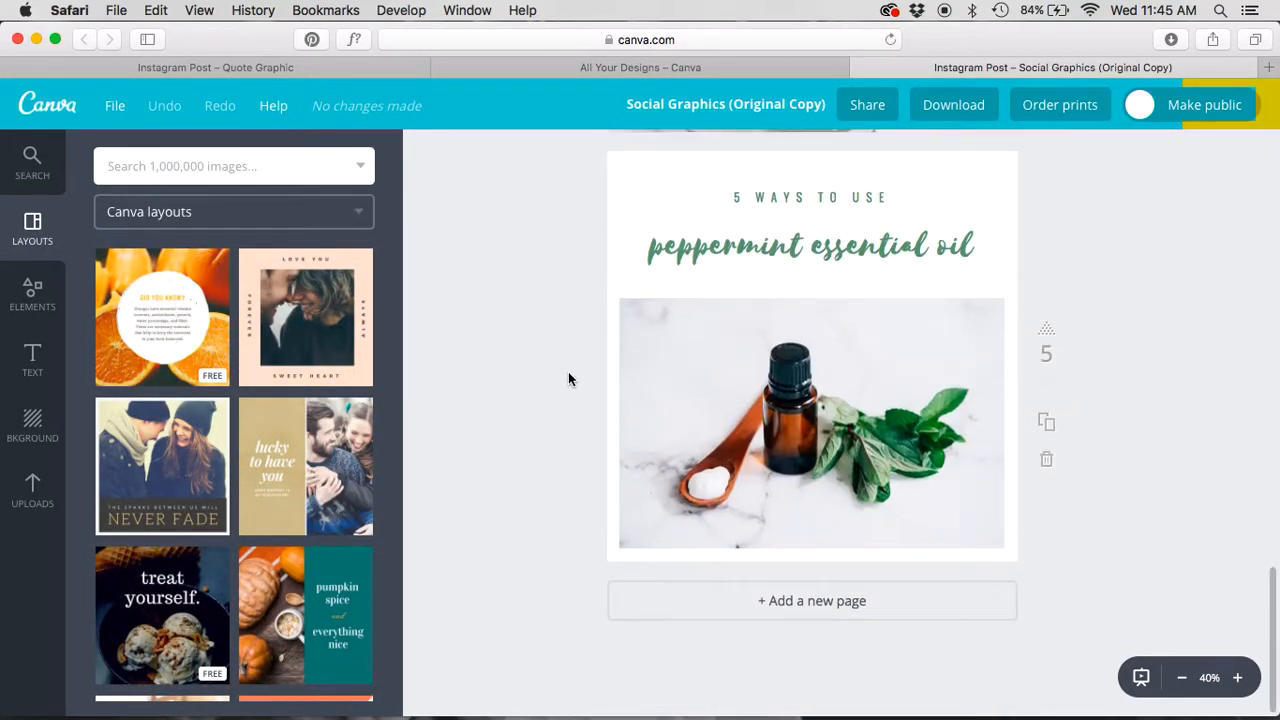
scroll(568, 378, "up", 15)
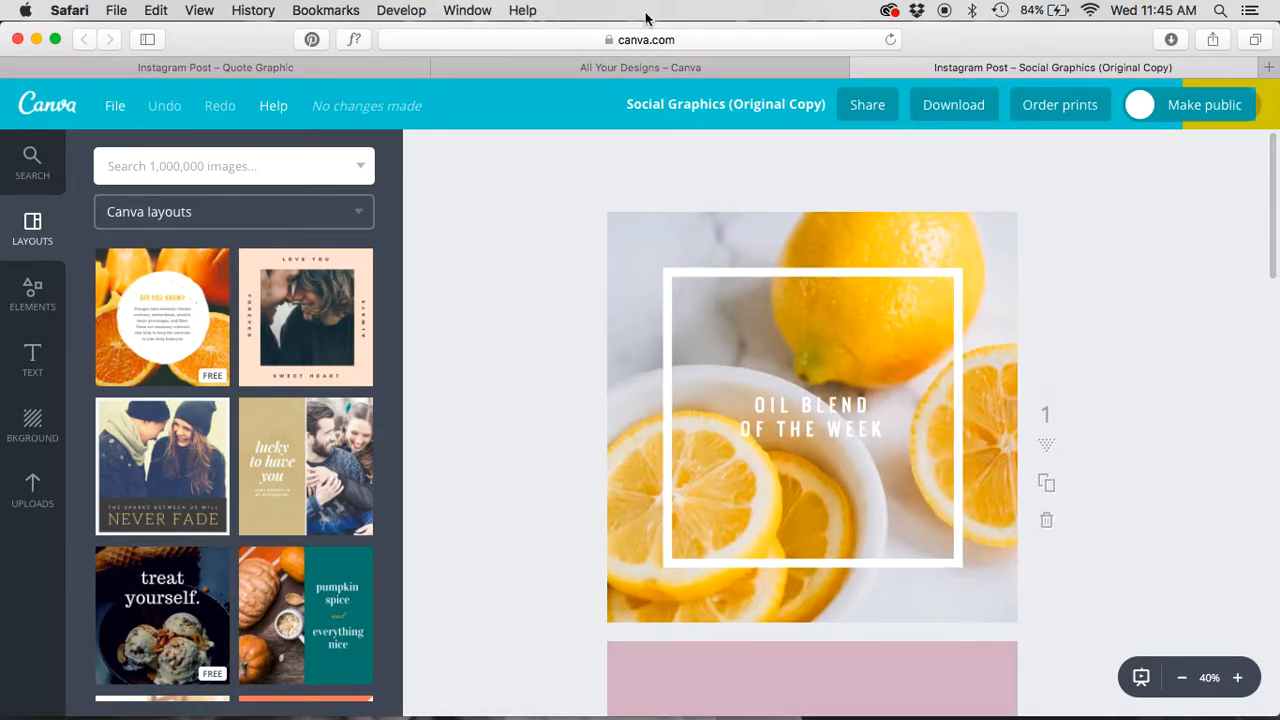
left_click(534, 67)
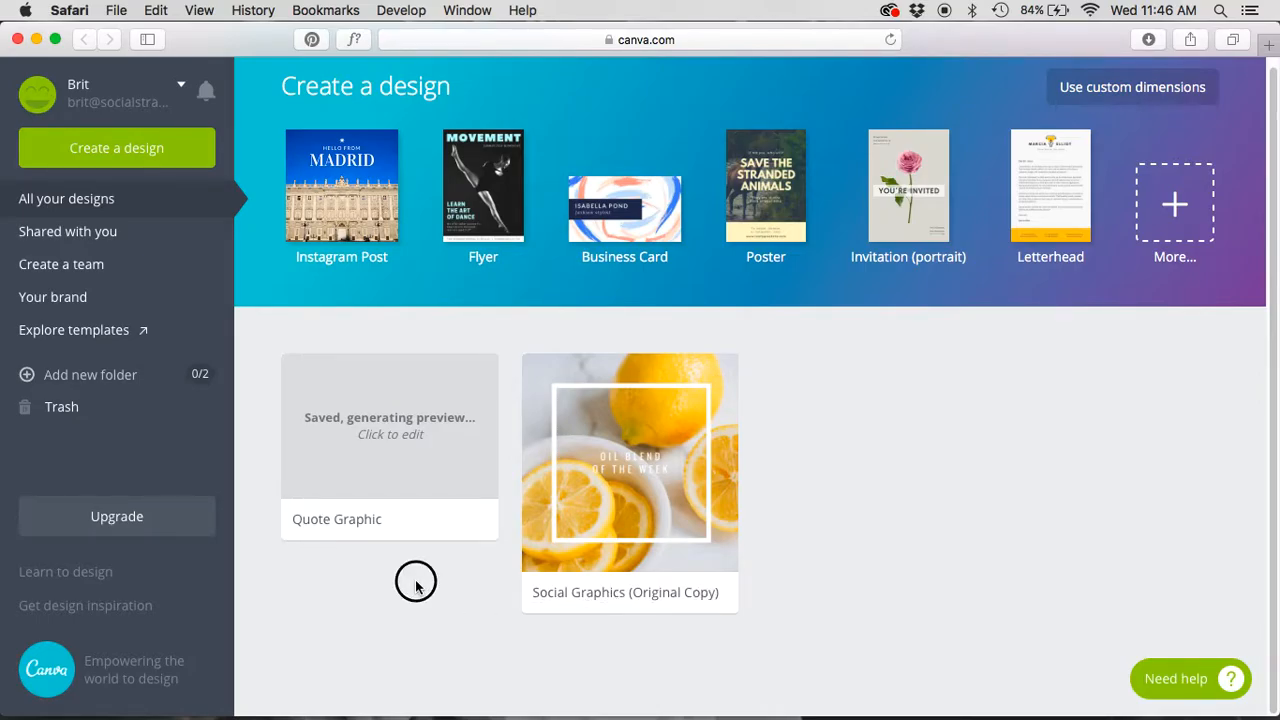
Make a copy of the Quote Graphic design and name the copy Quotes for September
left_click(477, 376)
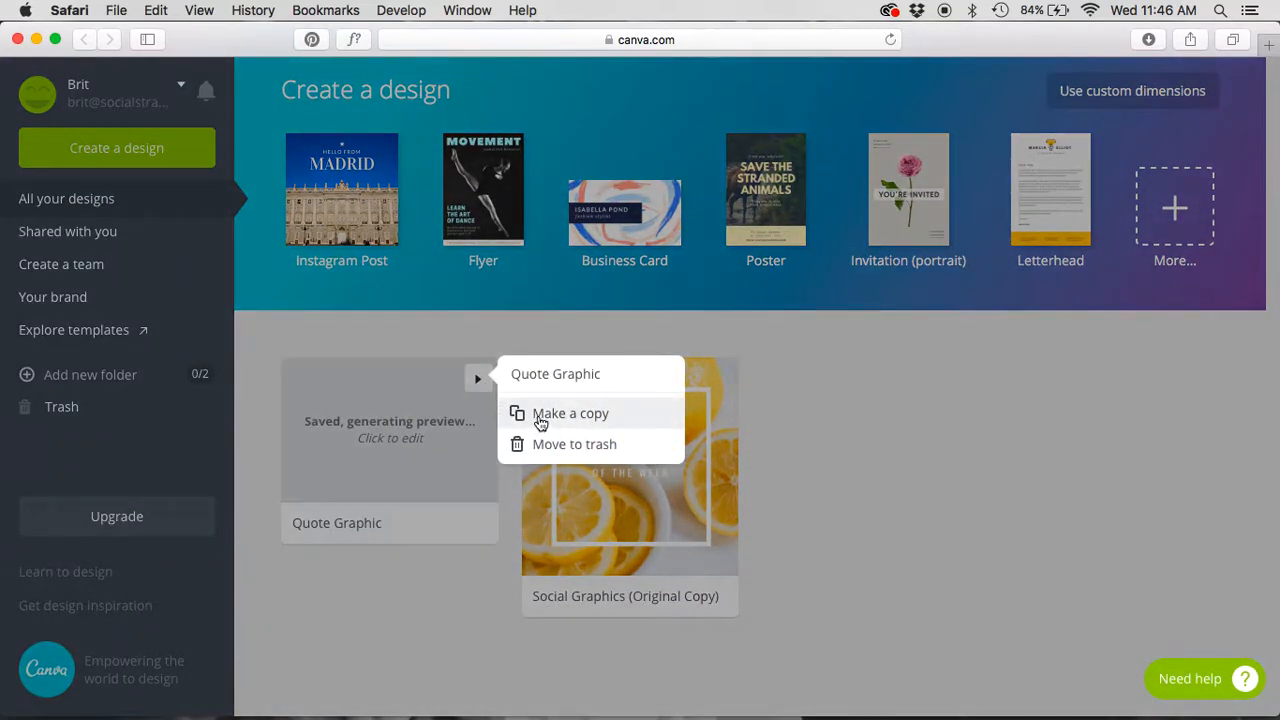
left_click(540, 414)
left_click(832, 524)
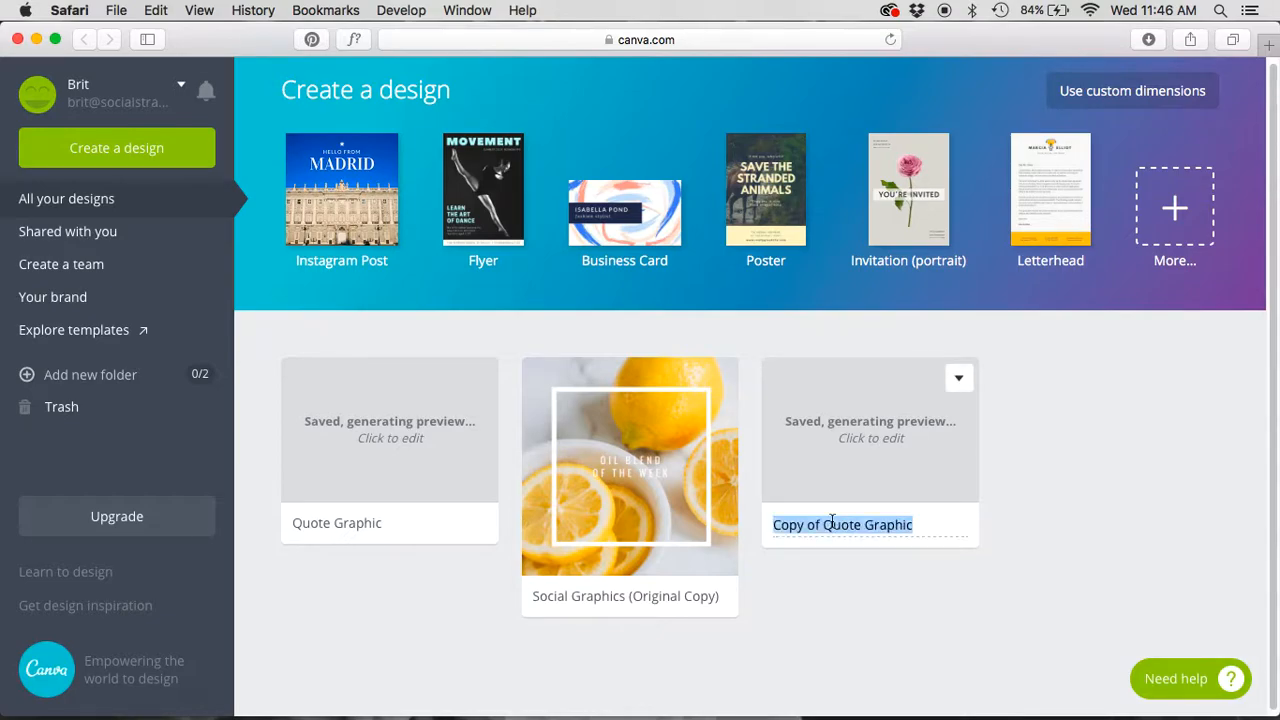
type("Quotes for September")
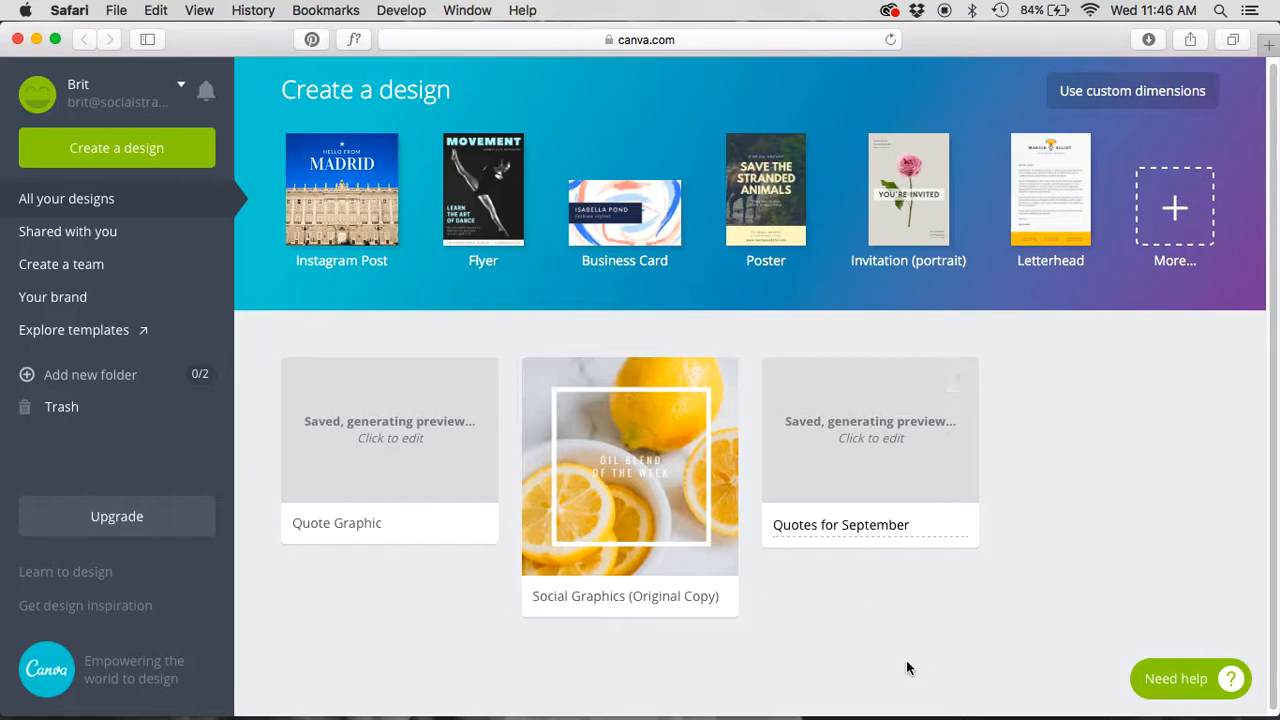
key("Return")
In the Quotes for September design, replace the first page's quote with "dkfjghdkjh" and save the design
left_click(848, 455)
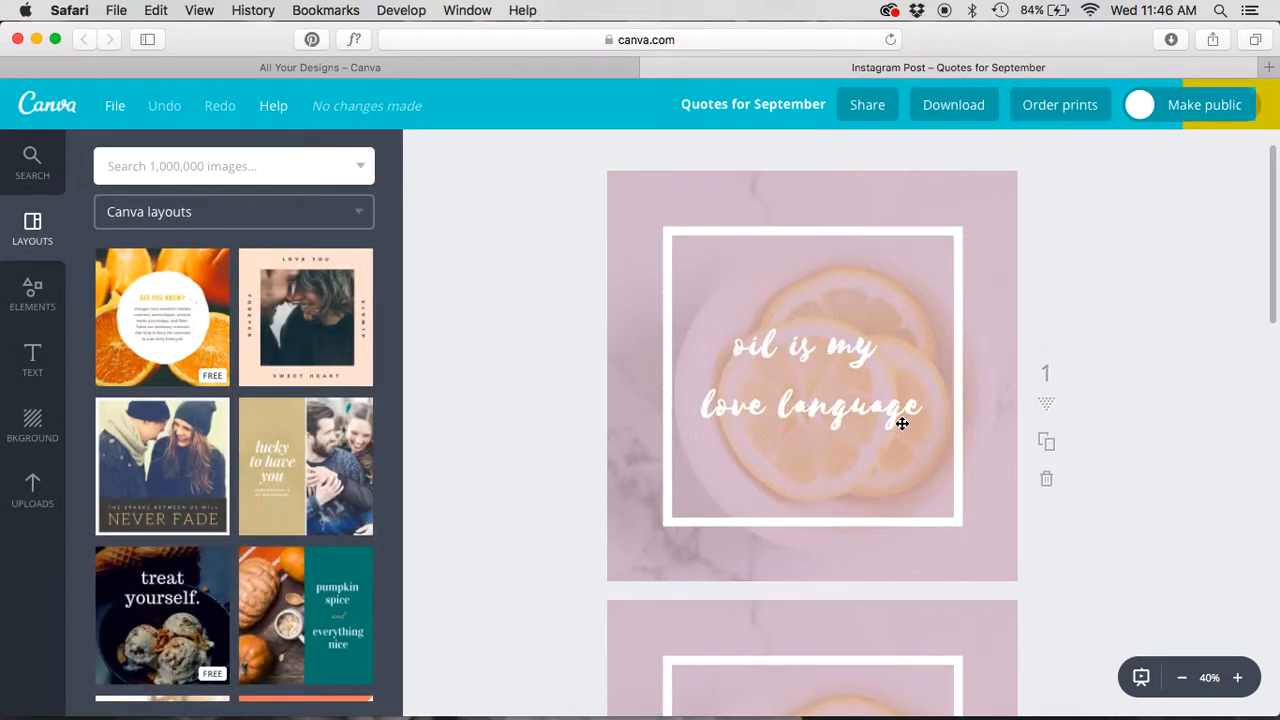
left_click(831, 403)
type("dk")
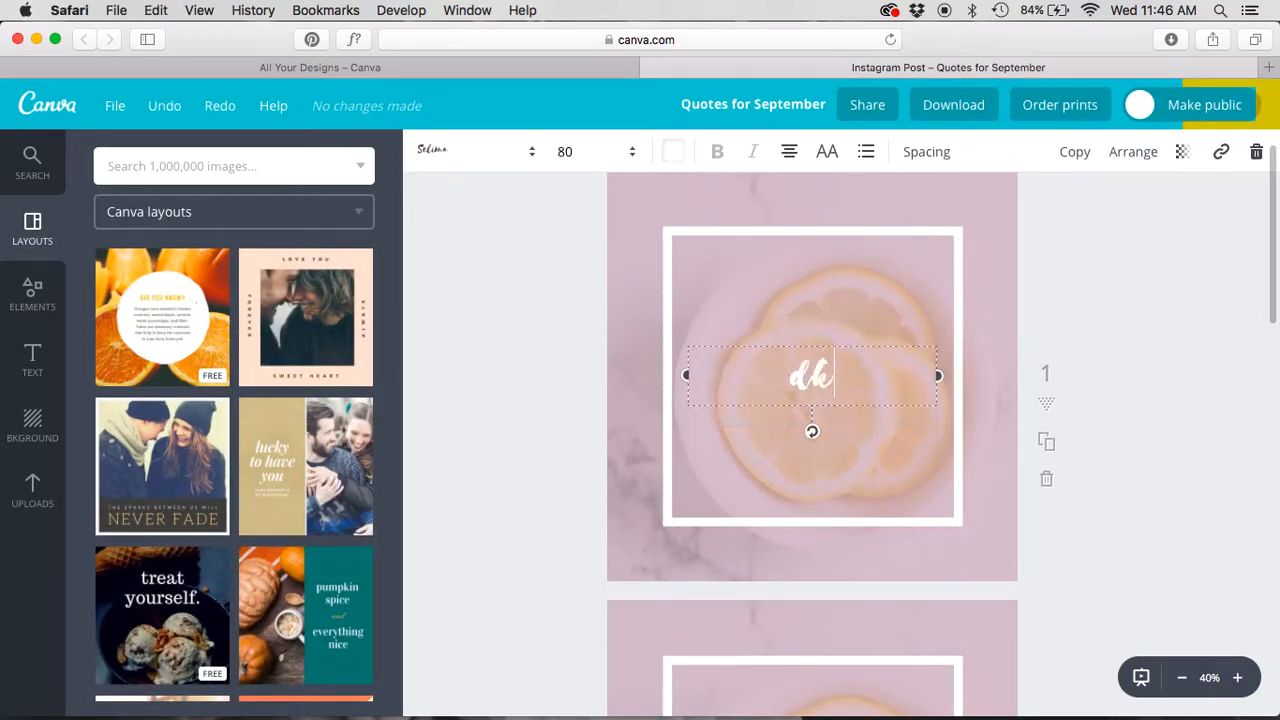
type("fjghdkjh")
left_click(542, 323)
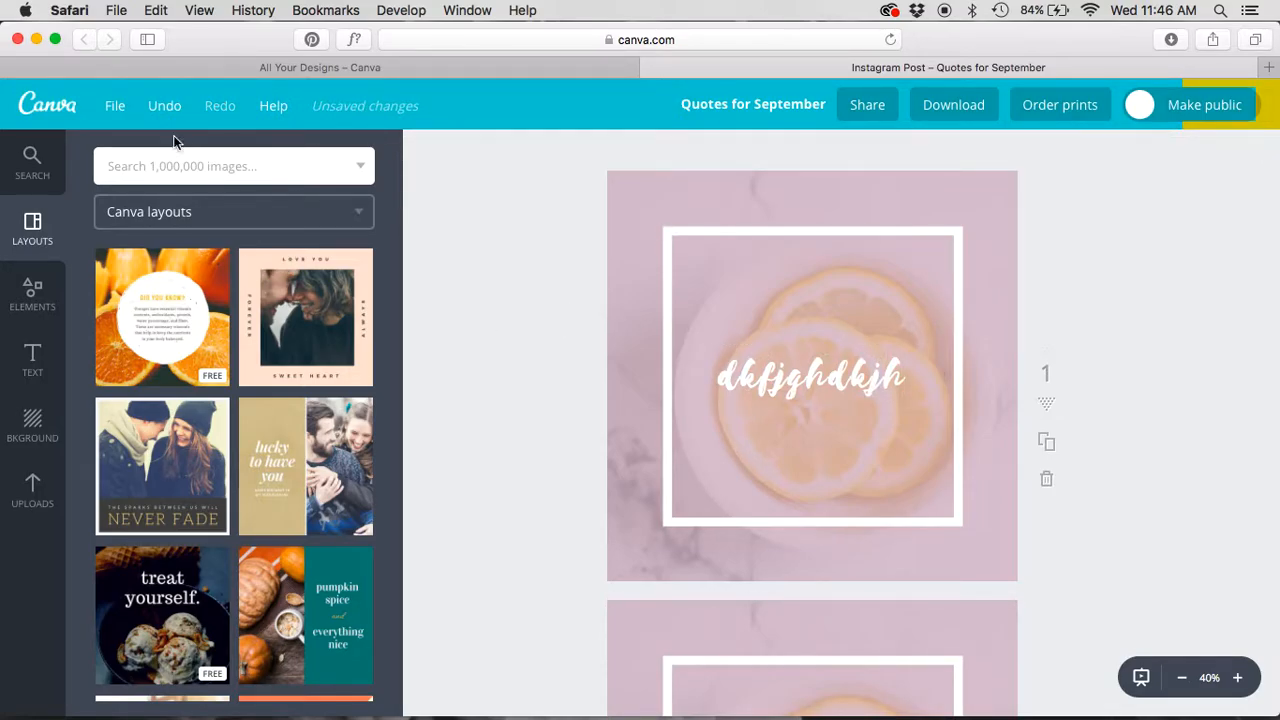
left_click(115, 107)
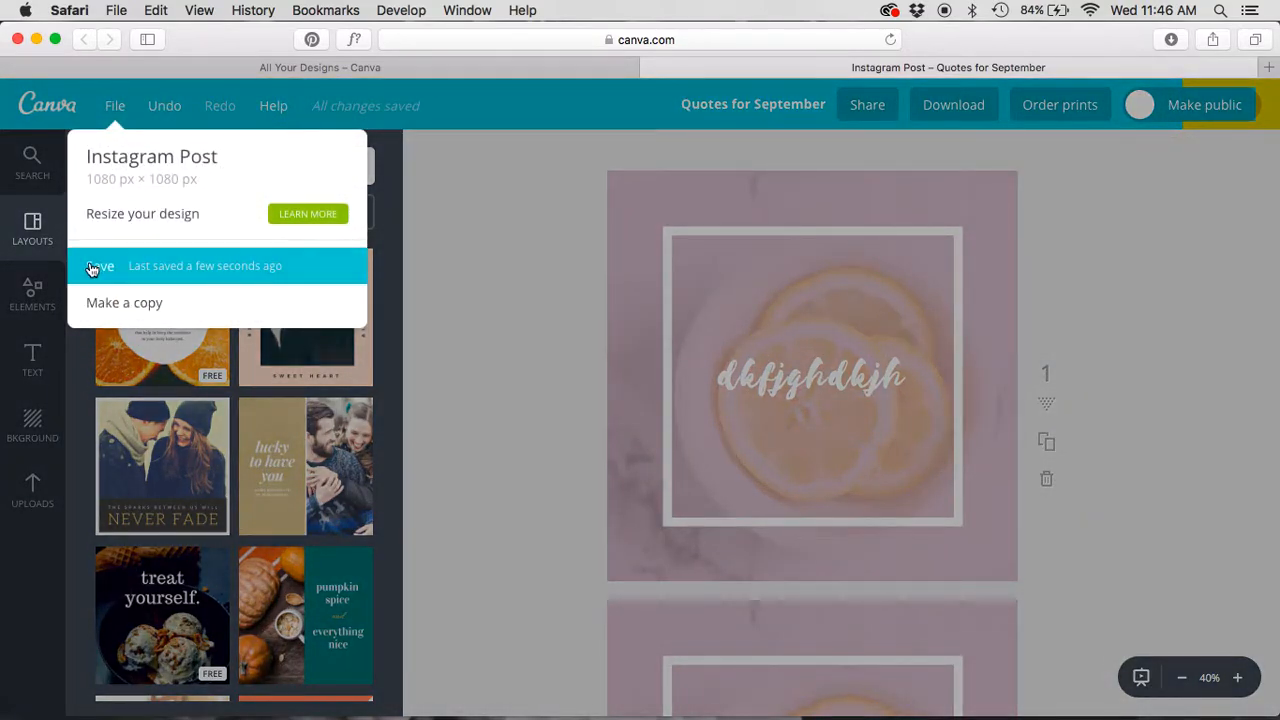
left_click(91, 269)
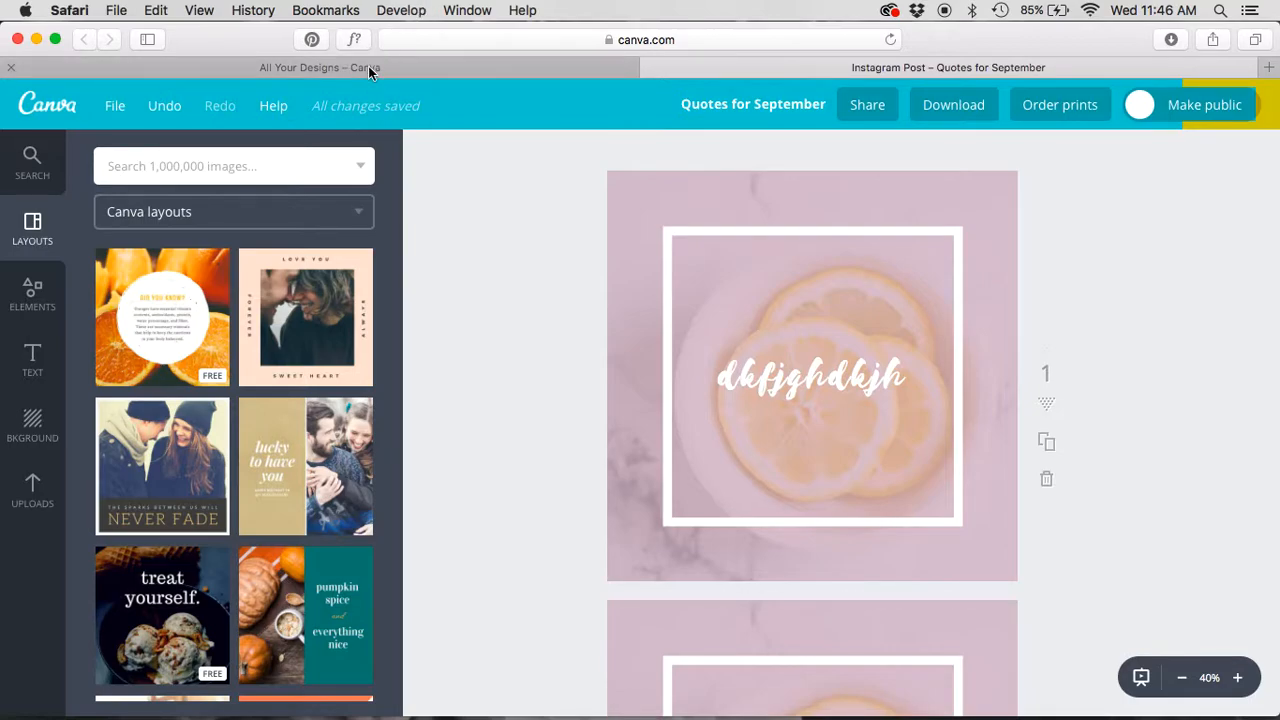
Review the designs overview and the Quotes for September pages, and close that design's tab
left_click(368, 68)
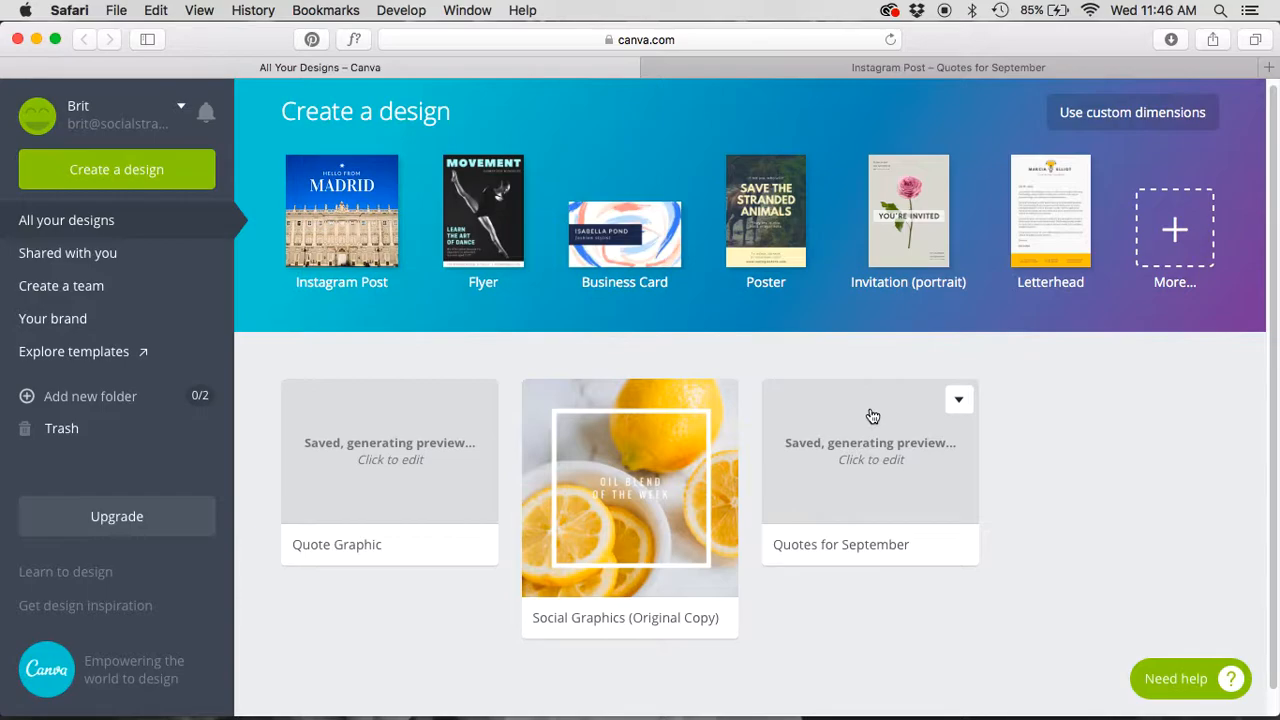
scroll(758, 376, "down", 1)
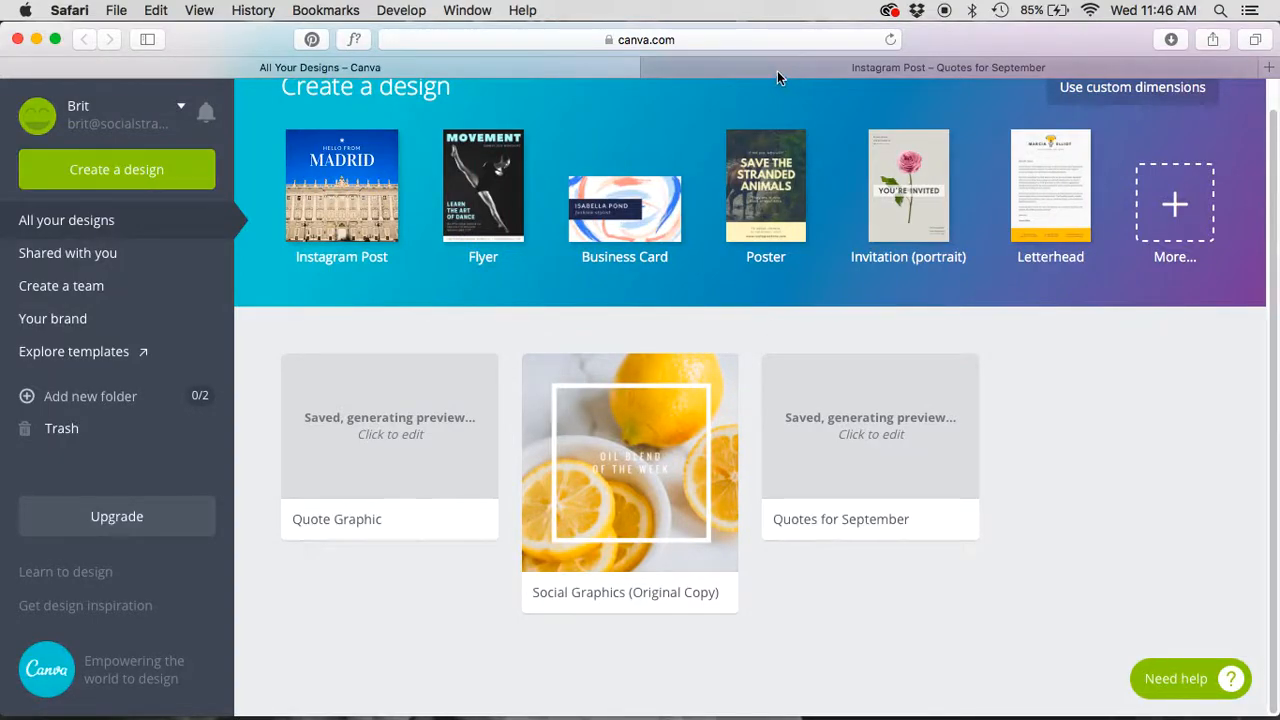
left_click(773, 67)
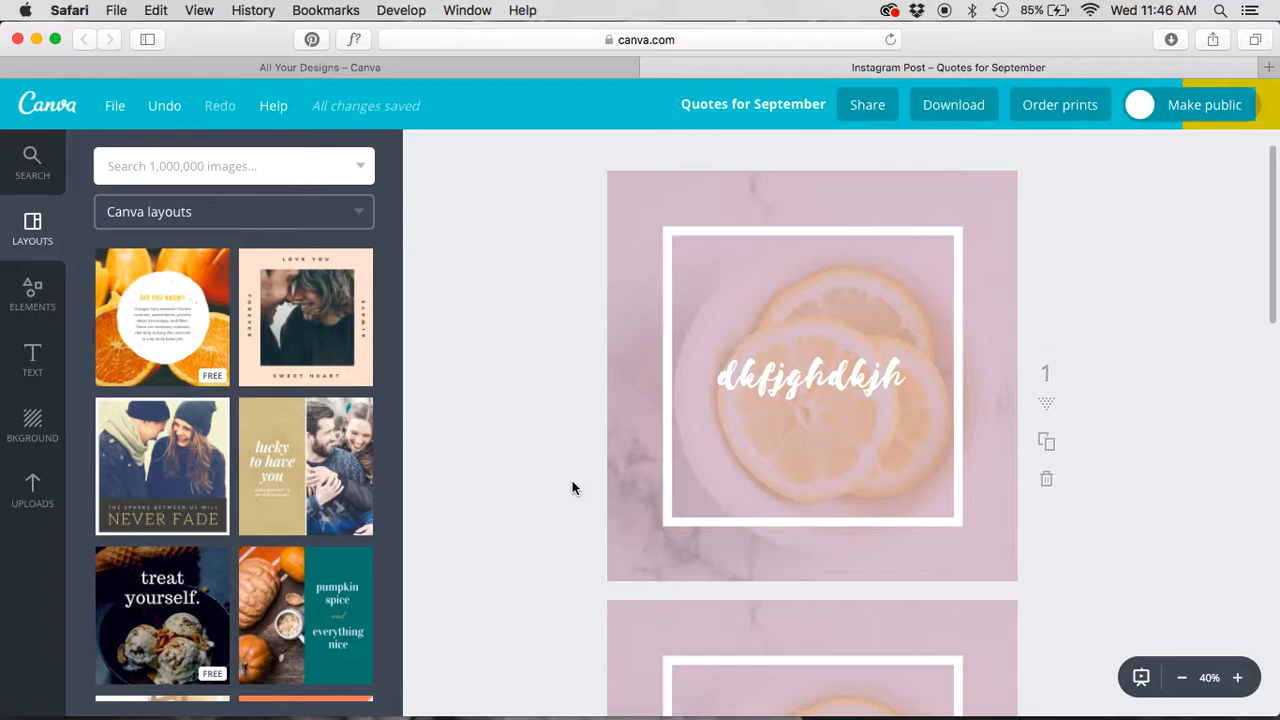
scroll(573, 487, "down", 5)
scroll(573, 487, "up", 5)
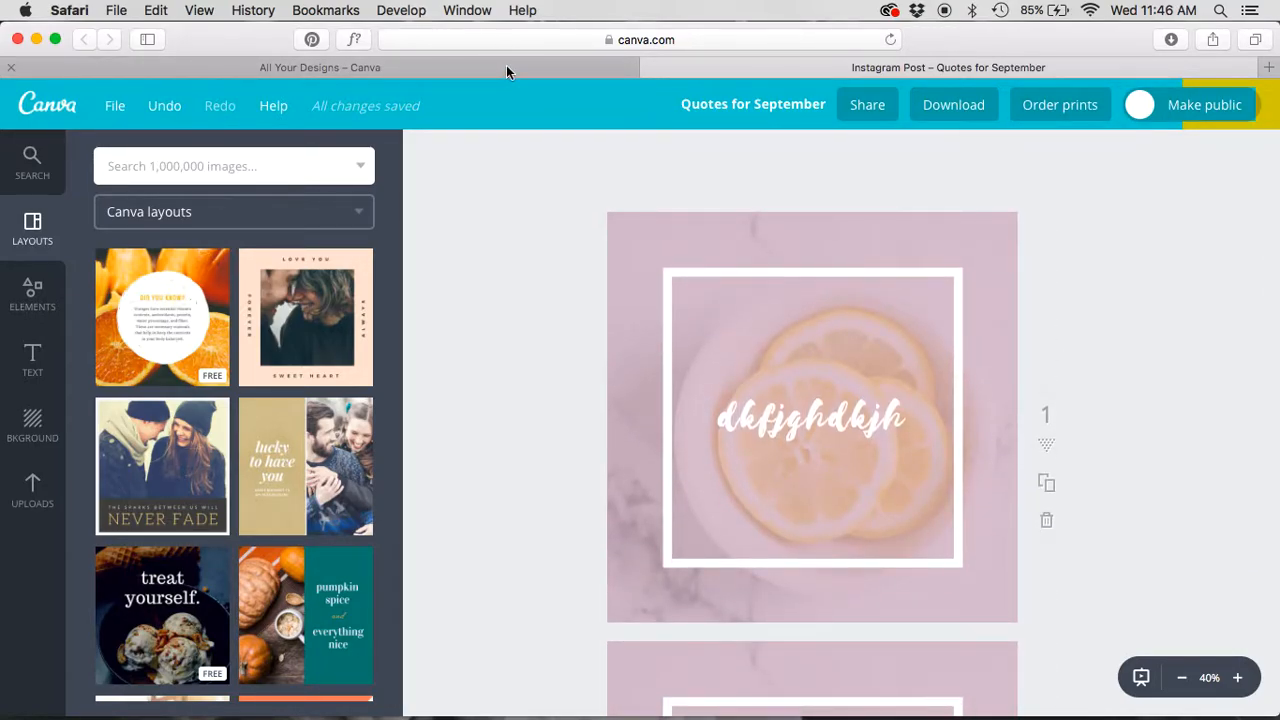
left_click(506, 65)
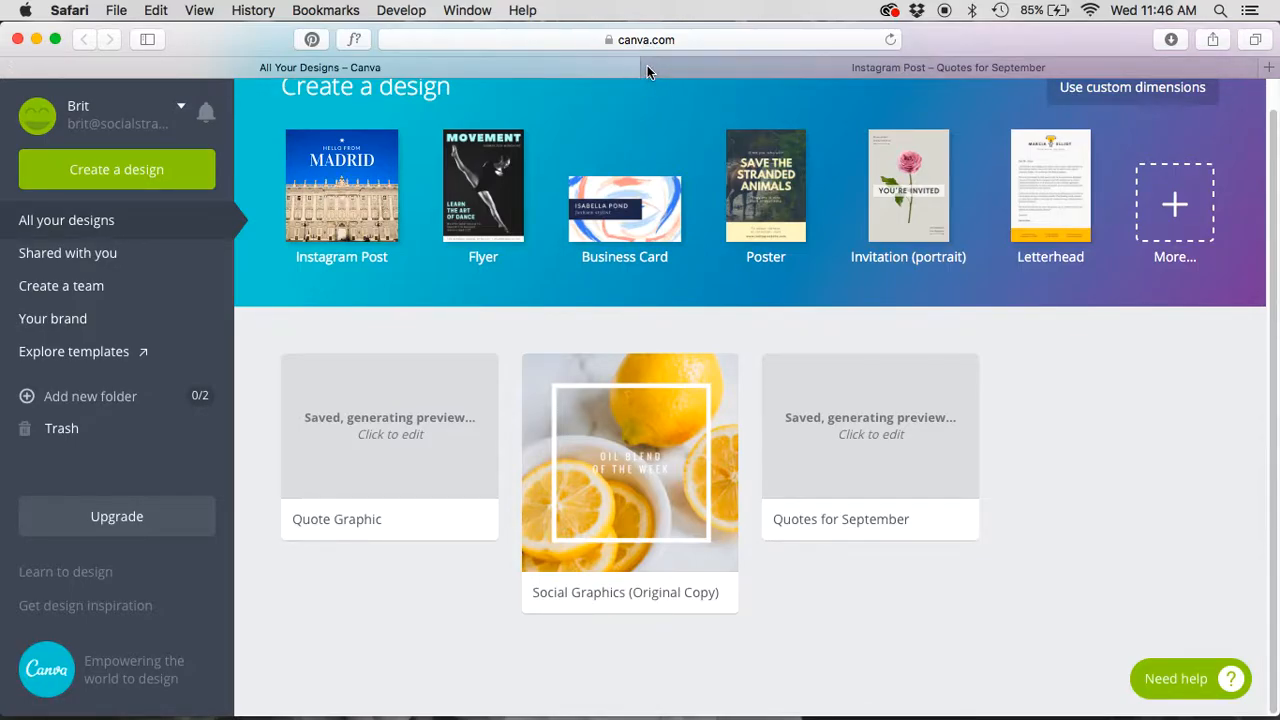
left_click(647, 67)
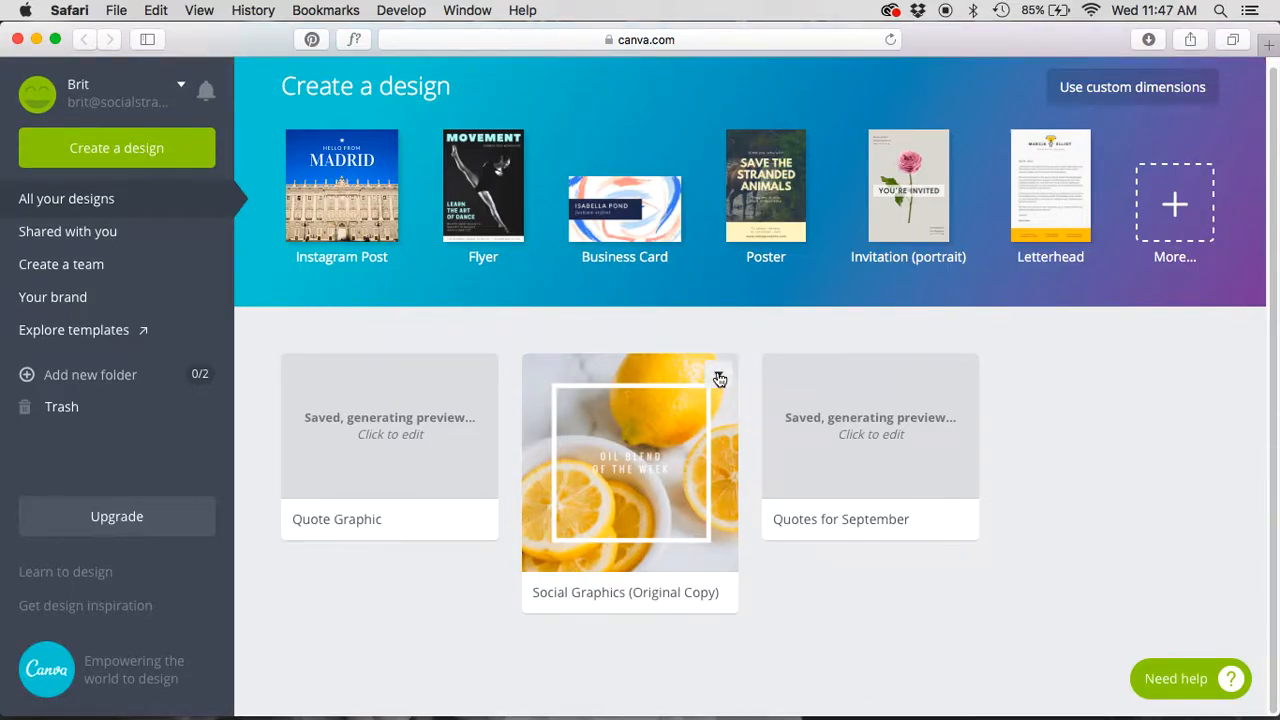
Make a copy of the Social Graphics (Original Copy) design and name the copy Sept. 16-30
left_click(717, 373)
left_click(805, 424)
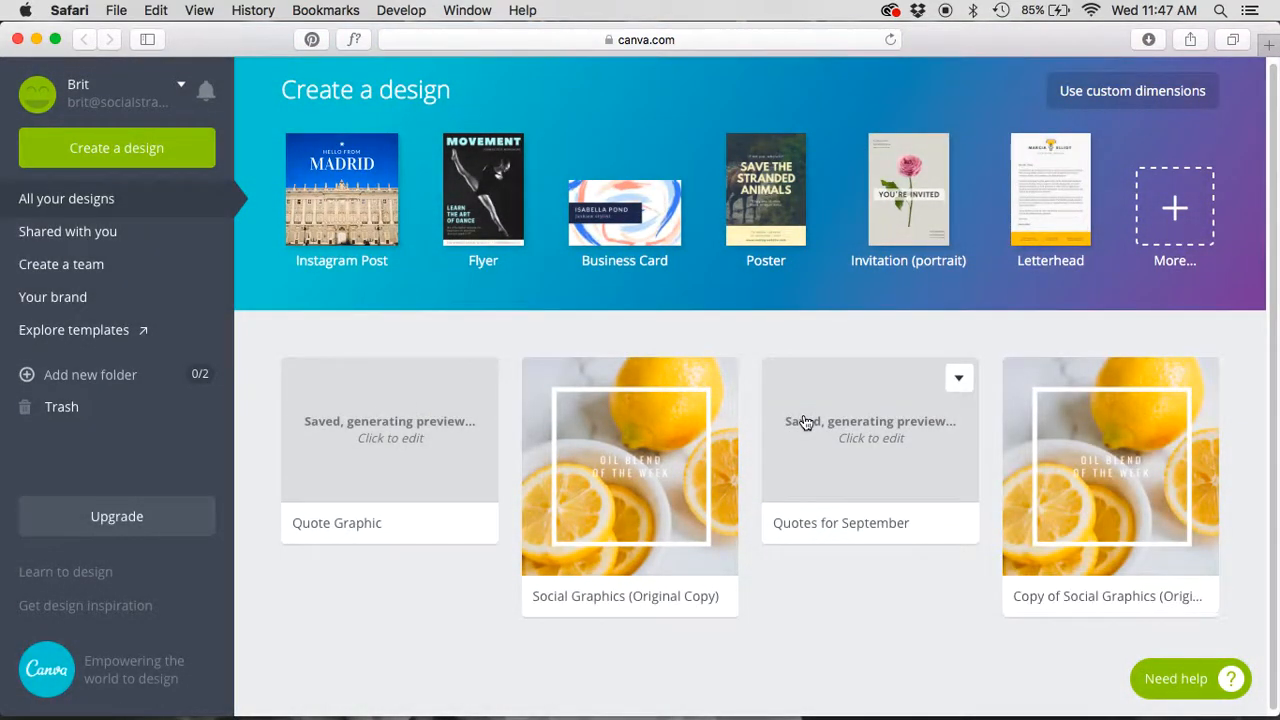
left_click(1067, 595)
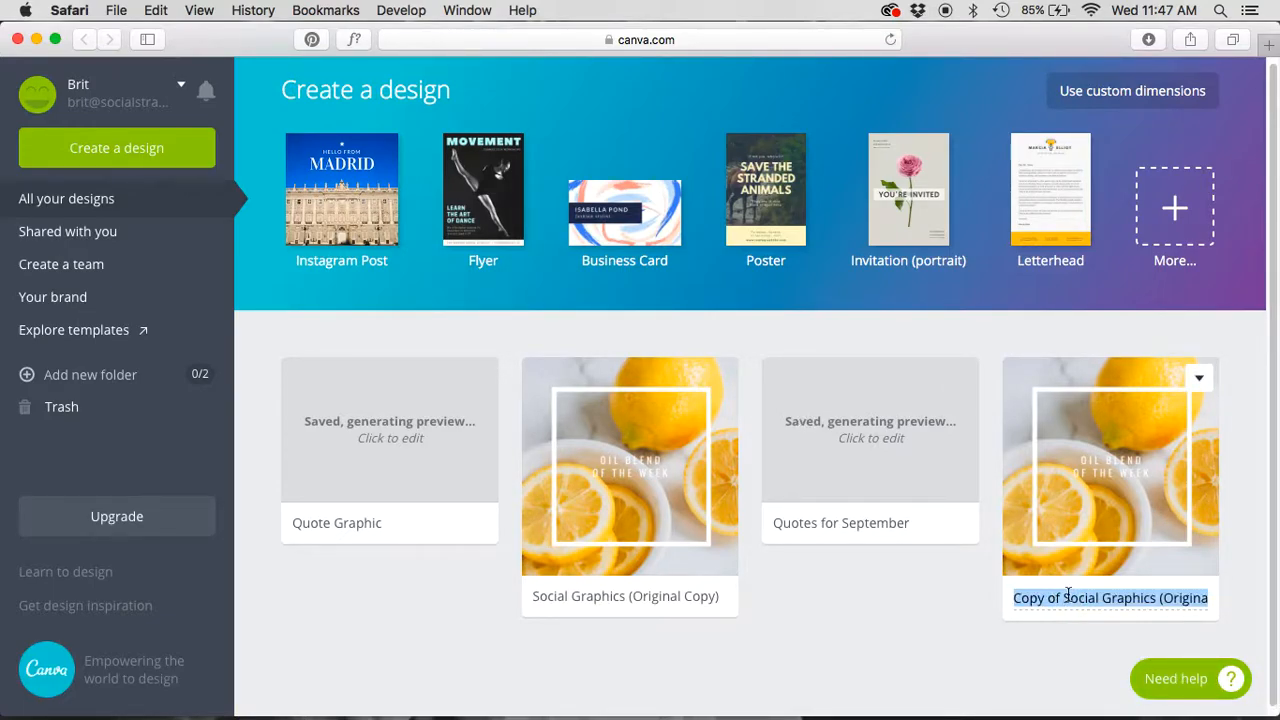
type("Sept. 16-30")
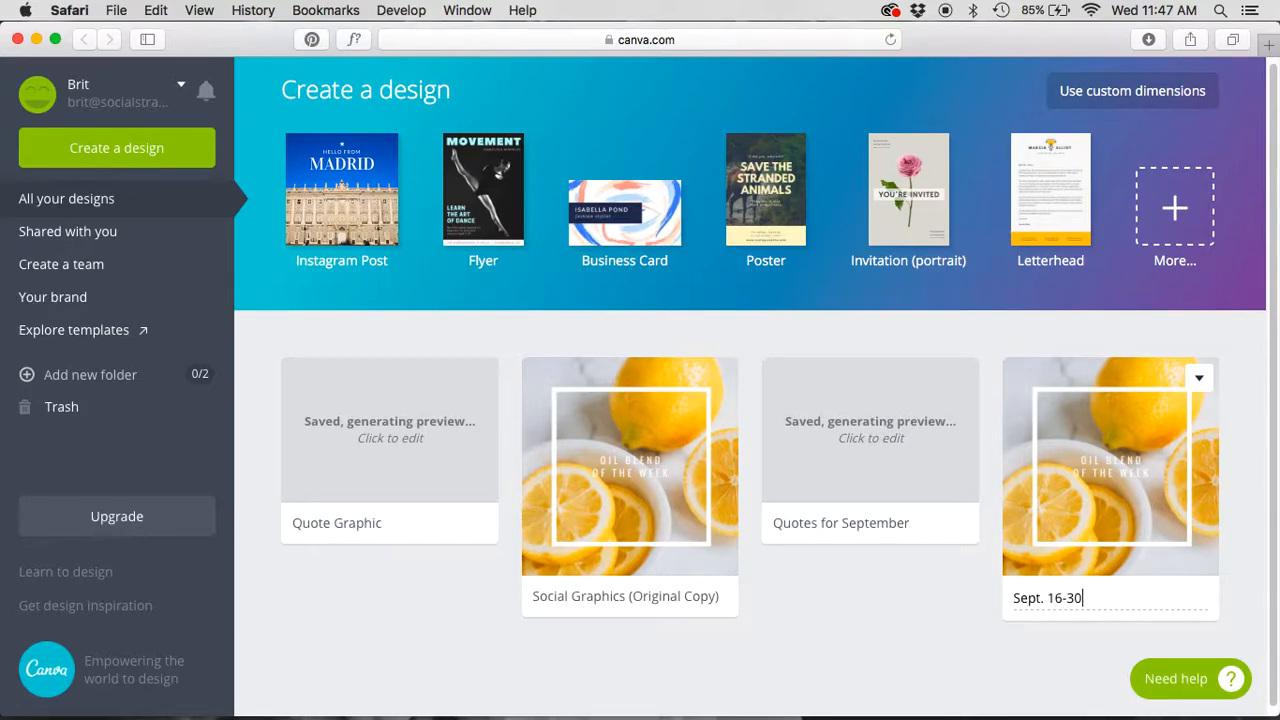
left_click(955, 619)
Open the Sept. 16-30 design and replace page 3's background photo with the uploaded bottle and lemon photo
left_click(1116, 509)
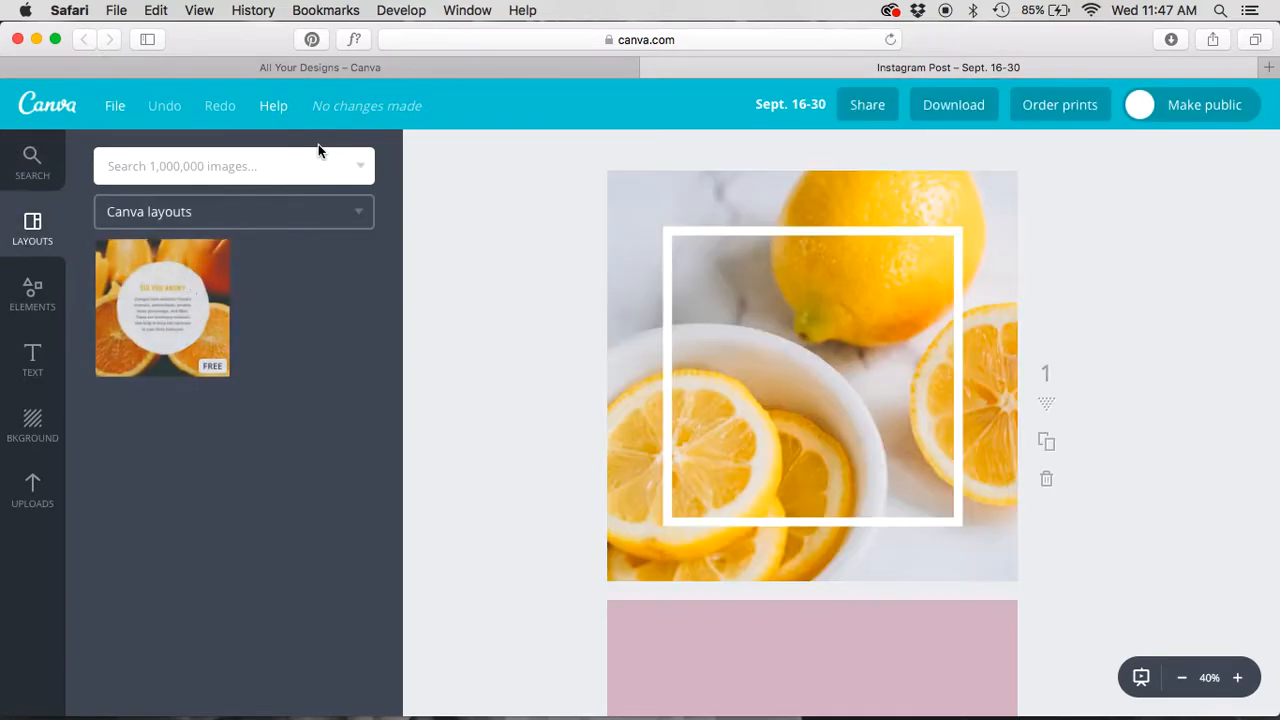
scroll(596, 337, "down", 10)
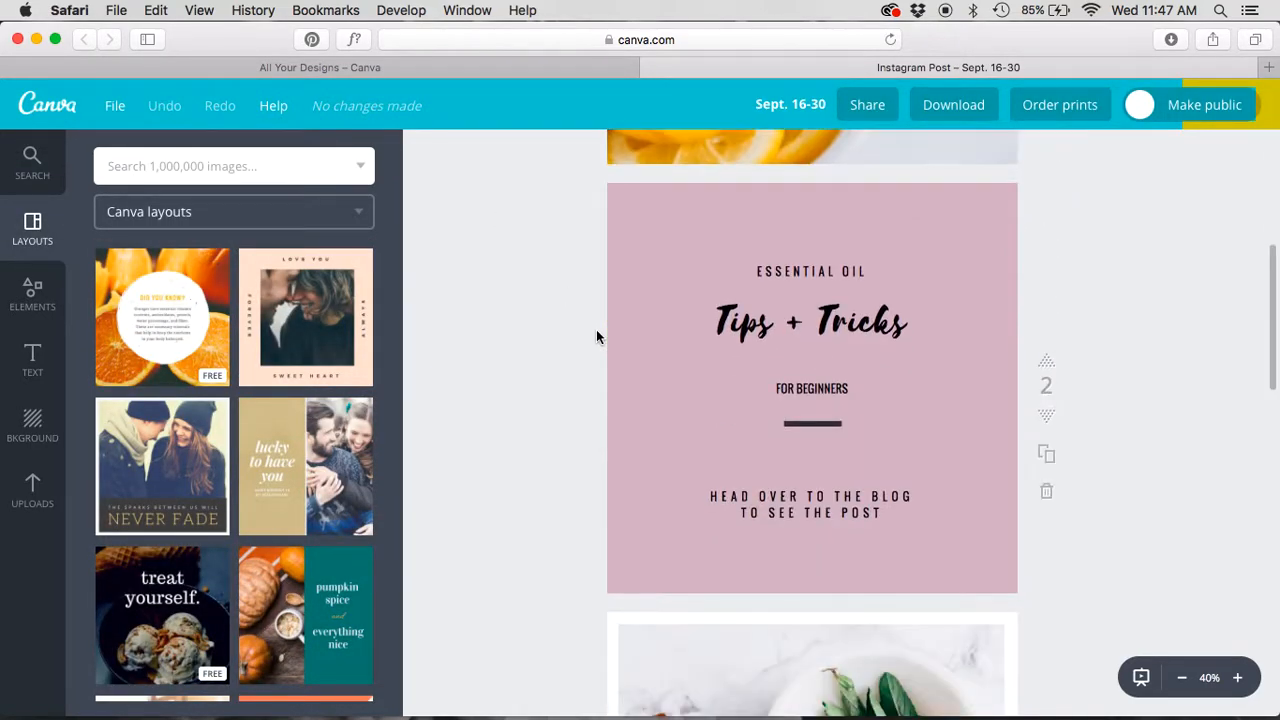
scroll(596, 337, "up", 5)
scroll(596, 337, "down", 5)
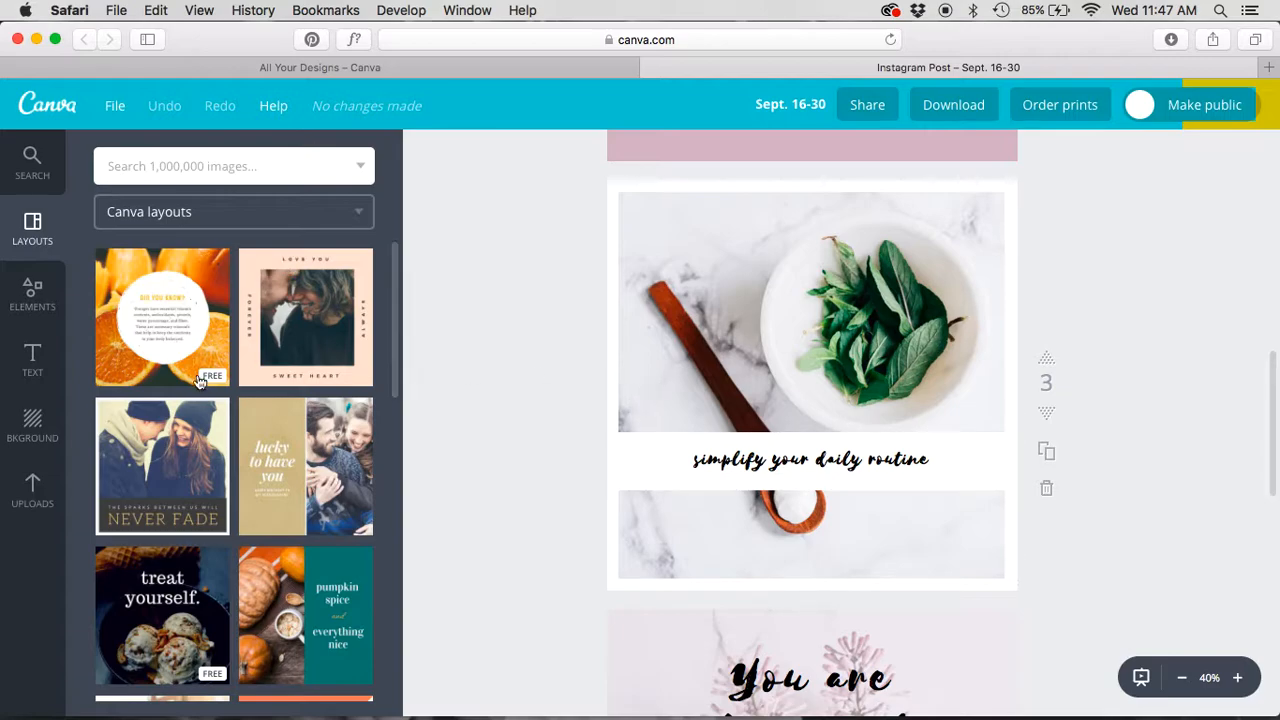
left_click(33, 490)
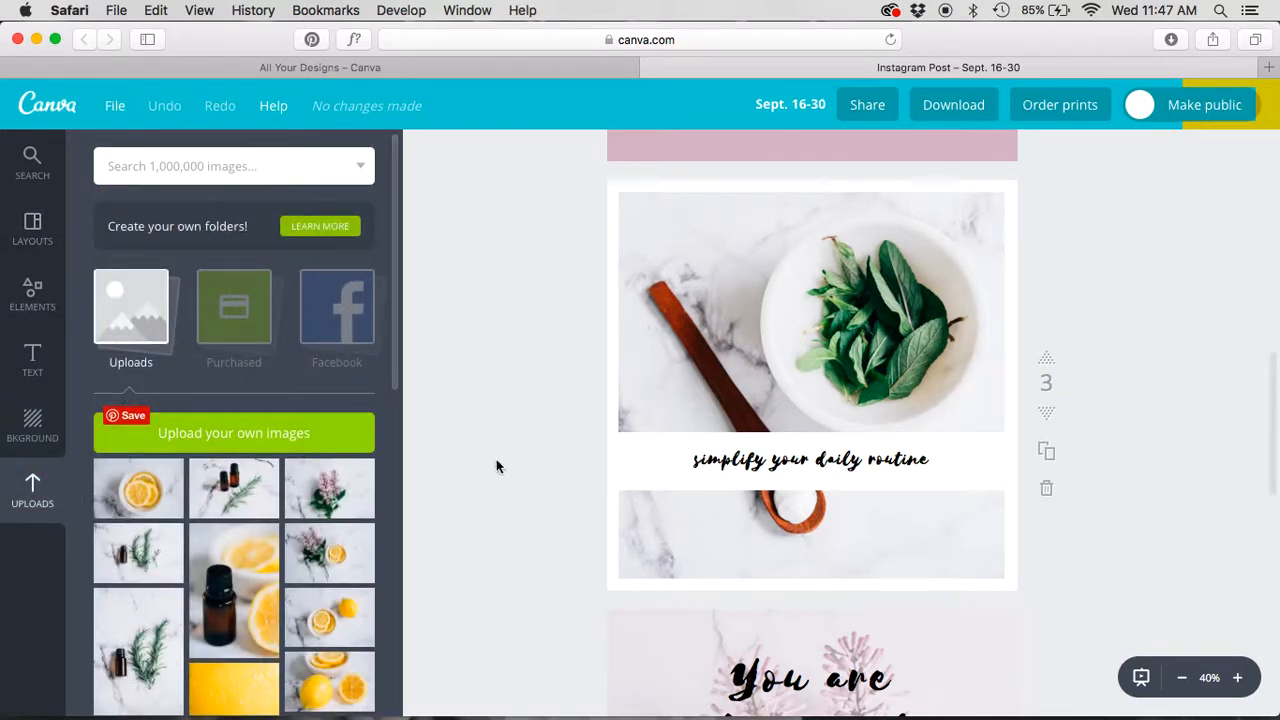
left_click_drag(240, 580, 815, 350)
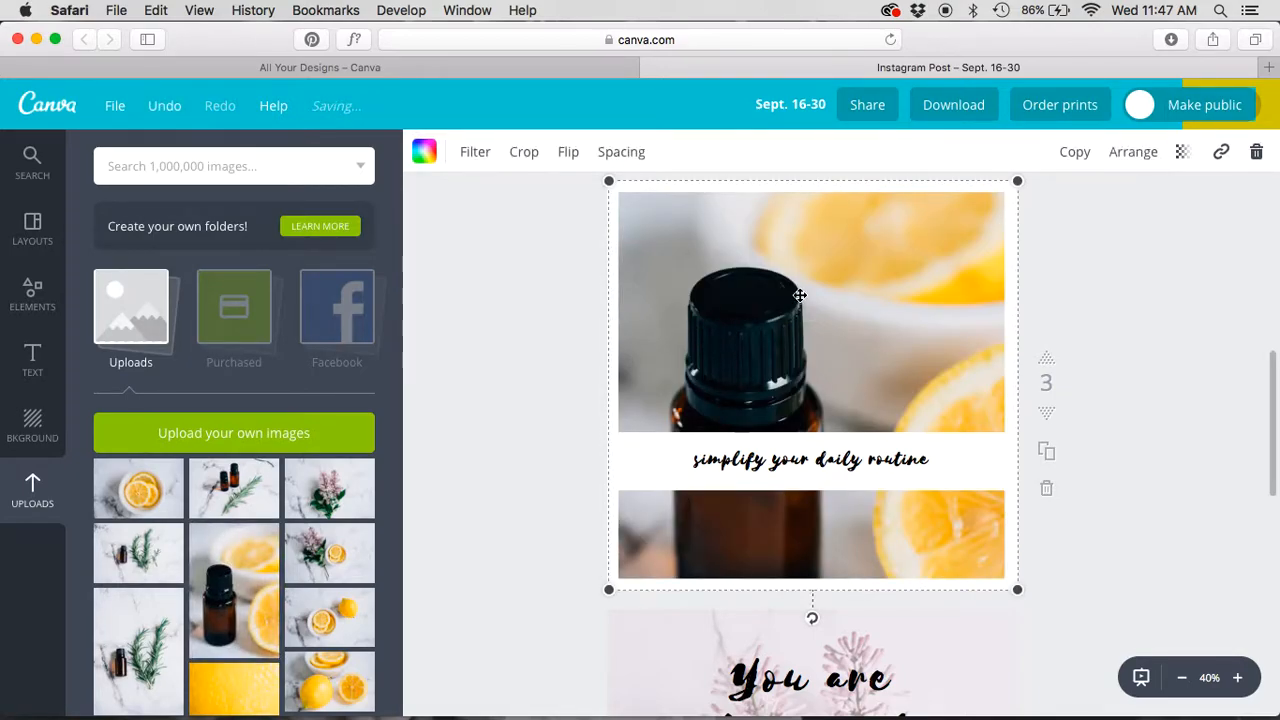
Shift the lemon photo on page 1 to the left within its crop and apply the new position
scroll(800, 296, "up", 10)
left_click(635, 360)
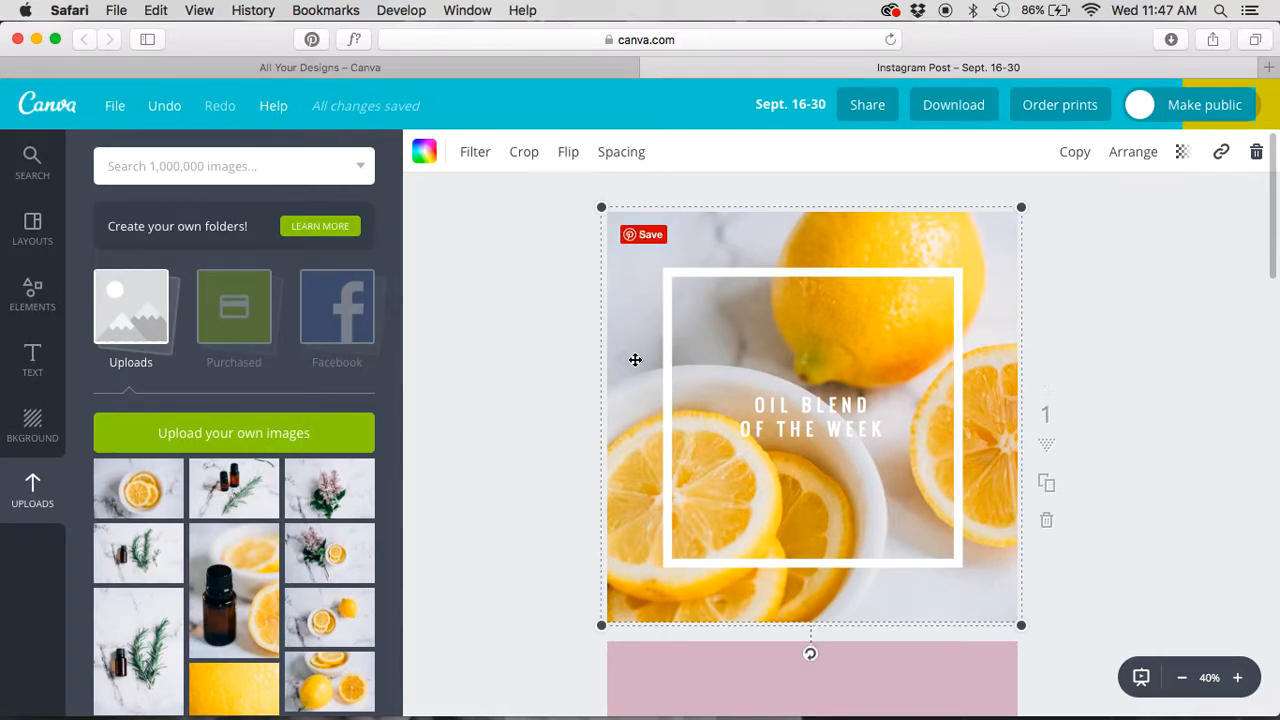
double_click(626, 384)
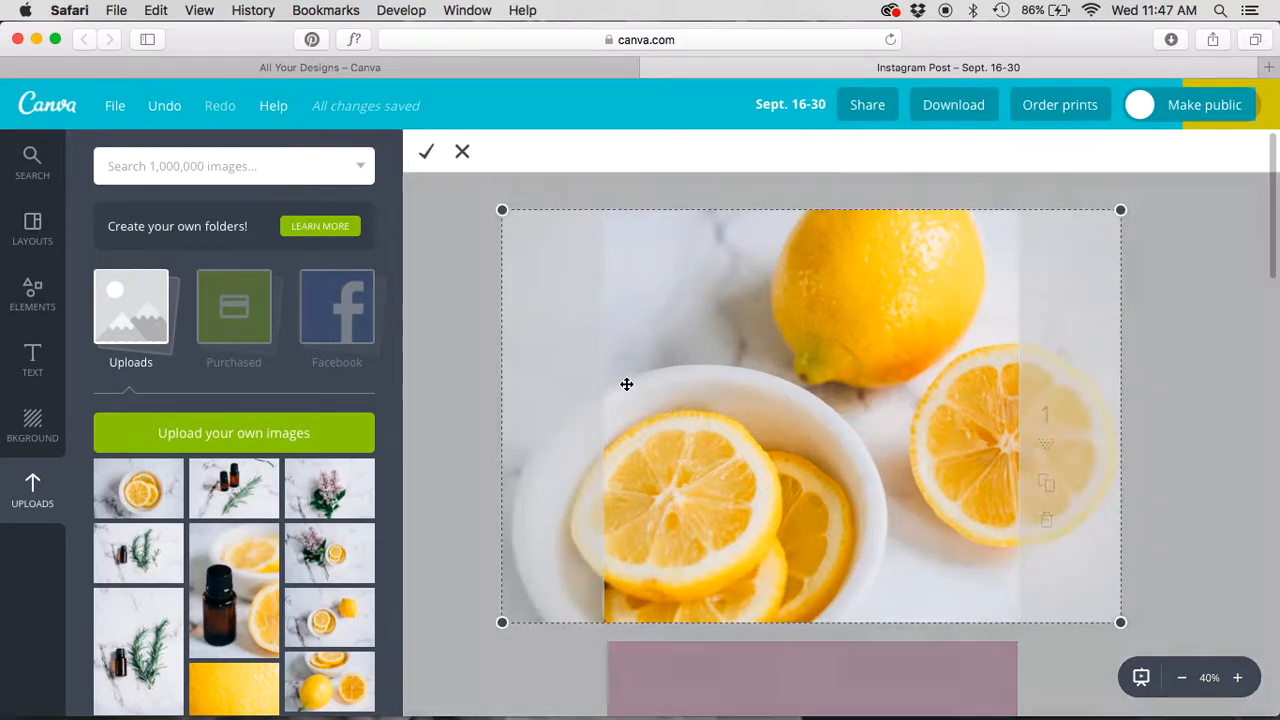
left_click_drag(826, 411, 787, 445)
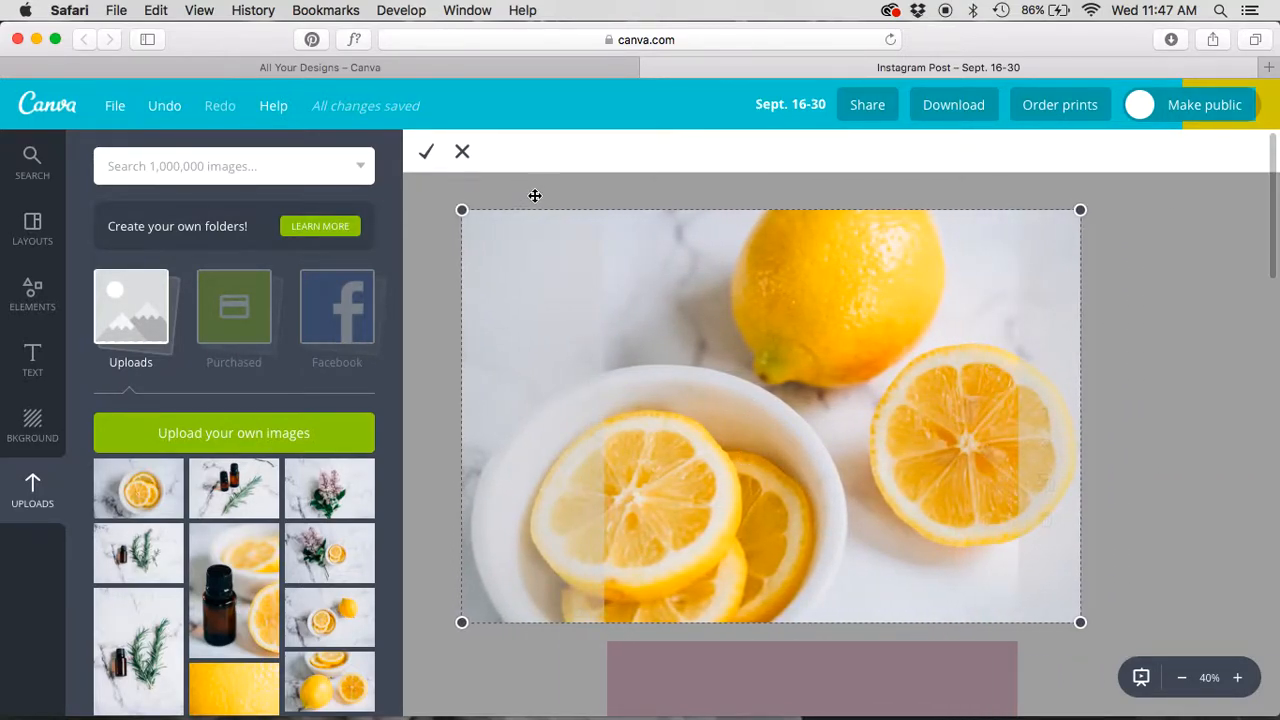
left_click(426, 152)
scroll(594, 507, "down", 5)
scroll(594, 507, "down", 5)
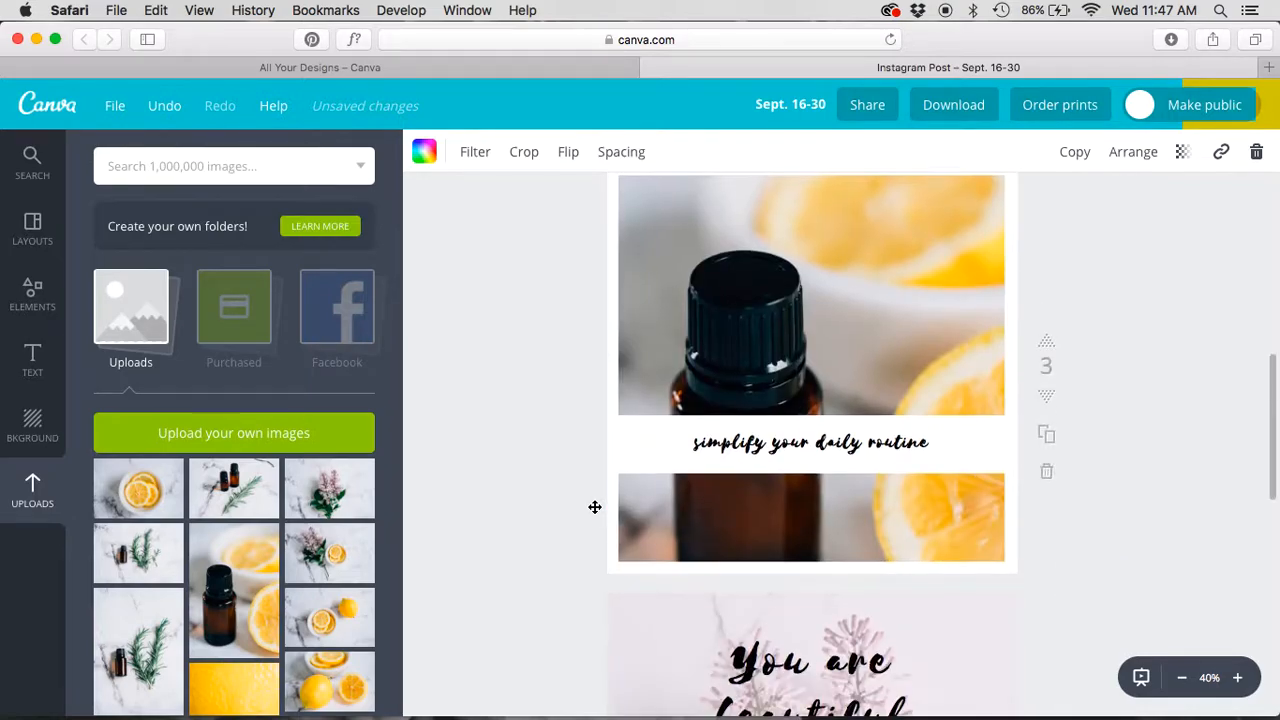
scroll(593, 504, "up", 1)
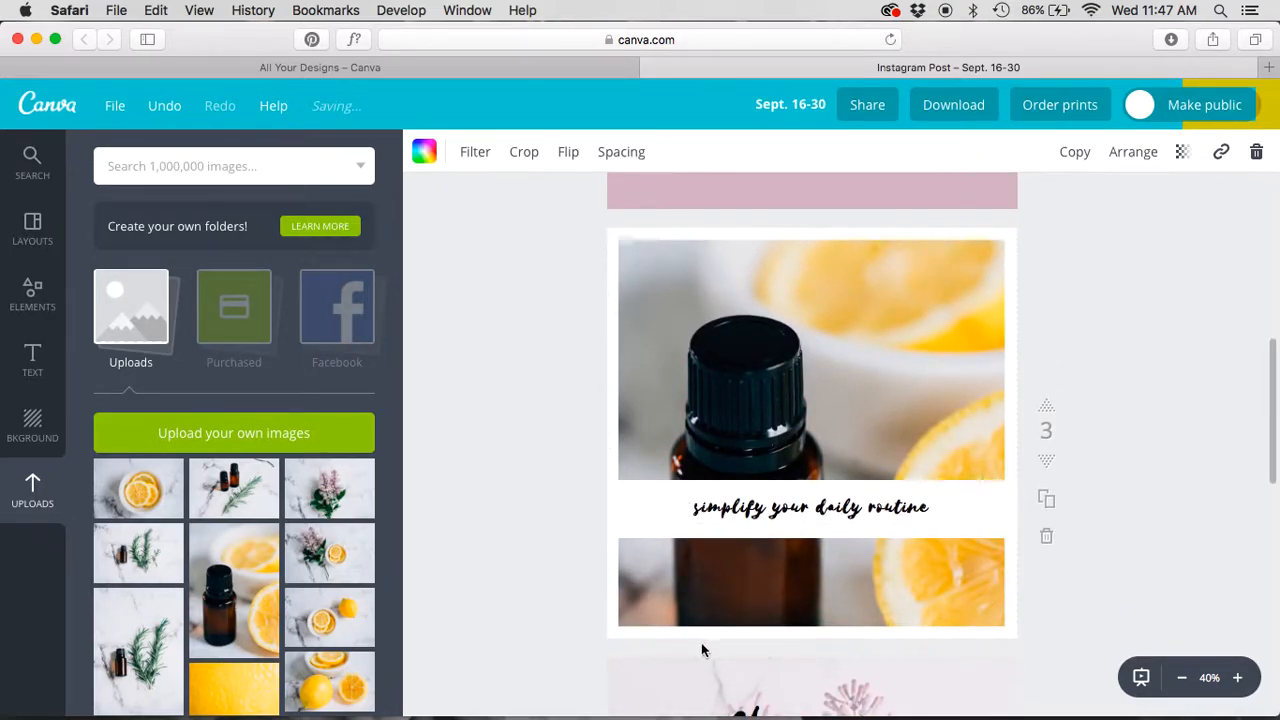
left_click(807, 352)
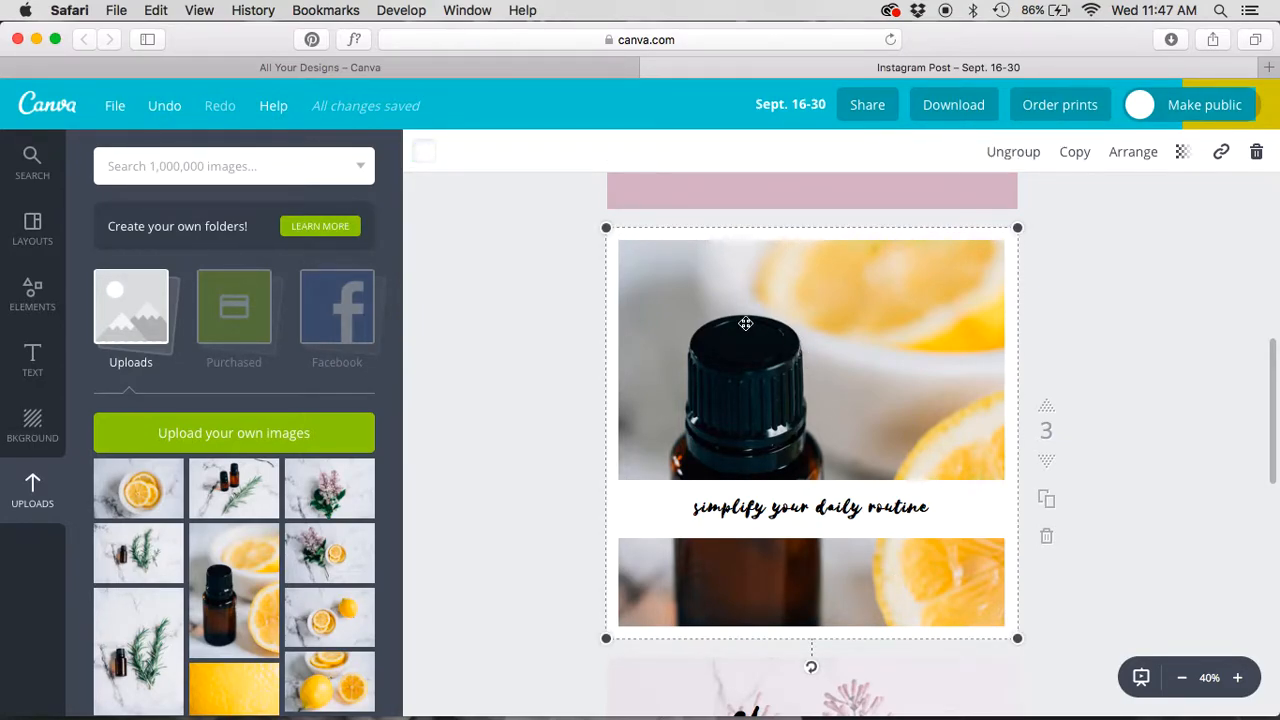
mouse_move(766, 337)
left_mouse_down()
mouse_move(746, 289)
mouse_move(780, 323)
mouse_move(772, 333)
left_mouse_up()
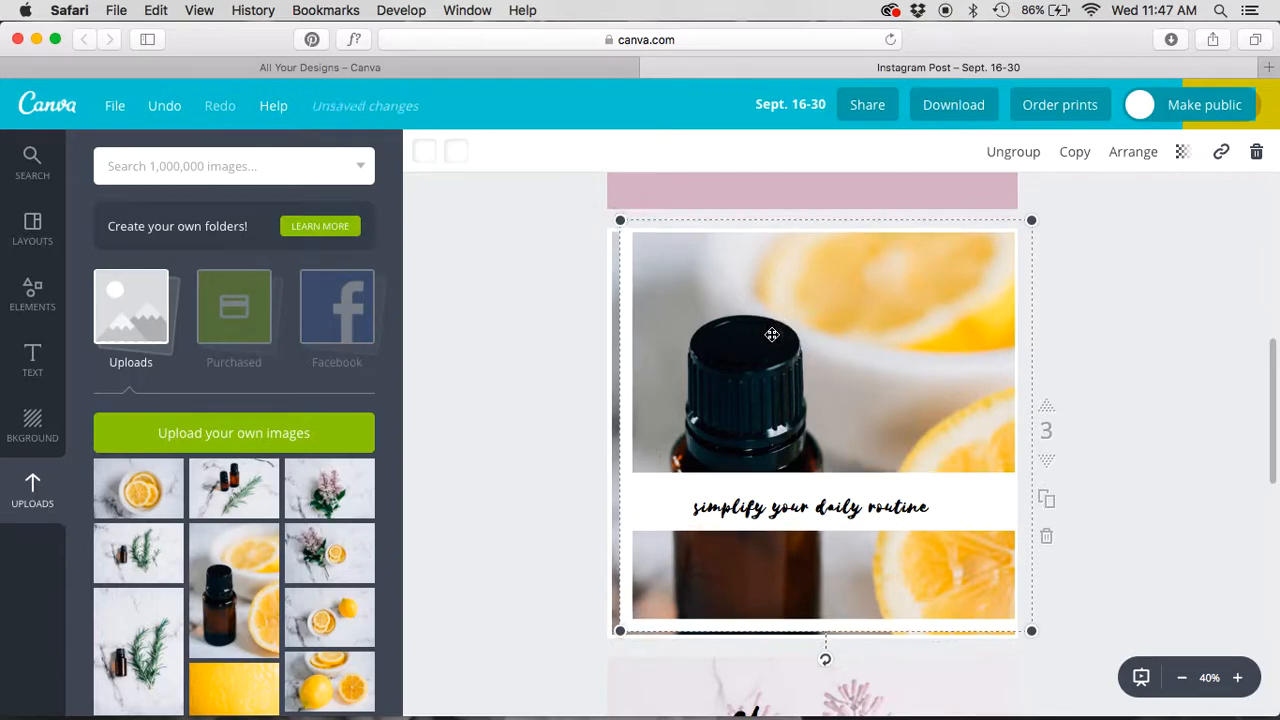
key("super+z")
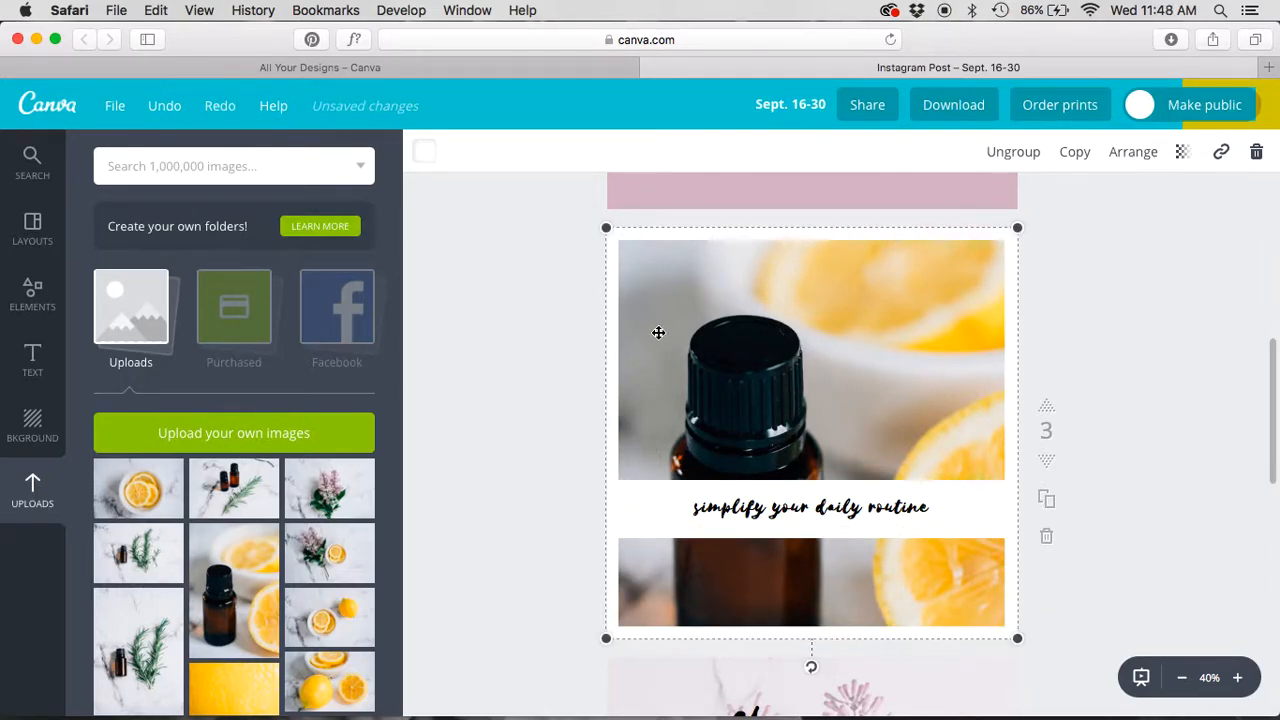
Shift page 3's bottle photo upward within its crop, moving the white frame aside and back over the page
left_click_drag(612, 302, 719, 332)
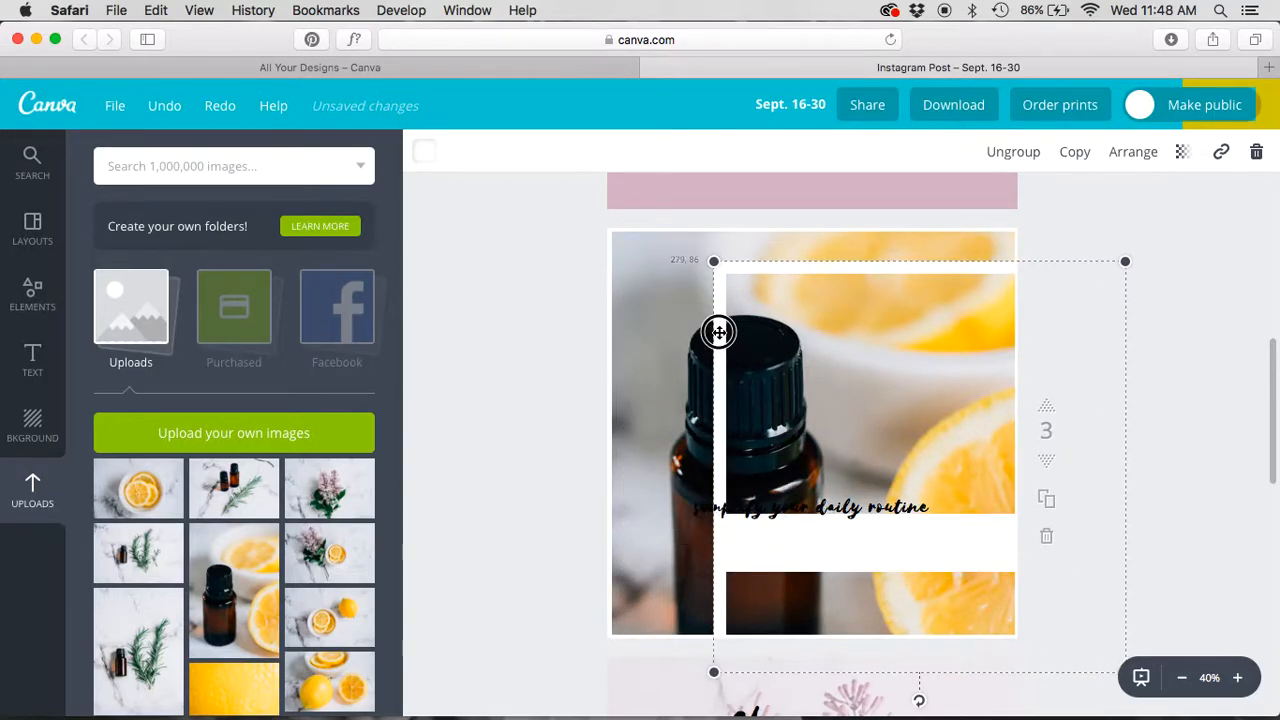
double_click(658, 330)
left_click_drag(693, 375, 691, 313)
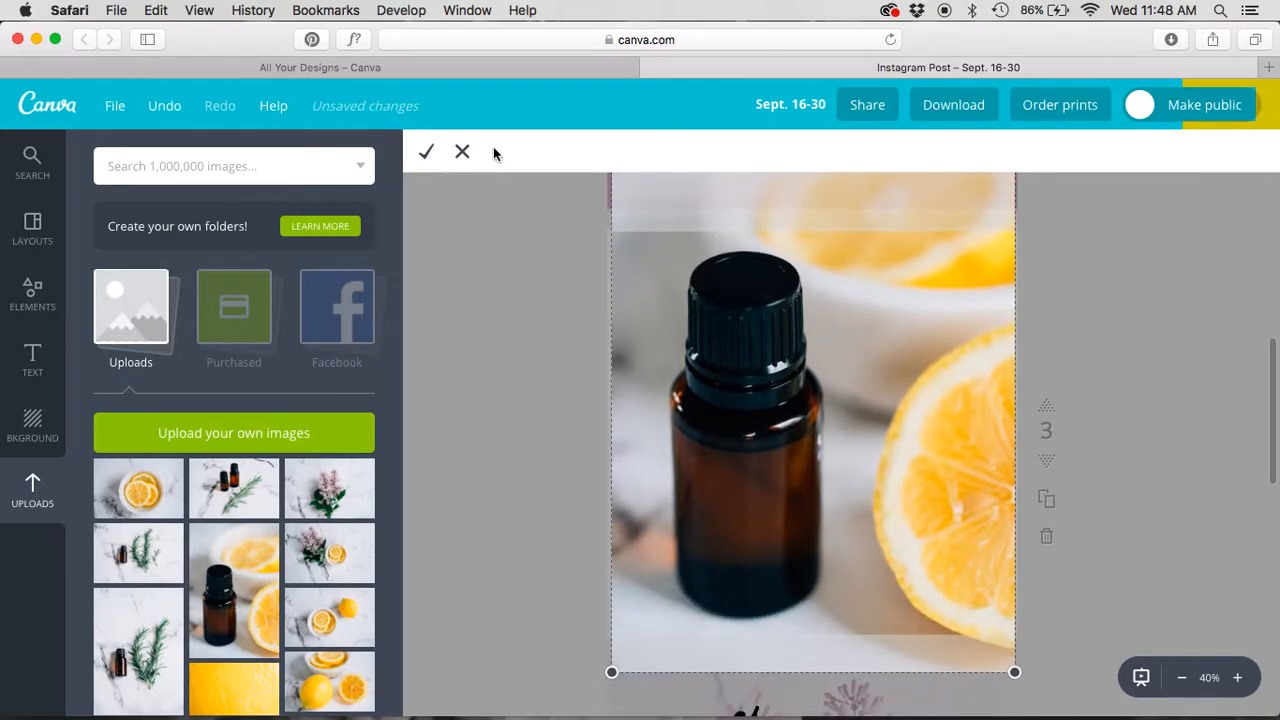
left_click(426, 151)
left_click_drag(1004, 535, 899, 505)
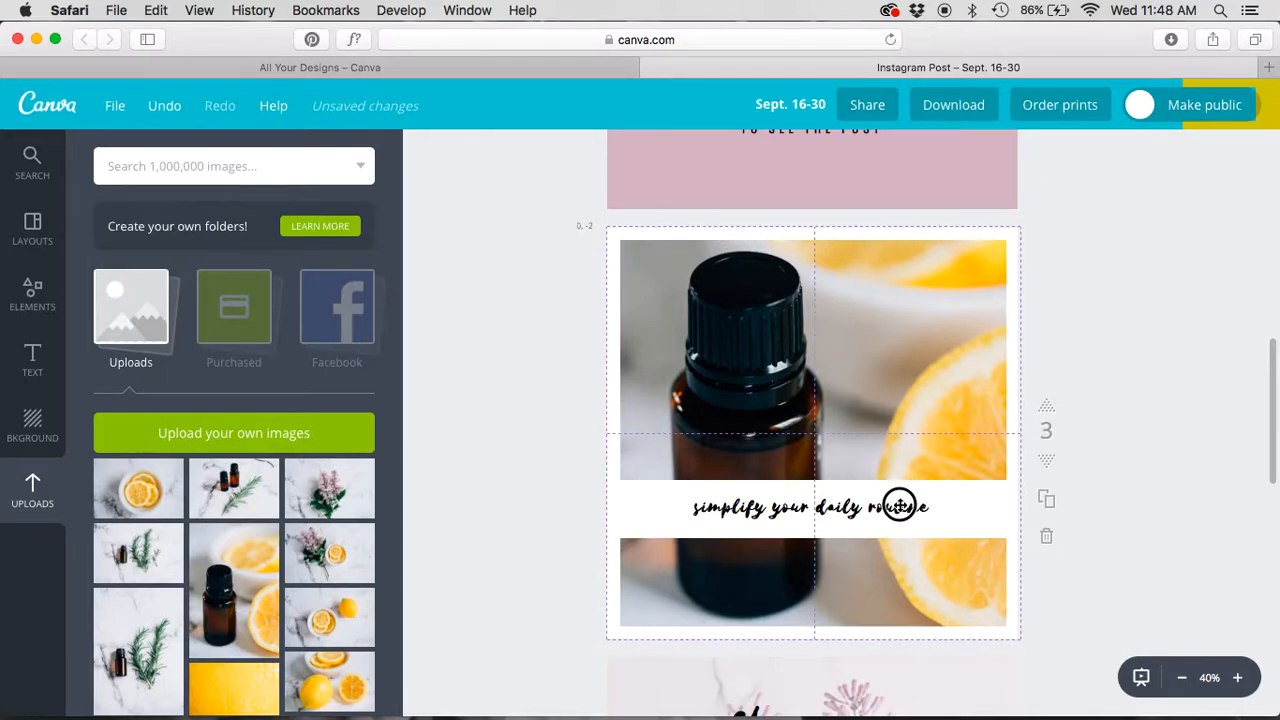
left_click_drag(899, 506, 899, 506)
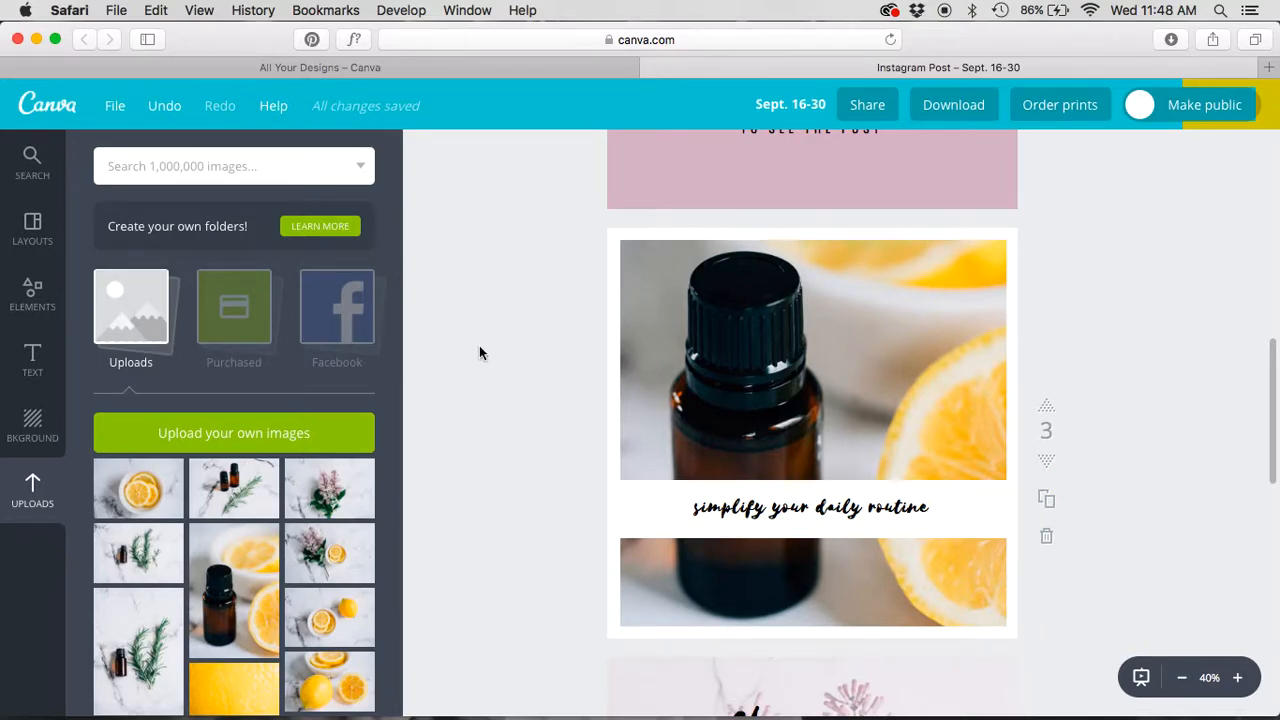
scroll(479, 347, "down", 10)
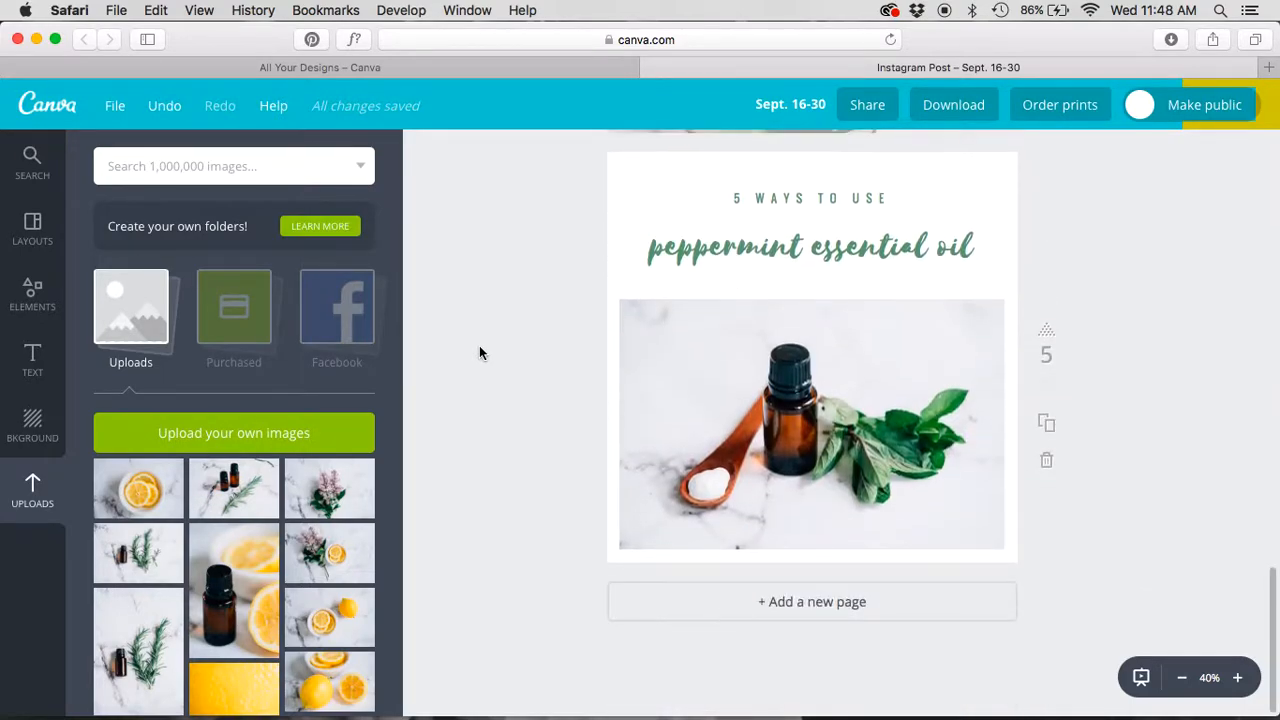
scroll(479, 347, "up", 15)
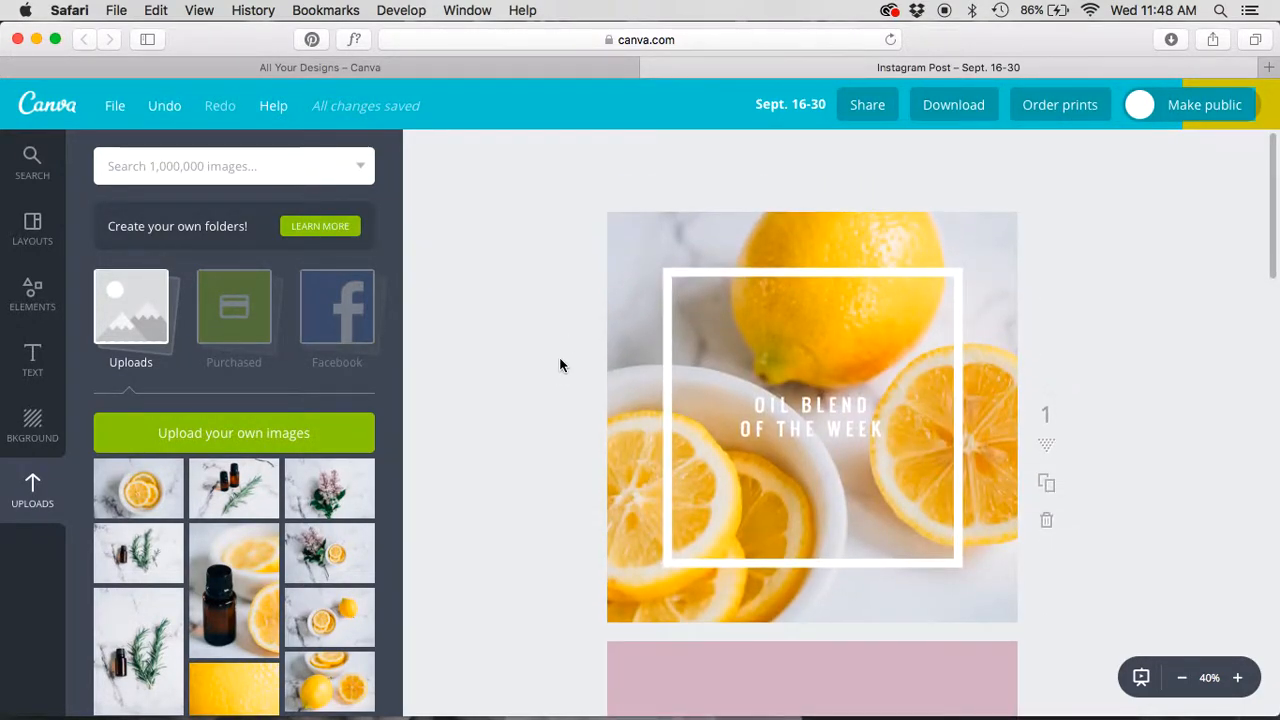
left_click(797, 412)
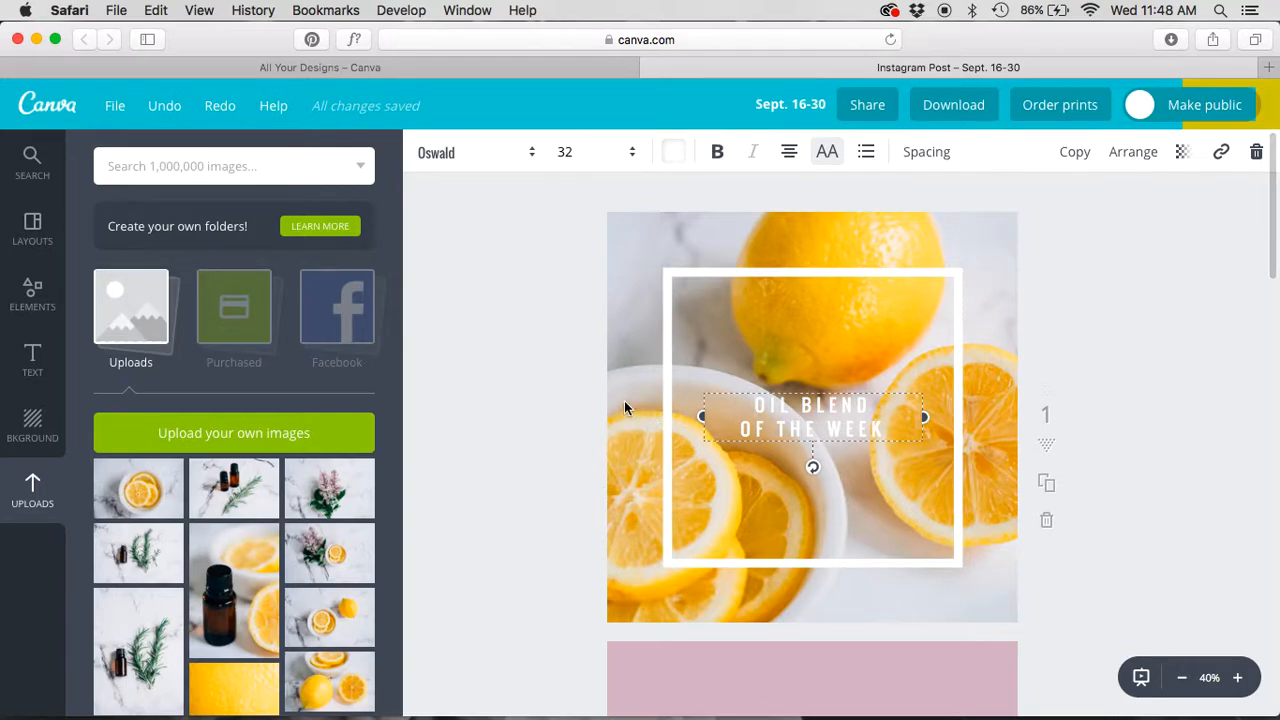
left_click(468, 361)
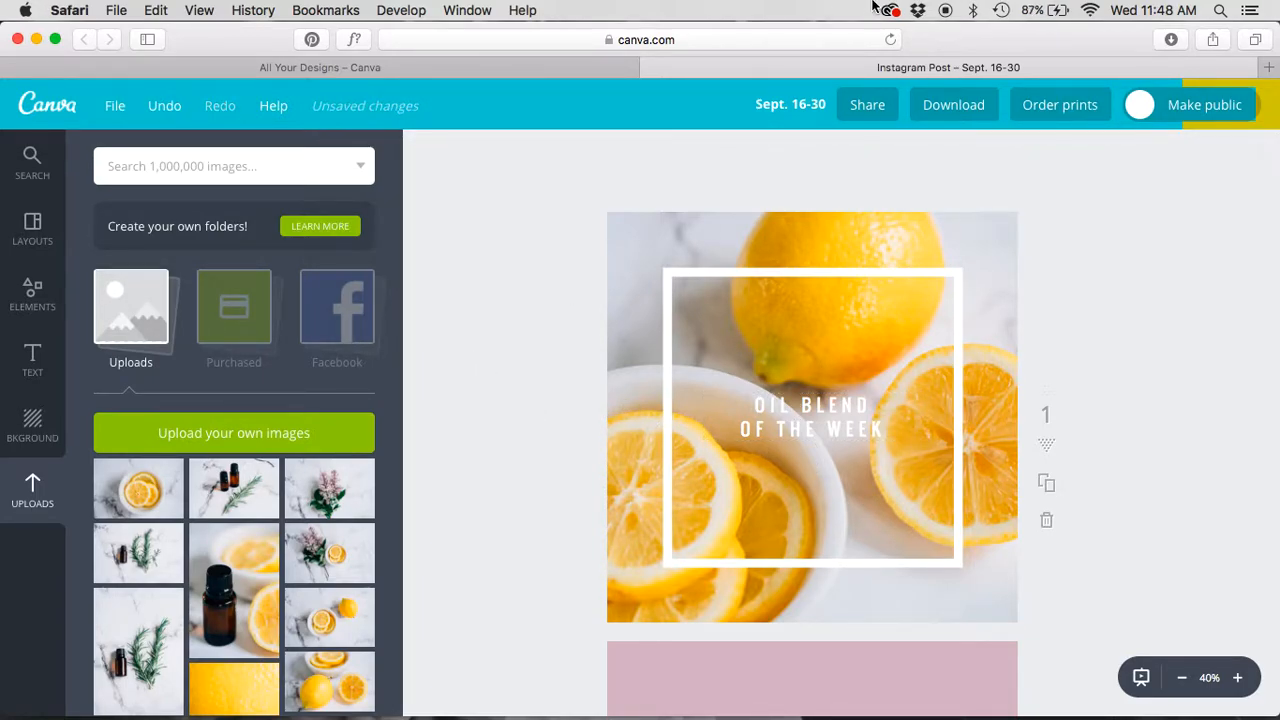